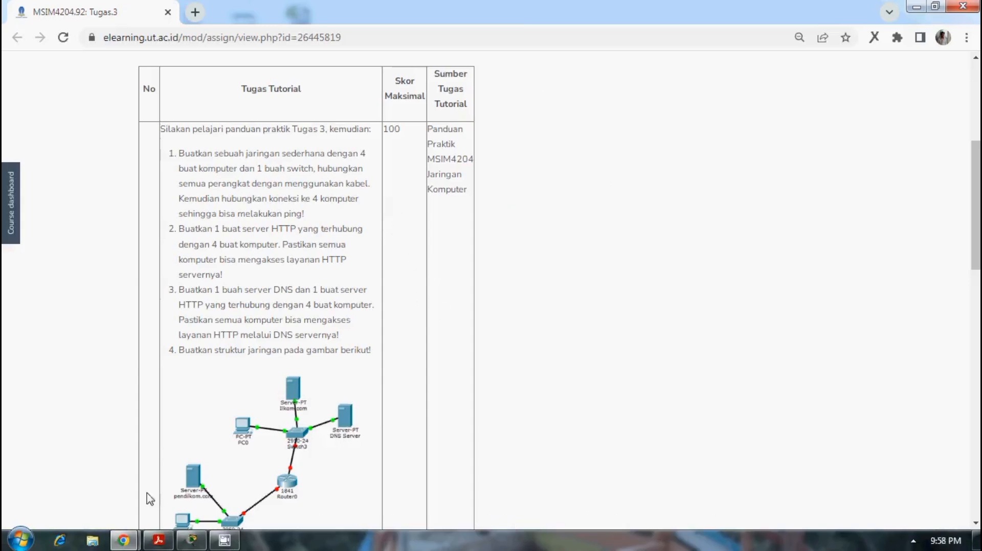
# Step: Switch to Cisco Packet Tracer and place four PCs in a diamond arrangement around an empty centre in the logical workspace
pyautogui.click(192, 540)
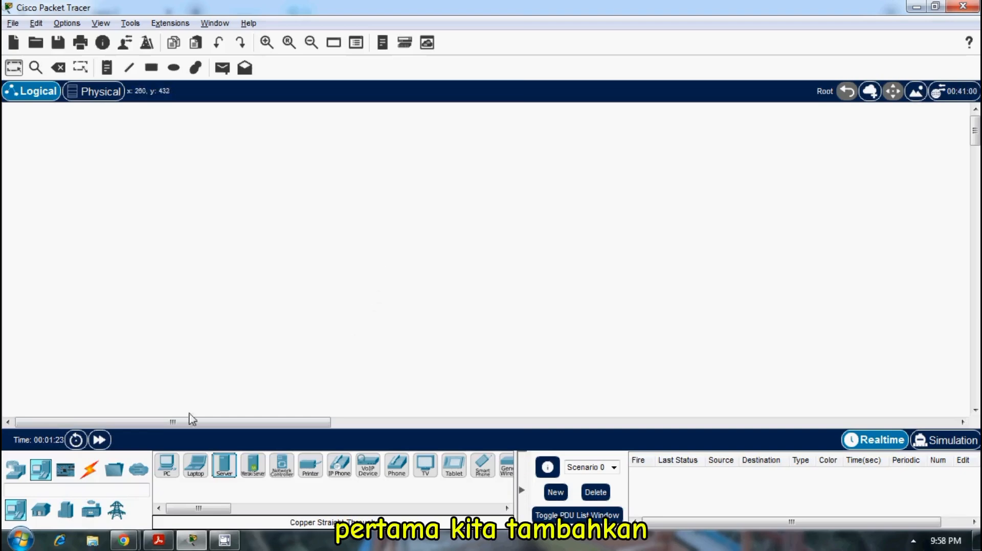
pyautogui.click(174, 463)
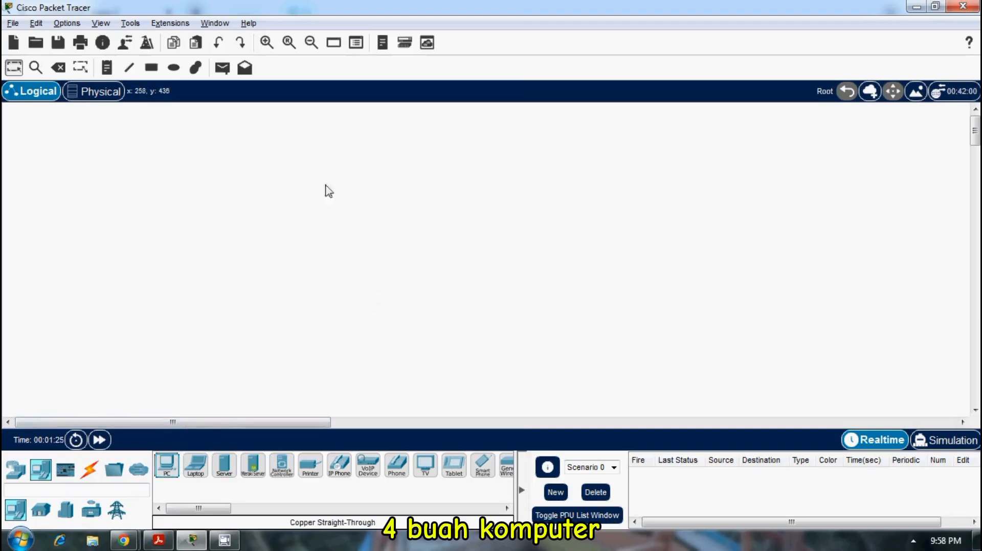
pyautogui.click(402, 134)
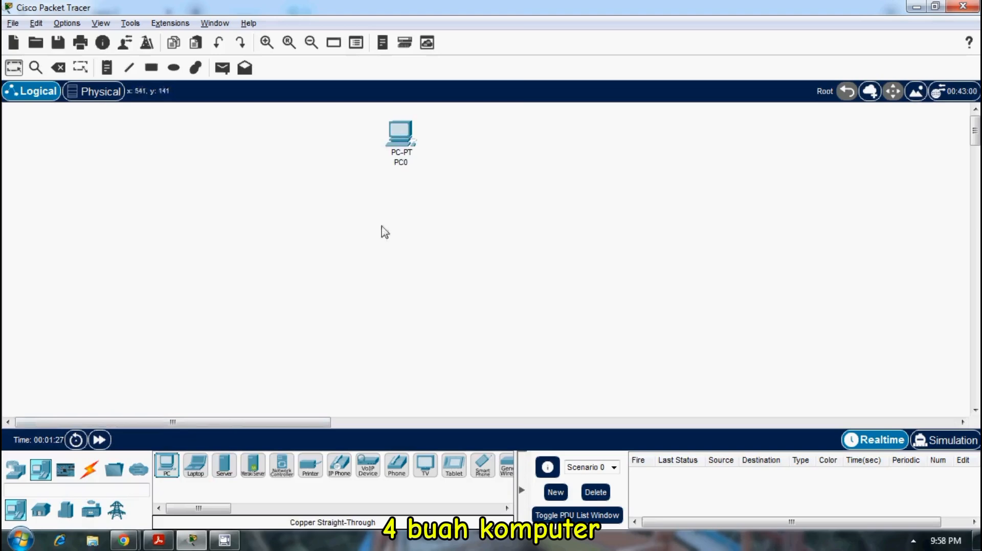
pyautogui.click(525, 219)
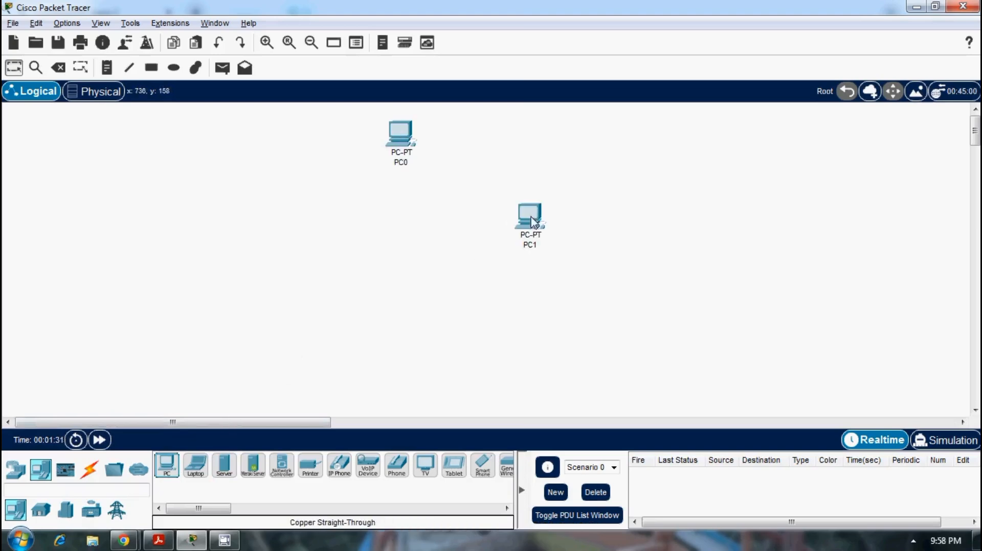
pyautogui.click(403, 341)
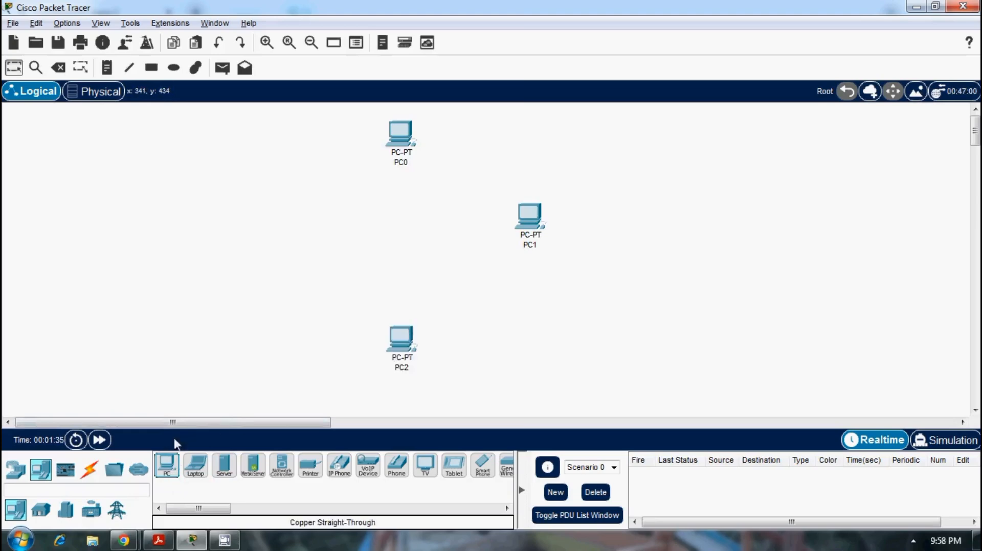
pyautogui.click(286, 227)
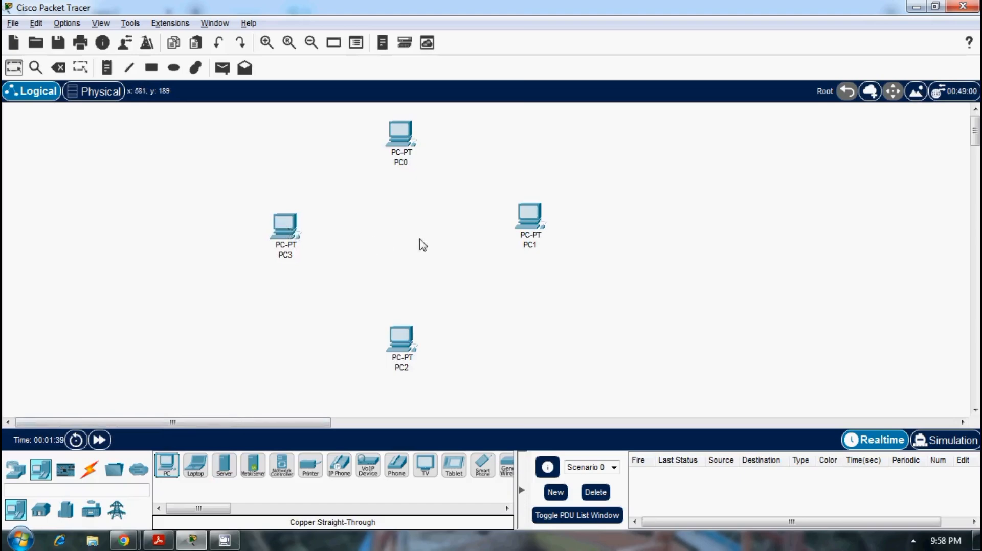
pyautogui.moveTo(282, 215); pyautogui.dragTo(279, 212)
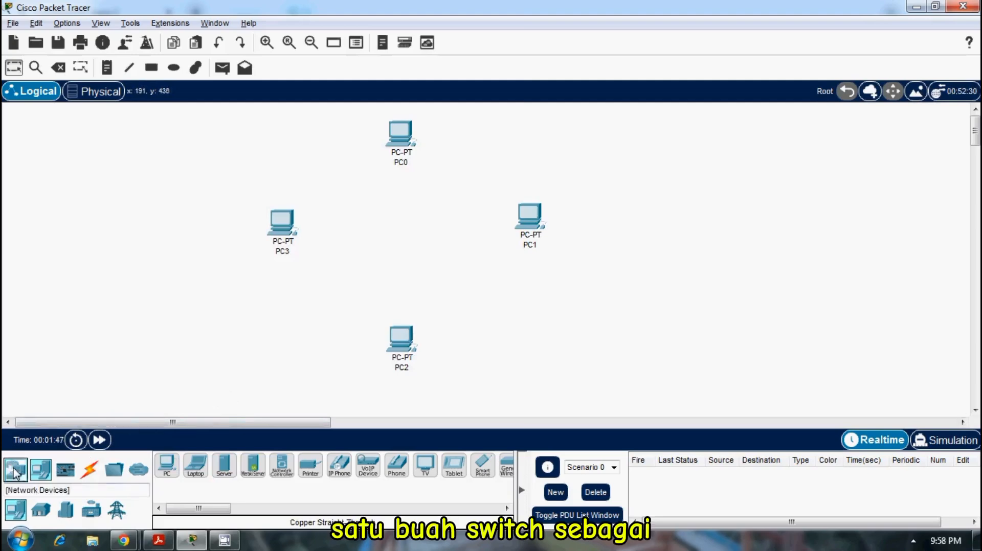
# Step: Add a 2950-24 switch at the centre of the four PCs
pyautogui.click(40, 511)
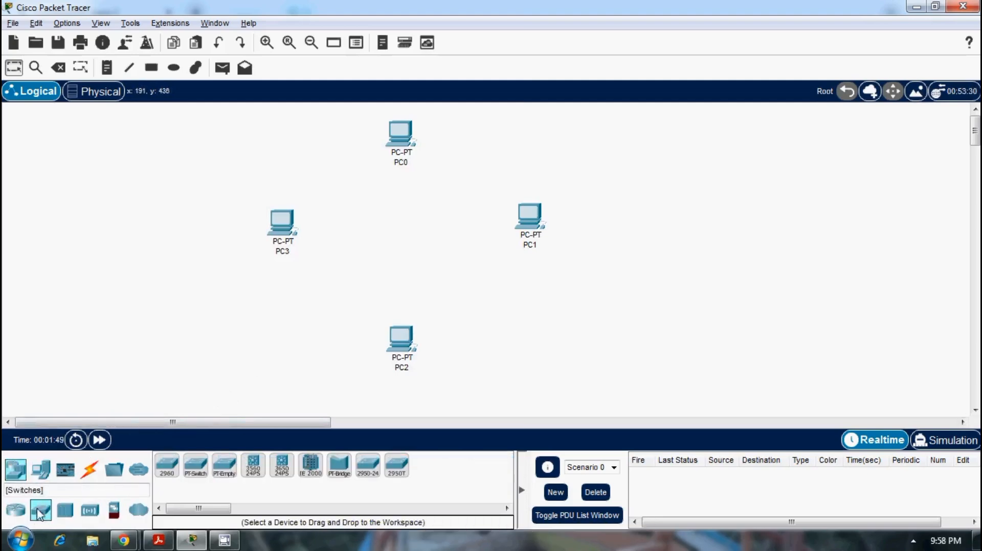
pyautogui.click(367, 465)
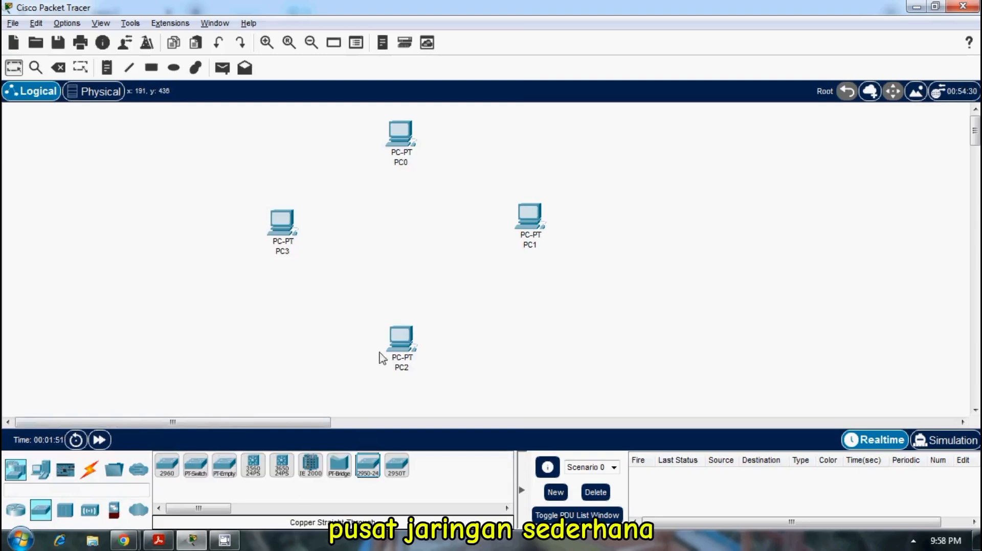
pyautogui.click(405, 241)
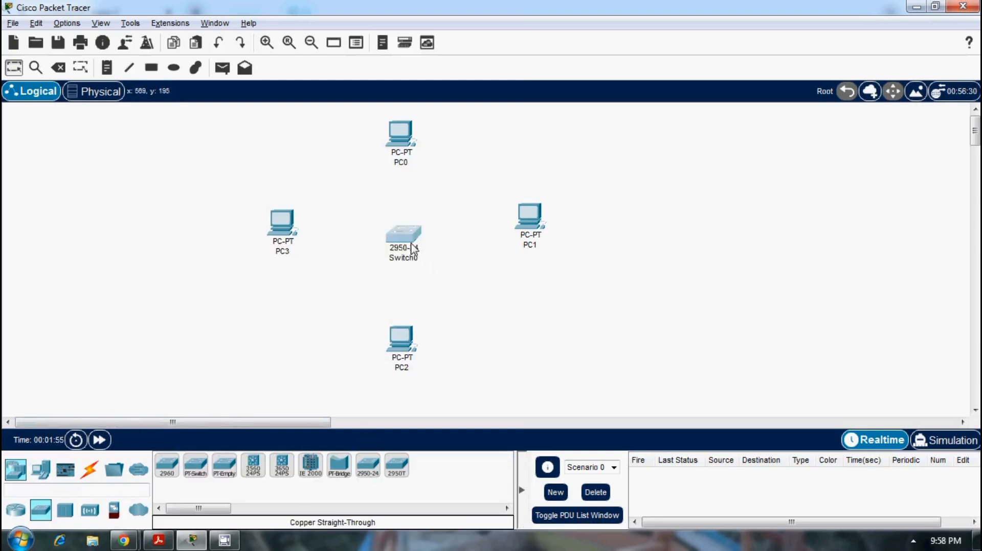
pyautogui.moveTo(411, 245)
pyautogui.mouseDown()
pyautogui.moveTo(413, 230)
pyautogui.moveTo(413, 238)
pyautogui.mouseUp()
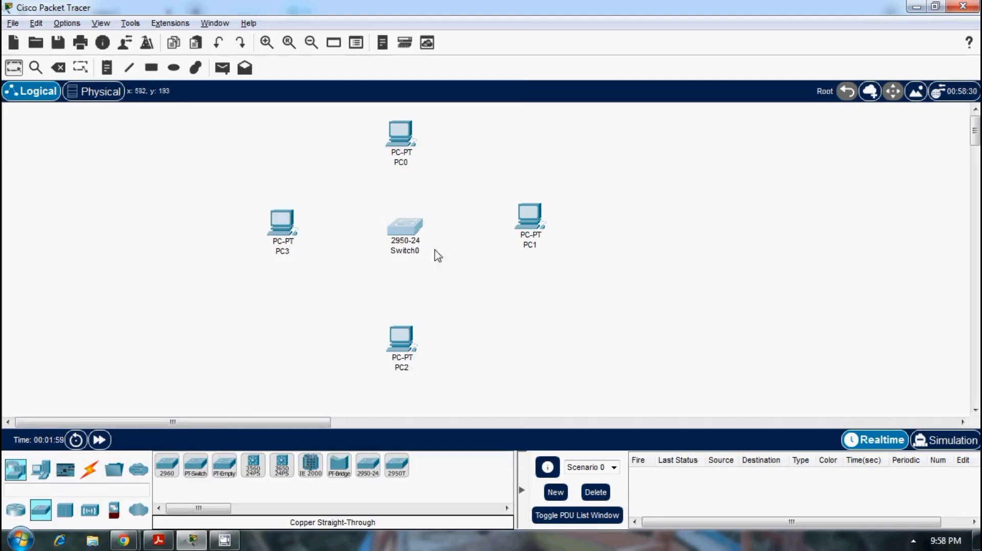
pyautogui.click(477, 281)
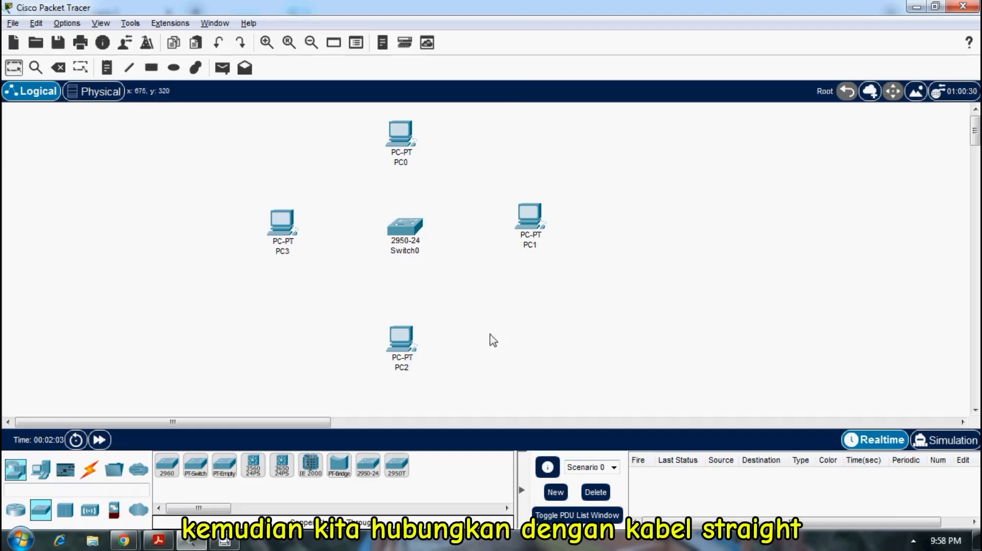
# Step: Connect PC0's FastEthernet0 to the switch's FastEthernet0/1 with a copper straight-through cable and align the switch directly below PC0
pyautogui.click(90, 469)
pyautogui.click(223, 466)
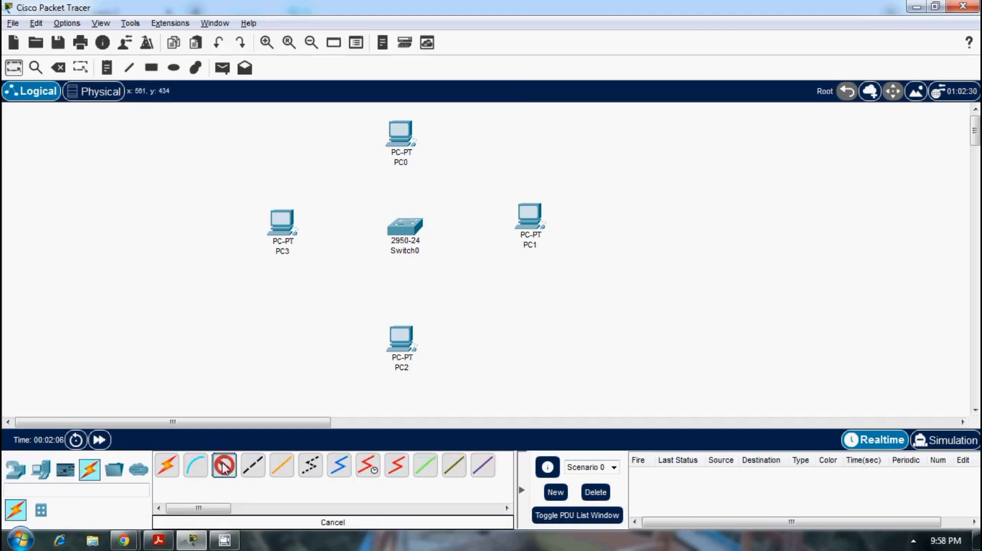
pyautogui.click(405, 145)
pyautogui.click(452, 195)
pyautogui.click(401, 225)
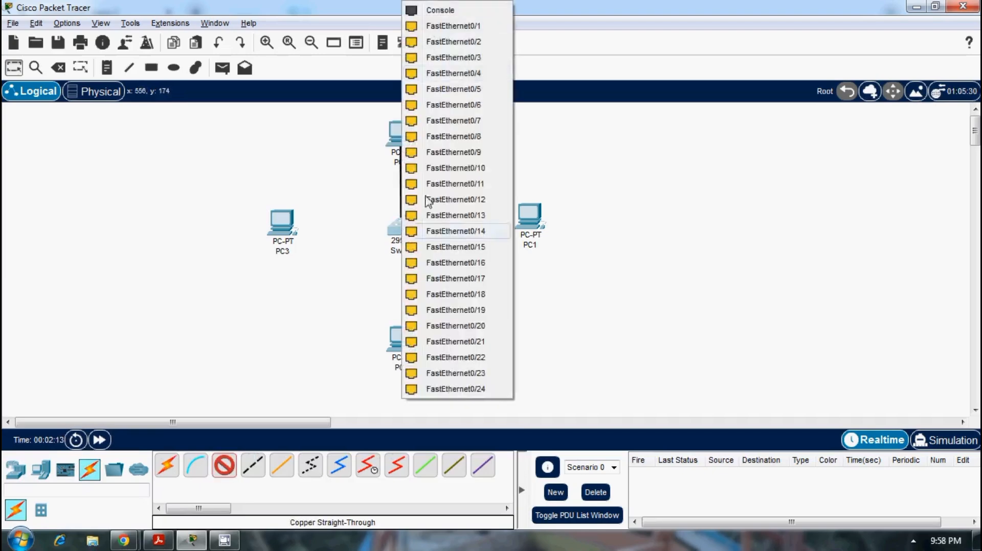
pyautogui.click(455, 29)
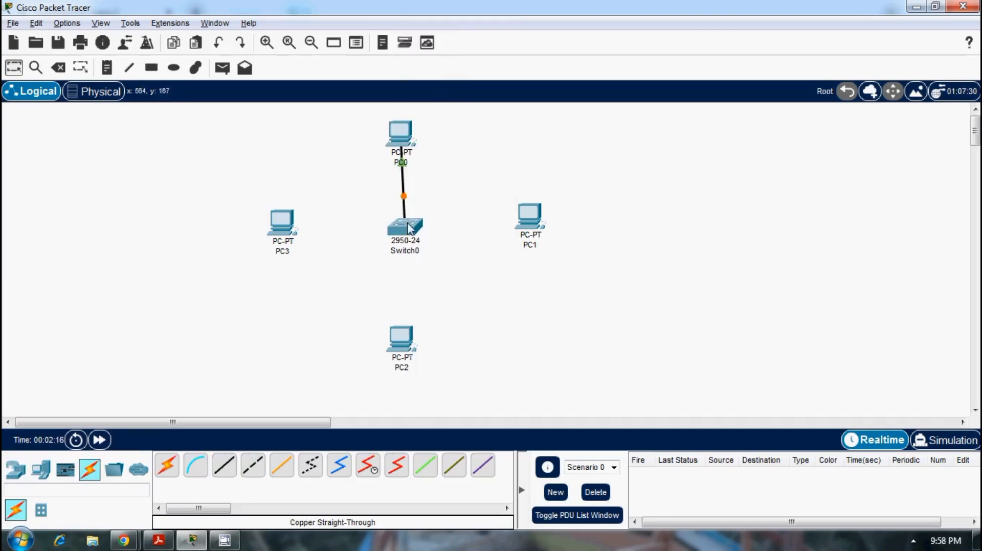
pyautogui.moveTo(409, 228); pyautogui.dragTo(403, 222)
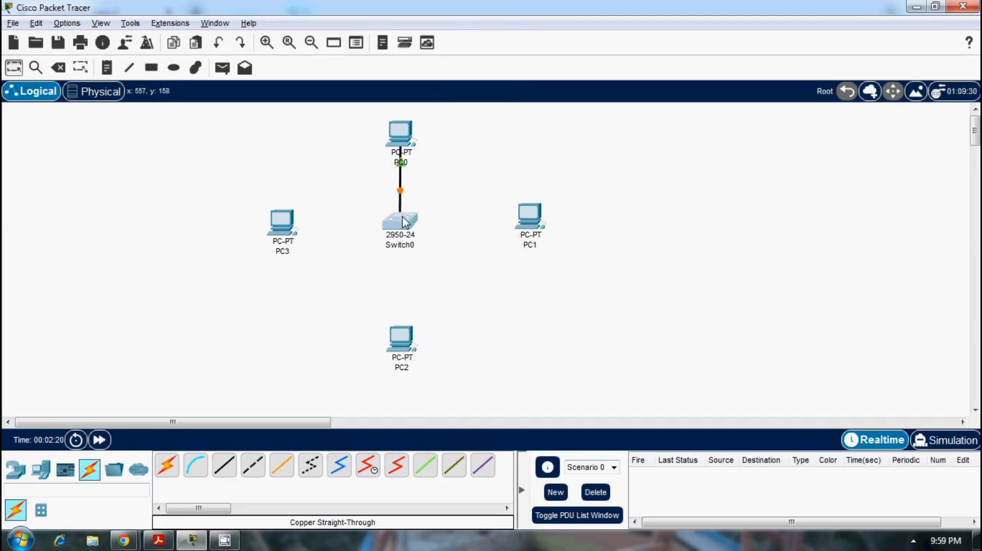
pyautogui.click(531, 219)
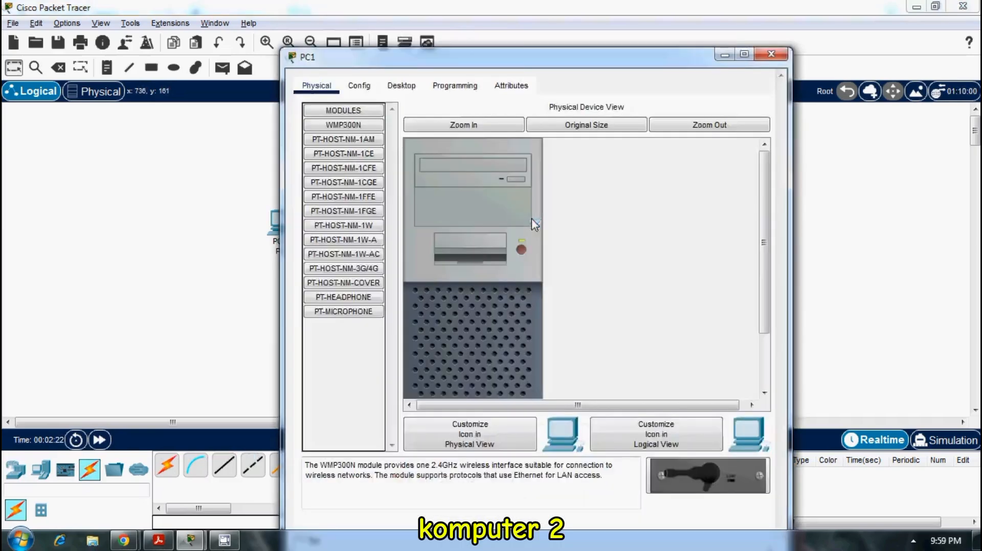
pyautogui.click(771, 56)
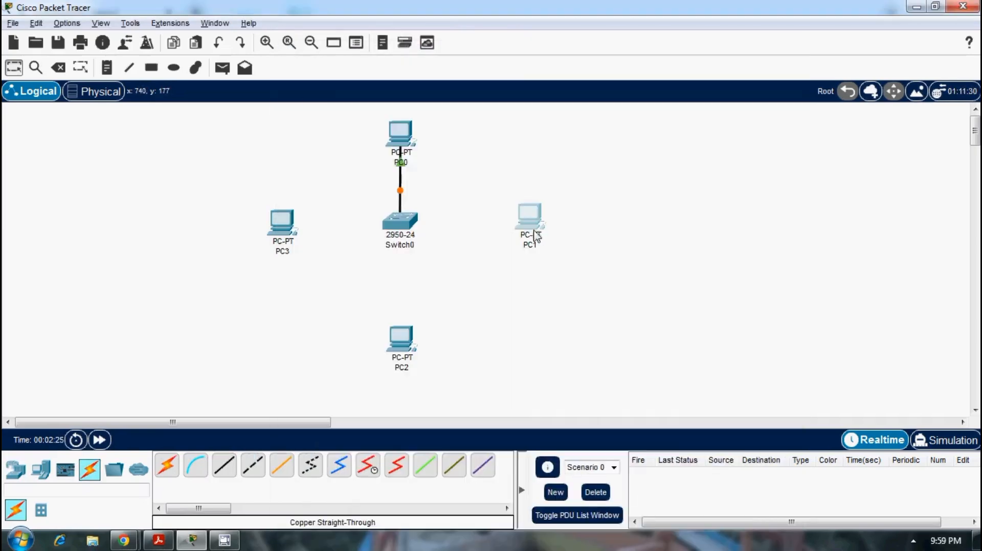
pyautogui.click(225, 466)
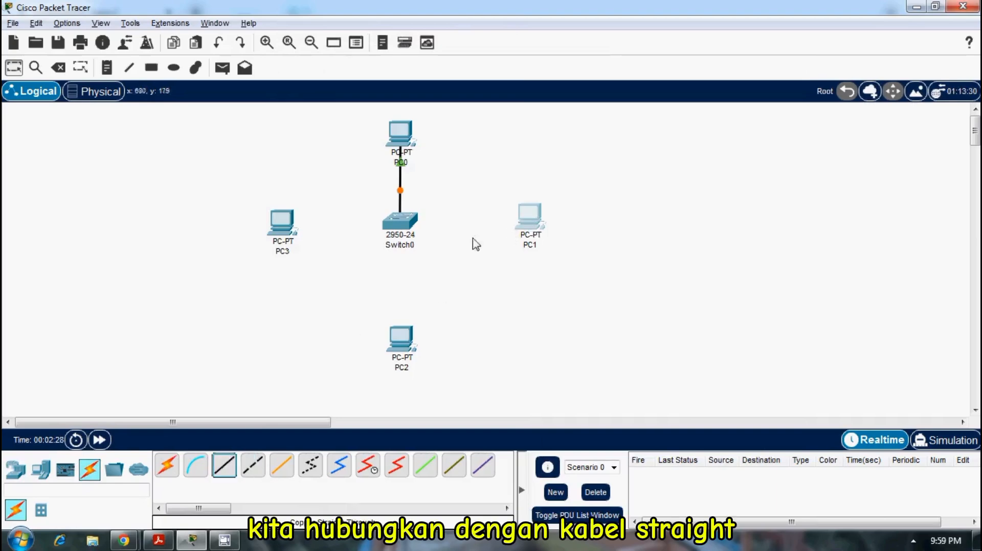
pyautogui.click(530, 230)
pyautogui.click(771, 19)
# Step: Connect PC1's FastEthernet0 to the switch's FastEthernet0/2 with a copper straight-through cable and align PC1 level with the switch
pyautogui.click(224, 466)
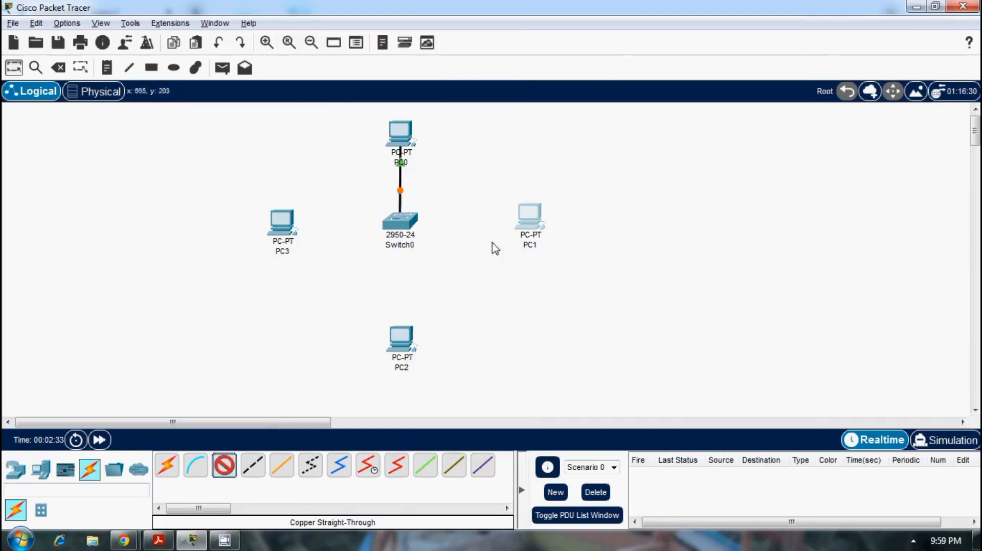
pyautogui.click(531, 230)
pyautogui.click(555, 284)
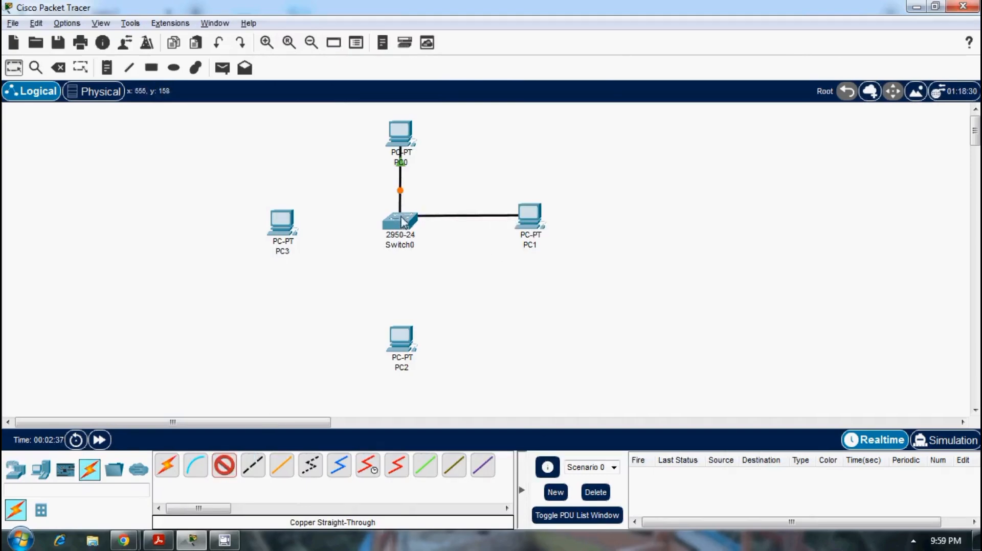
pyautogui.click(403, 221)
pyautogui.click(463, 40)
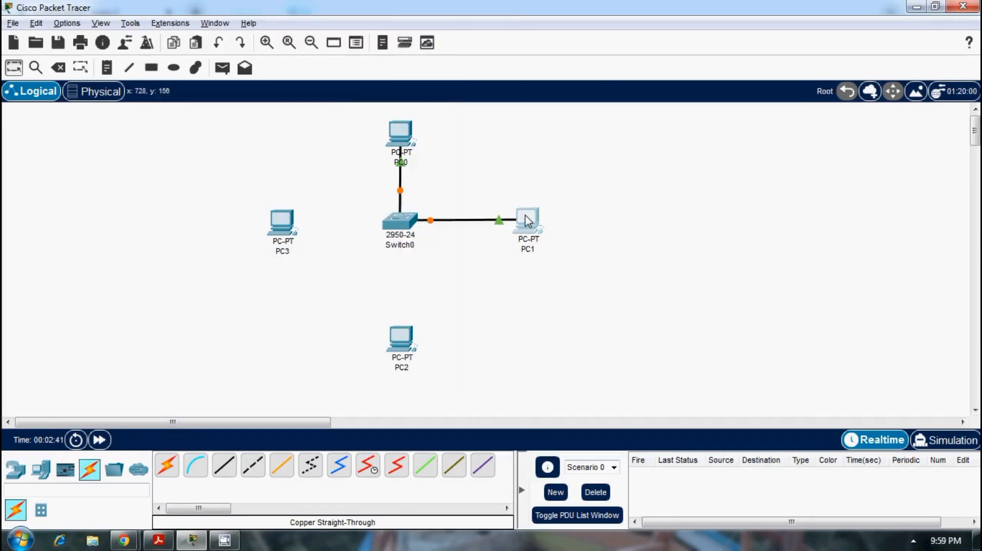
pyautogui.moveTo(527, 221); pyautogui.dragTo(515, 222)
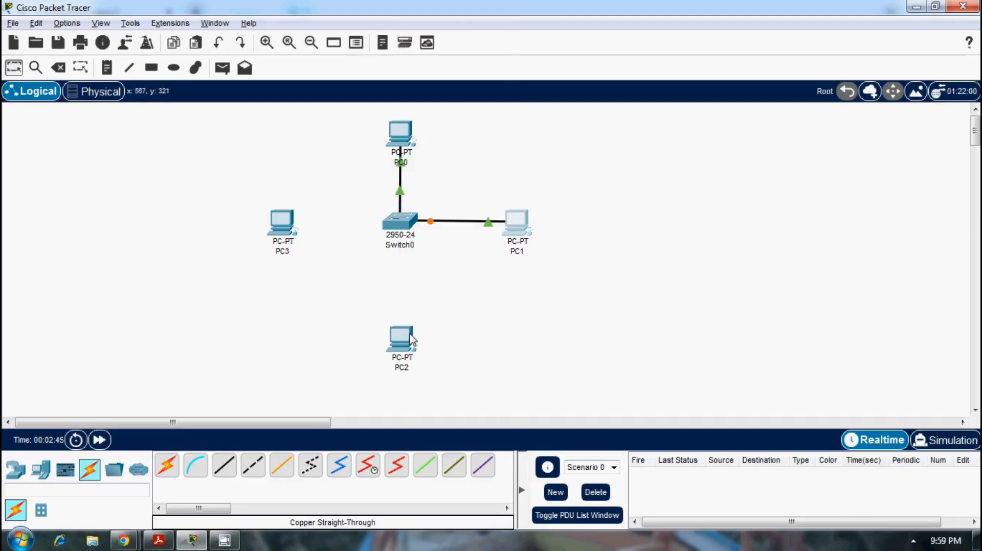
# Step: Move PC2 closer to the switch and connect its FastEthernet0 to the switch's FastEthernet0/3 with a copper straight-through cable
pyautogui.moveTo(412, 340); pyautogui.dragTo(405, 320)
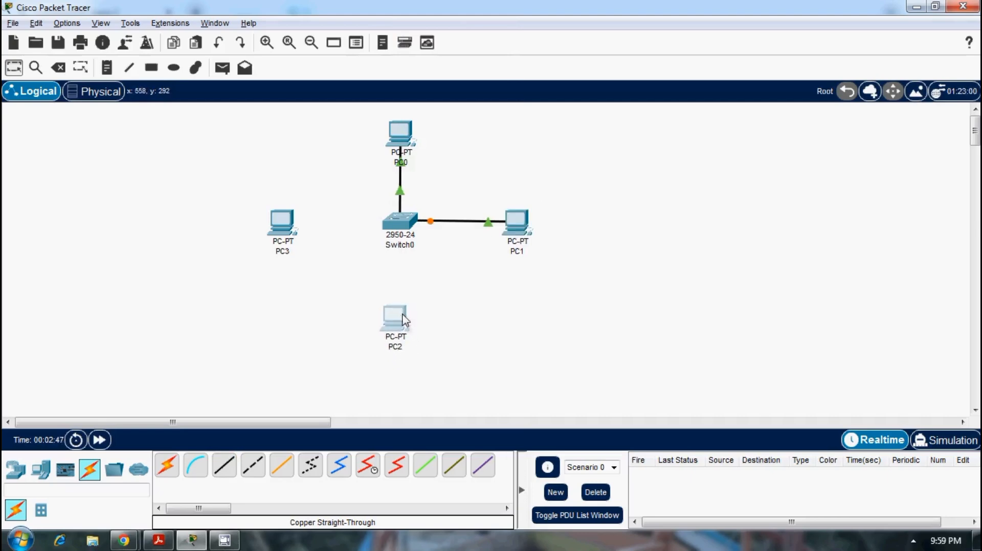
pyautogui.click(225, 467)
pyautogui.click(402, 323)
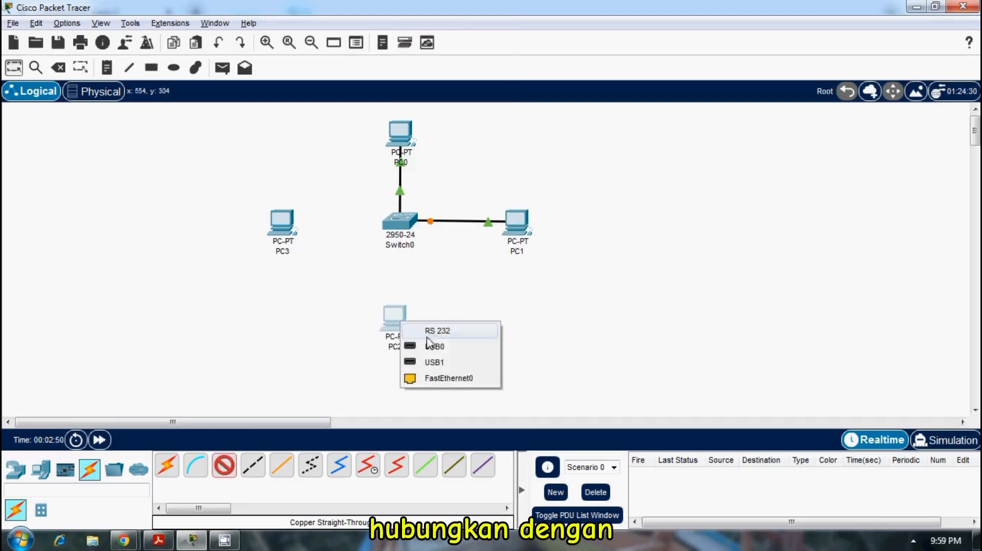
pyautogui.click(440, 378)
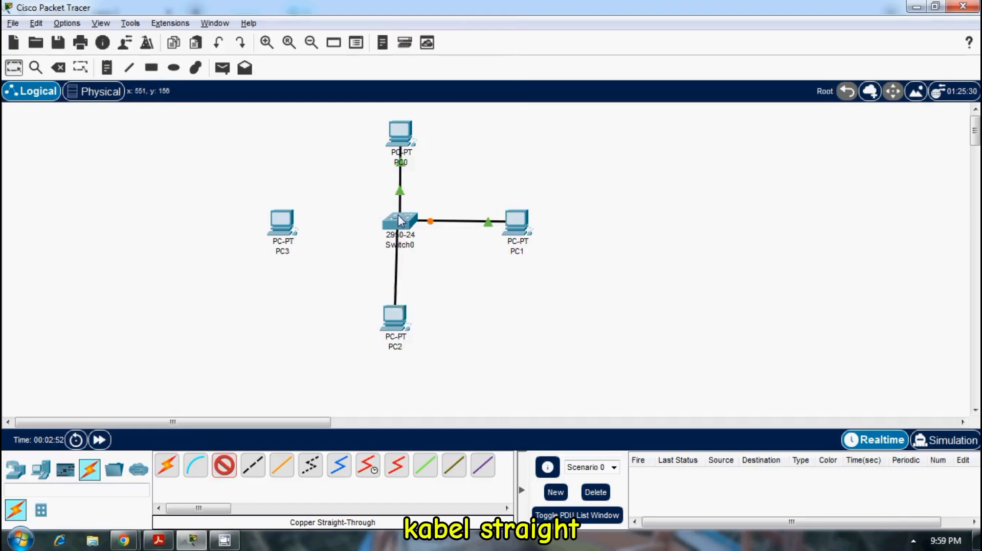
pyautogui.click(399, 221)
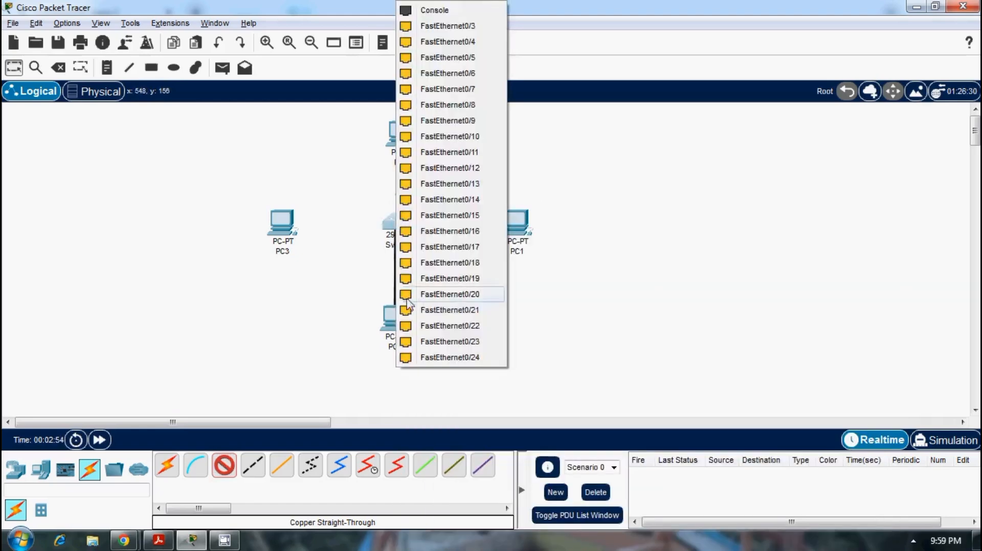
pyautogui.click(453, 41)
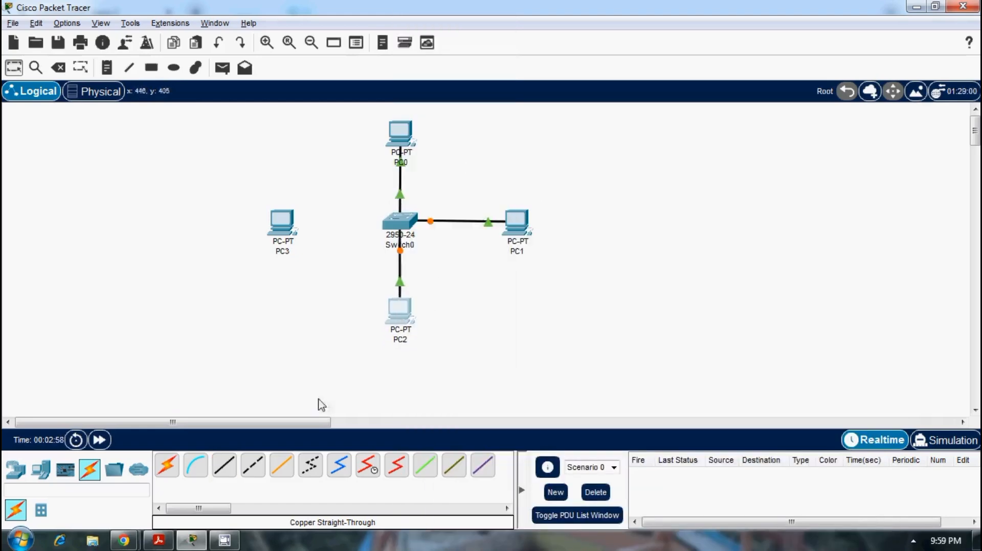
# Step: Connect PC3's FastEthernet0 to the switch's FastEthernet0/4 with a copper straight-through cable and align PC3 level with the switch
pyautogui.click(231, 462)
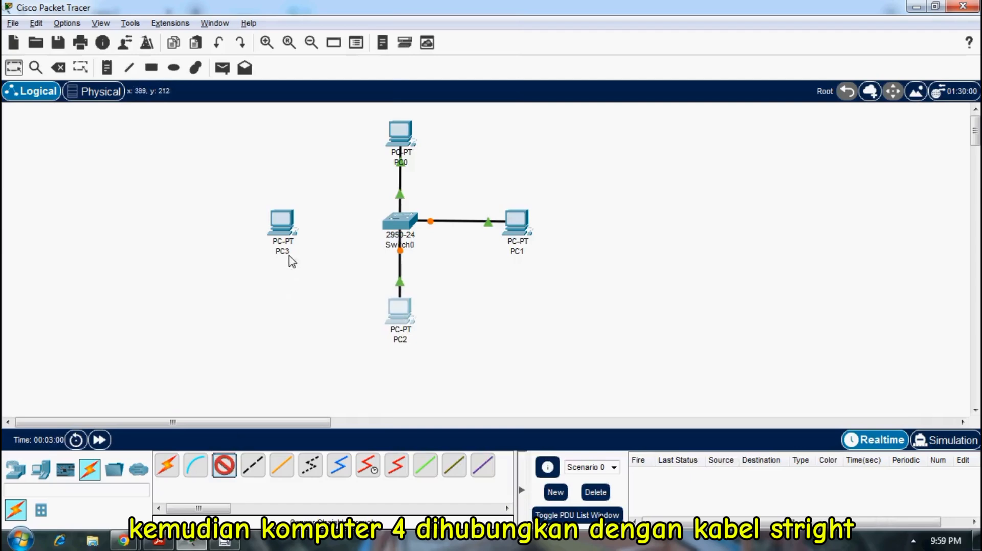
pyautogui.click(282, 224)
pyautogui.click(327, 281)
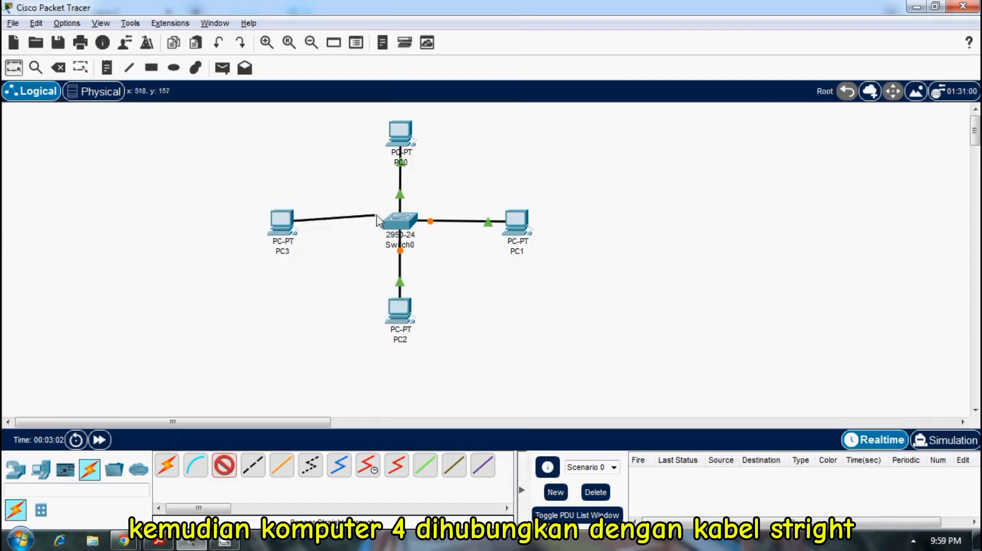
pyautogui.click(398, 229)
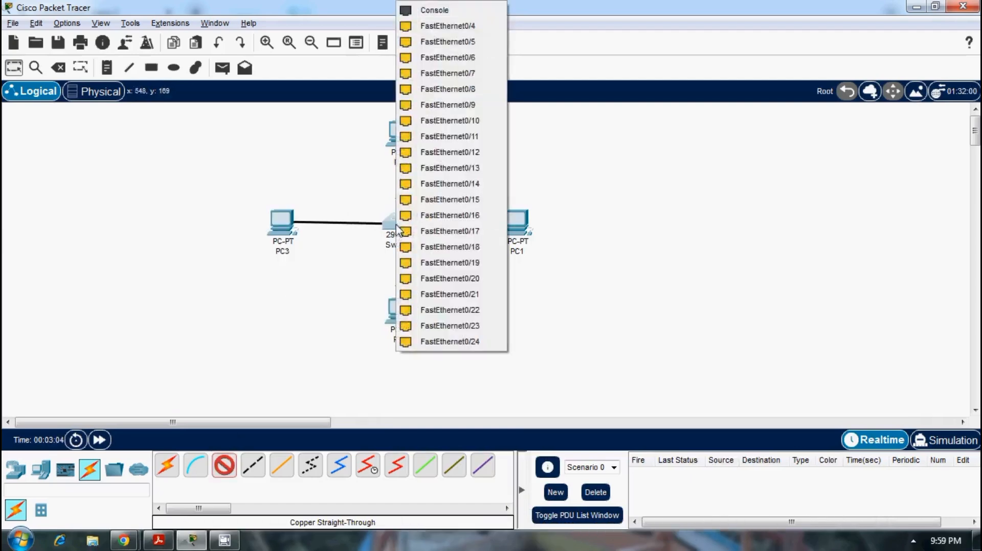
pyautogui.click(447, 26)
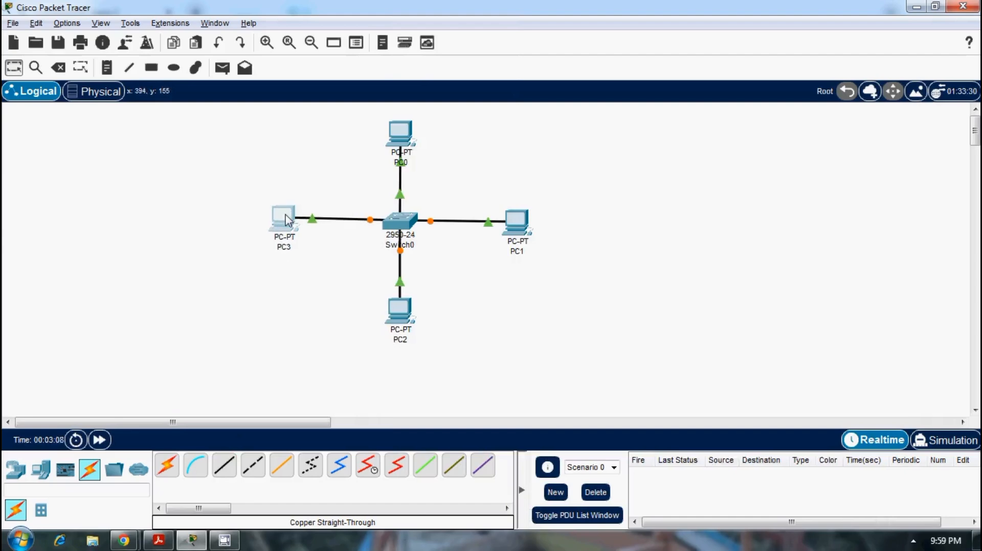
pyautogui.moveTo(286, 214); pyautogui.dragTo(286, 218)
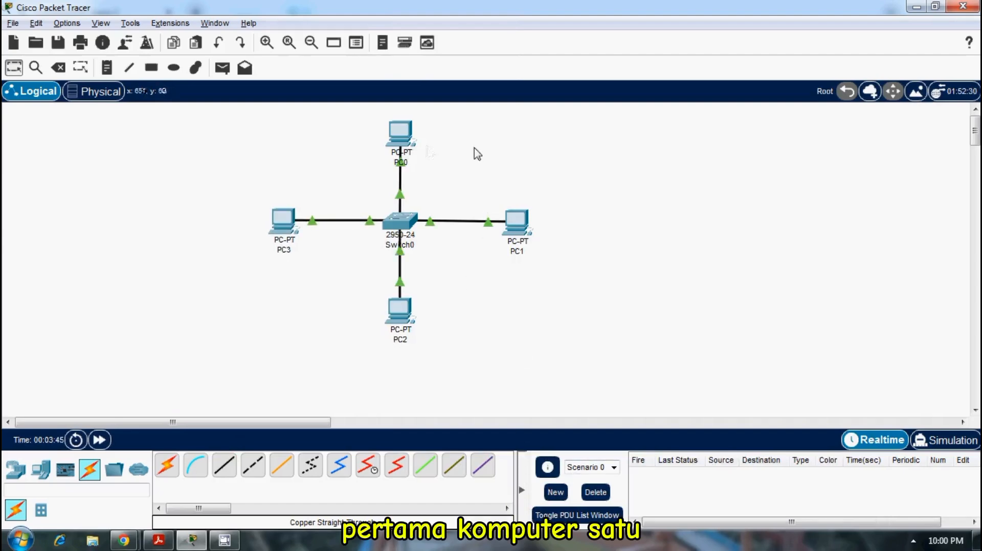
# Step: Give PC0 the static IPv4 address 192.168.1.2 with the default subnet mask 255.255.255.0 and close its configuration
pyautogui.click(400, 131)
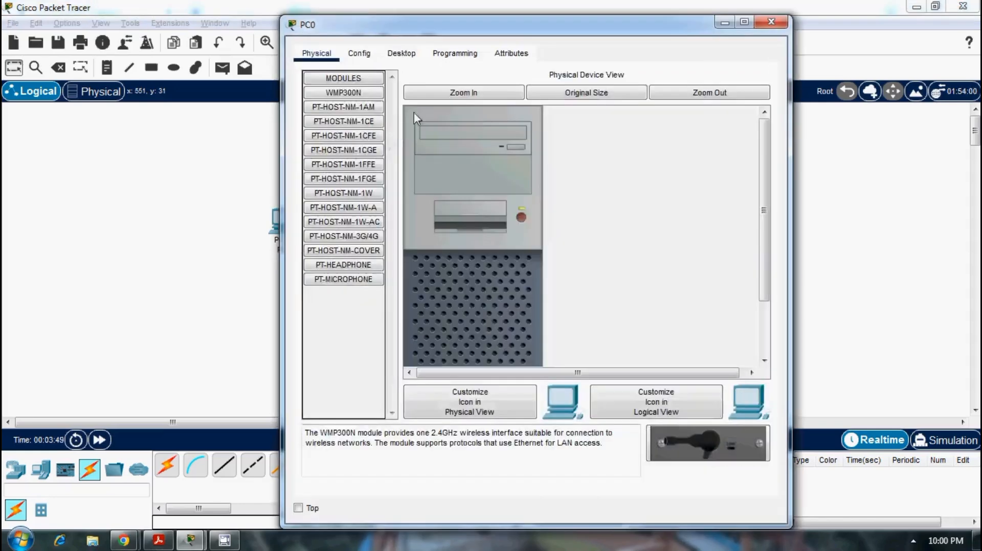
pyautogui.click(398, 54)
pyautogui.click(344, 121)
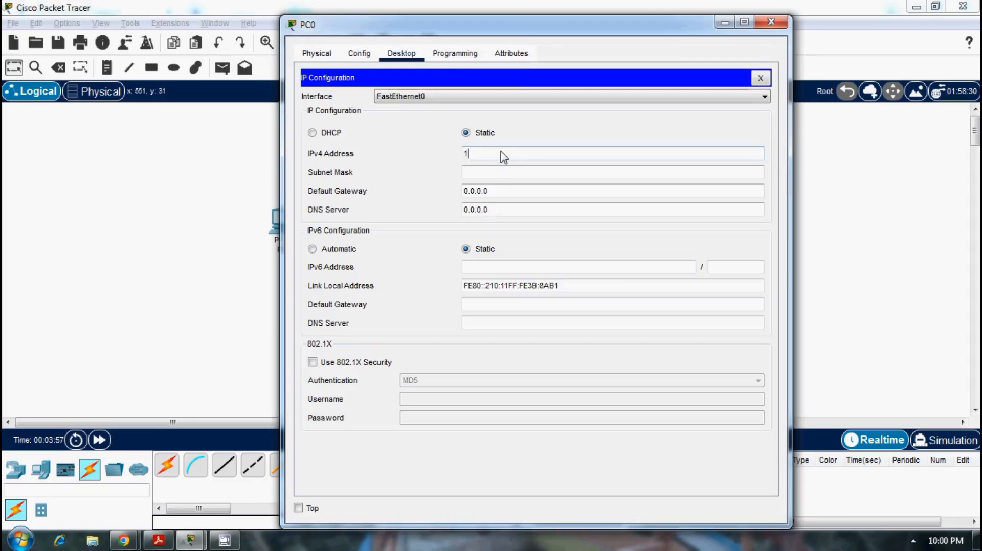
pyautogui.write('92.168.1.2')
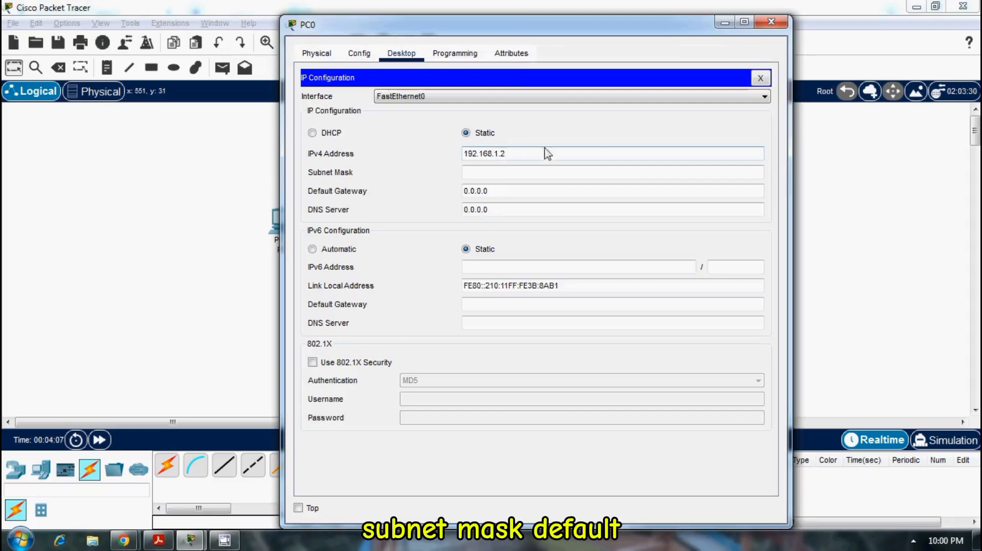
pyautogui.press('Tab')
pyautogui.click(558, 134)
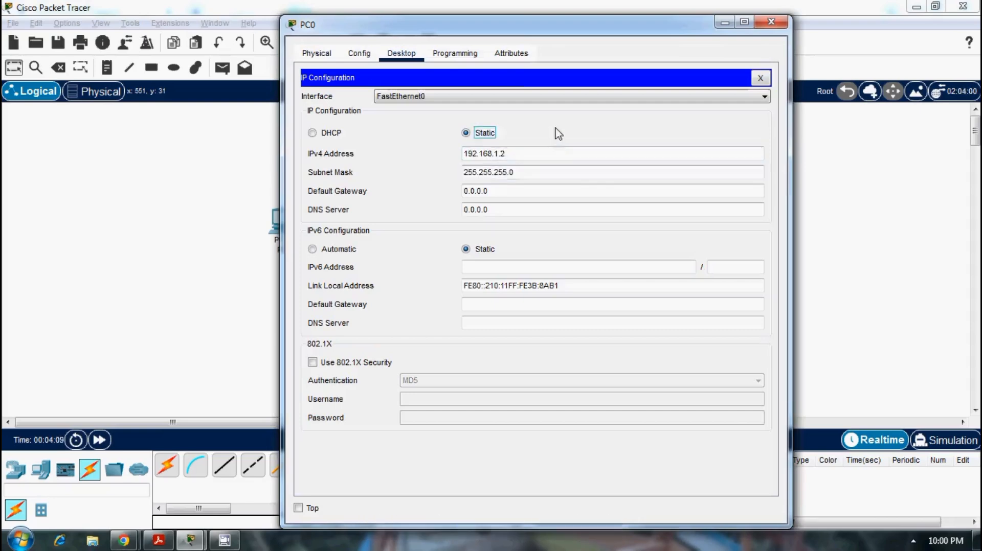
pyautogui.click(771, 21)
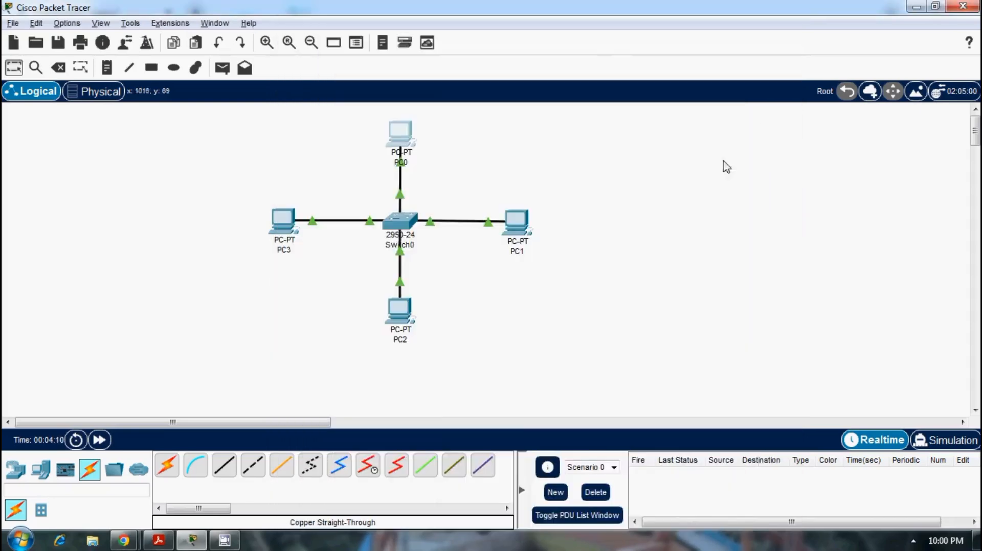
# Step: Give PC1 the static IPv4 address 192.168.1.3 with the default subnet mask 255.255.255.0 and close its configuration
pyautogui.click(523, 230)
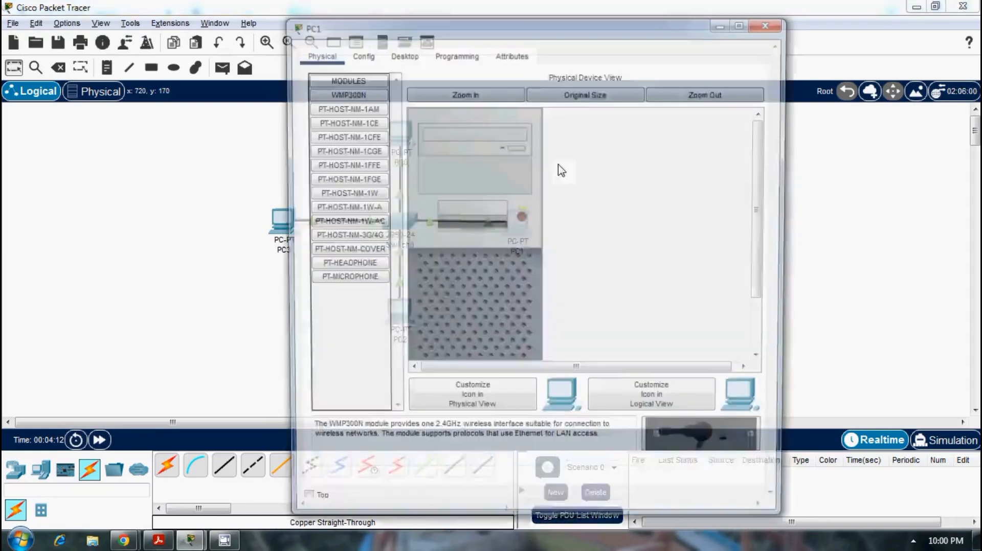
pyautogui.click(396, 57)
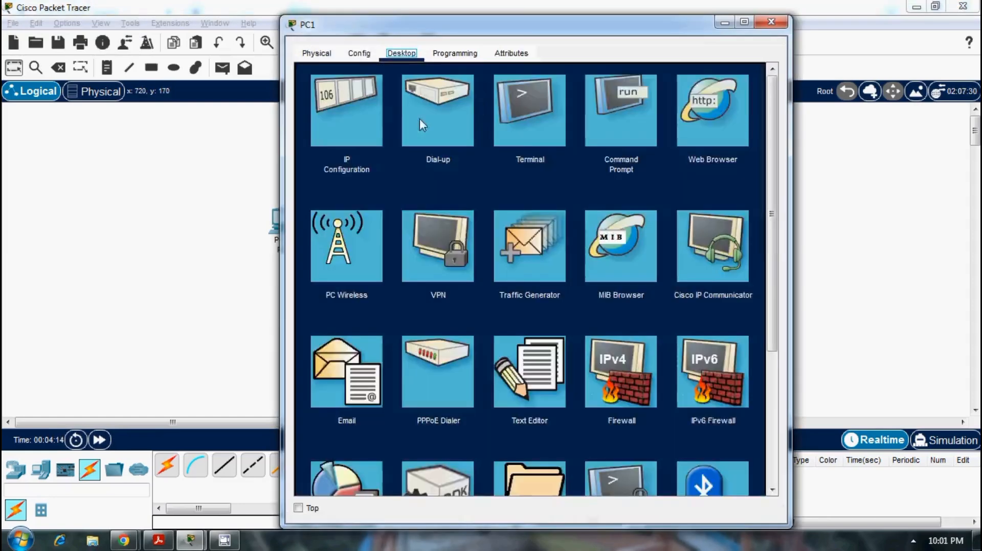
pyautogui.click(366, 118)
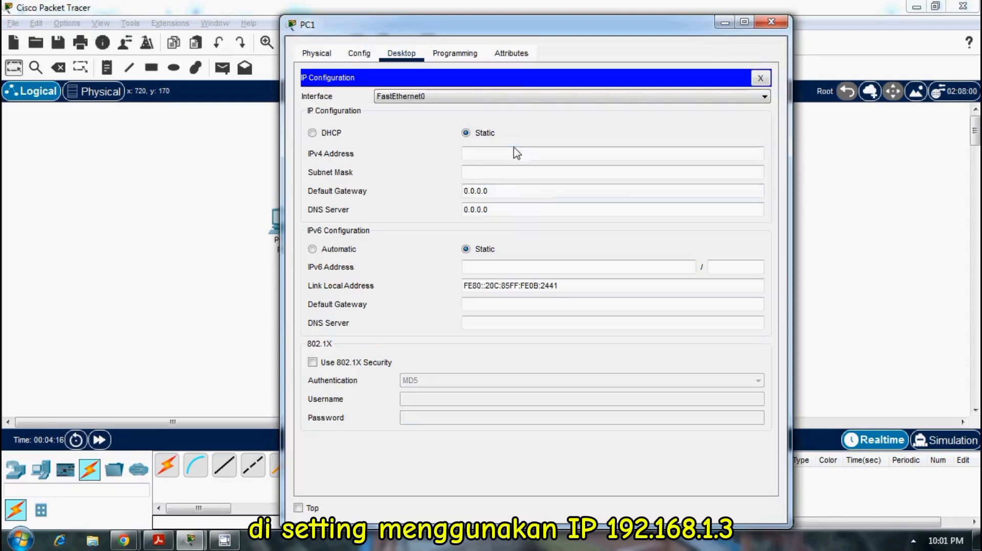
pyautogui.write('192')
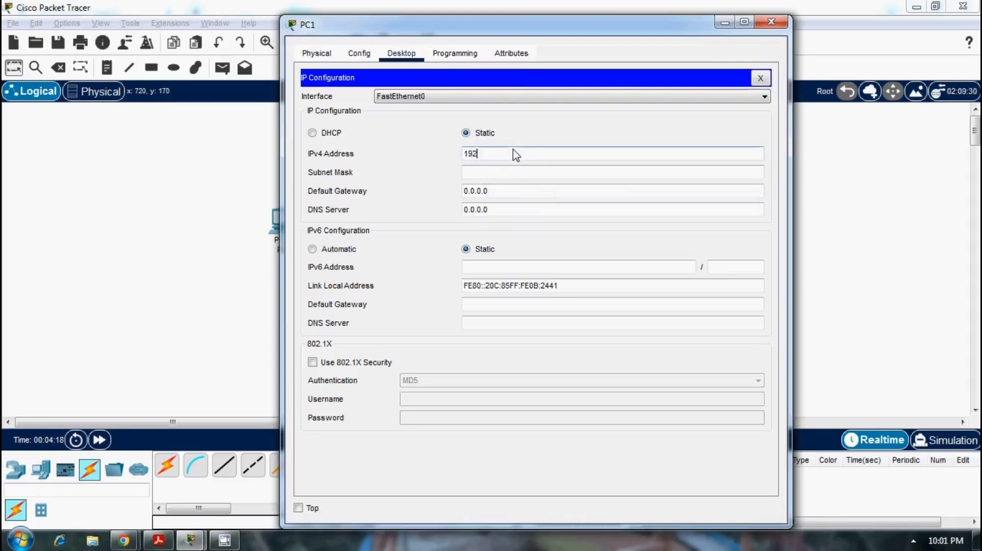
pyautogui.write('.168.1.3')
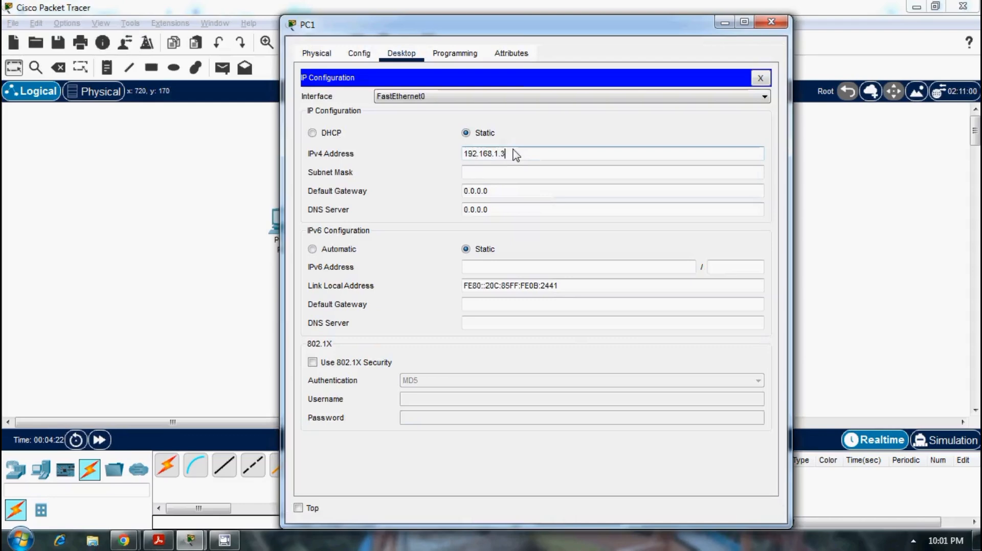
pyautogui.click(517, 174)
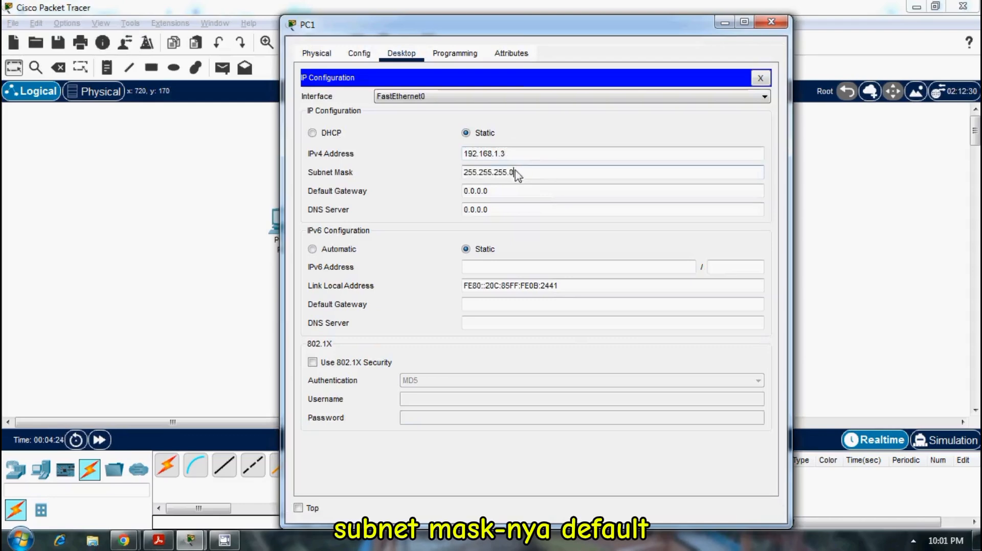
pyautogui.click(771, 22)
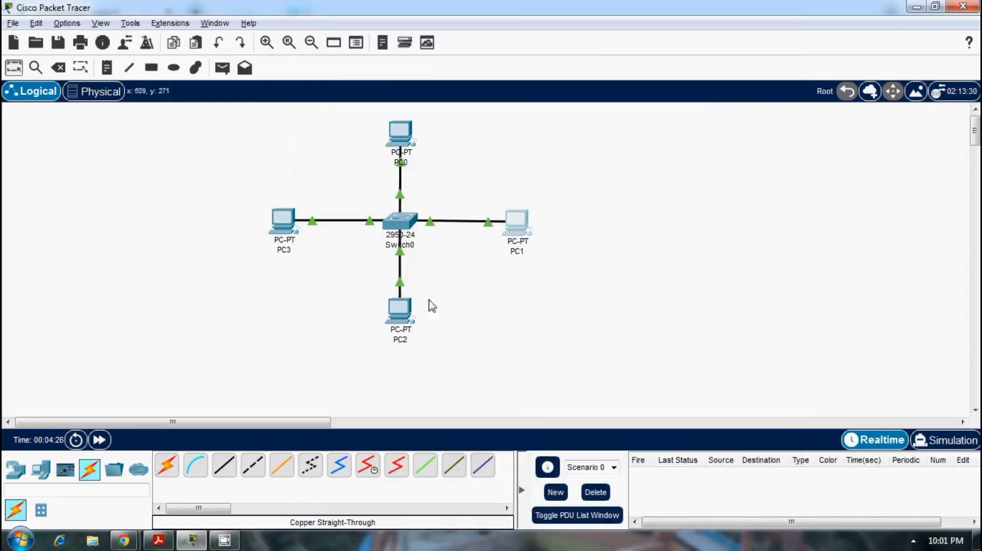
# Step: Give PC2 the static IPv4 address 192.168.1.4 with the default subnet mask 255.255.255.0 and close its configuration
pyautogui.click(402, 321)
pyautogui.click(398, 57)
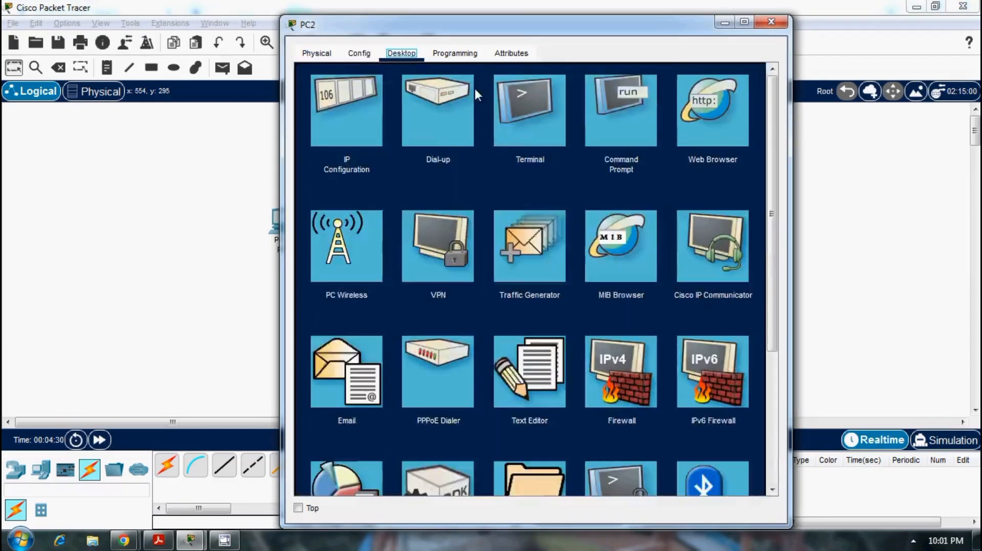
pyautogui.click(346, 102)
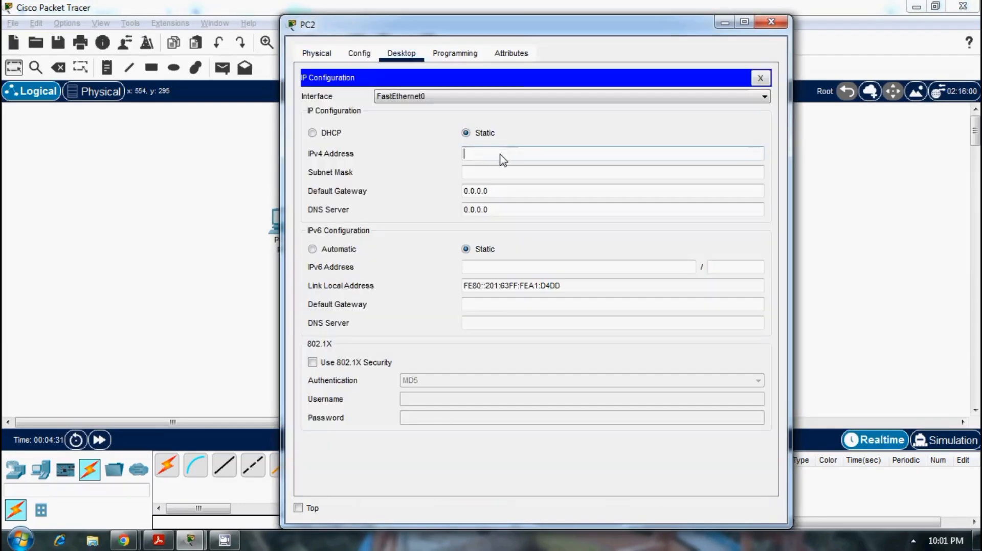
pyautogui.write('192.168.1.4')
pyautogui.click(524, 178)
pyautogui.click(771, 23)
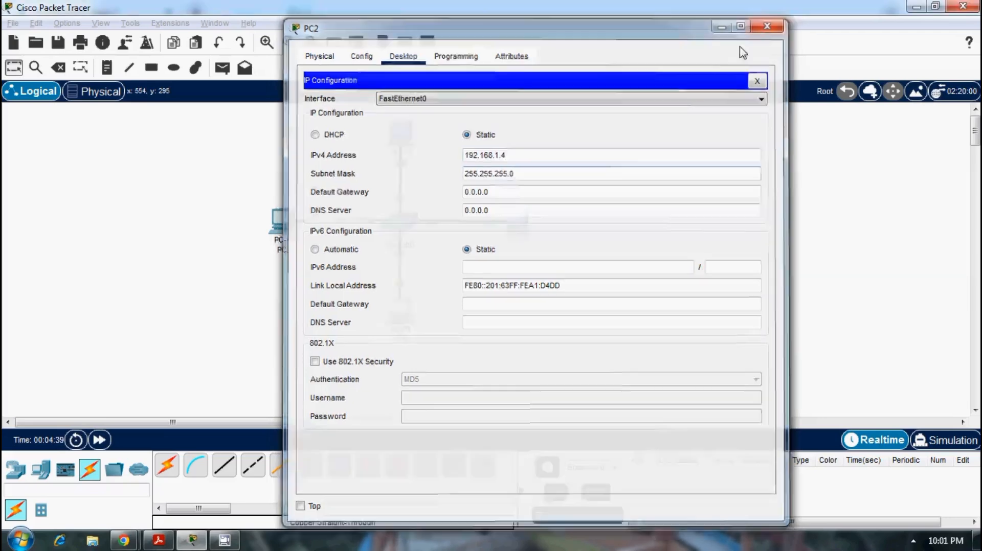
# Step: Give PC3 the static IPv4 address 192.168.1.5 with the default subnet mask 255.255.255.0 and close its configuration
pyautogui.click(282, 230)
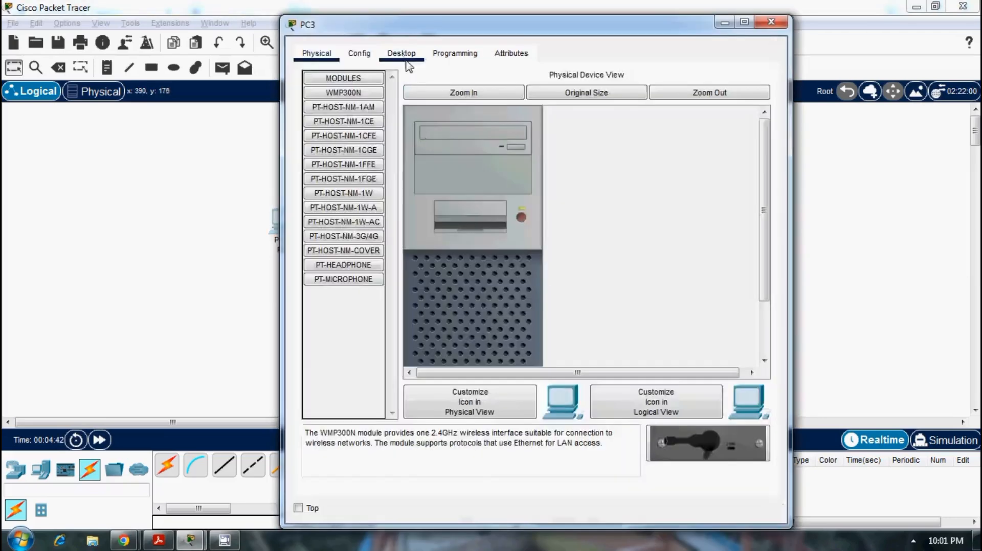
pyautogui.click(401, 53)
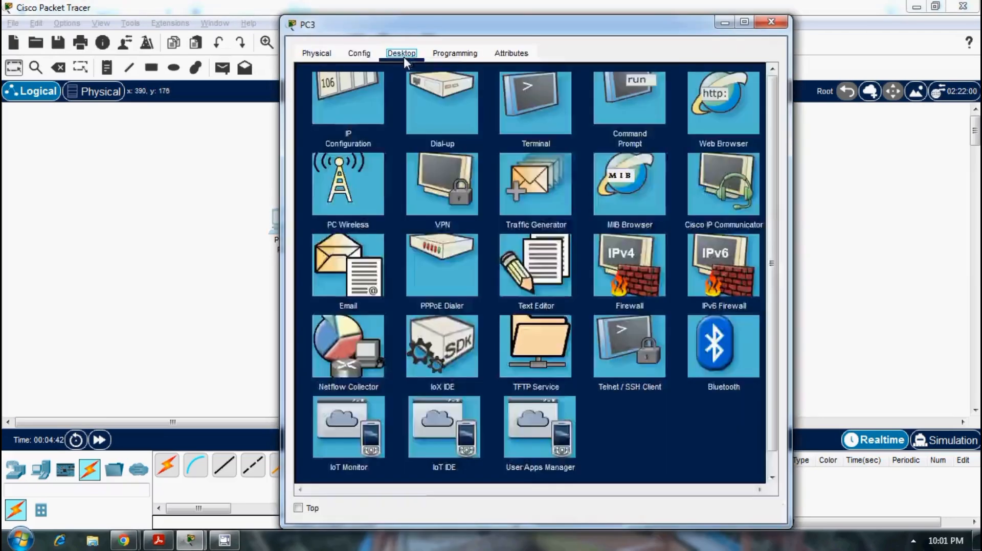
pyautogui.click(358, 122)
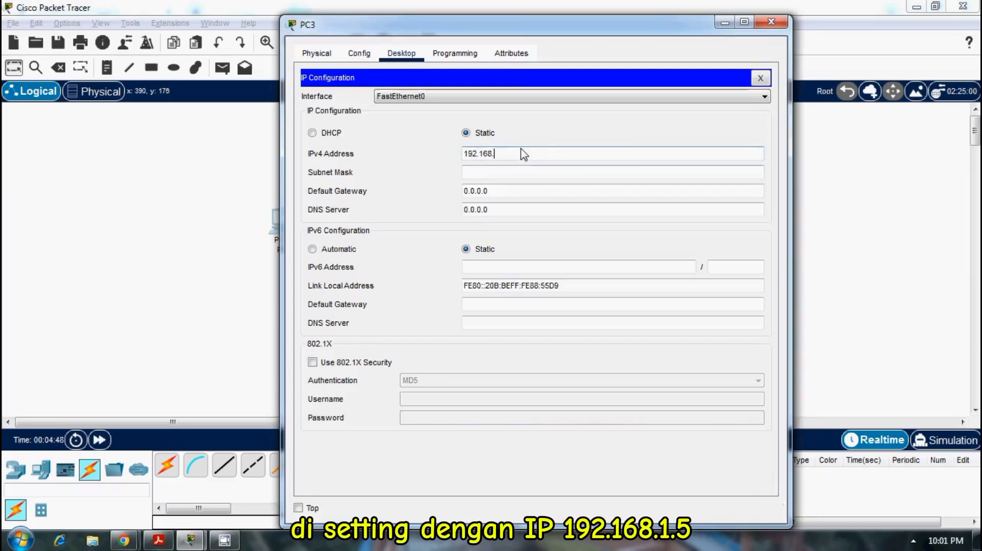
pyautogui.click(521, 150)
pyautogui.write('192.168.1.5')
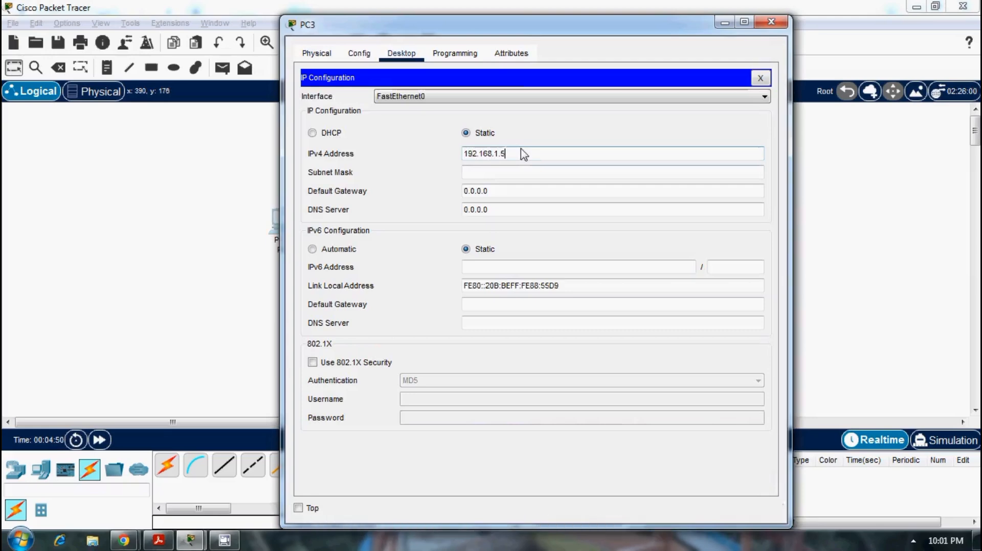
pyautogui.press('Tab')
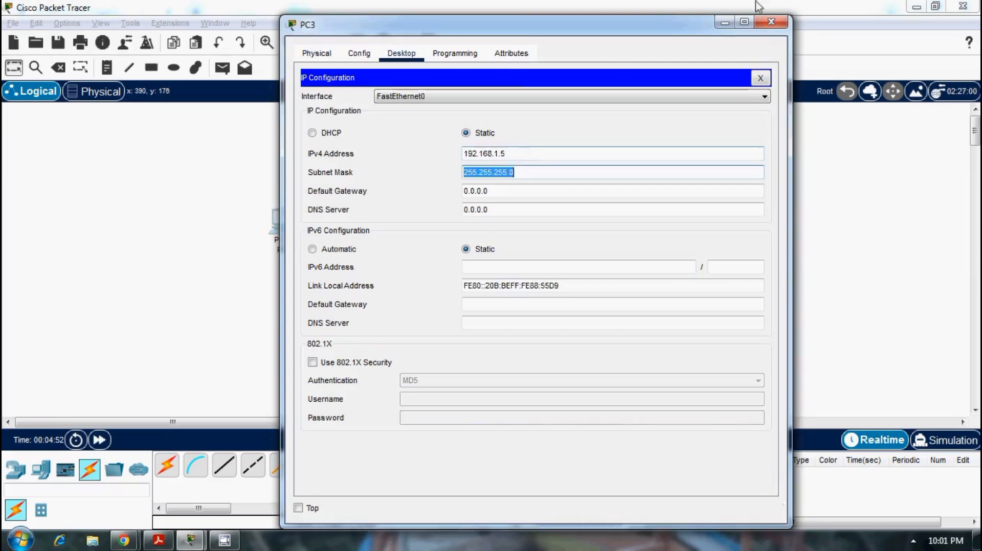
pyautogui.click(771, 22)
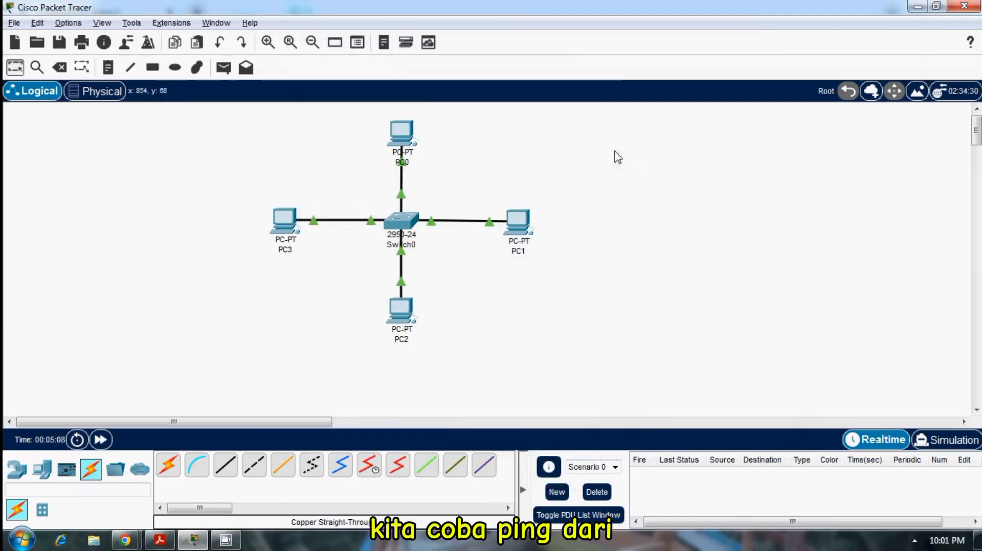
# Step: Open PC0's command prompt and ping PC1 at 192.168.1.3 to test the connection
pyautogui.click(404, 135)
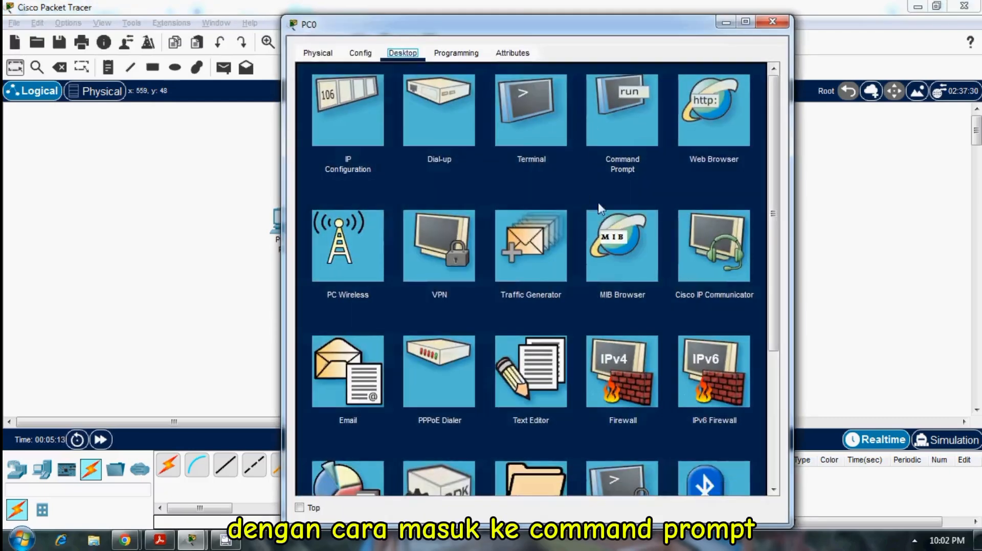
pyautogui.click(638, 115)
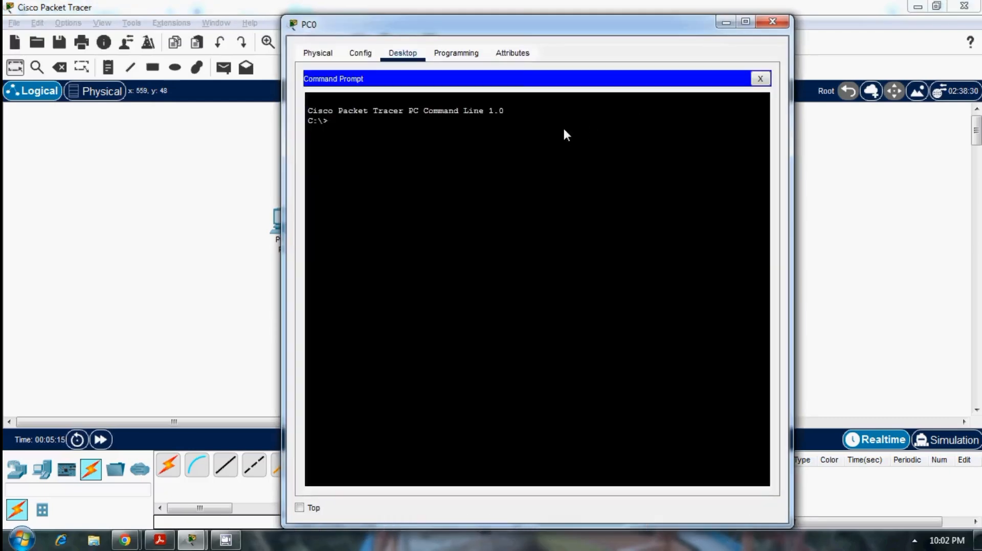
pyautogui.write('p')
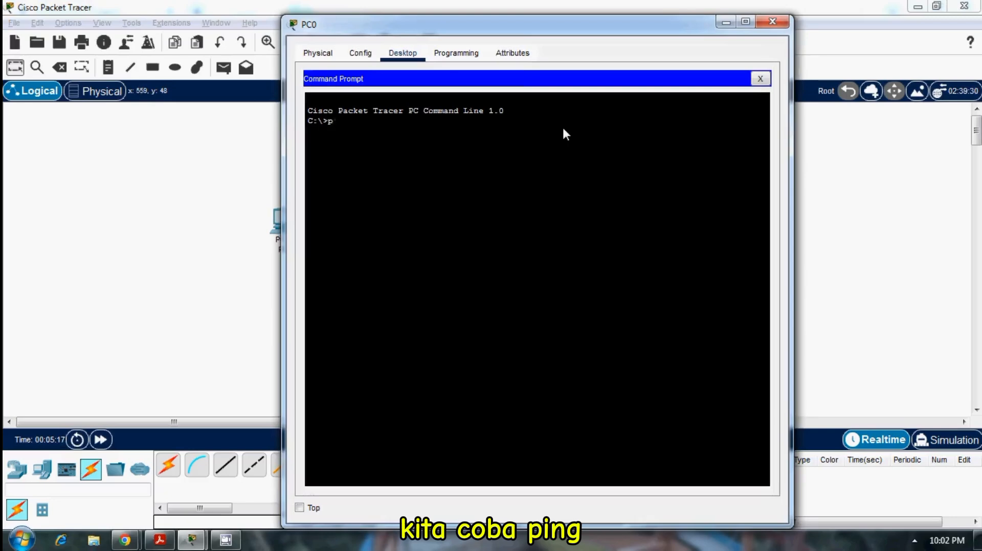
pyautogui.write('ing 19')
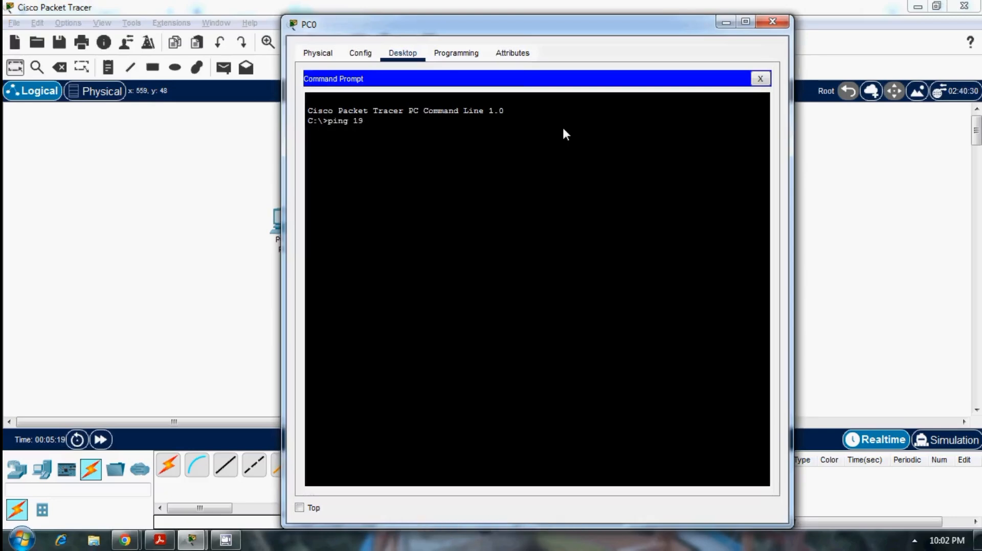
pyautogui.write('2.168.1.3')
pyautogui.press('Return')
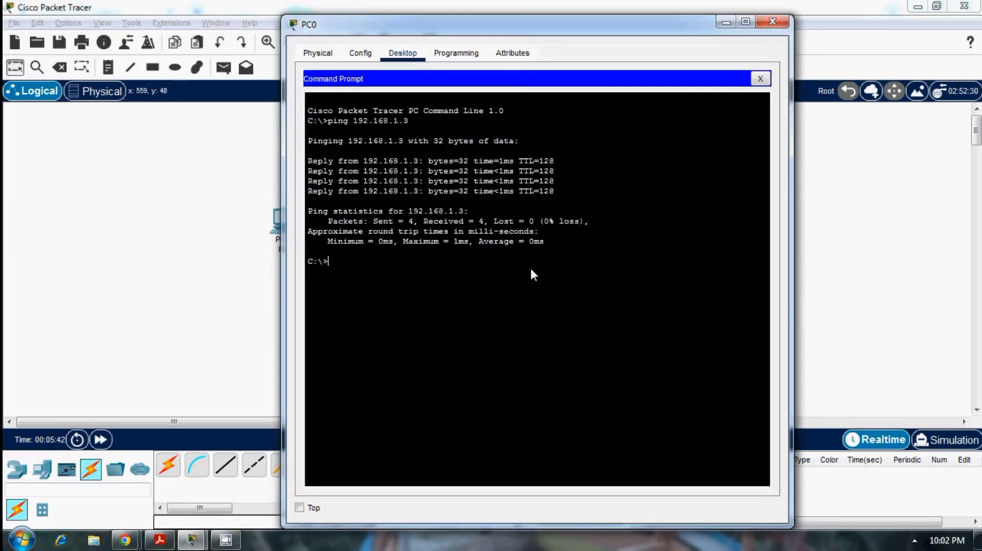
# Step: Ping PC2 at 192.168.1.4 from PC0's command prompt
pyautogui.write('p')
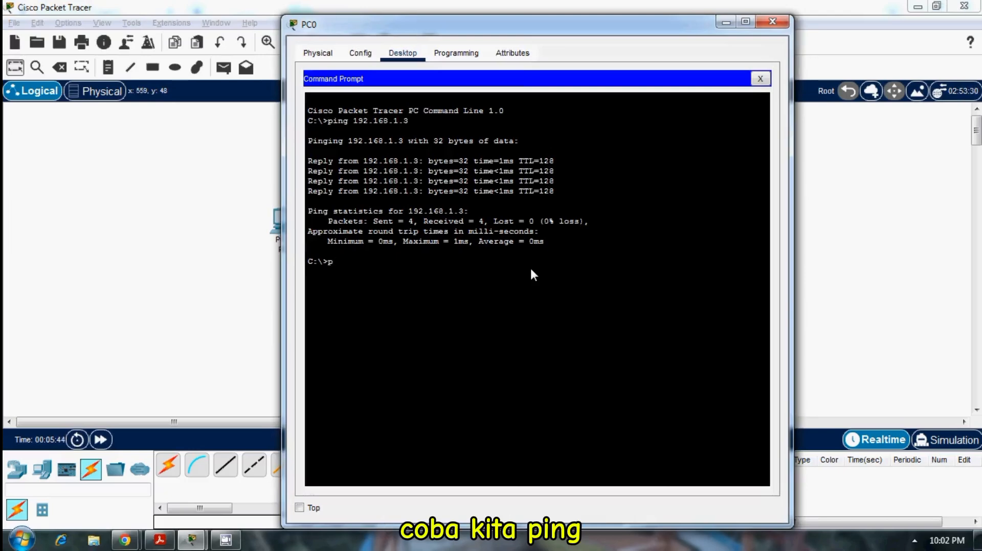
pyautogui.write('ing 1')
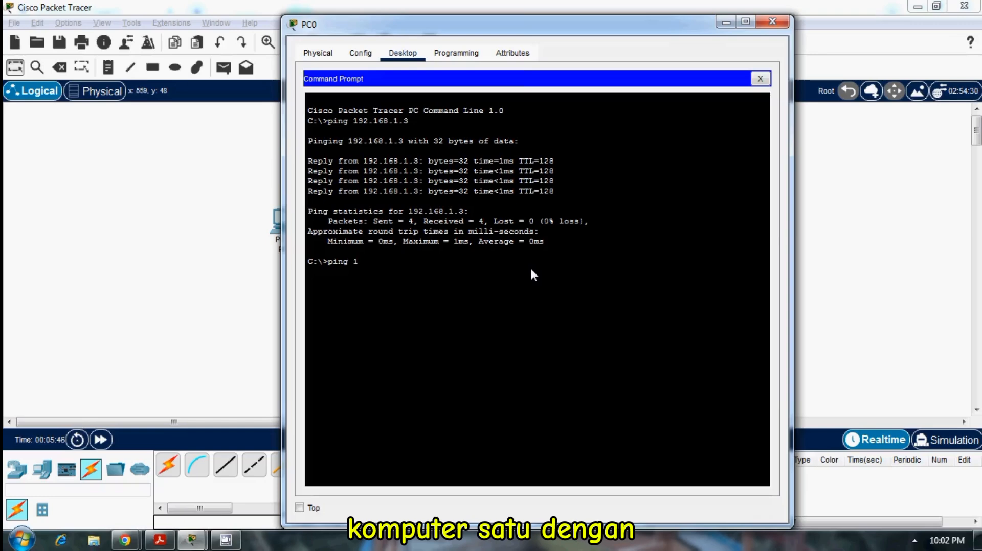
pyautogui.write('92.16')
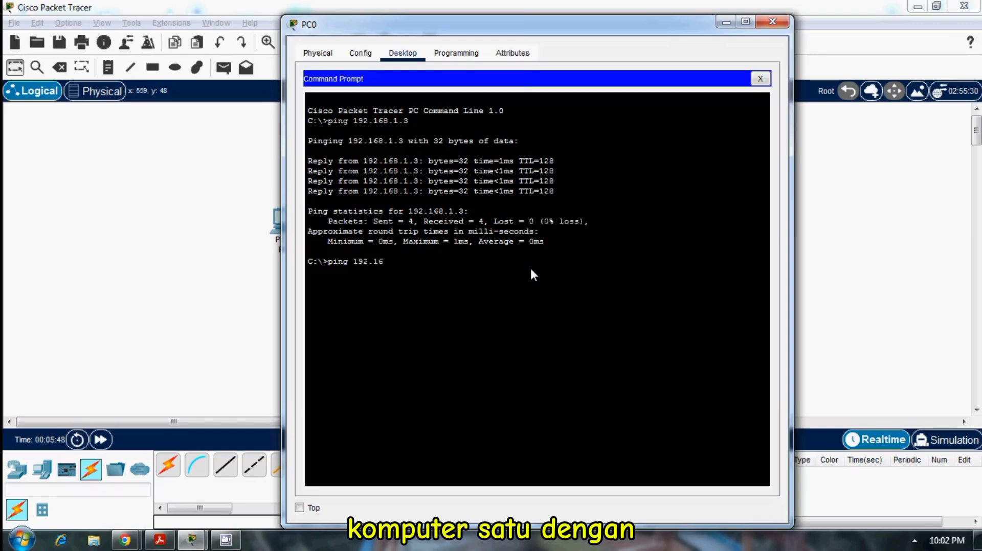
pyautogui.write('8.1')
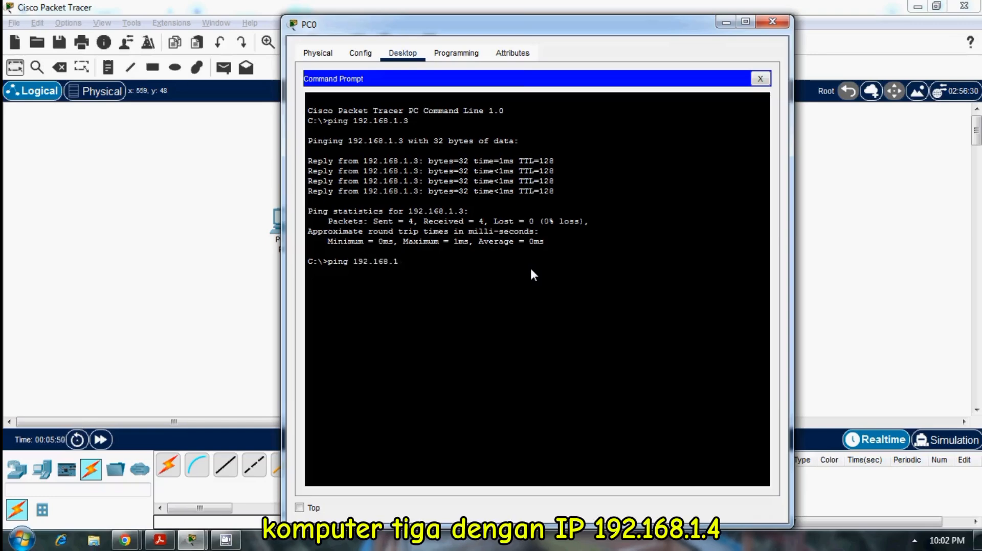
pyautogui.write('.')
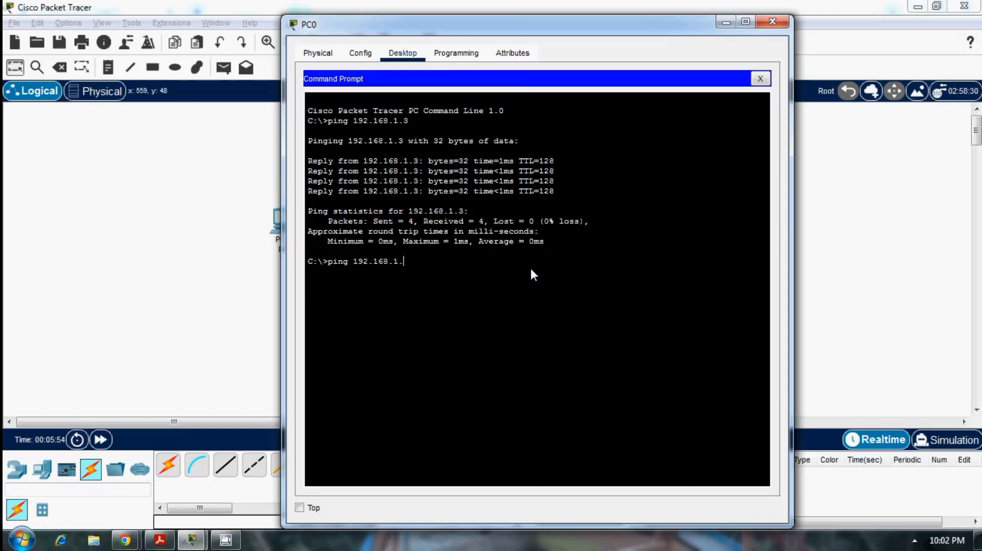
pyautogui.write('4')
pyautogui.press('Return')
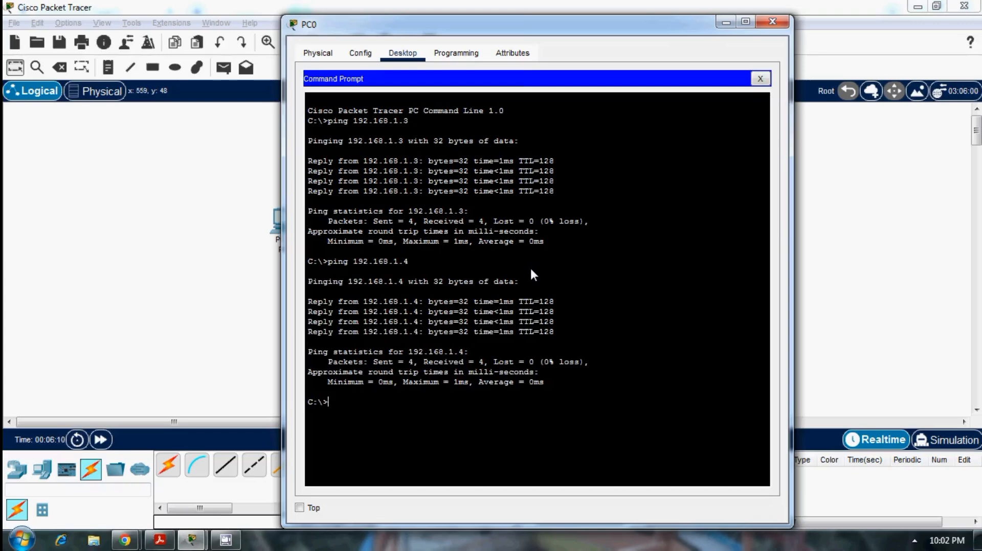
# Step: Ping PC3 at 192.168.1.5 from PC0's command prompt and review the replies of all three pings
pyautogui.write('ping ')
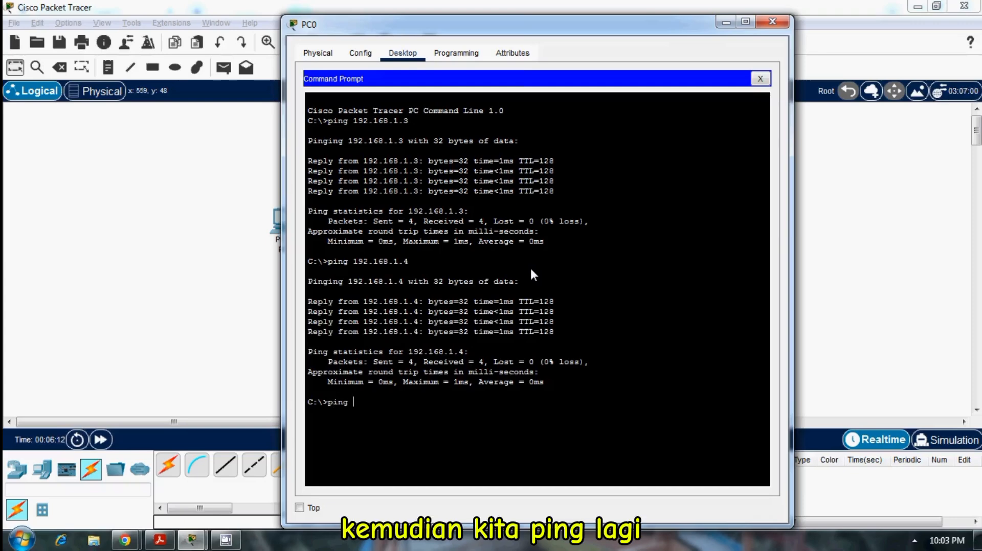
pyautogui.write('192.16')
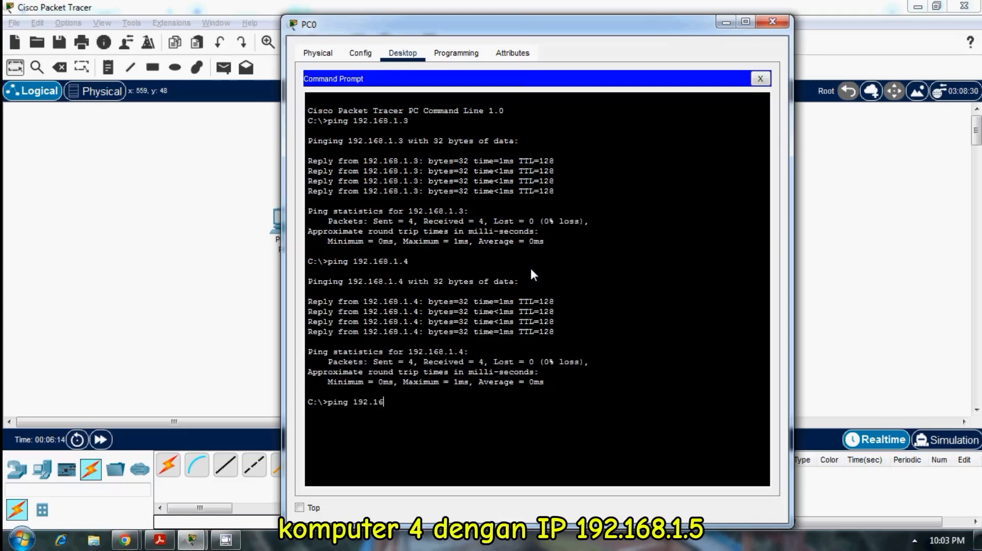
pyautogui.write('8.1')
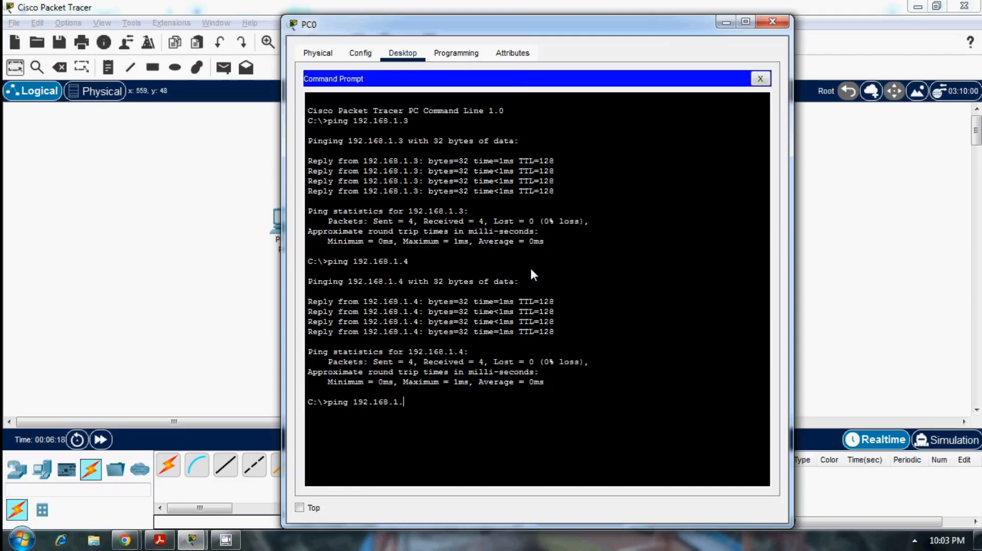
pyautogui.write('.5')
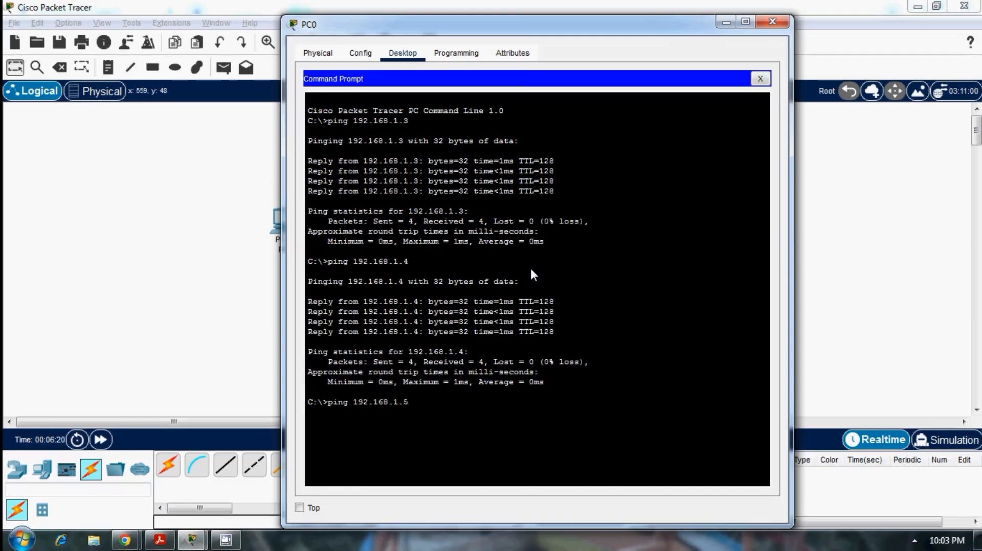
pyautogui.press('Return')
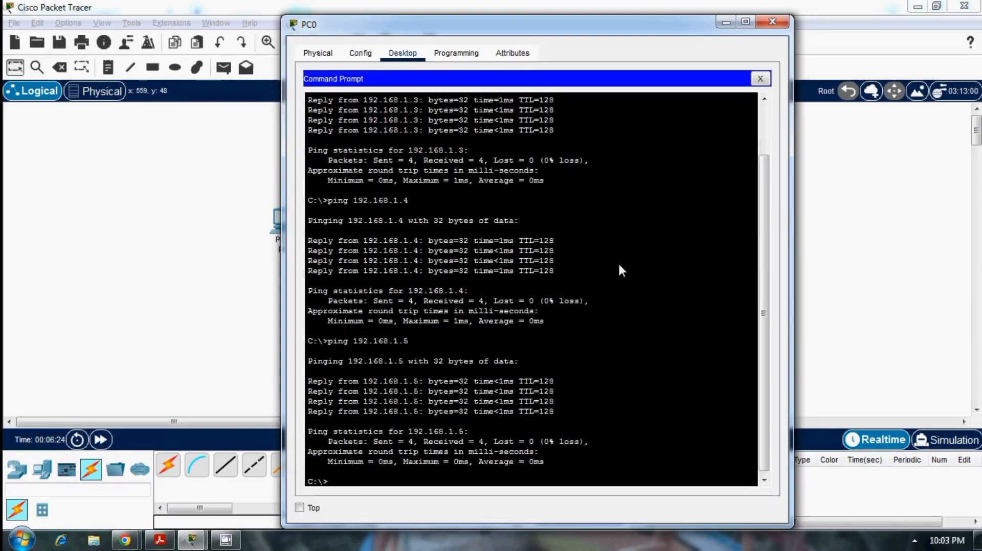
pyautogui.scroll(2, 620, 265)
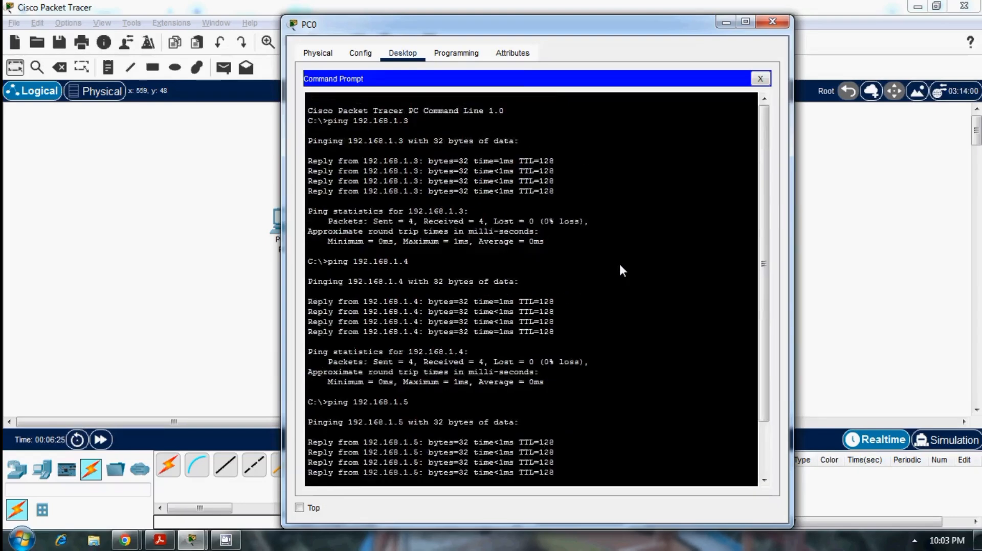
pyautogui.scroll(-2, 619, 266)
pyautogui.scroll(1, 620, 265)
pyautogui.scroll(1, 620, 266)
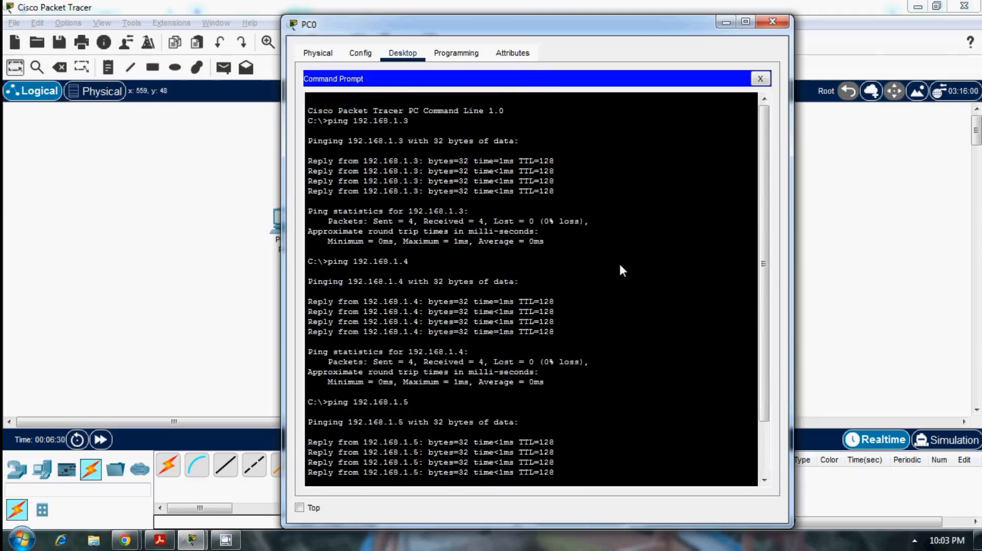
pyautogui.moveTo(621, 20); pyautogui.dragTo(763, 43)
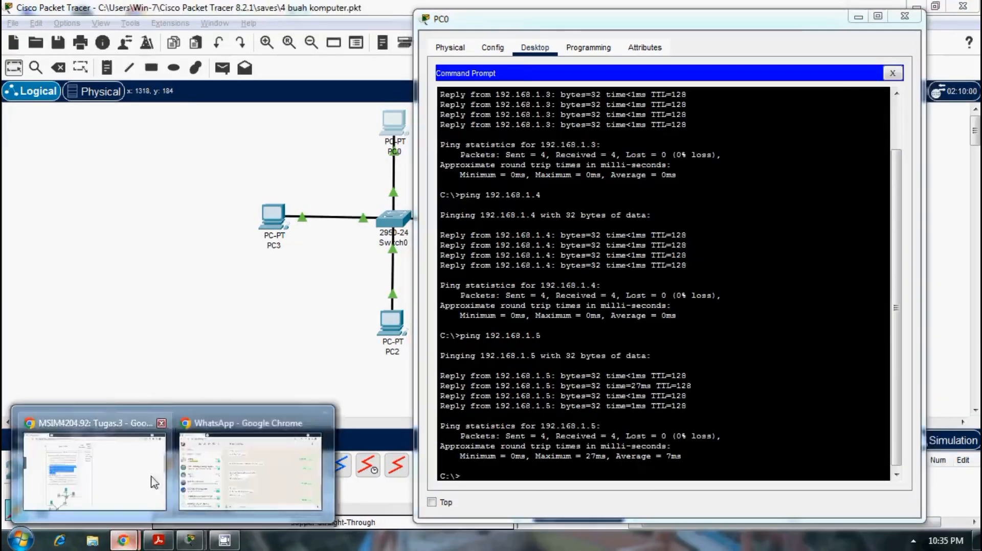
# Step: Switch to Chrome to read assignment task 2 about the HTTP server, return to Cisco Packet Tracer and close PC0's window
pyautogui.click(143, 478)
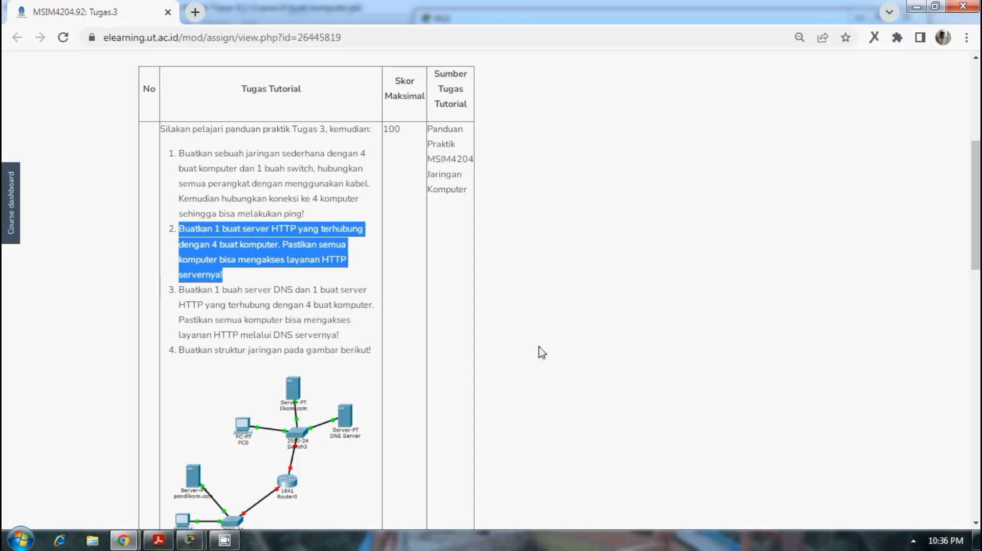
pyautogui.moveTo(185, 543)
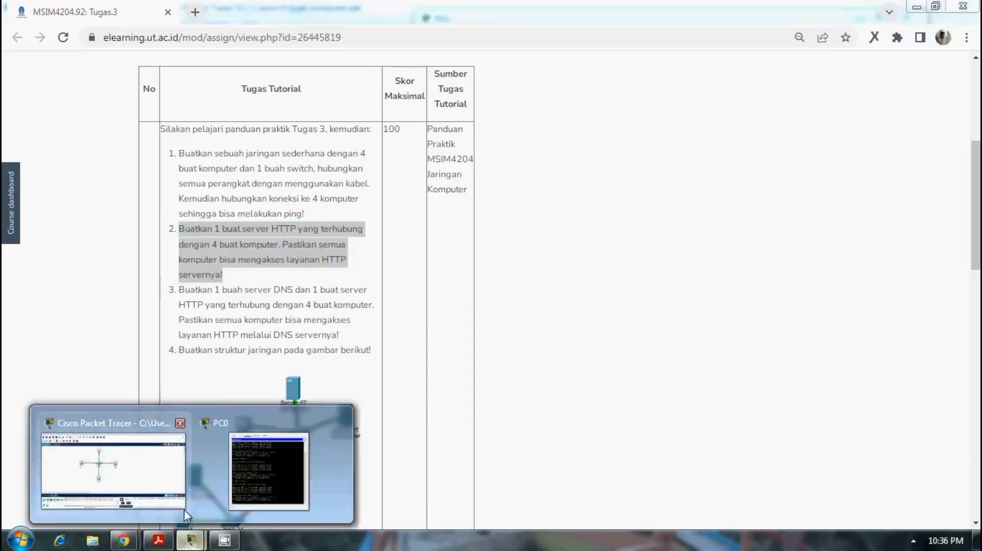
pyautogui.click(261, 498)
pyautogui.click(905, 12)
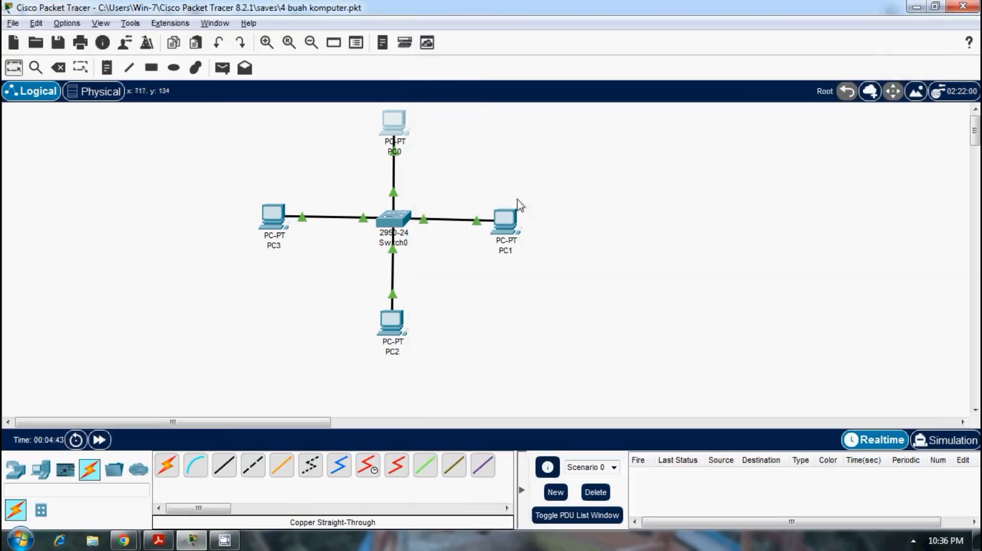
# Step: Open the saved network file "4 buah komputer.pkt" without saving the changes to the current network
pyautogui.click(12, 23)
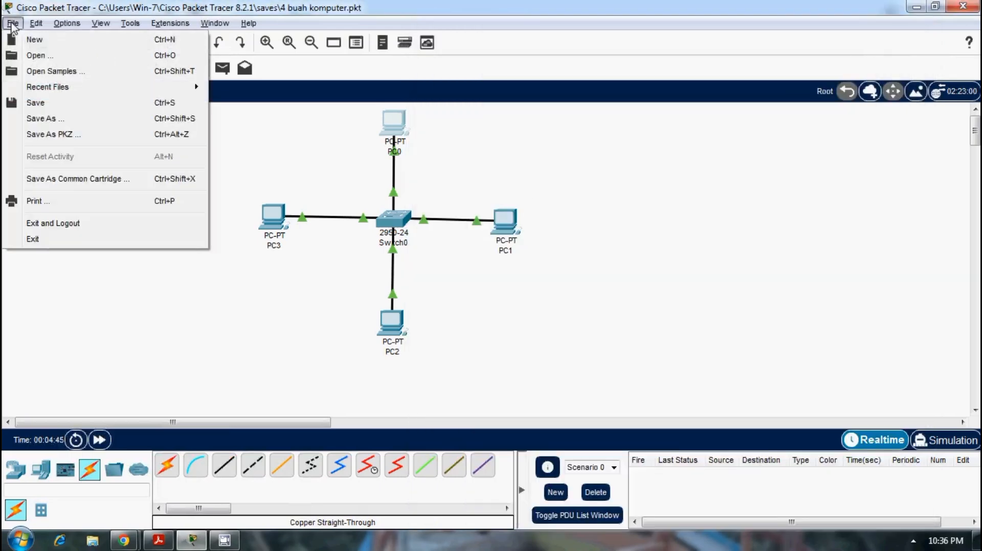
pyautogui.click(38, 59)
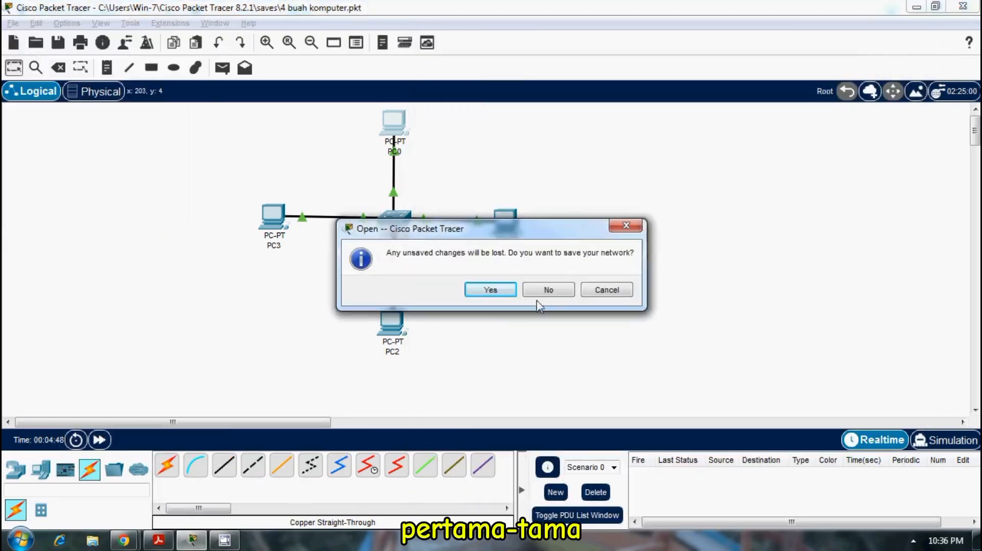
pyautogui.click(554, 289)
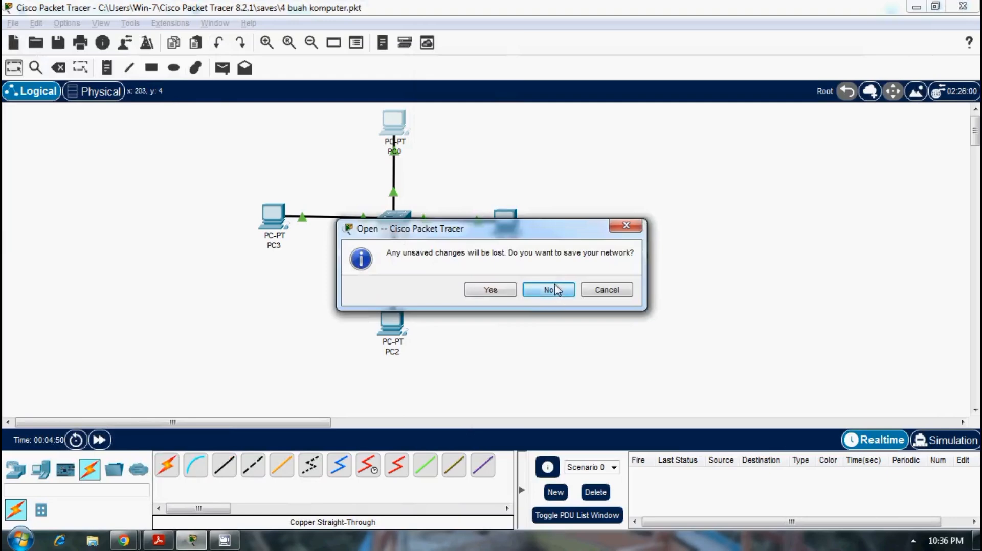
pyautogui.doubleClick(203, 120)
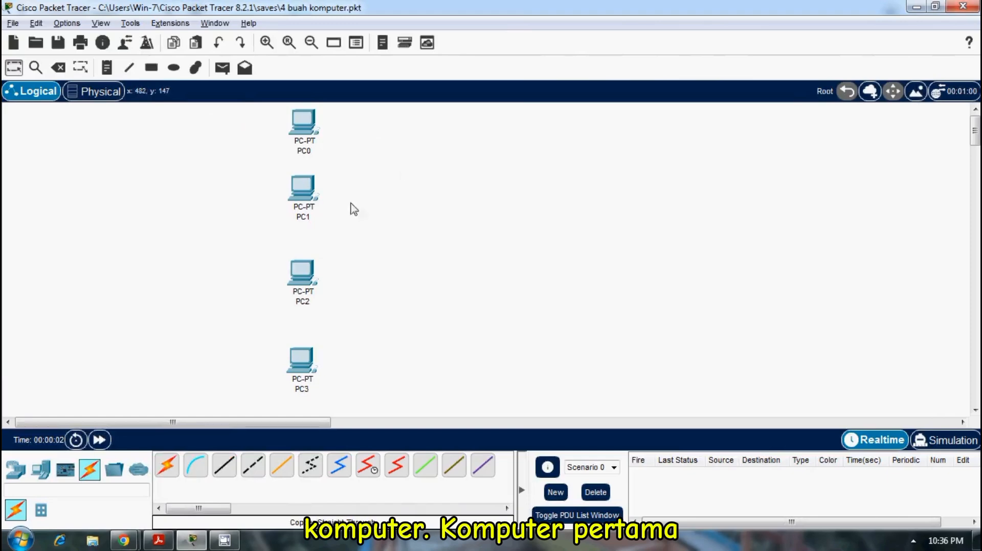
# Step: Check the static IP configuration of PC0 and PC1, closing each device's window after viewing it
pyautogui.click(309, 136)
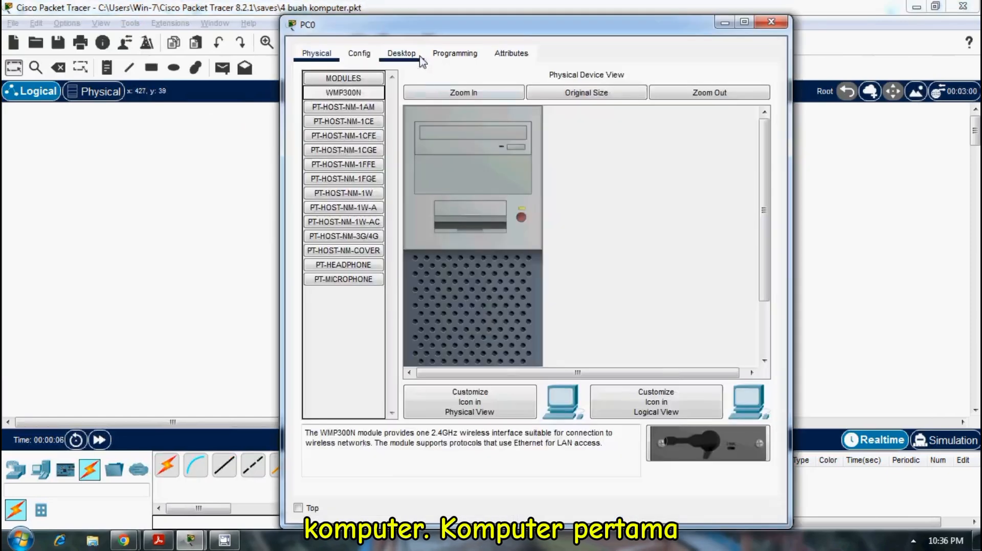
pyautogui.click(417, 58)
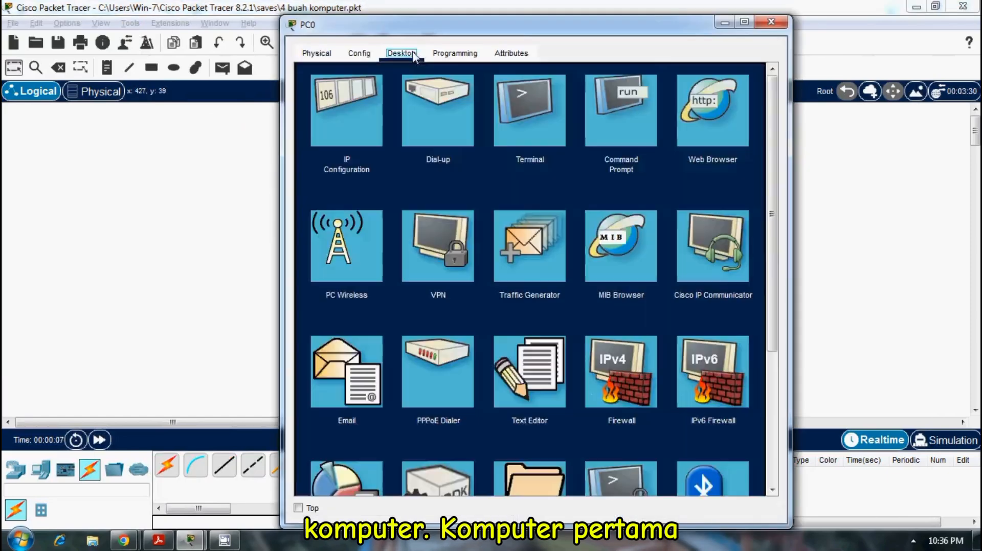
pyautogui.click(341, 121)
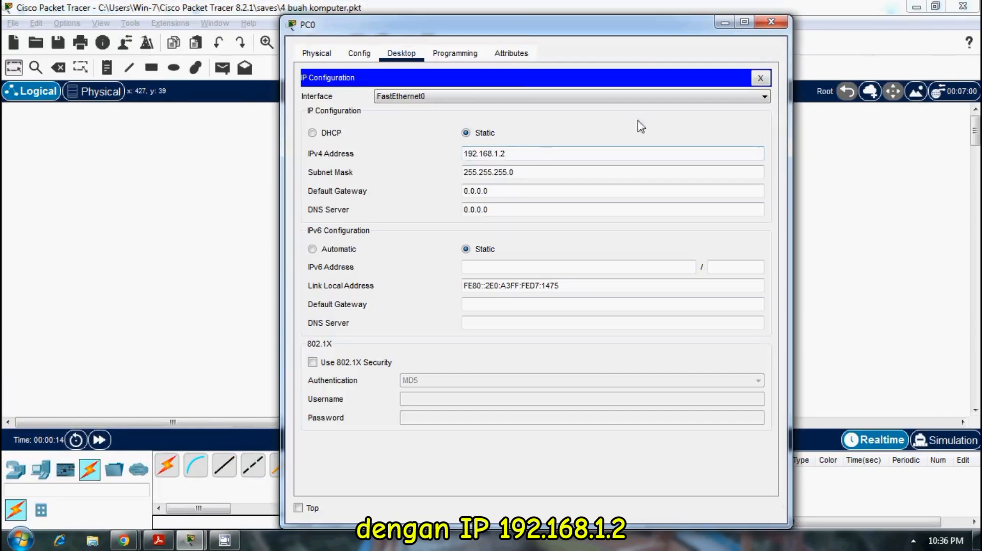
pyautogui.click(771, 23)
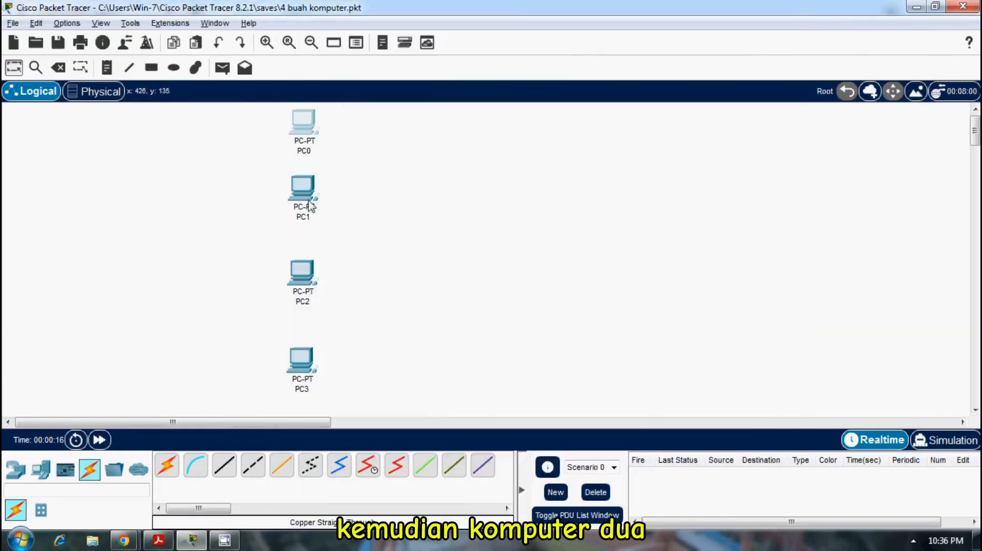
pyautogui.click(311, 205)
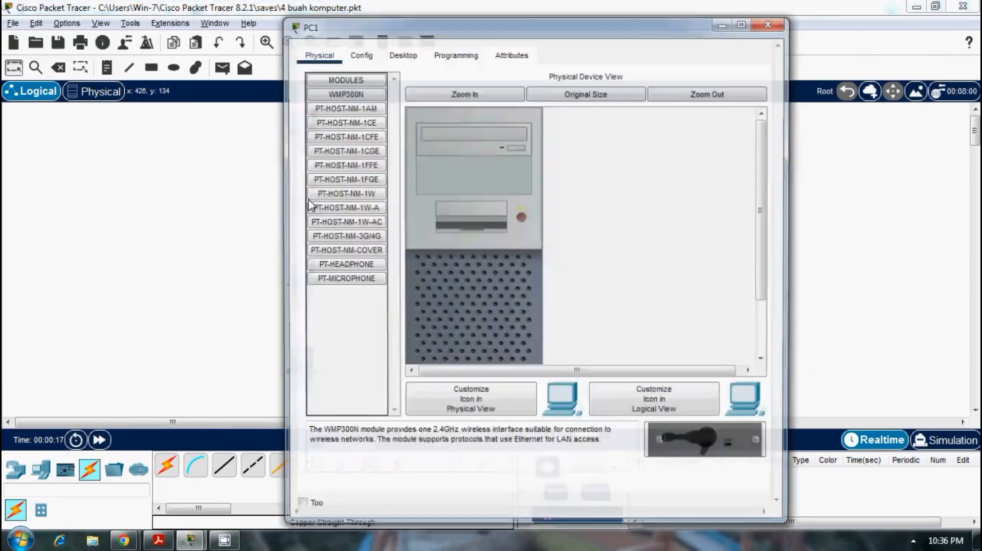
pyautogui.click(401, 54)
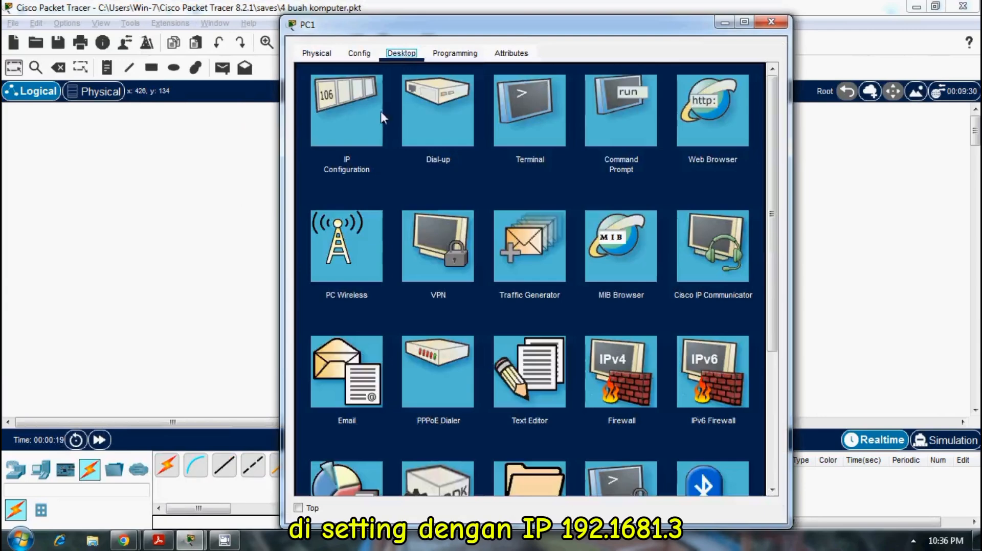
pyautogui.click(367, 108)
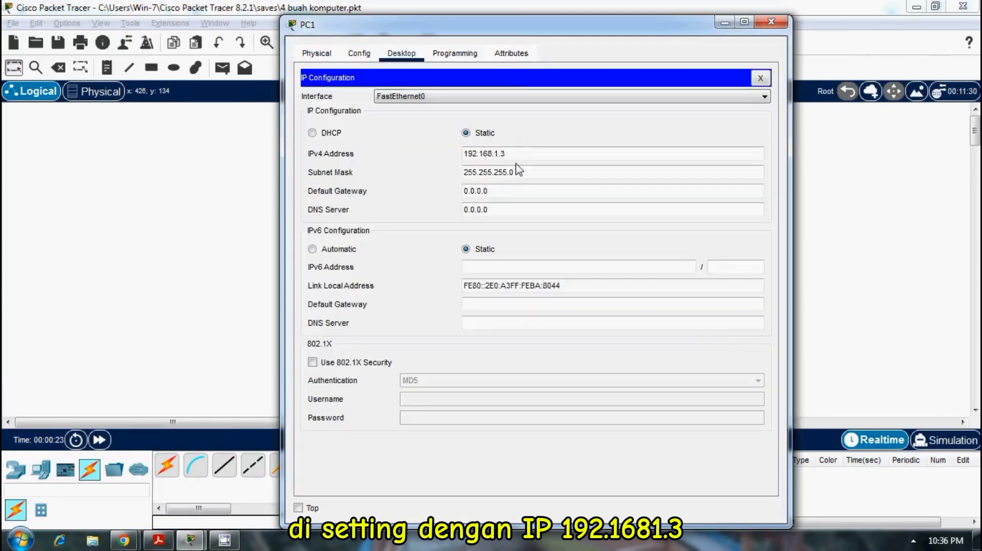
pyautogui.click(770, 21)
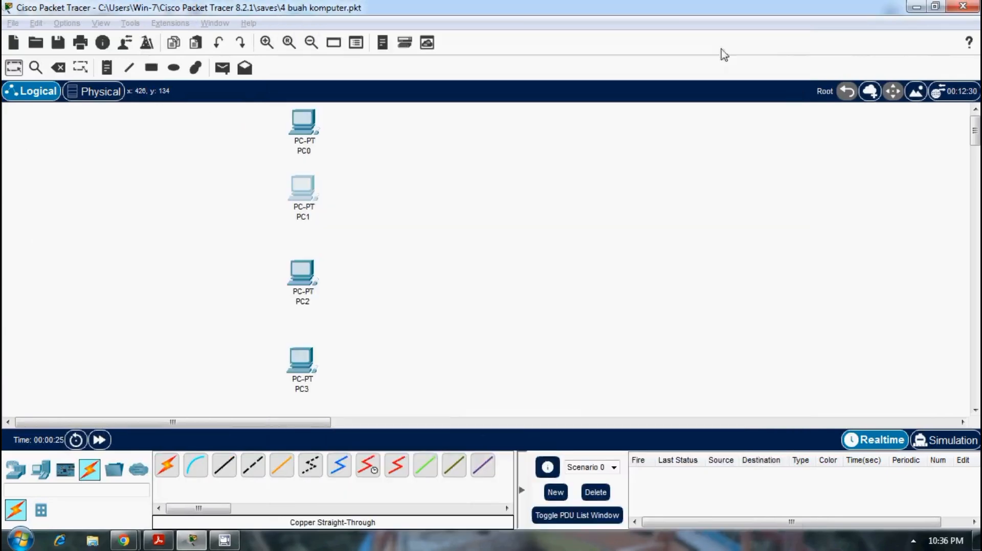
# Step: Check the static IP configuration of PC2 and PC3, closing each device's window after viewing it
pyautogui.click(306, 291)
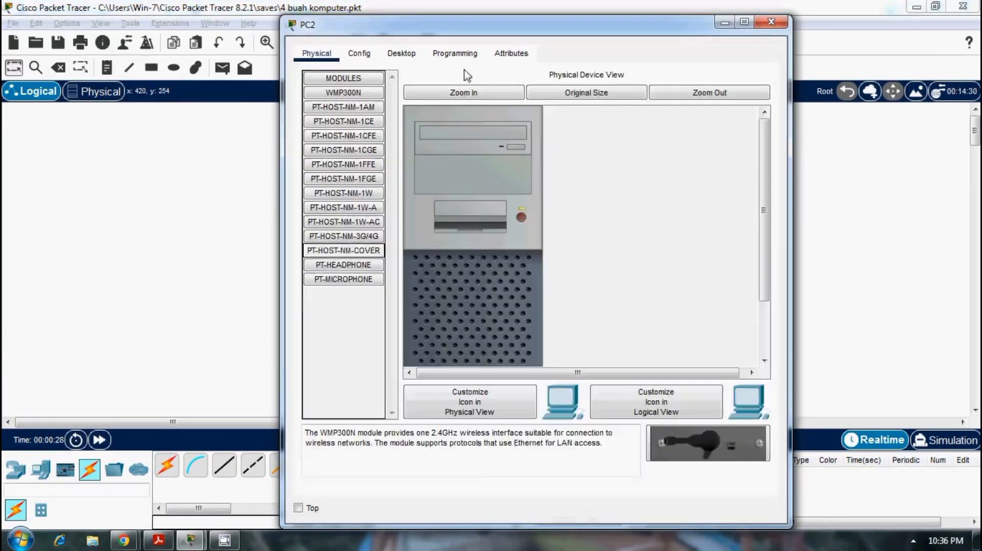
pyautogui.click(409, 58)
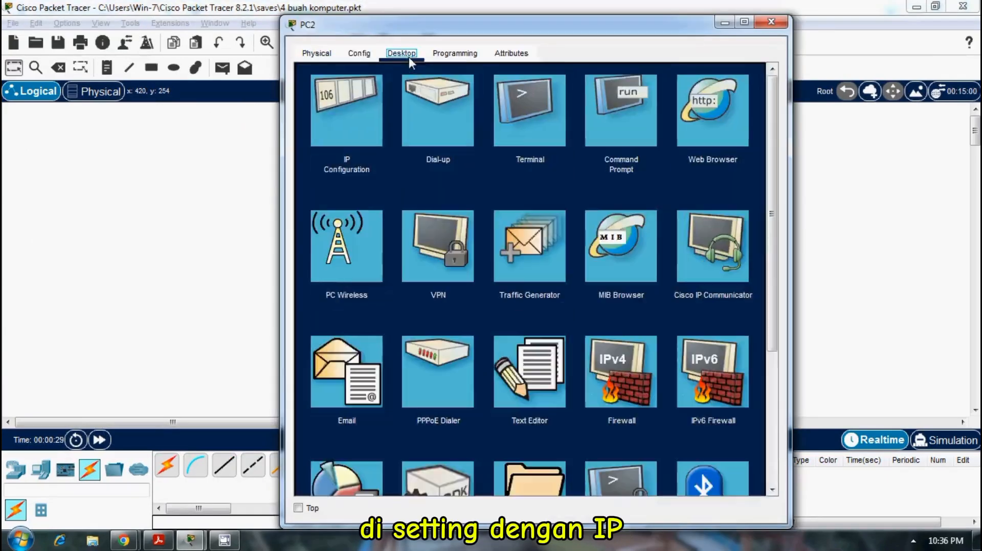
pyautogui.click(364, 104)
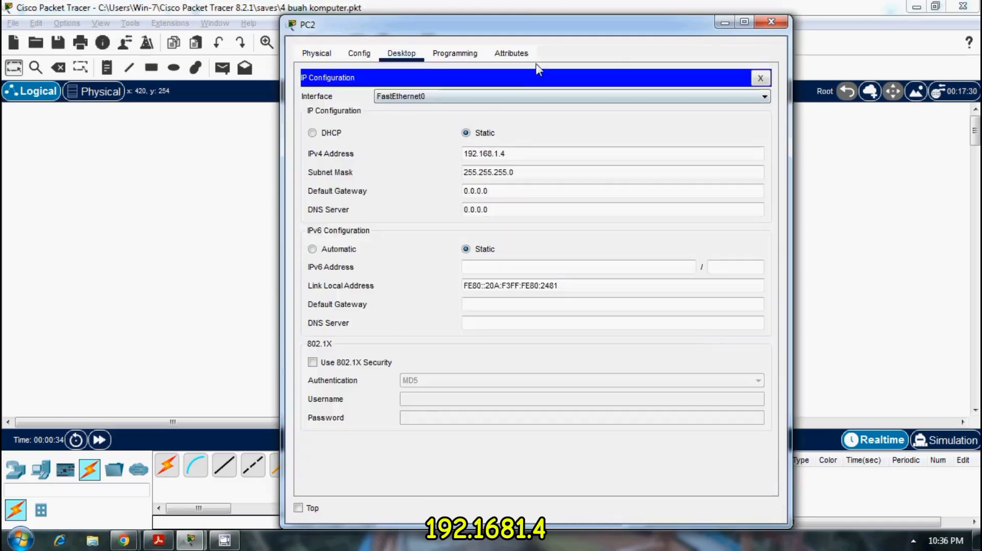
pyautogui.click(770, 22)
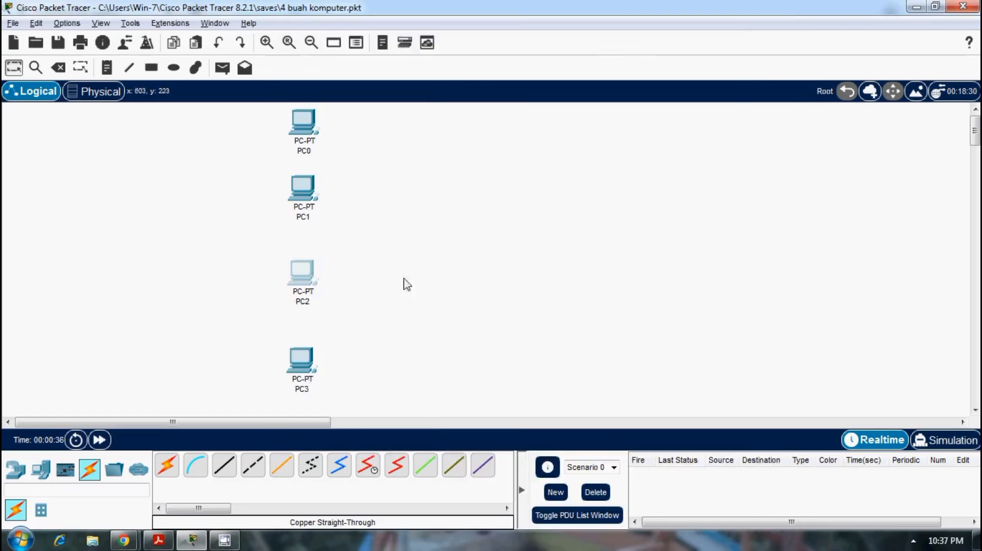
pyautogui.click(305, 372)
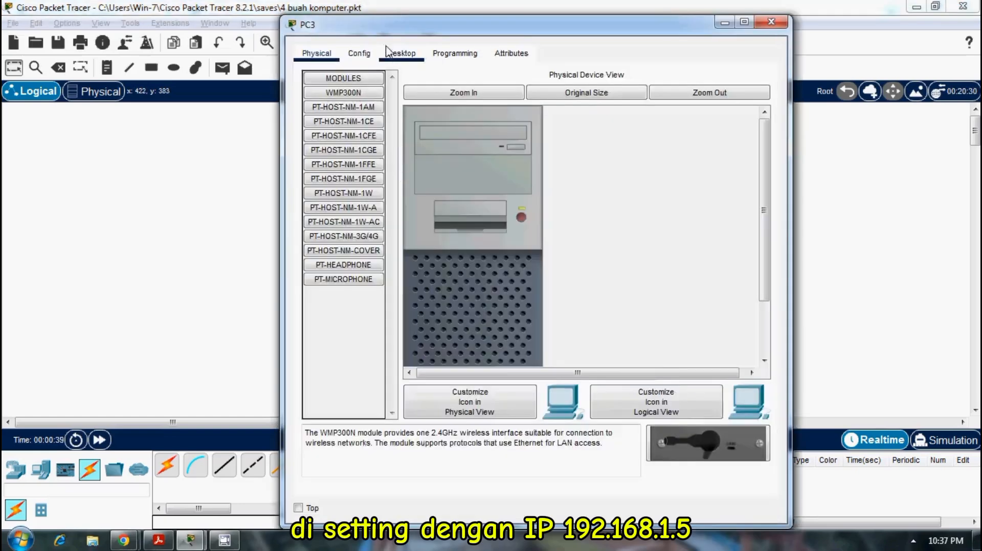
pyautogui.click(402, 53)
pyautogui.click(377, 106)
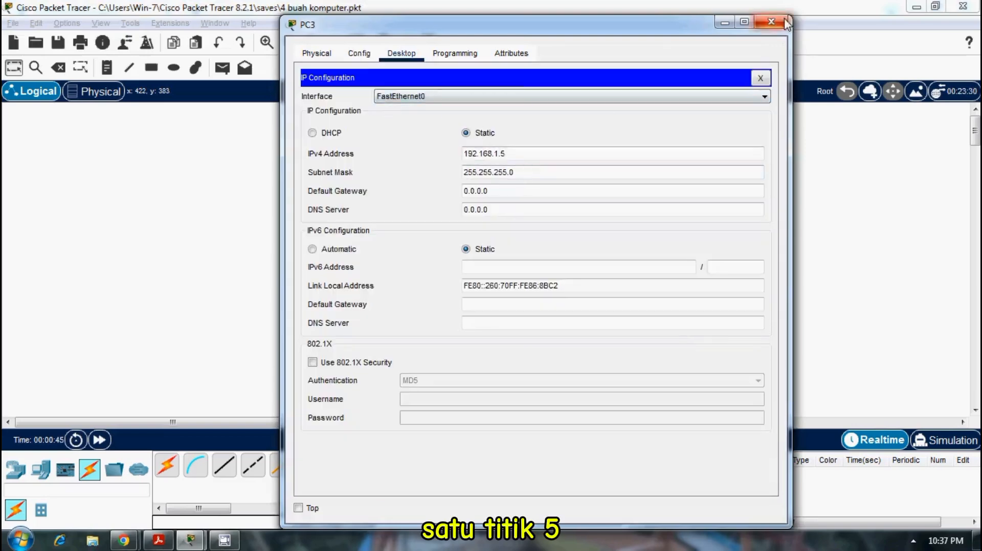
pyautogui.click(770, 21)
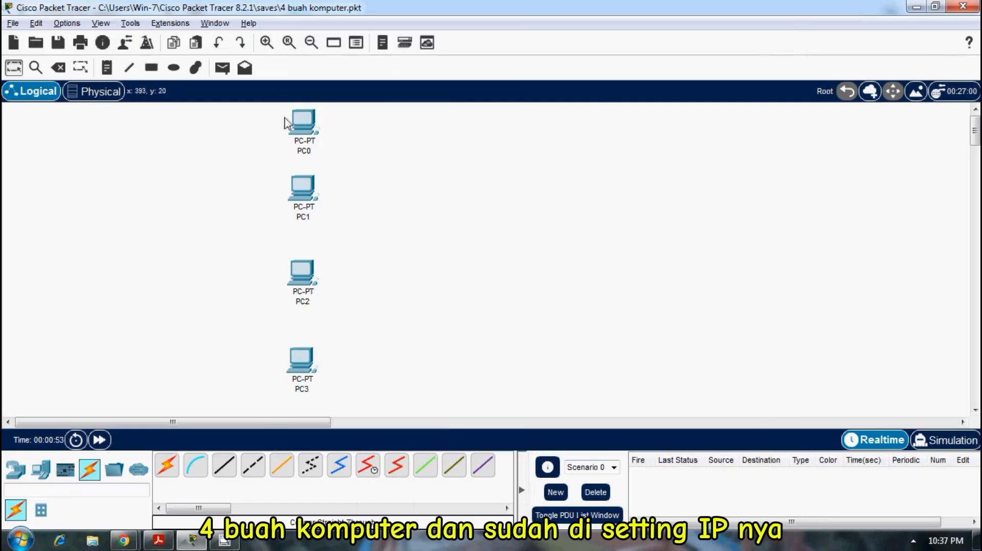
# Step: Place one generic end-device server in the workspace to the right of PC1 and PC2
pyautogui.click(16, 469)
pyautogui.click(42, 471)
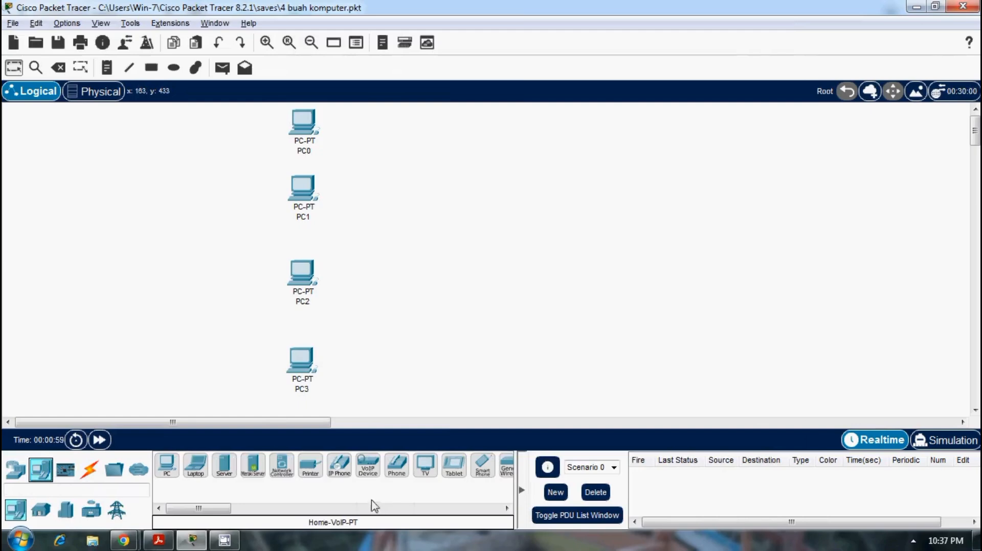
pyautogui.click(224, 466)
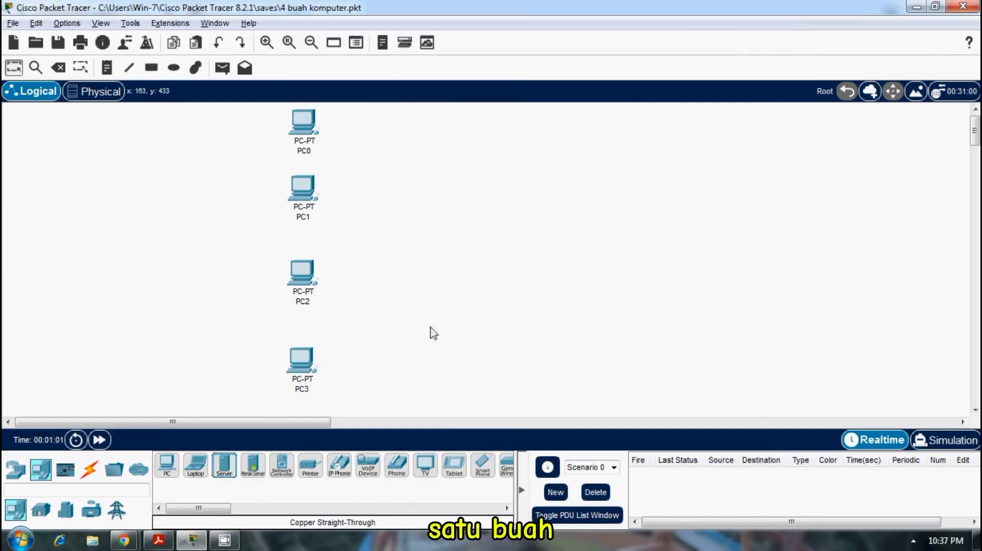
pyautogui.click(559, 218)
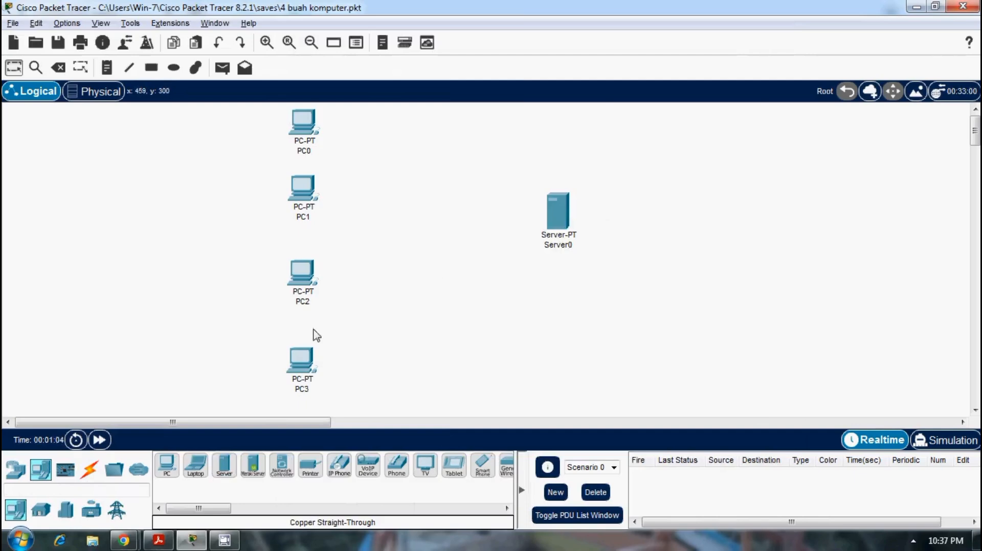
# Step: Place a 2950-24 switch between the PCs and the server, moving the server farther right and nudging the switch up level with it
pyautogui.click(89, 470)
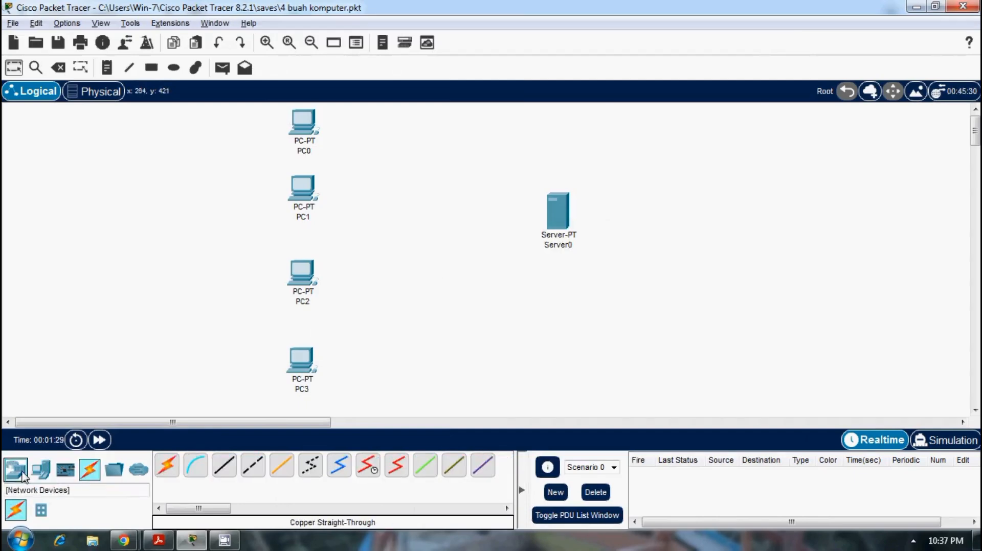
pyautogui.click(16, 471)
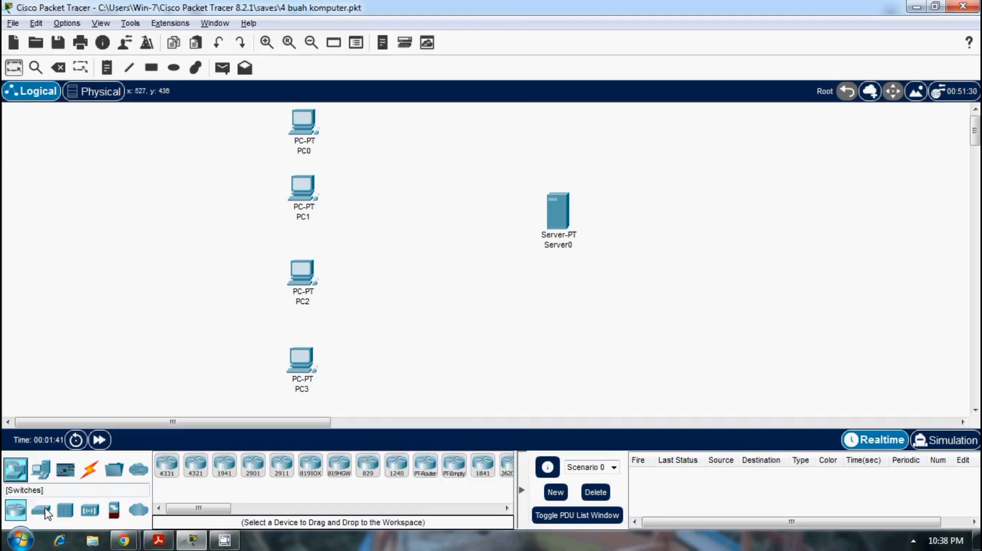
pyautogui.click(45, 511)
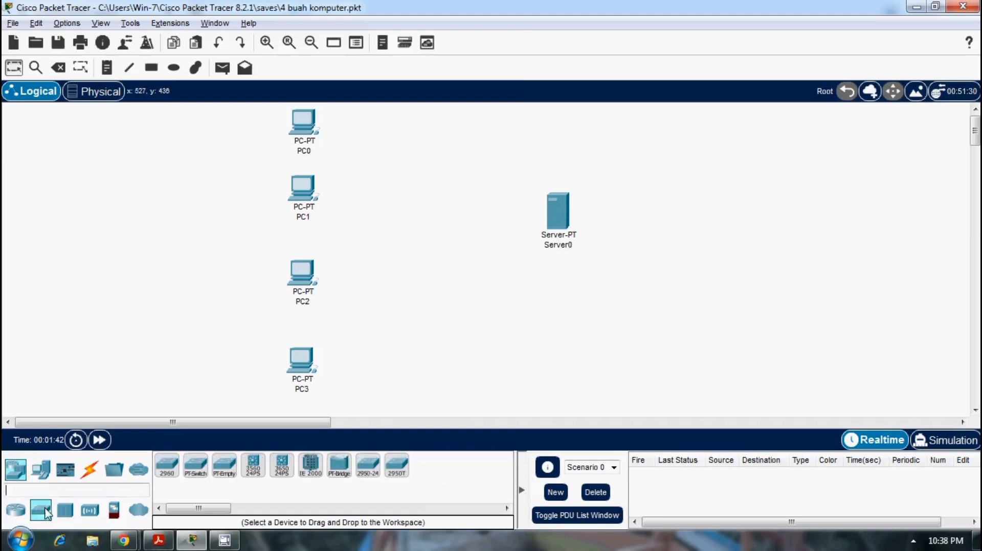
pyautogui.click(369, 471)
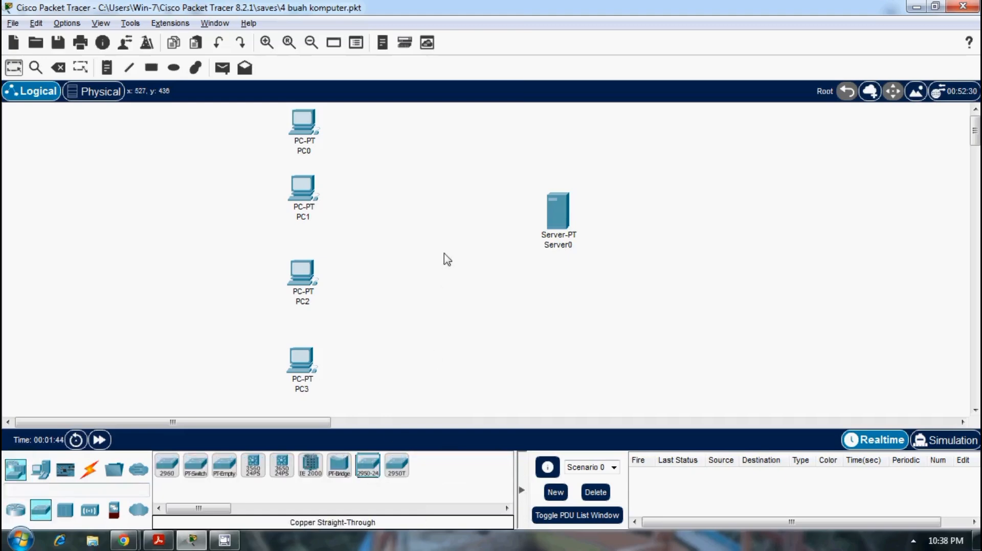
pyautogui.click(456, 235)
pyautogui.moveTo(550, 225); pyautogui.dragTo(645, 222)
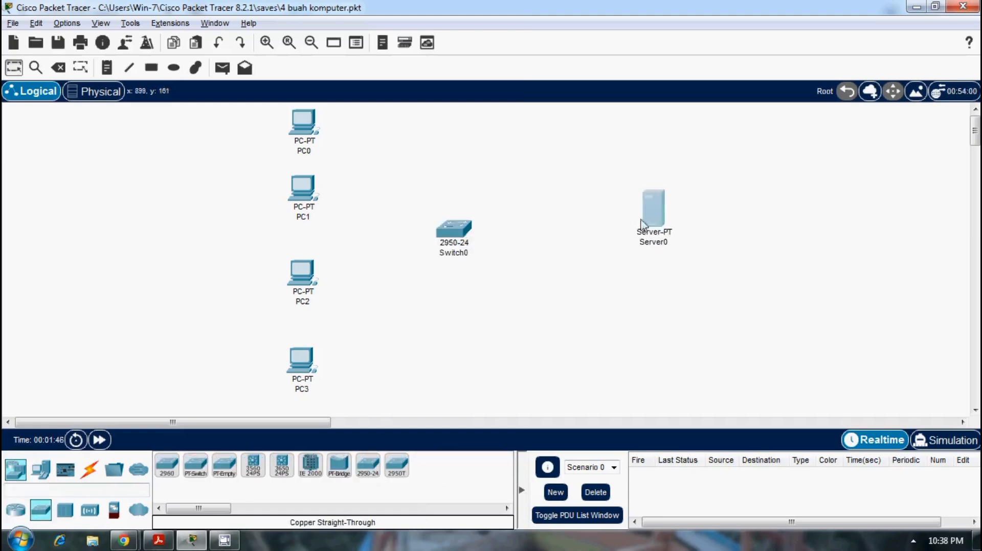
pyautogui.moveTo(455, 240); pyautogui.dragTo(468, 225)
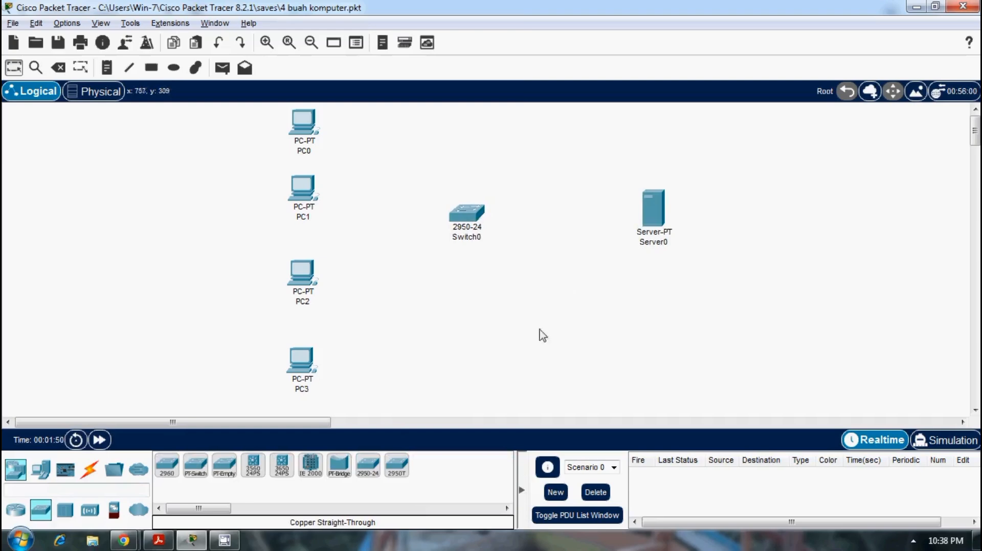
# Step: Set Server0's static IPv4 address to 192.168.1.1 with the default subnet mask 255.255.255.0 and close its window
pyautogui.click(648, 214)
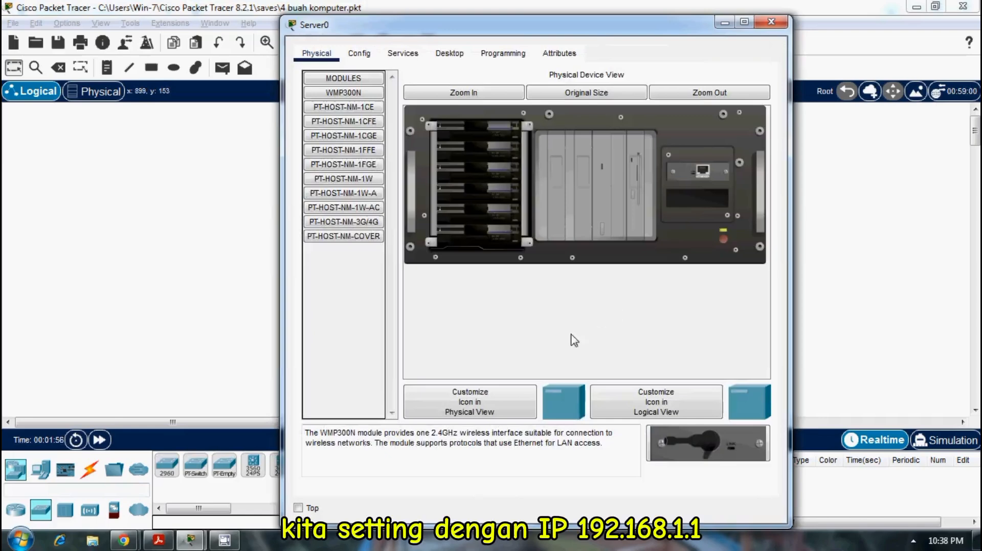
pyautogui.click(447, 56)
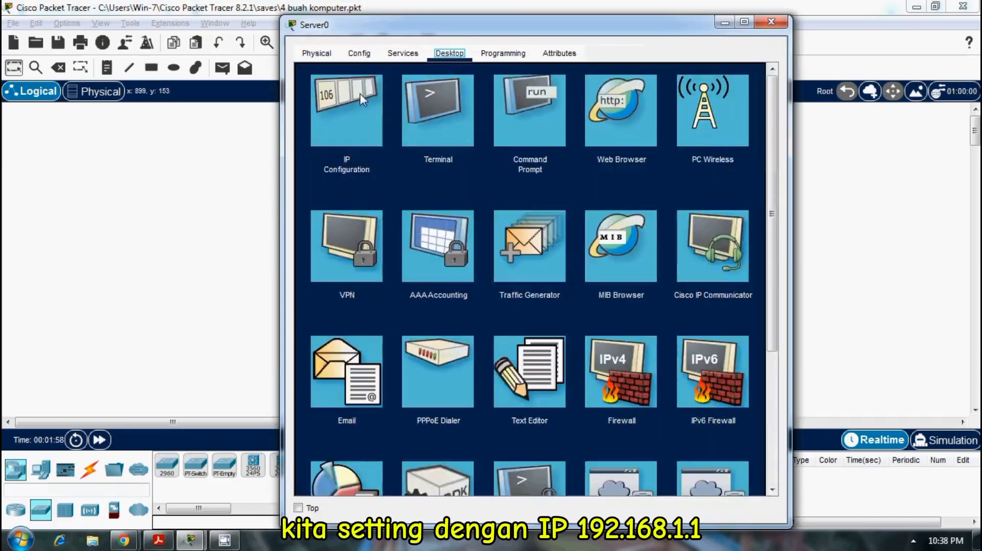
pyautogui.click(360, 94)
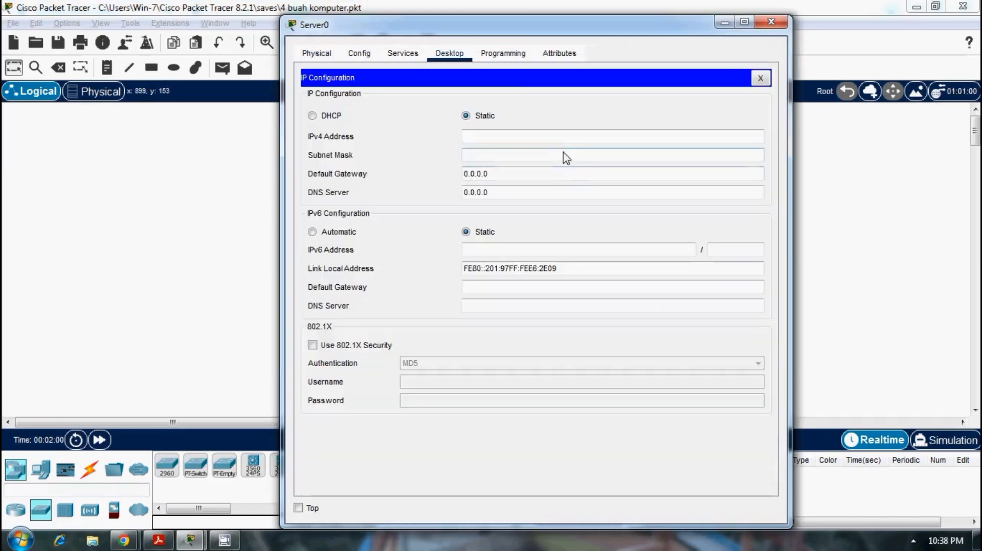
pyautogui.click(557, 137)
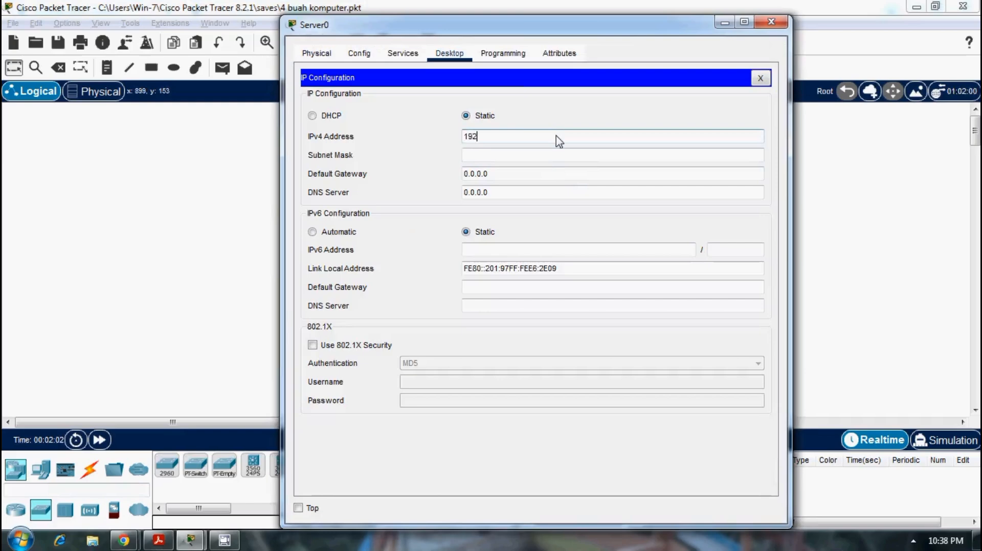
pyautogui.write('192.16')
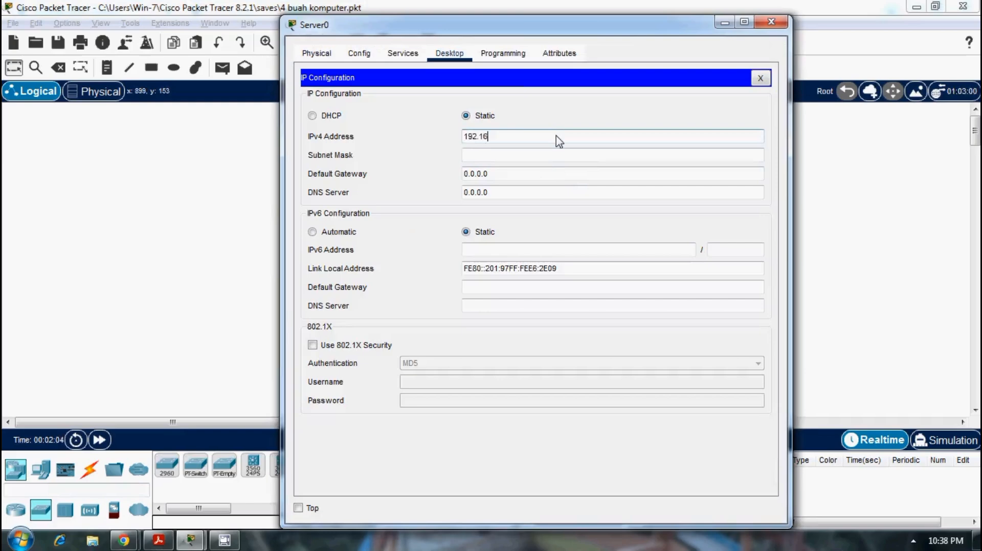
pyautogui.write('8.1.1')
pyautogui.press('Tab')
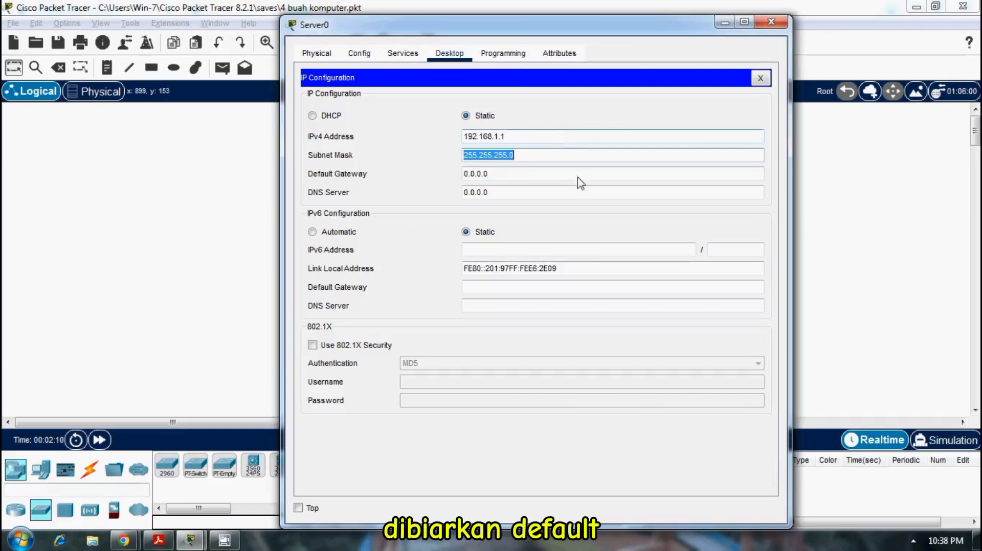
pyautogui.click(771, 23)
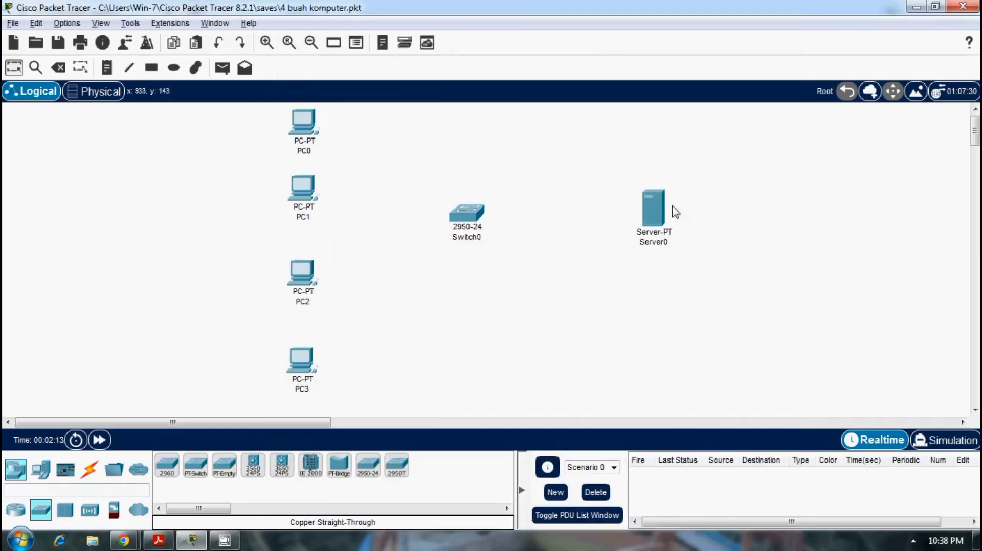
pyautogui.click(654, 202)
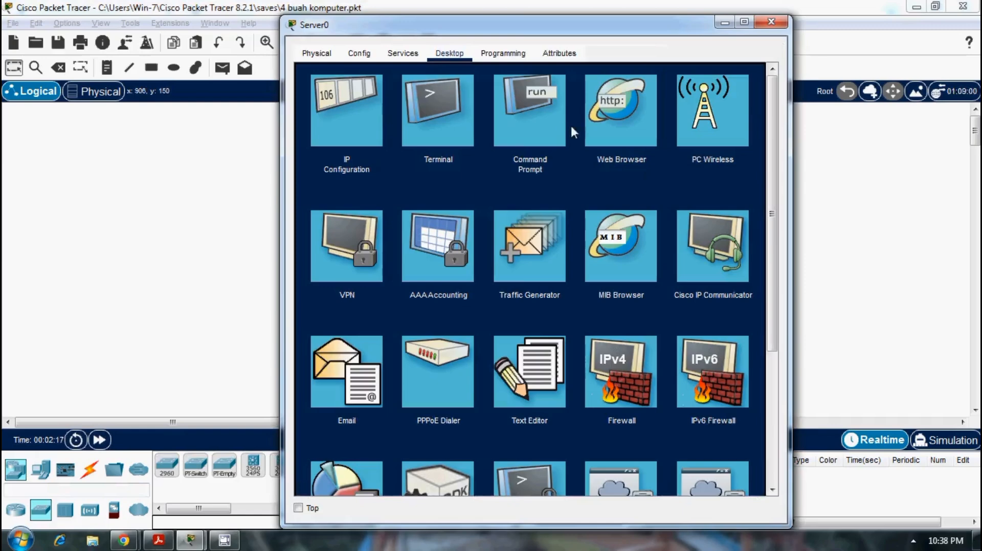
pyautogui.click(453, 54)
pyautogui.click(771, 21)
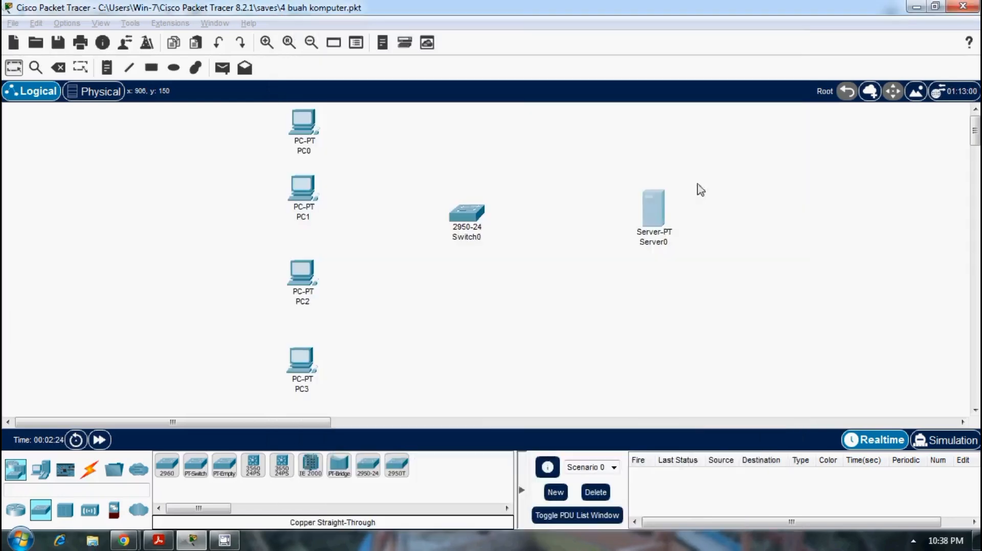
# Step: Check the HTTP and HTTPS service settings on Server0, closing its window after viewing them
pyautogui.click(652, 225)
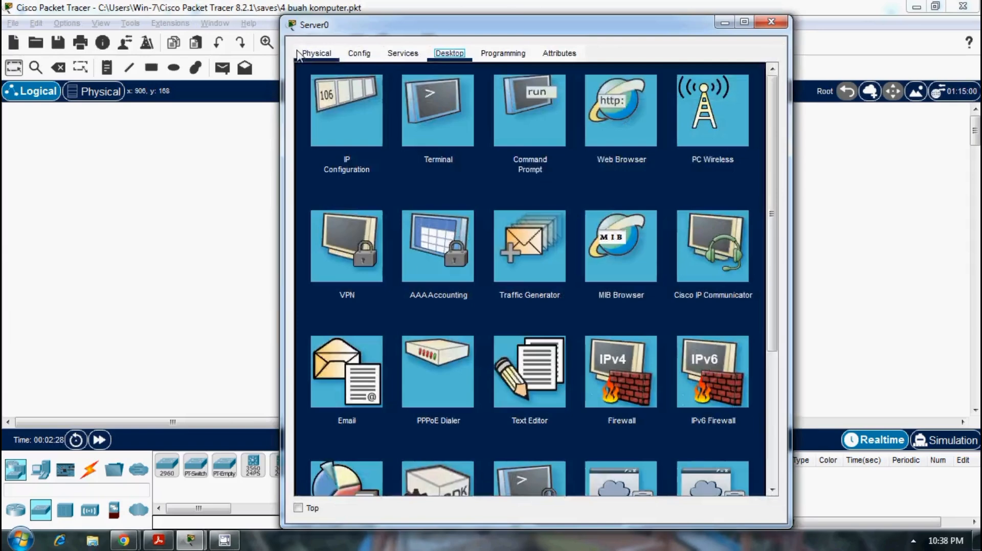
pyautogui.click(298, 54)
pyautogui.click(402, 61)
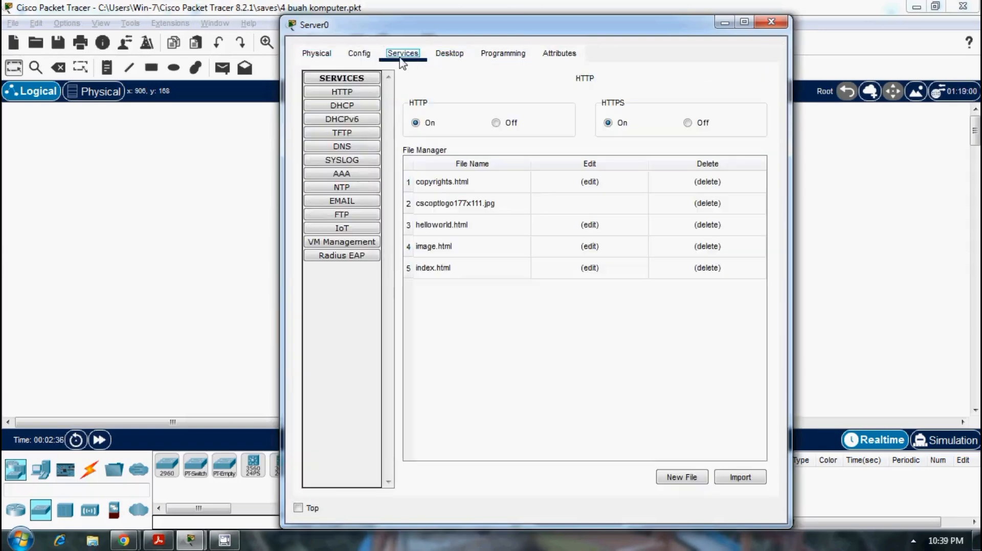
pyautogui.click(364, 97)
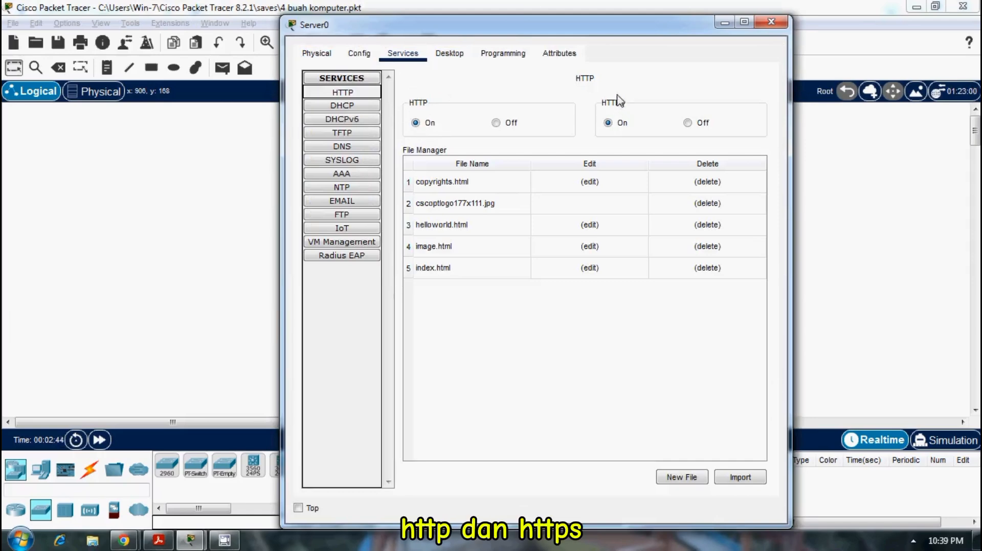
pyautogui.click(771, 22)
# Step: Connect PC0's FastEthernet0 port to Switch0's FastEthernet0/1 port with a copper straight-through cable
pyautogui.click(91, 475)
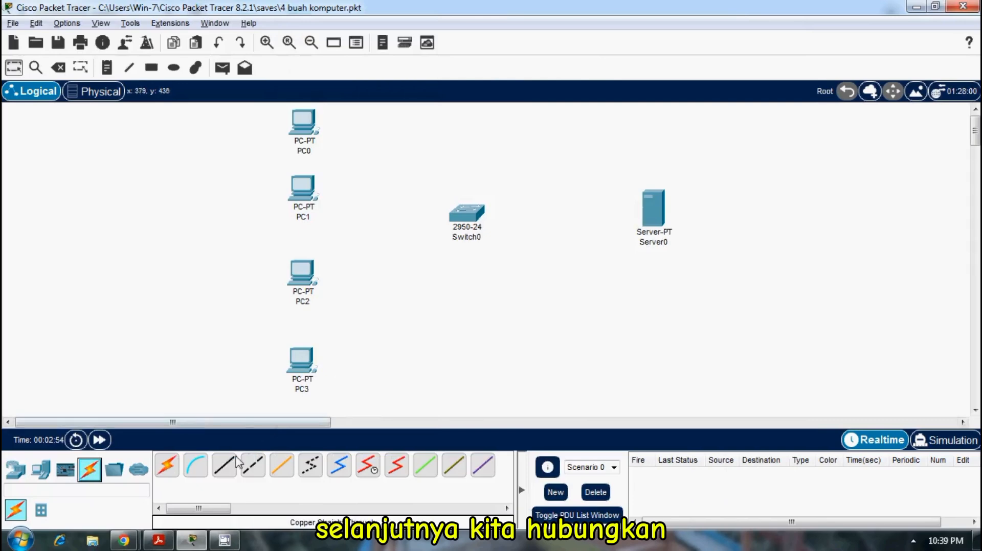
pyautogui.click(306, 124)
pyautogui.click(347, 180)
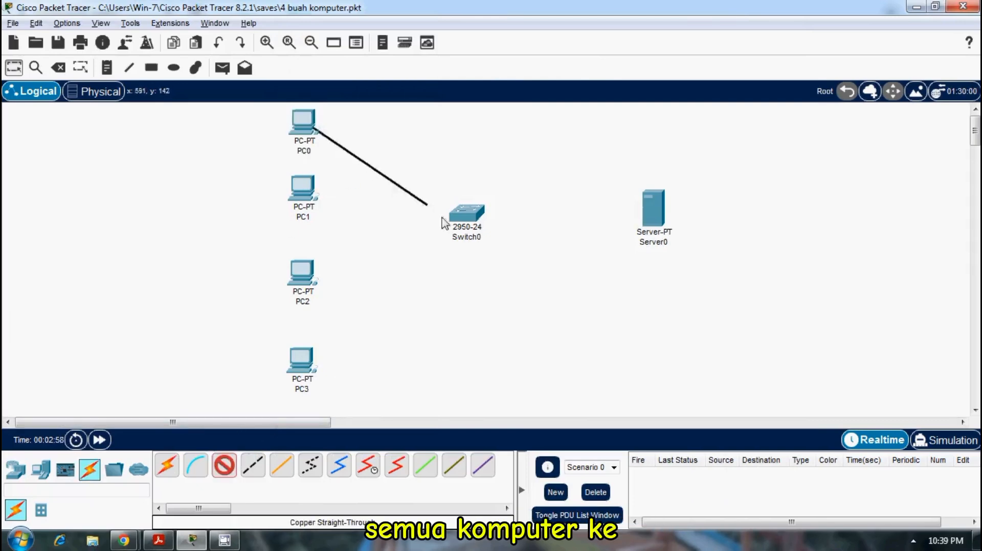
pyautogui.click(466, 217)
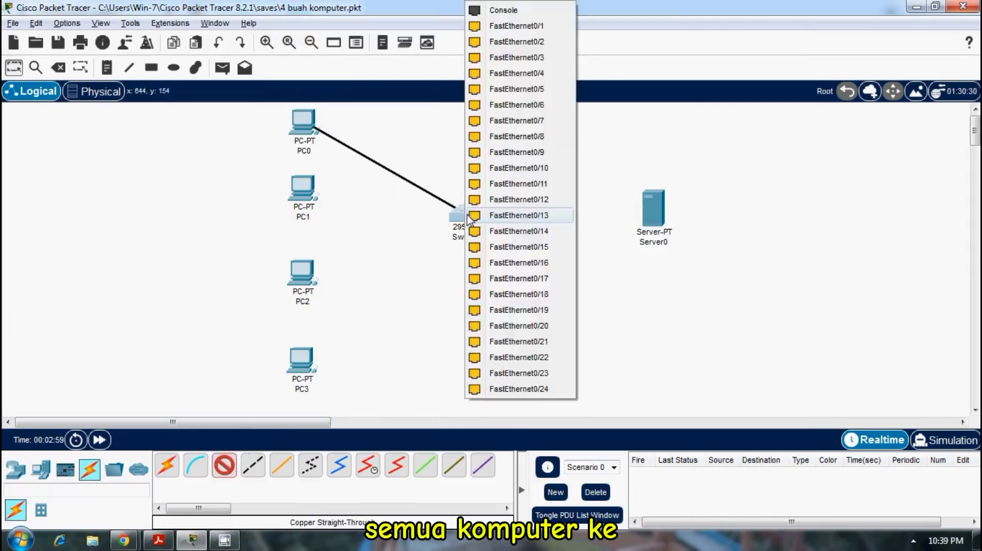
pyautogui.click(496, 26)
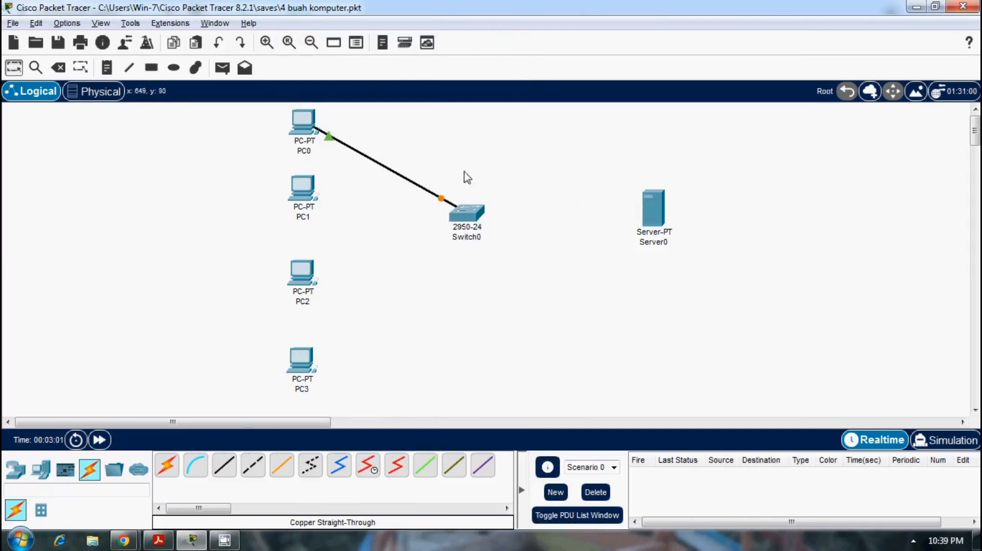
# Step: Connect PC1's FastEthernet0 port to Switch0's FastEthernet0/2 port with a copper straight-through cable
pyautogui.click(219, 468)
pyautogui.click(310, 191)
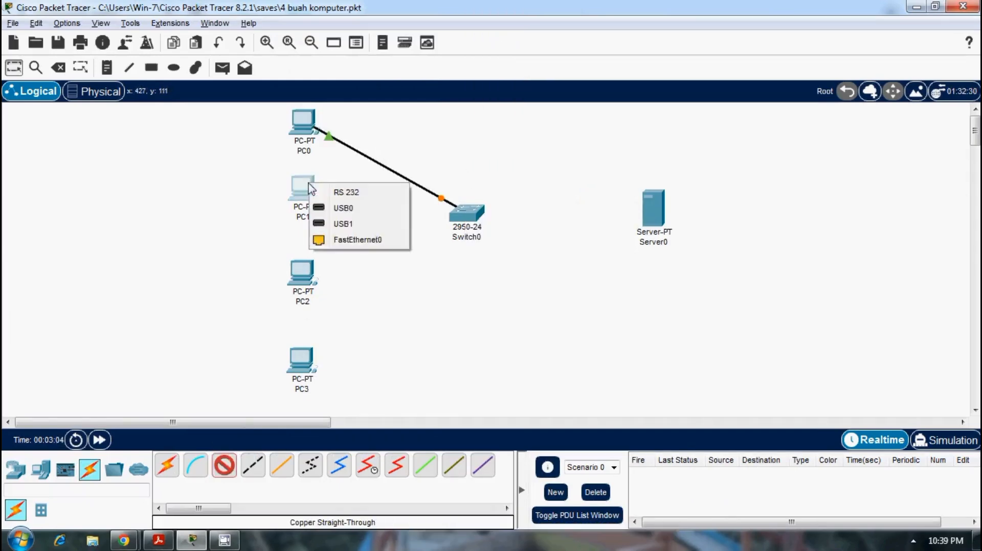
pyautogui.click(374, 239)
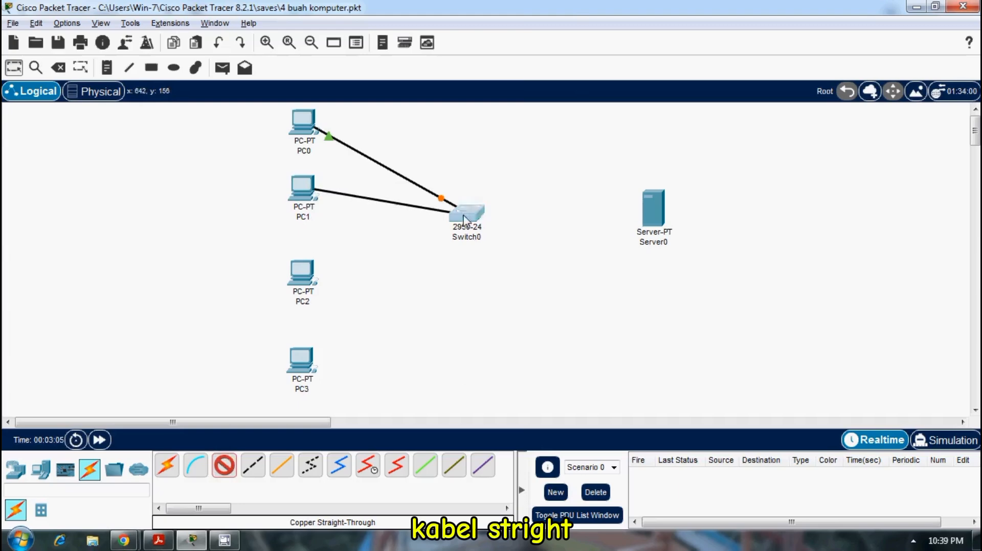
pyautogui.click(464, 219)
pyautogui.click(552, 24)
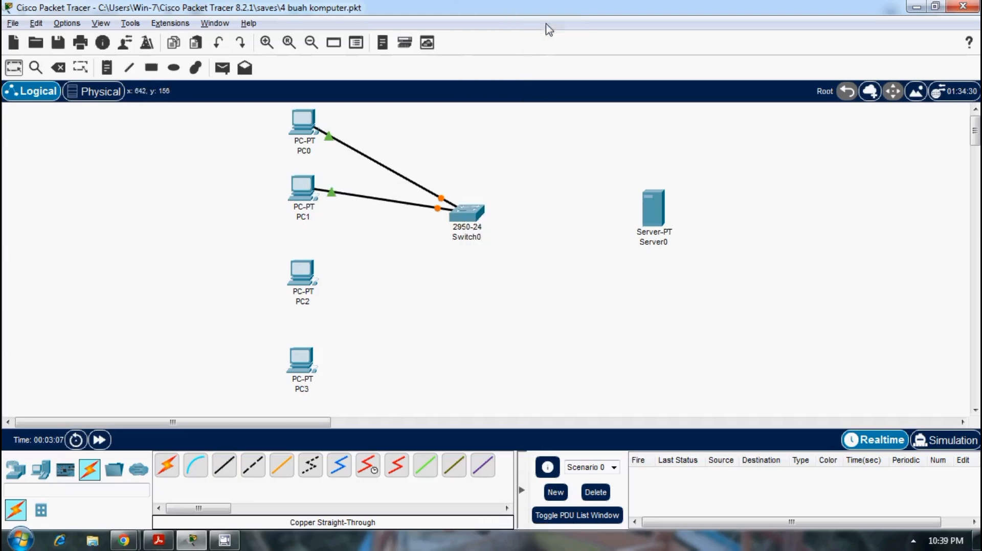
# Step: Connect PC2's FastEthernet0 port to Switch0's FastEthernet0/3 port with a copper straight-through cable
pyautogui.click(223, 466)
pyautogui.click(302, 274)
pyautogui.click(358, 339)
pyautogui.click(466, 218)
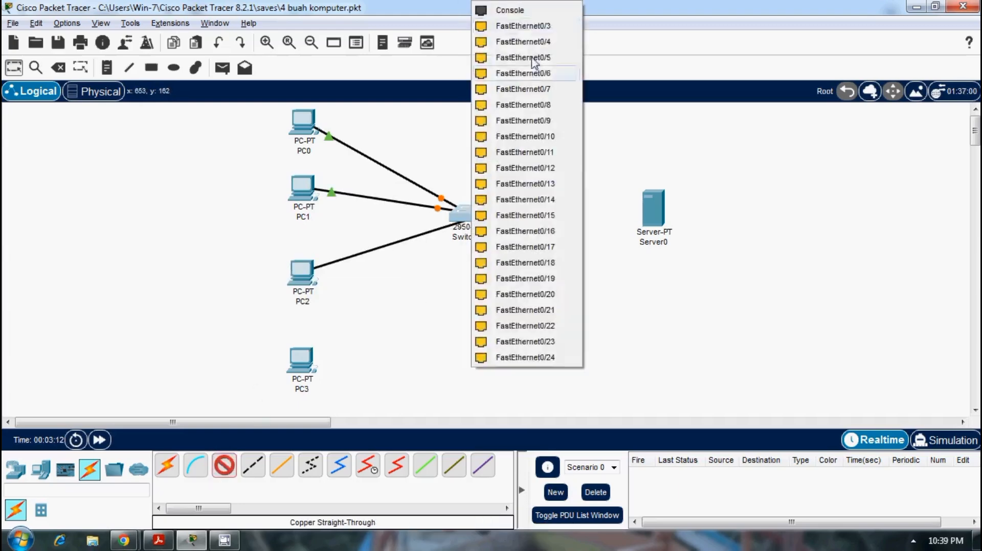
pyautogui.click(524, 26)
# Step: Connect PC3's FastEthernet0 port to Switch0's FastEthernet0/4 port with a copper straight-through cable
pyautogui.click(224, 466)
pyautogui.click(305, 381)
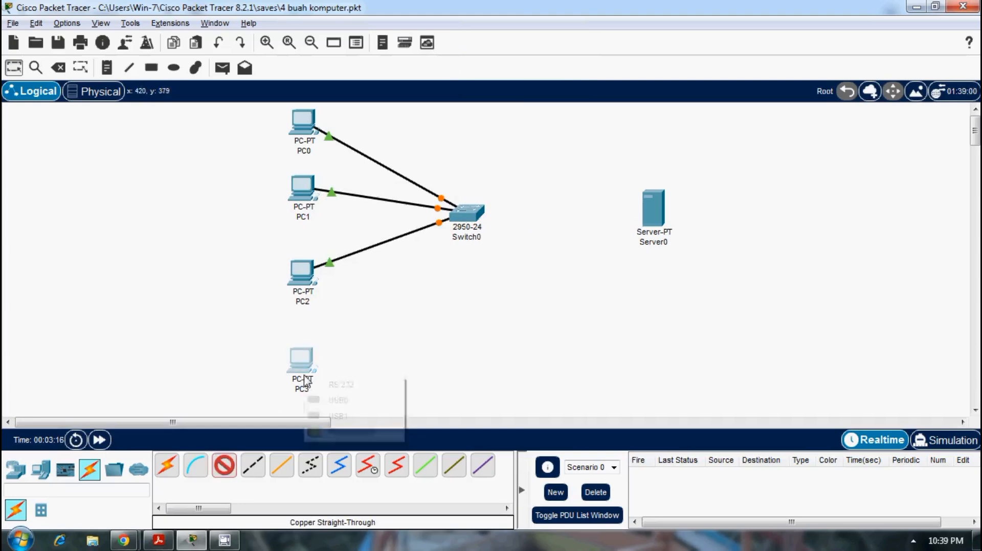
pyautogui.click(334, 432)
pyautogui.click(463, 217)
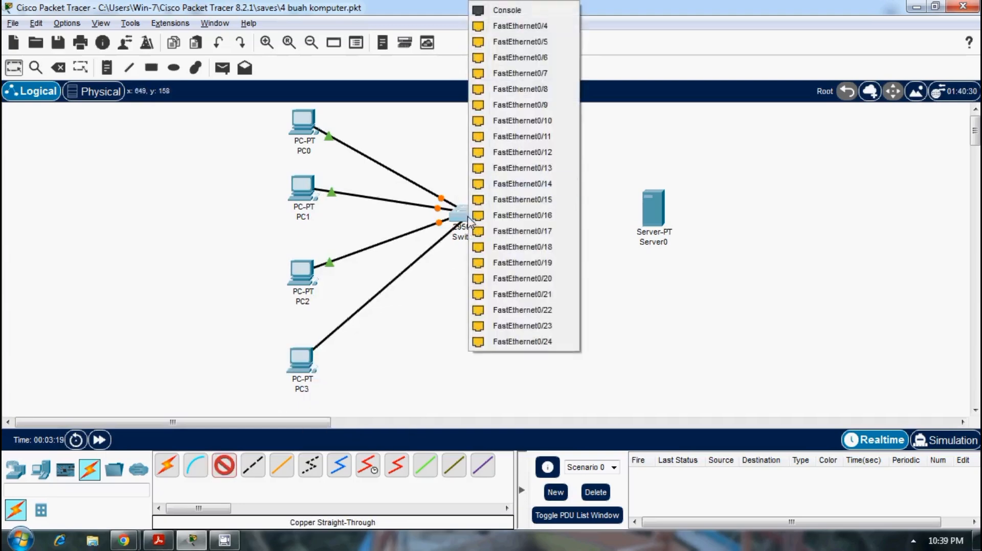
pyautogui.click(524, 25)
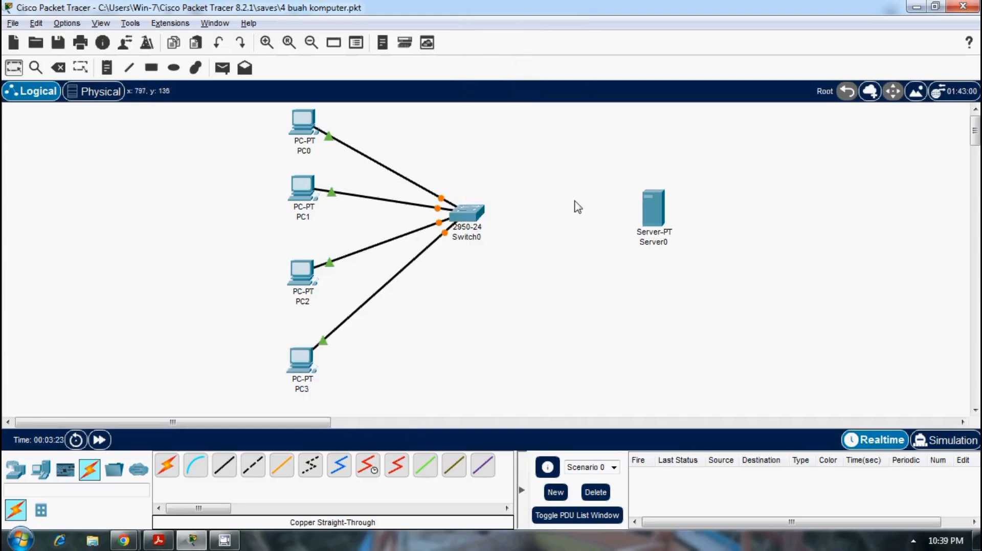
# Step: Connect Switch0 to Server0's FastEthernet0 port with a copper straight-through cable and move the server slightly closer to the switch
pyautogui.click(234, 467)
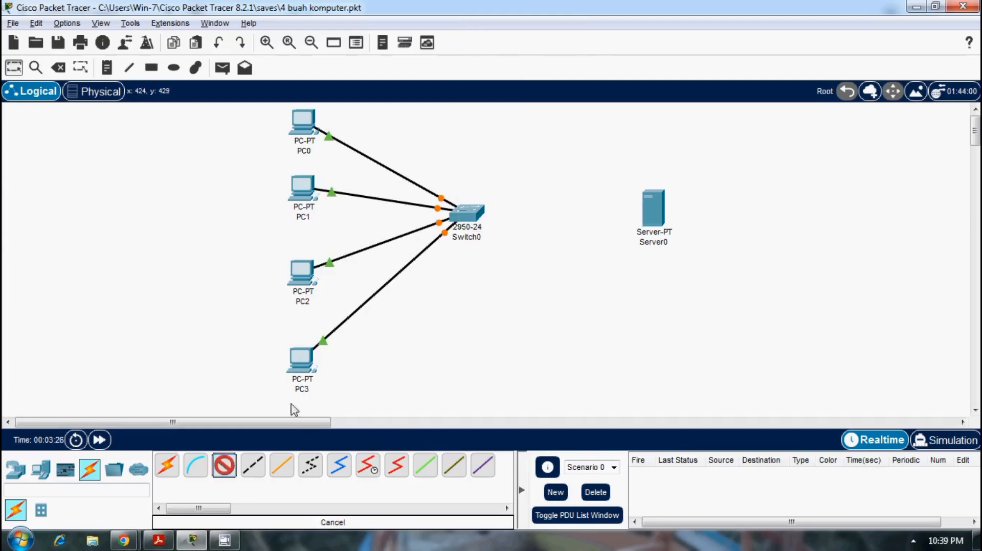
pyautogui.click(474, 221)
pyautogui.click(500, 242)
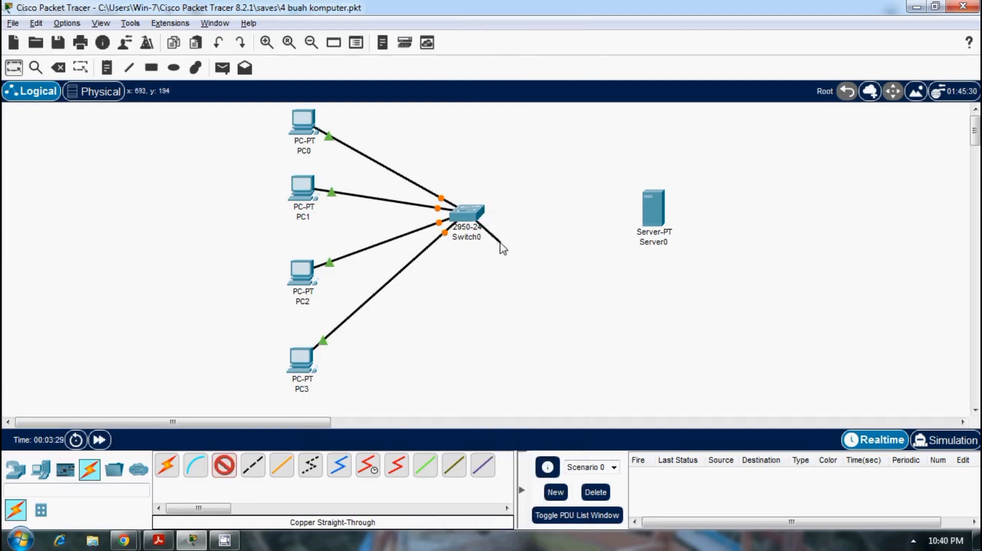
pyautogui.click(651, 221)
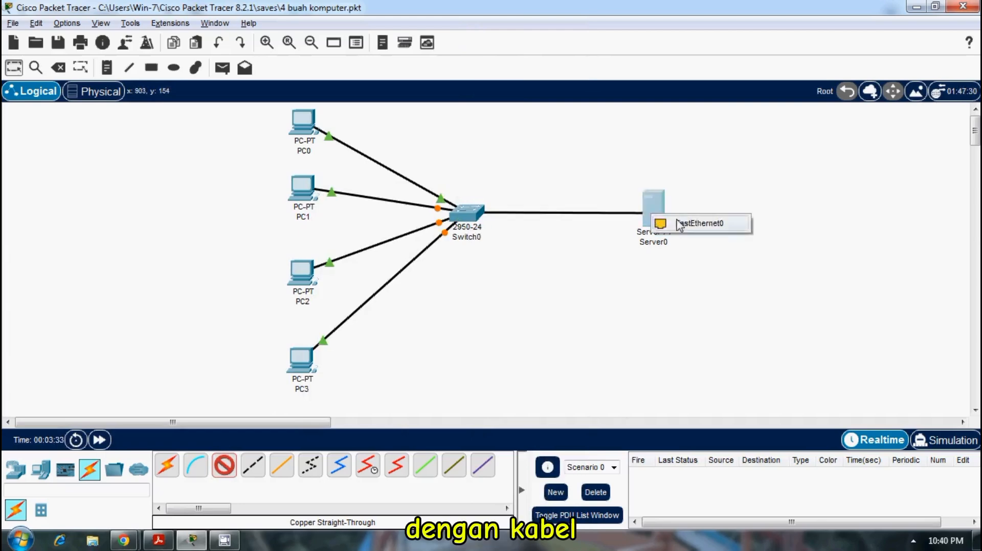
pyautogui.click(679, 223)
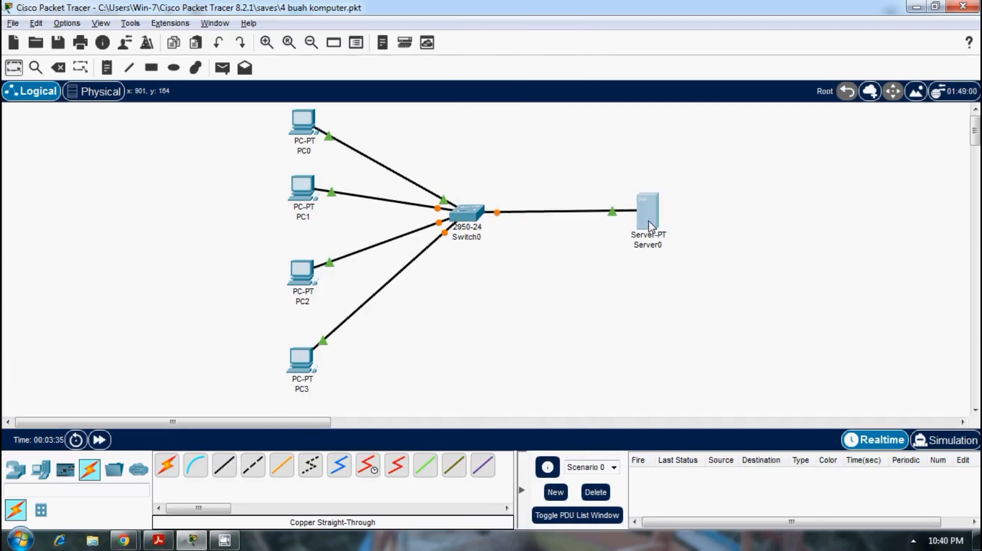
pyautogui.moveTo(649, 225); pyautogui.dragTo(631, 228)
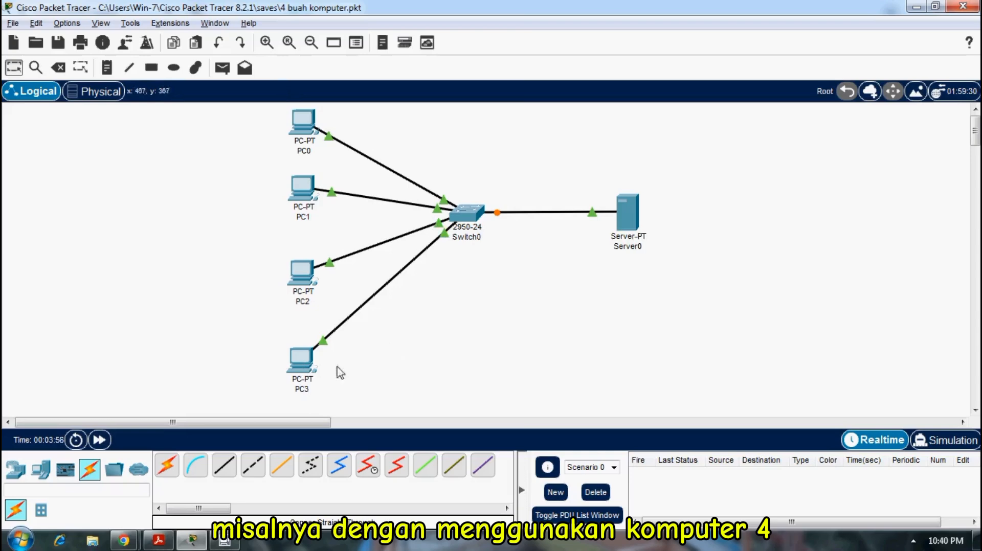
# Step: Ping the server at 192.168.1.1 from PC3's Command Prompt and close PC3's window
pyautogui.click(303, 364)
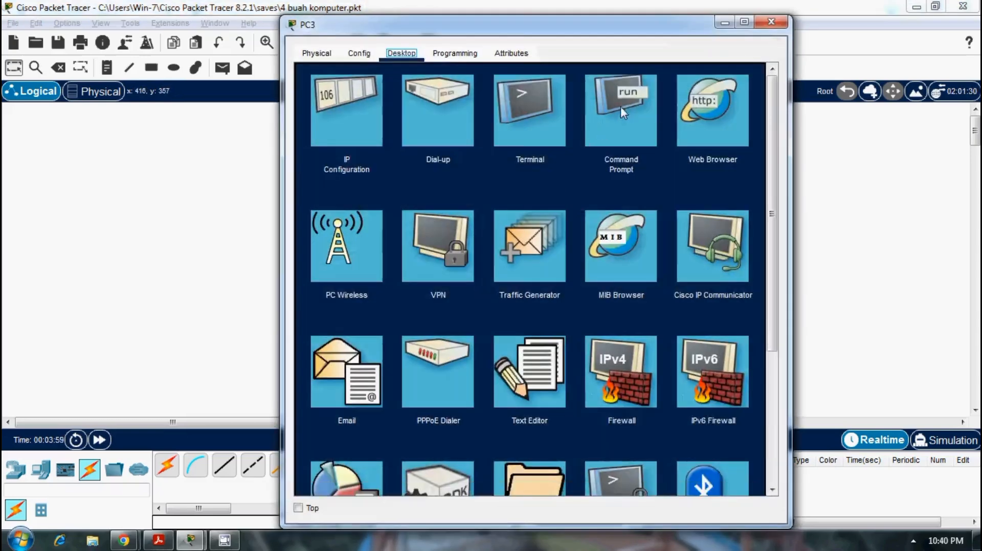
pyautogui.click(620, 107)
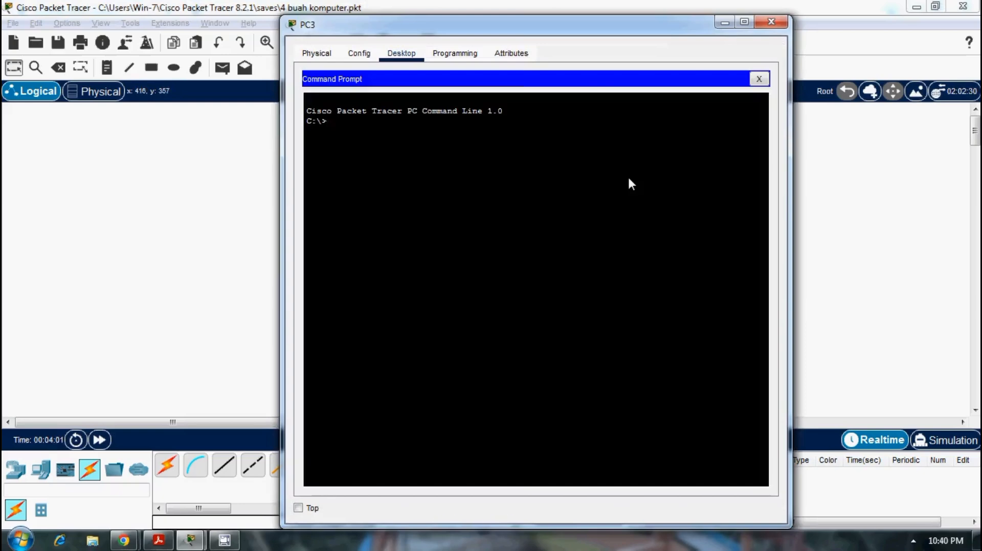
pyautogui.write('ping 192.168.1.1')
pyautogui.press('Return')
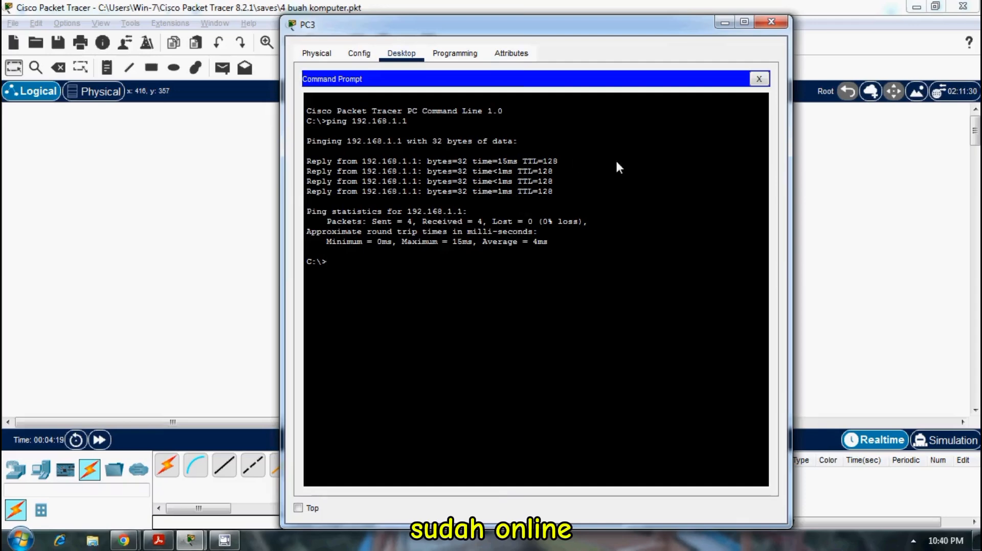
pyautogui.click(771, 21)
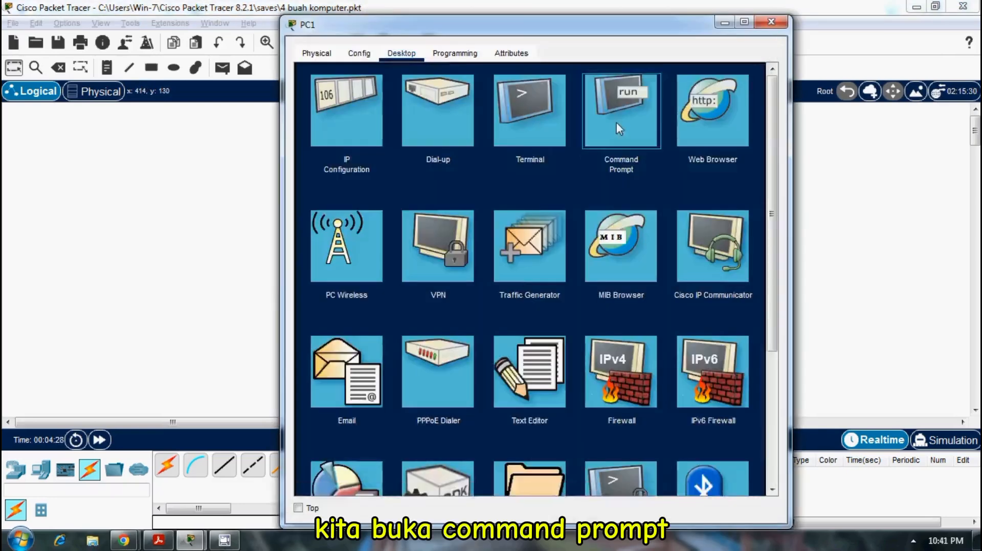
# Step: Ping the server at 192.168.1.1 from PC1's Command Prompt and close PC1's window
pyautogui.click(616, 121)
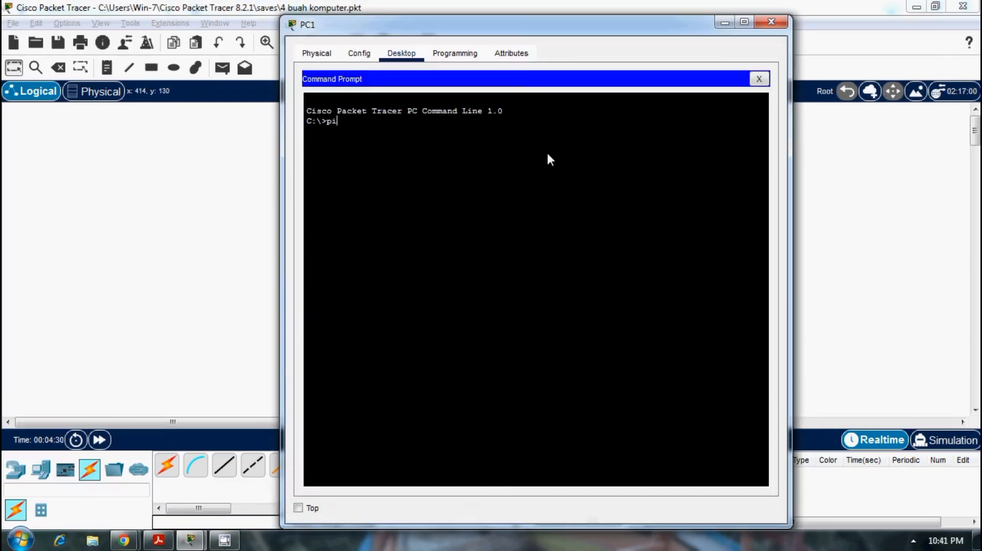
pyautogui.write('ping 192.')
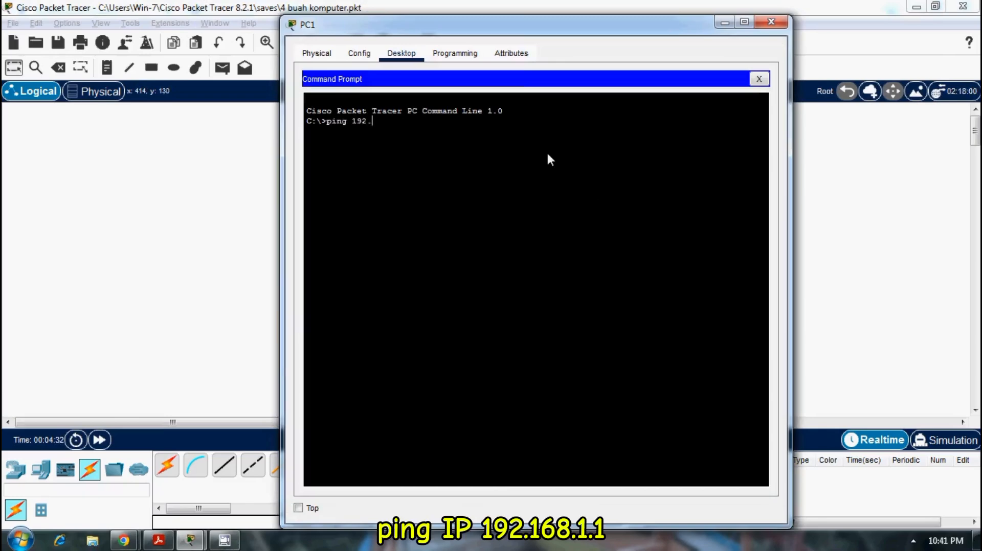
pyautogui.write('168.1.1')
pyautogui.press('Return')
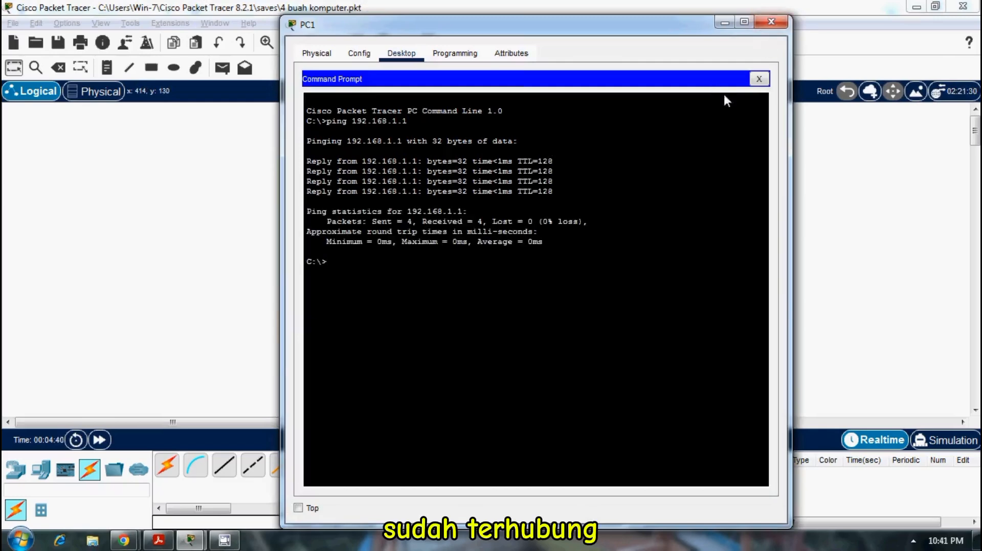
pyautogui.click(770, 22)
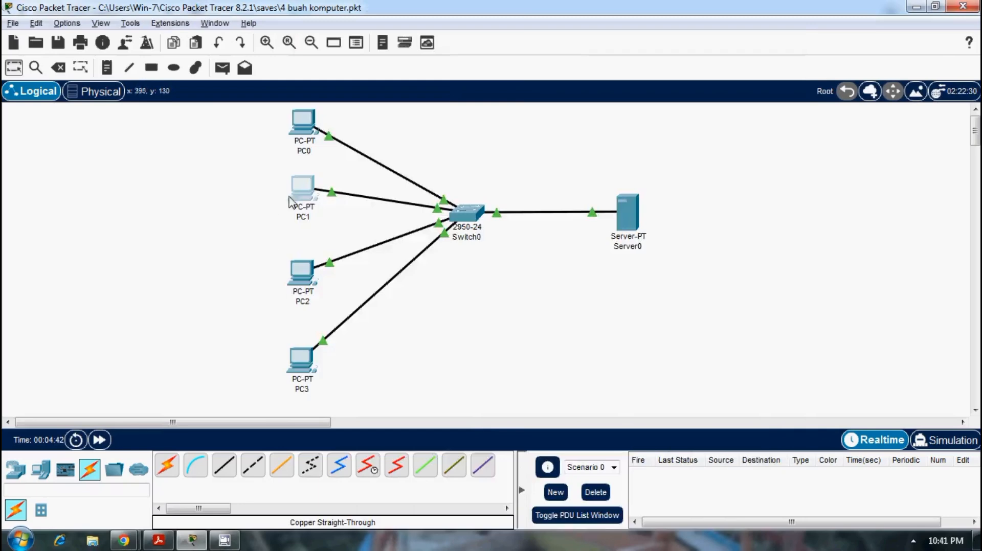
# Step: Load 192.168.1.1 in PC1's Web Browser and move the PC1 window aside to uncover the topology
pyautogui.click(330, 206)
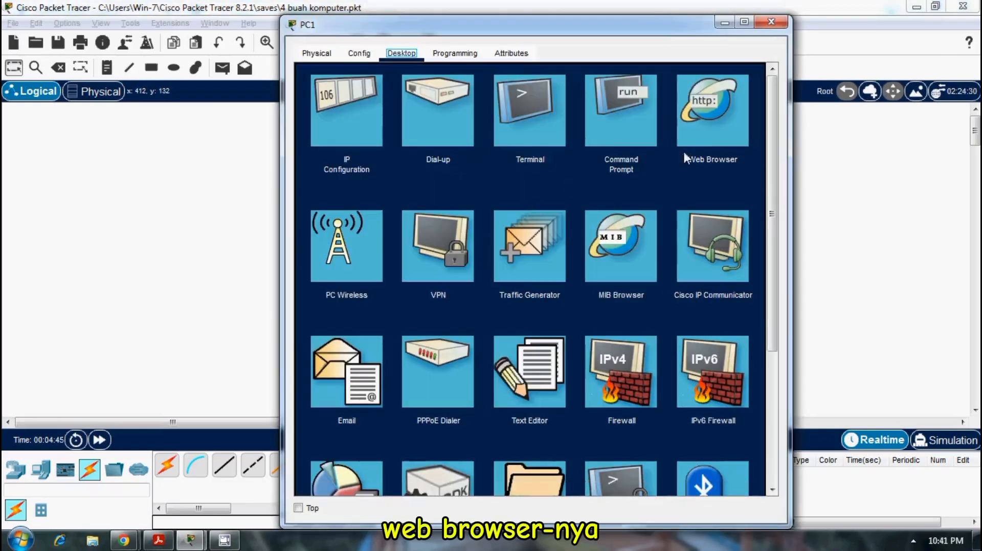
pyautogui.click(712, 119)
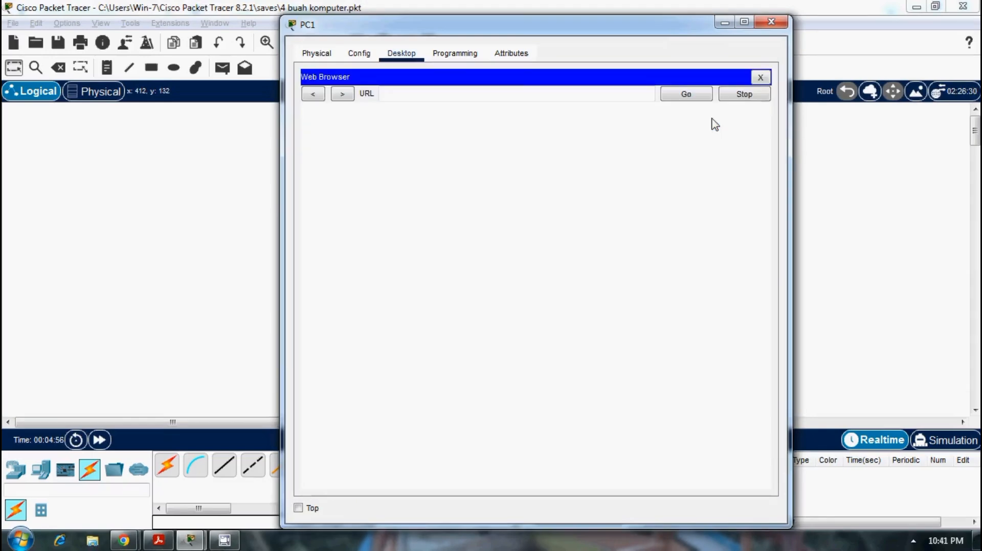
pyautogui.click(587, 97)
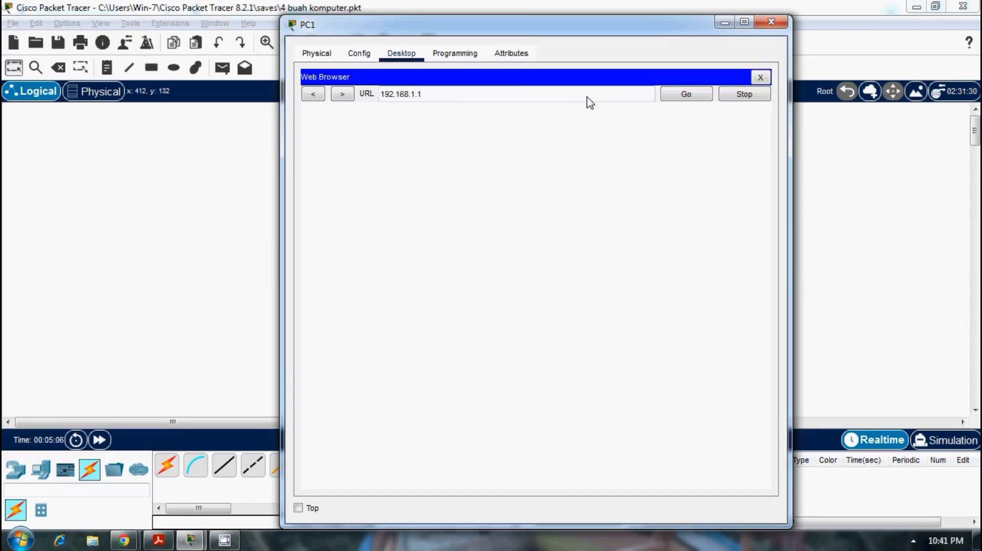
pyautogui.press('Return')
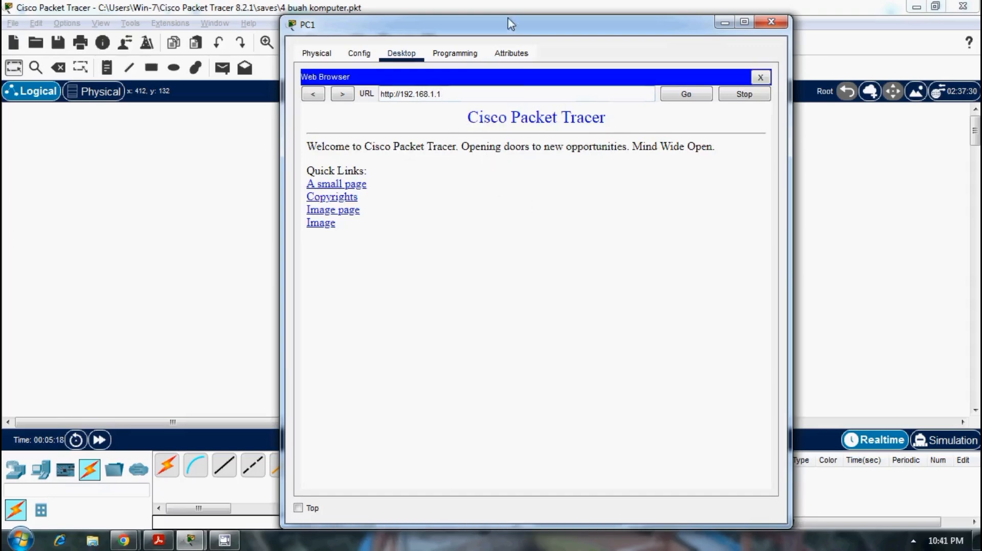
pyautogui.moveTo(511, 30); pyautogui.dragTo(675, 24)
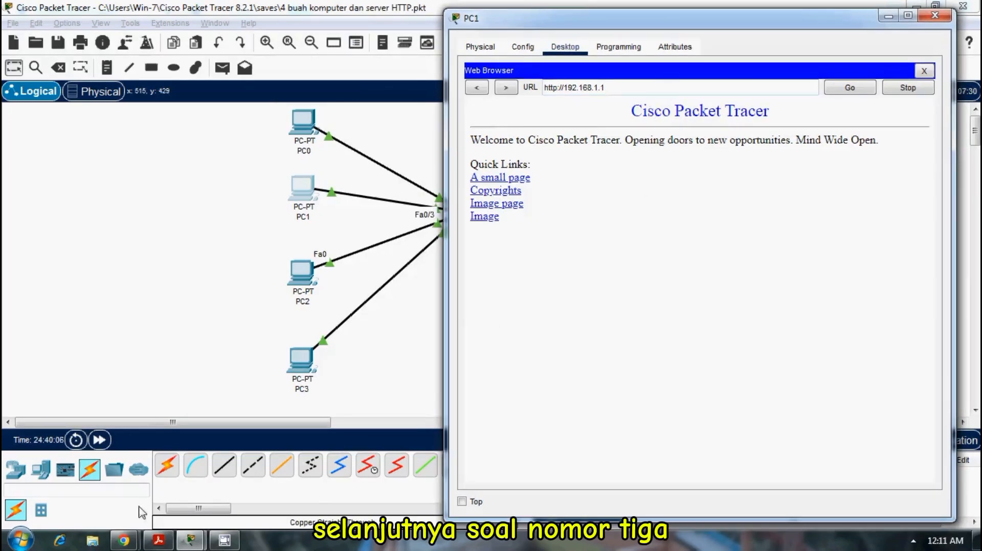
# Step: Switch to Chrome to read assignment question 3 about the DNS and HTTP servers, and return to Packet Tracer
pyautogui.moveTo(123, 541)
pyautogui.click(82, 494)
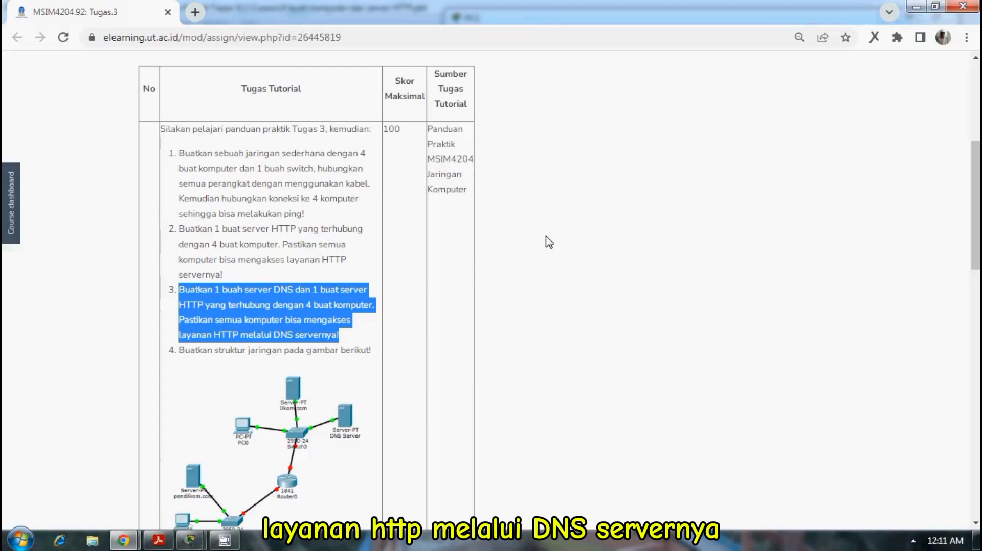
pyautogui.click(191, 536)
pyautogui.click(138, 481)
pyautogui.click(192, 539)
pyautogui.click(268, 475)
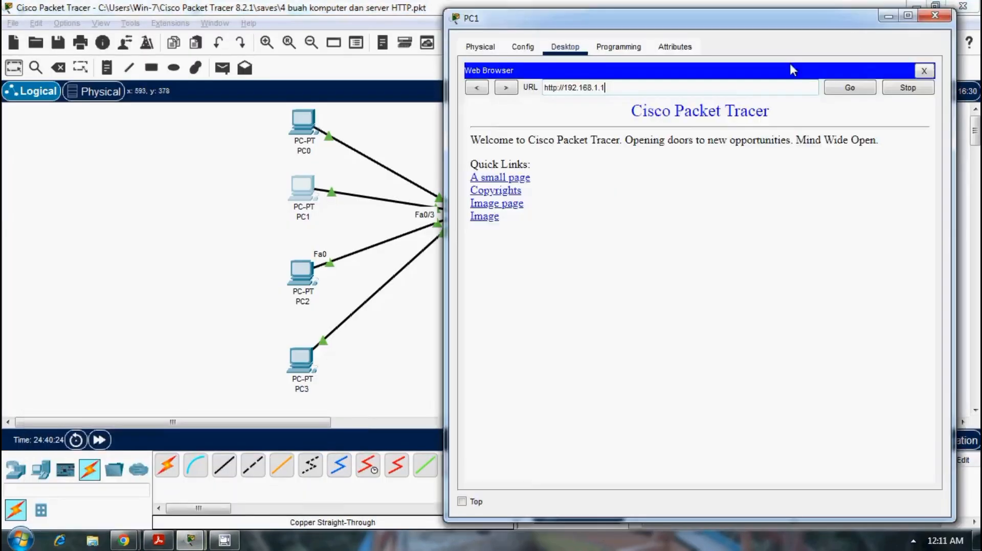
# Step: Close PC1's window, move Server HTTP up from its place beside the switch, and add a second server below it
pyautogui.click(934, 18)
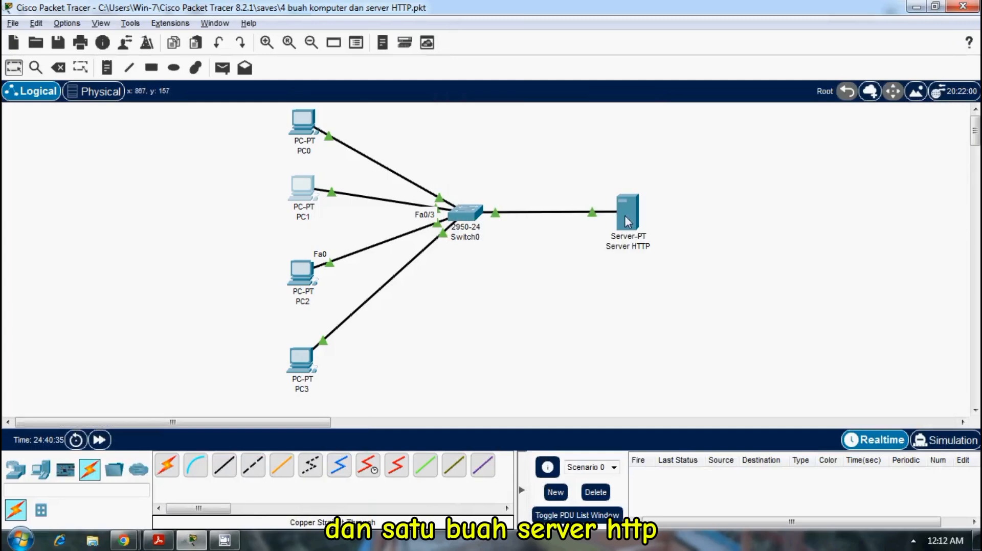
pyautogui.moveTo(624, 215); pyautogui.dragTo(608, 158)
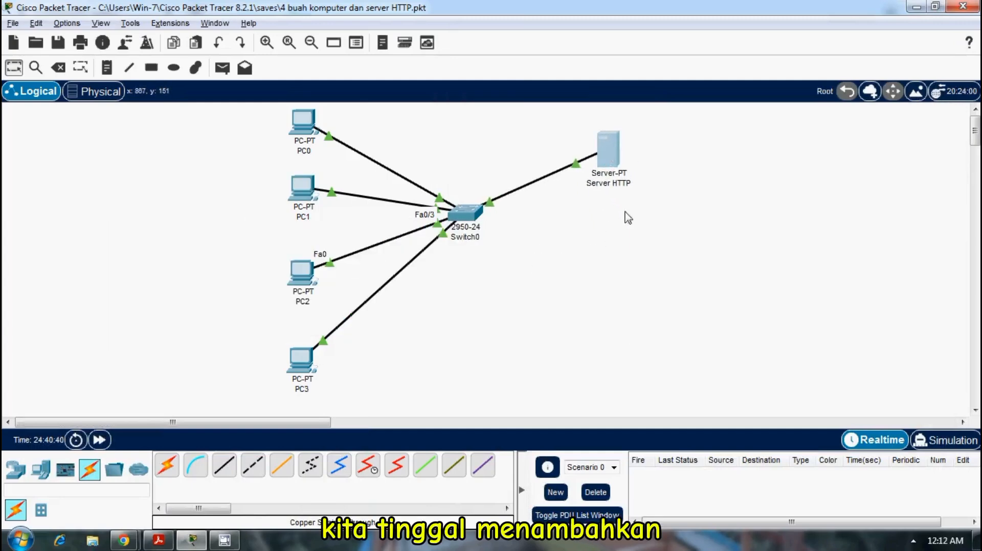
pyautogui.click(16, 469)
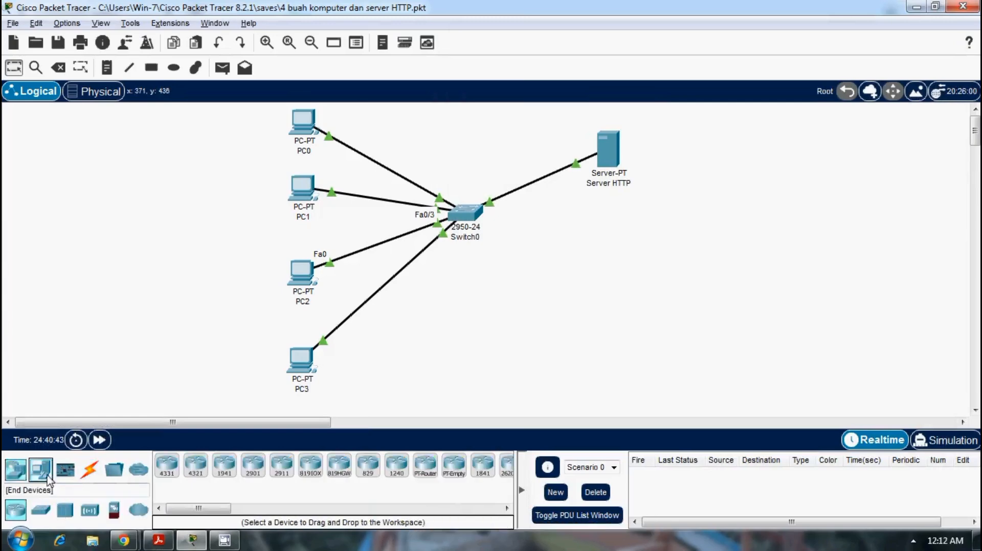
pyautogui.click(47, 476)
pyautogui.click(224, 465)
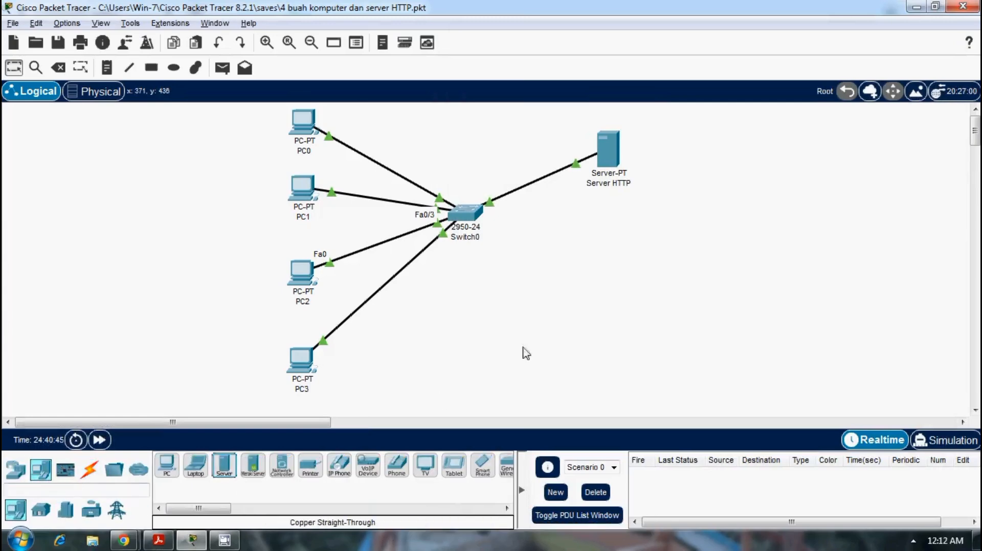
pyautogui.click(611, 257)
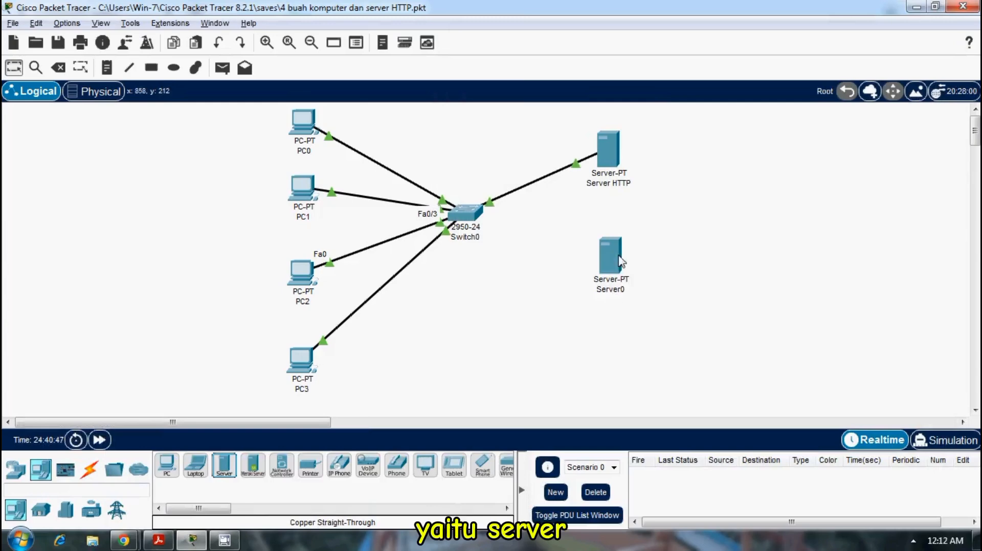
# Step: Rename the newly added server as Server DNS
pyautogui.click(614, 289)
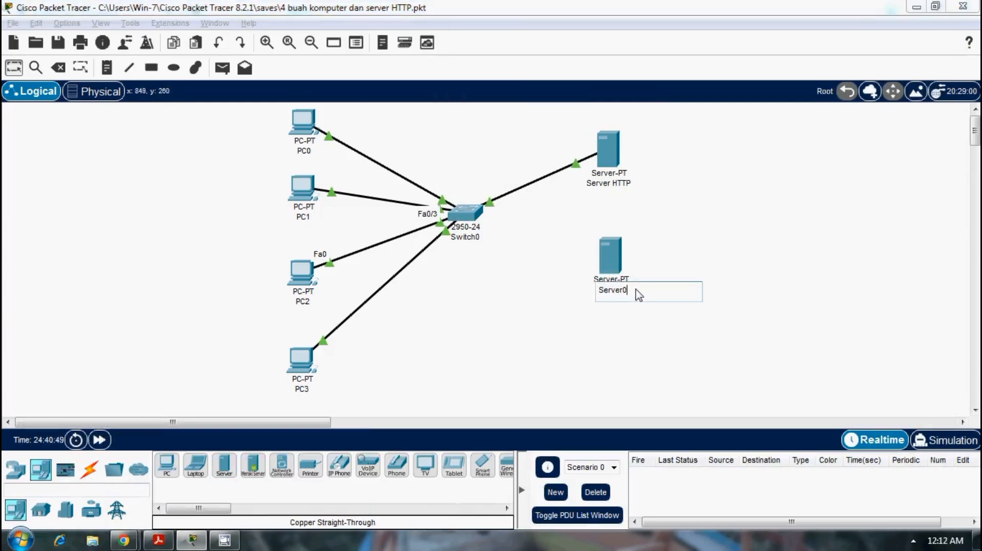
pyautogui.press('BackSpace')
pyautogui.write('DNS')
pyautogui.click(726, 226)
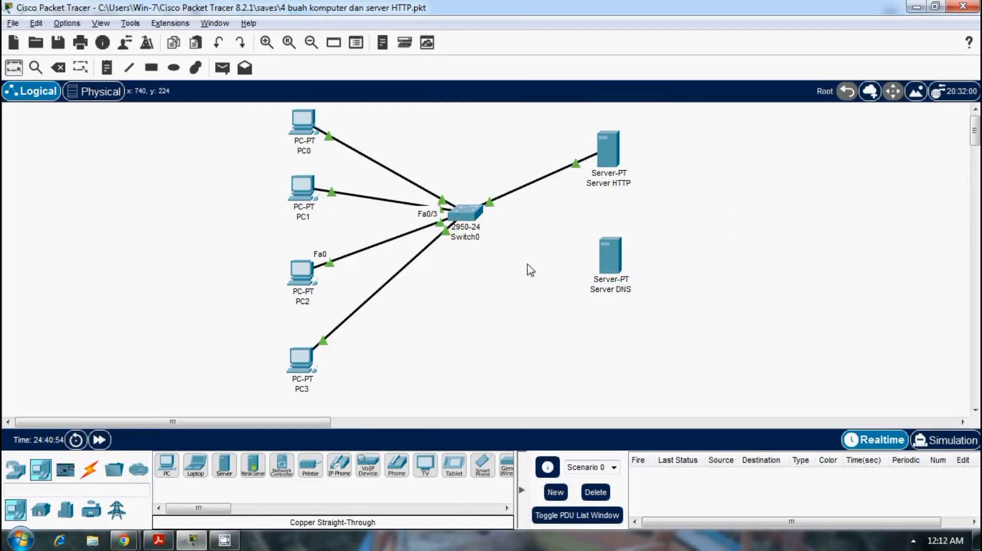
# Step: Connect Switch0's FastEthernet0/6 port to Server DNS with a copper straight-through cable
pyautogui.click(89, 469)
pyautogui.click(224, 466)
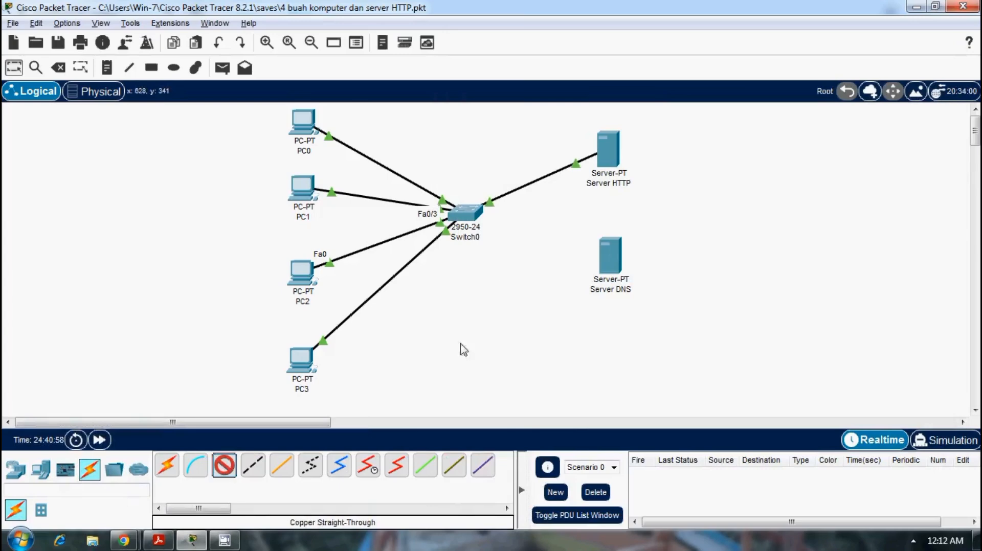
pyautogui.click(466, 214)
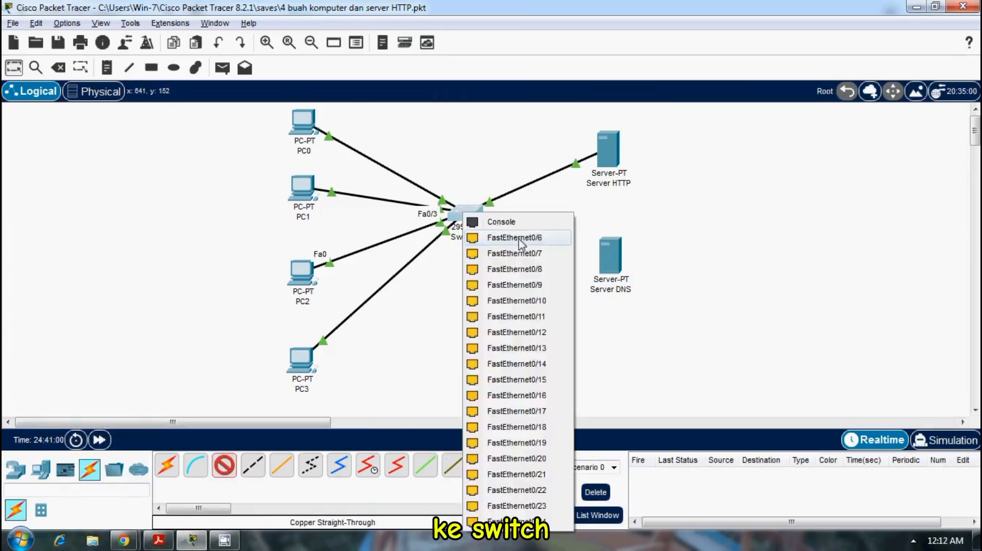
pyautogui.click(519, 240)
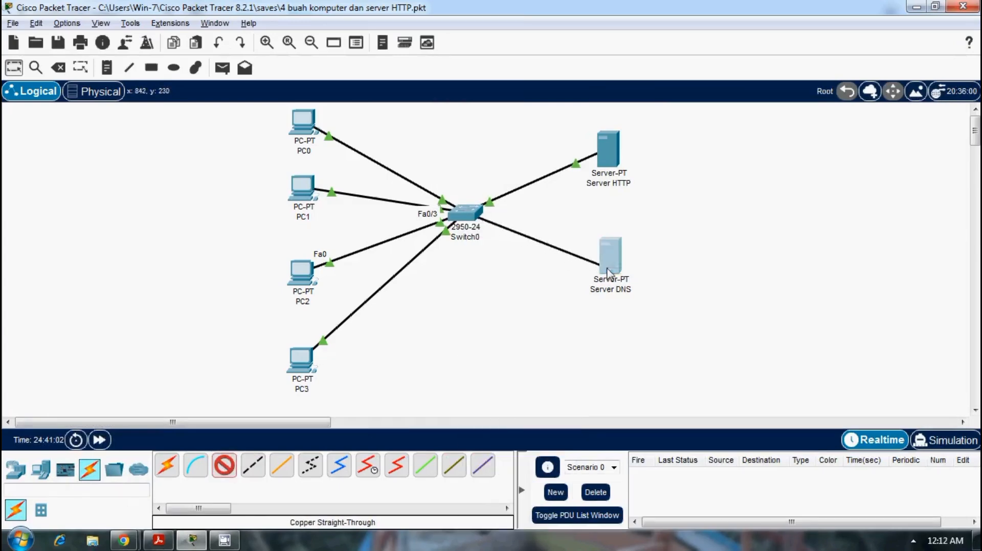
pyautogui.click(610, 267)
pyautogui.click(634, 278)
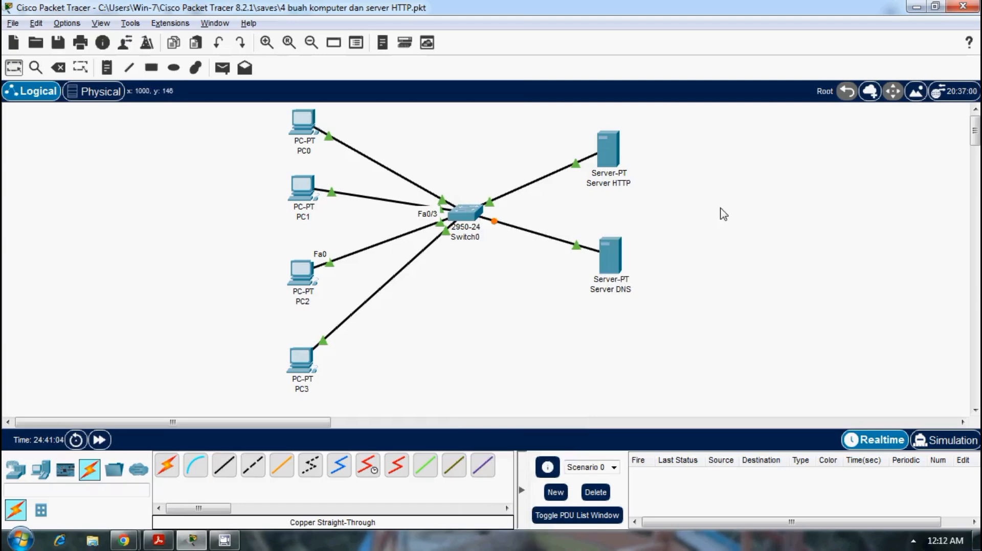
# Step: Give Server DNS the static IPv4 address 192.168.1.10 with subnet mask 255.255.255.0
pyautogui.moveTo(614, 241); pyautogui.dragTo(610, 236)
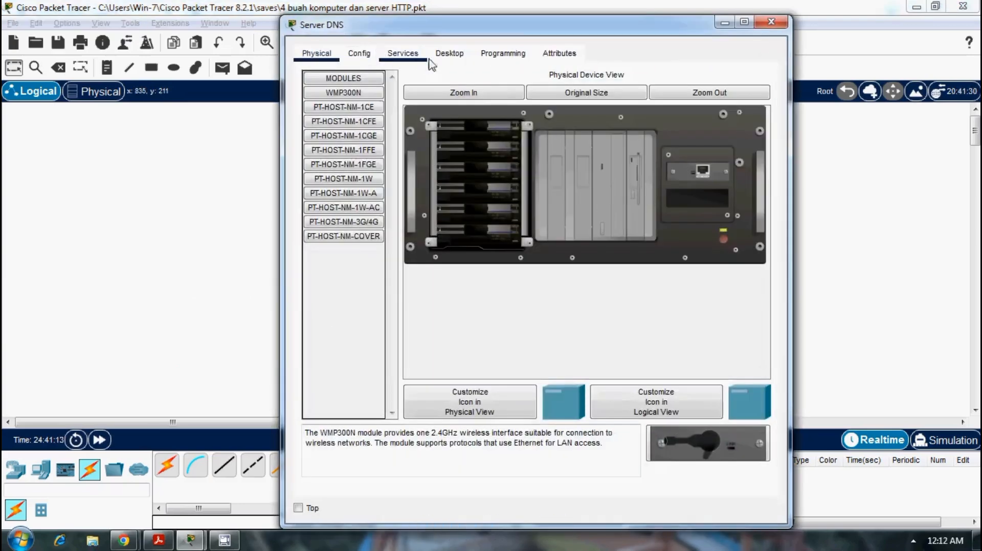
pyautogui.click(449, 53)
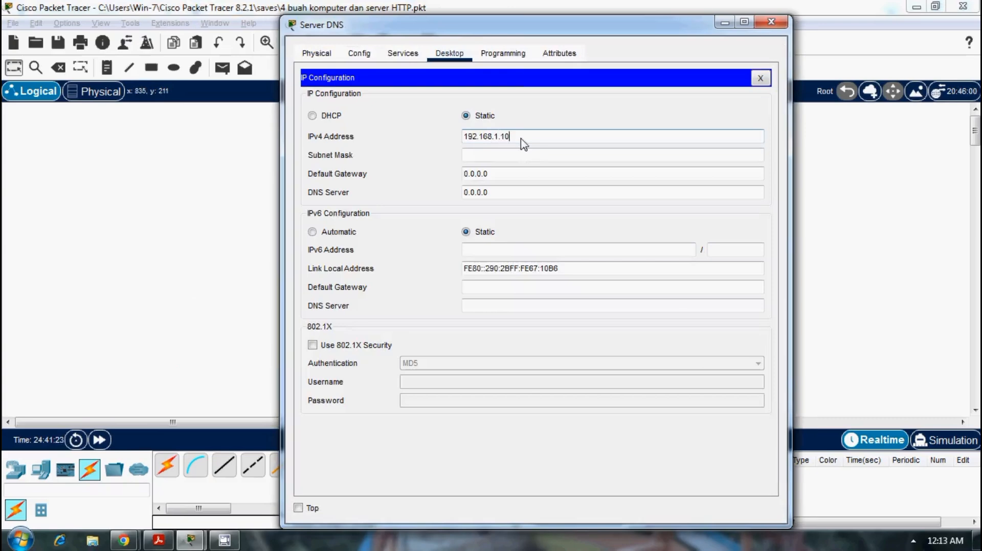
pyautogui.press('Tab')
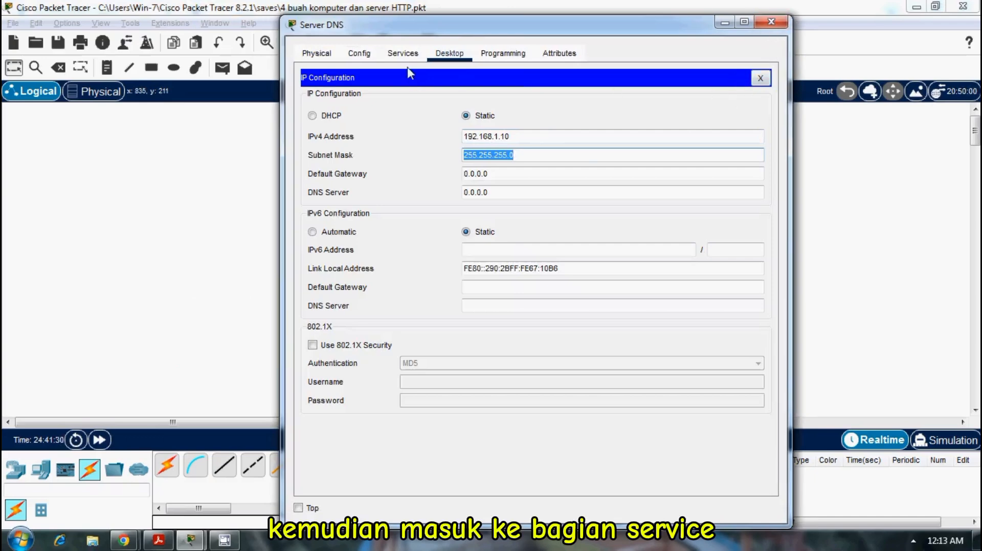
# Step: Turn on the DNS service on Server DNS
pyautogui.click(403, 54)
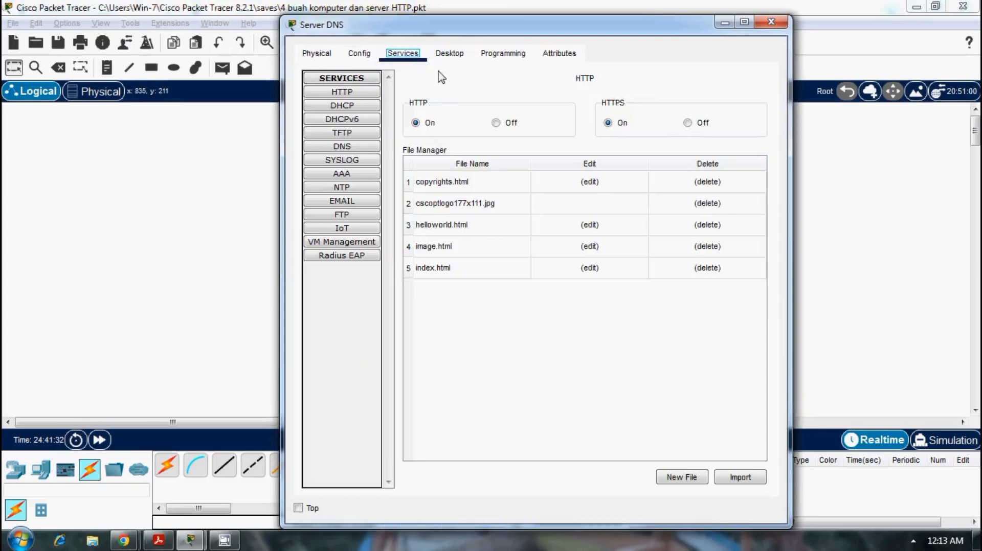
pyautogui.click(368, 149)
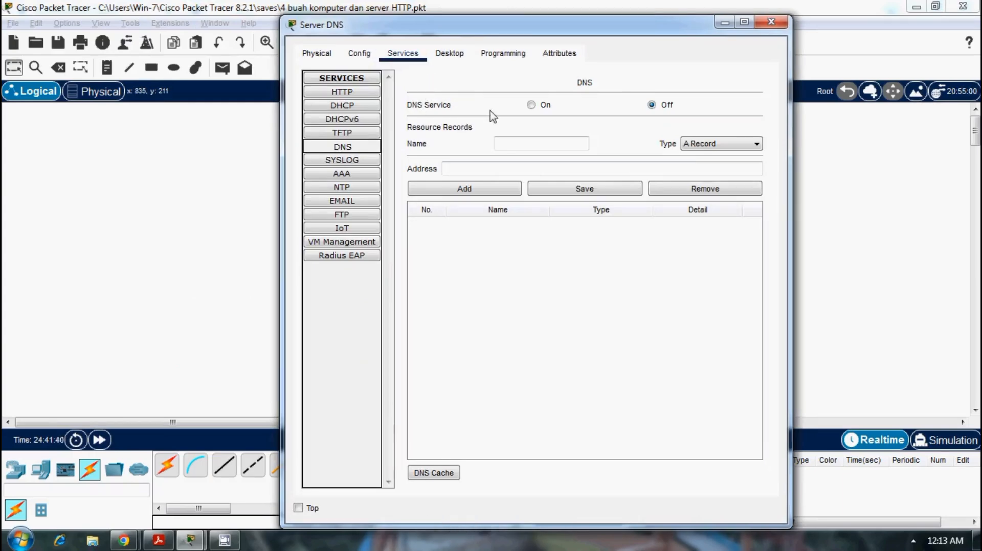
pyautogui.click(531, 106)
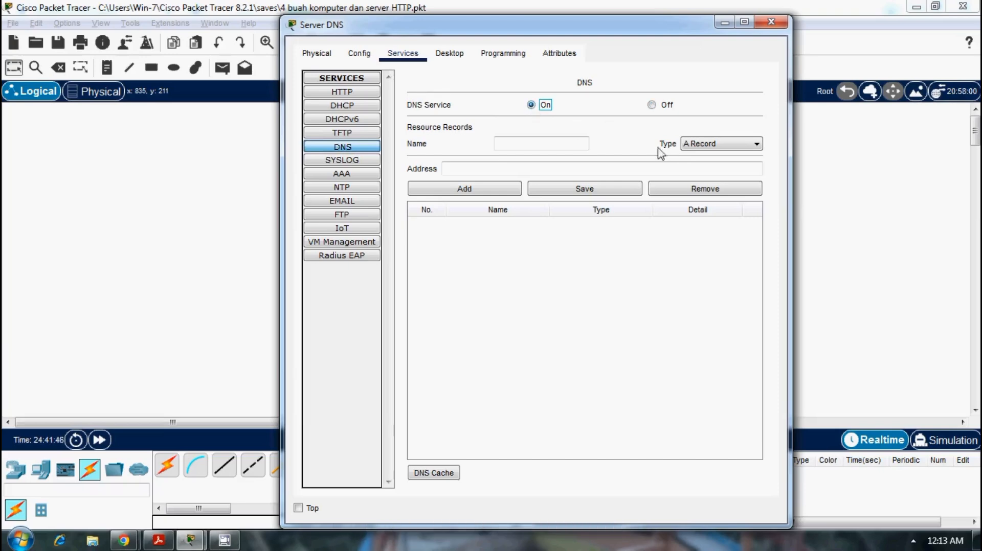
# Step: Add an A record on Server DNS mapping jaringankomputer.com to the address 192.168.1.1
pyautogui.click(560, 143)
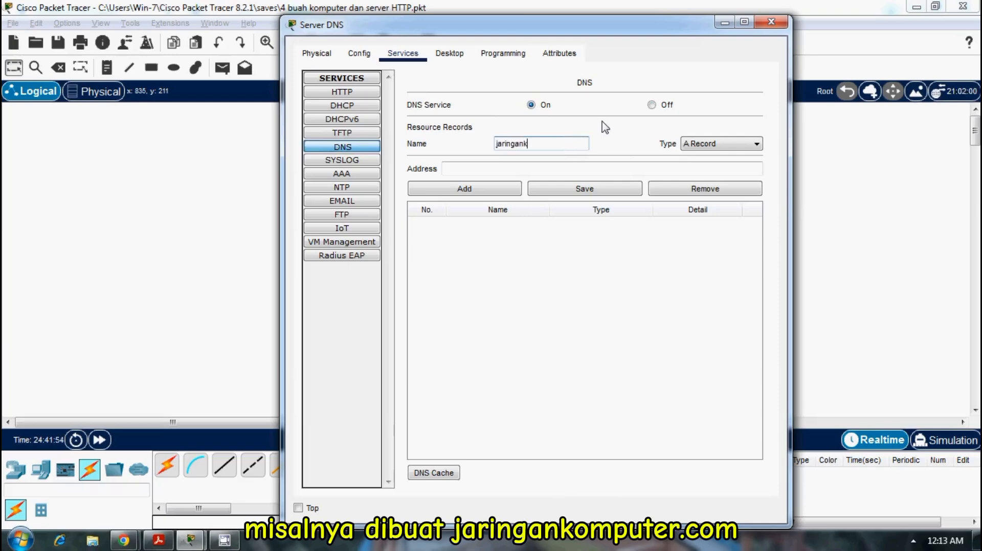
pyautogui.write('jaringankomputer.com')
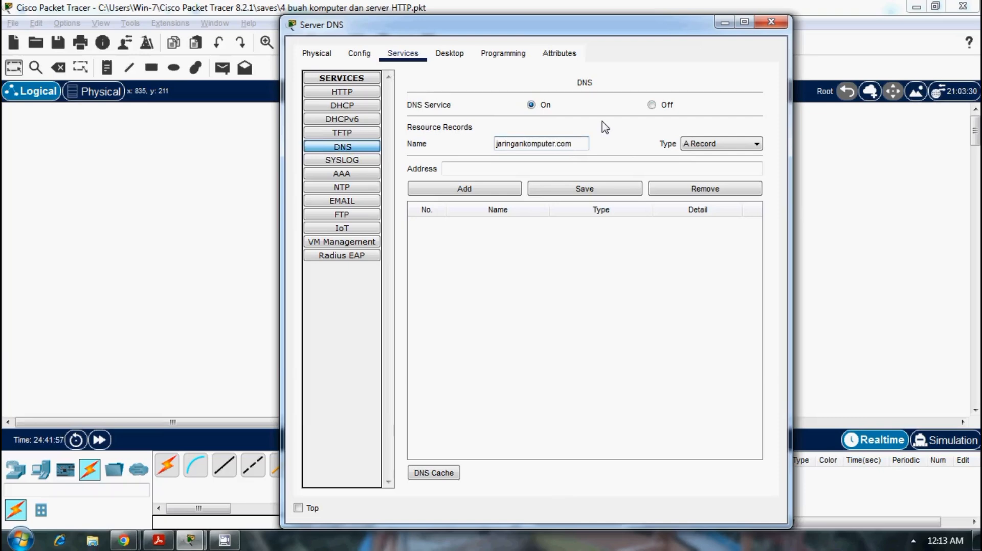
pyautogui.click(564, 167)
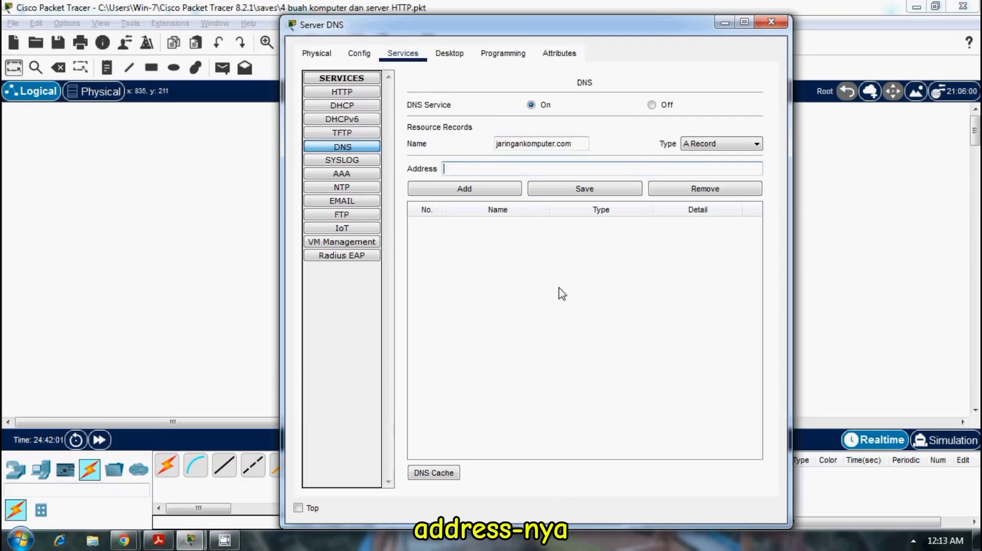
pyautogui.write('19')
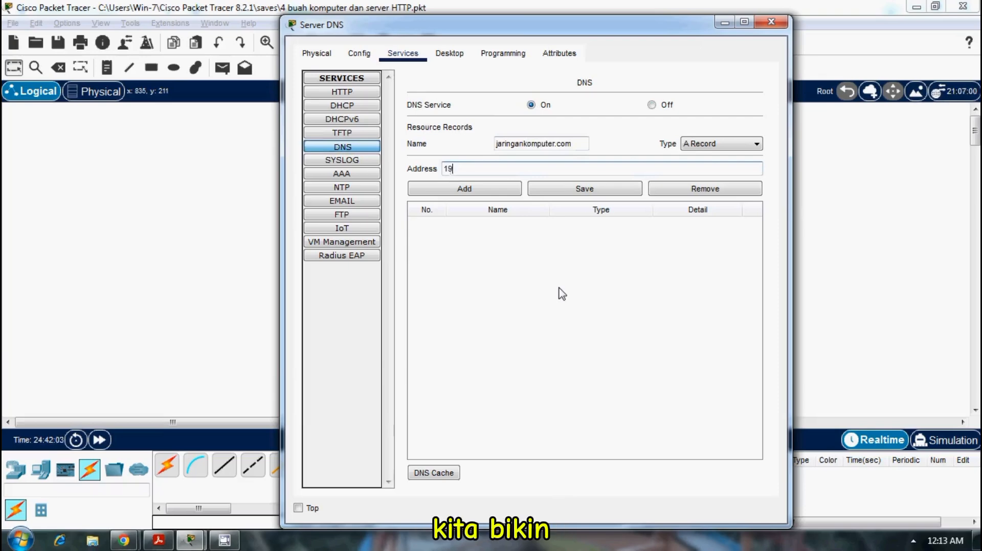
pyautogui.write('2.168.1.1')
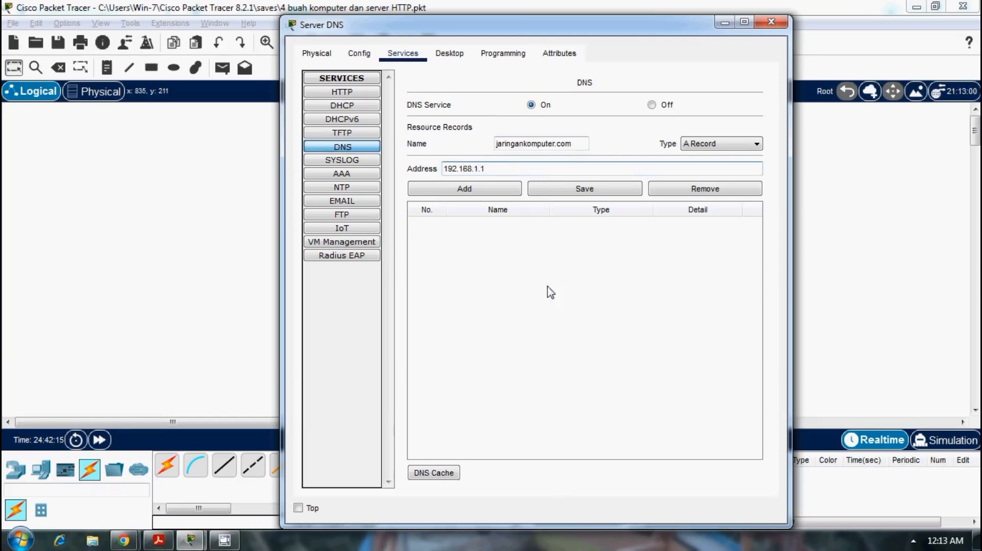
pyautogui.click(483, 198)
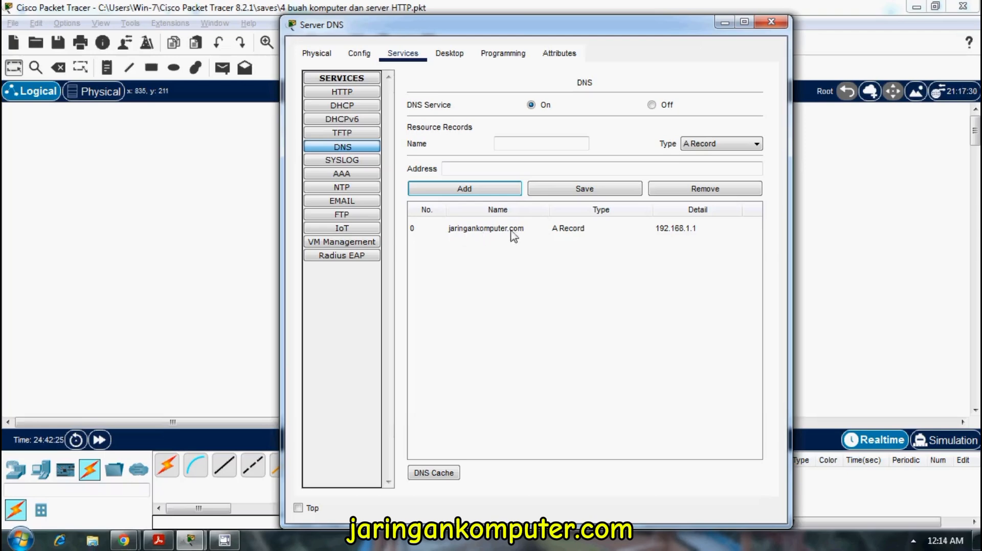
pyautogui.click(760, 24)
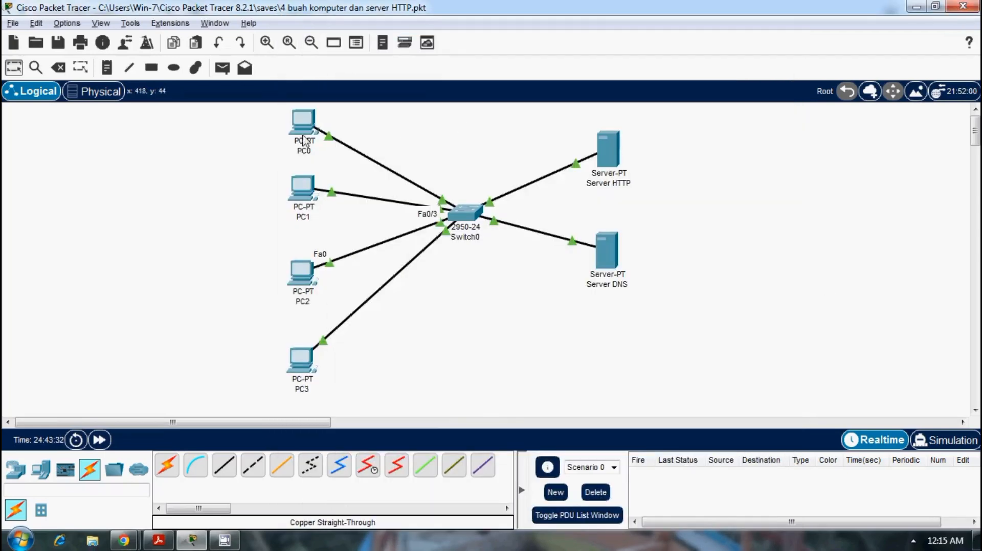
# Step: Set PC0's IPv4 DNS server to 192.168.1.10
pyautogui.click(307, 123)
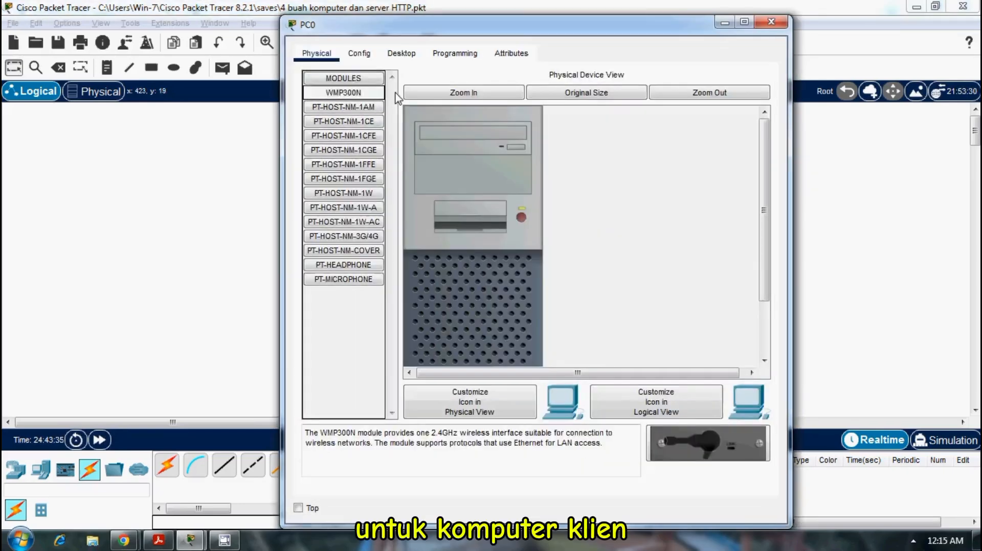
pyautogui.click(394, 53)
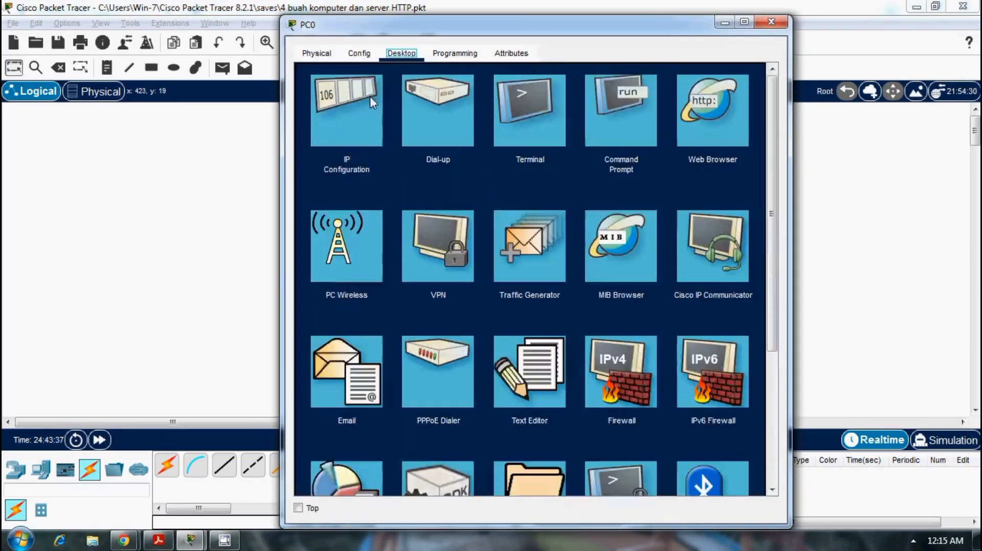
pyautogui.click(369, 99)
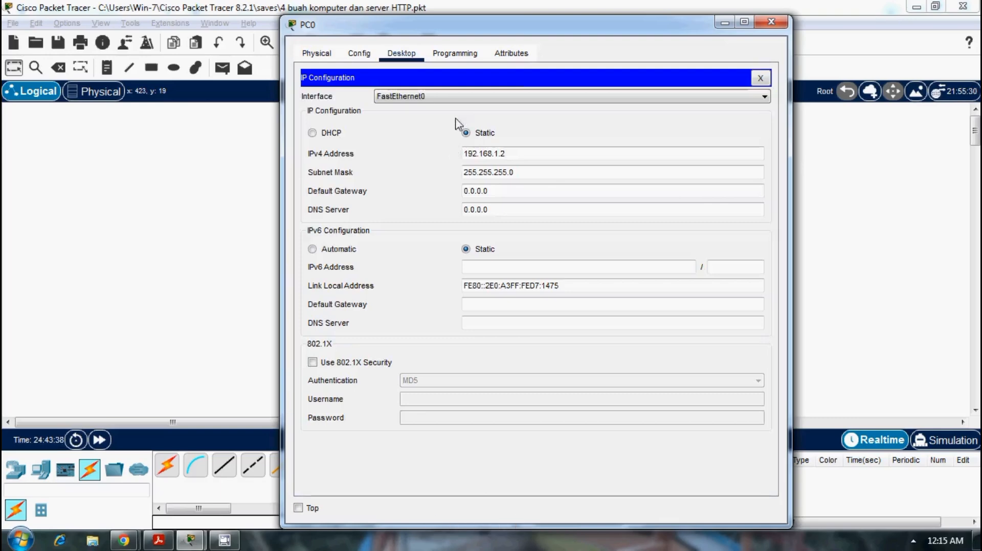
pyautogui.click(488, 212)
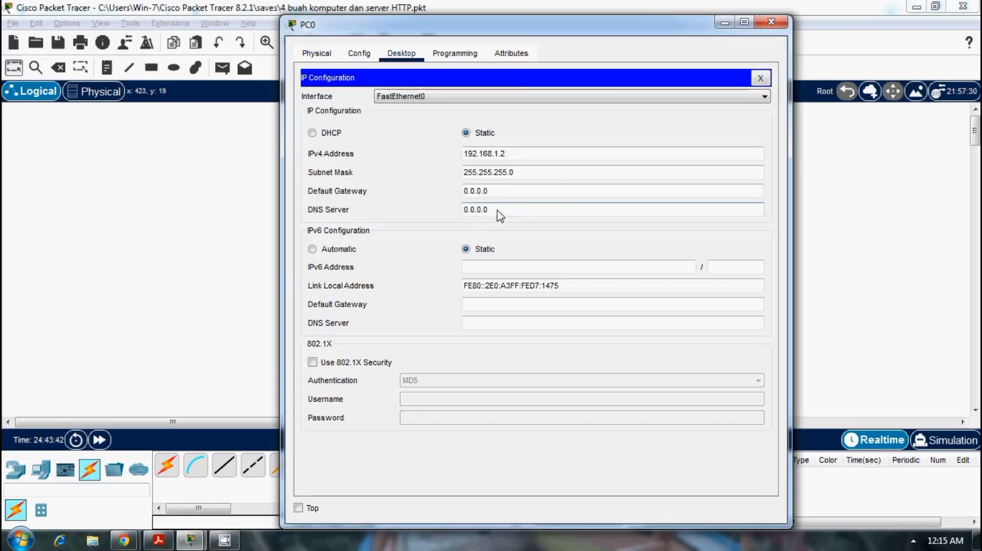
pyautogui.moveTo(500, 217); pyautogui.dragTo(452, 217)
pyautogui.write('192.')
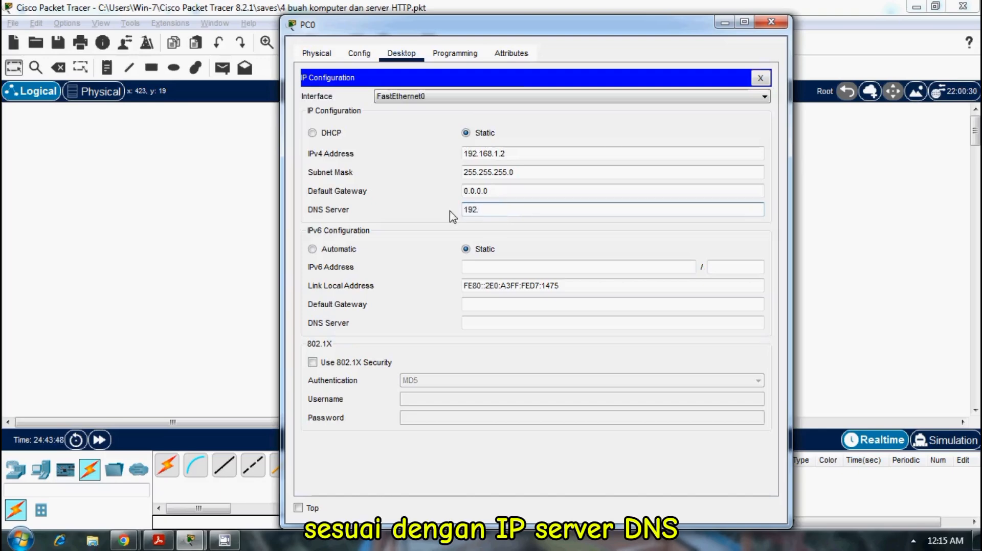
pyautogui.write('168')
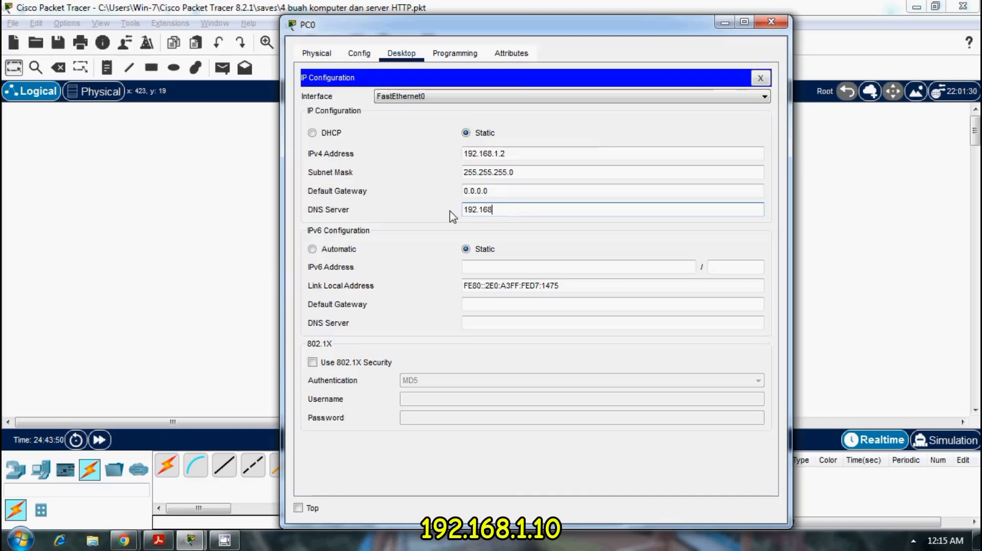
pyautogui.write('.1.10')
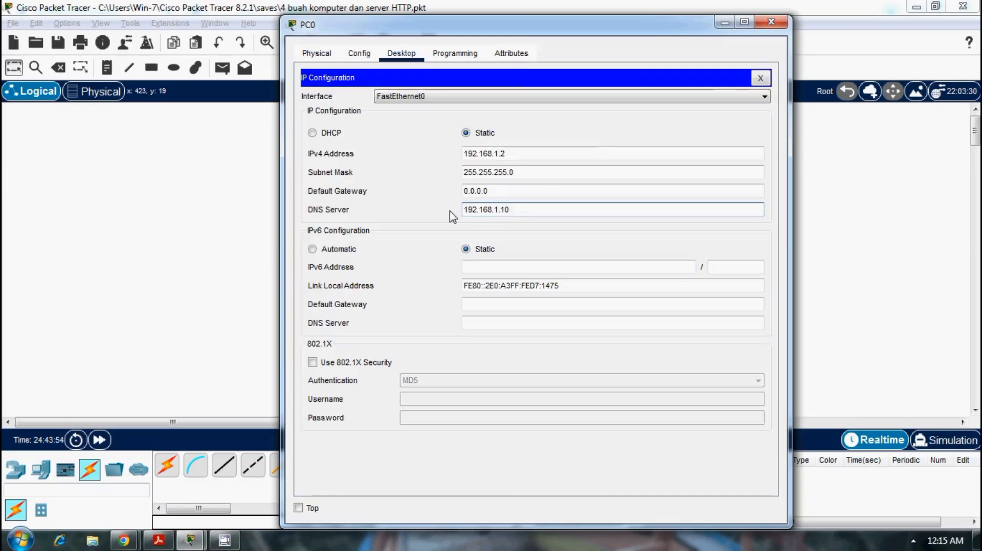
pyautogui.click(772, 22)
# Step: Set PC1's IPv4 DNS server to 192.168.1.10
pyautogui.click(303, 193)
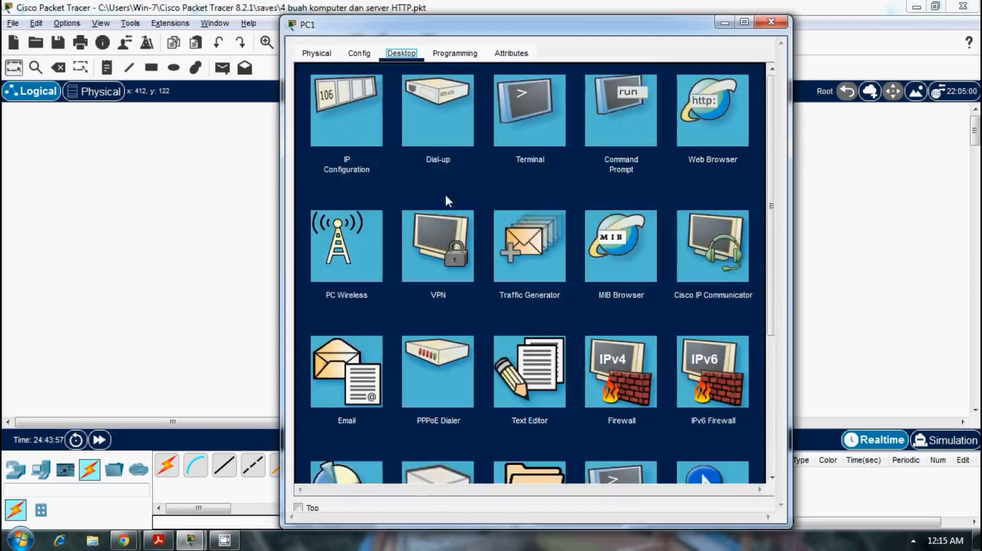
pyautogui.click(349, 131)
pyautogui.tripleClick(508, 212)
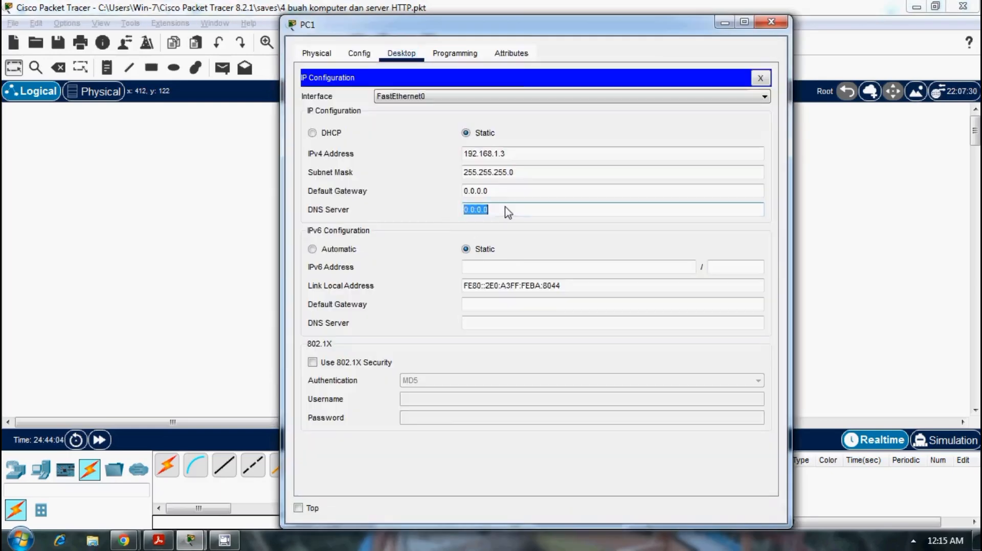
pyautogui.write('192.168.1.')
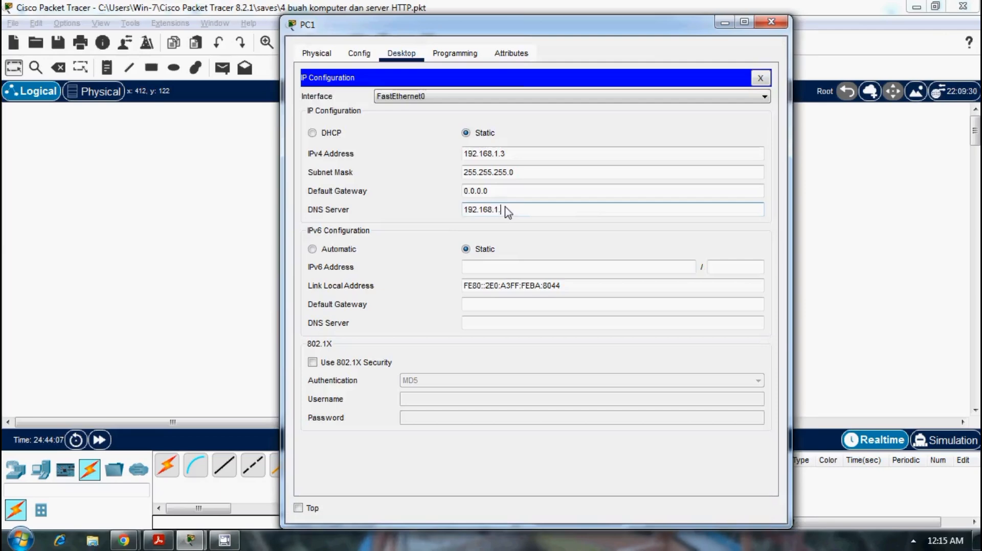
pyautogui.write('10')
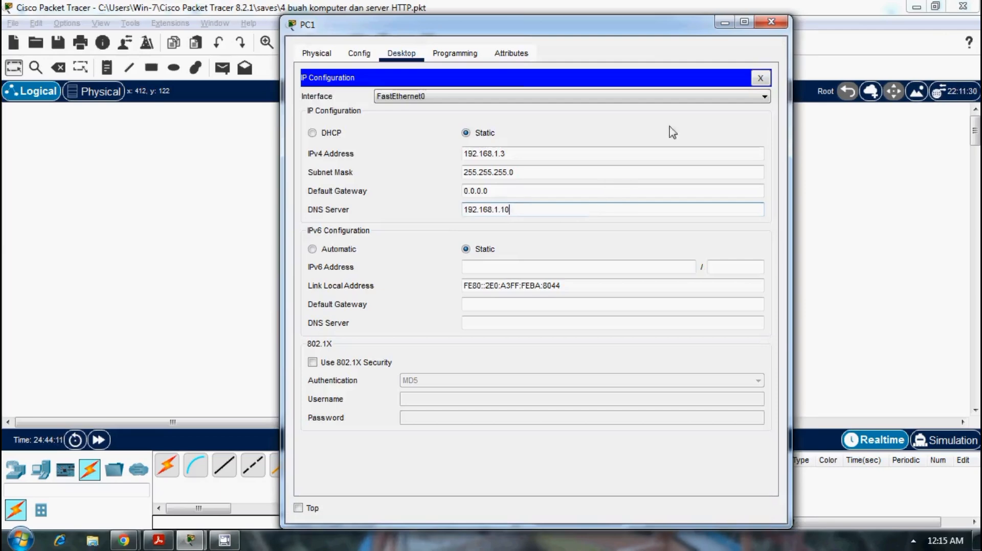
pyautogui.click(771, 22)
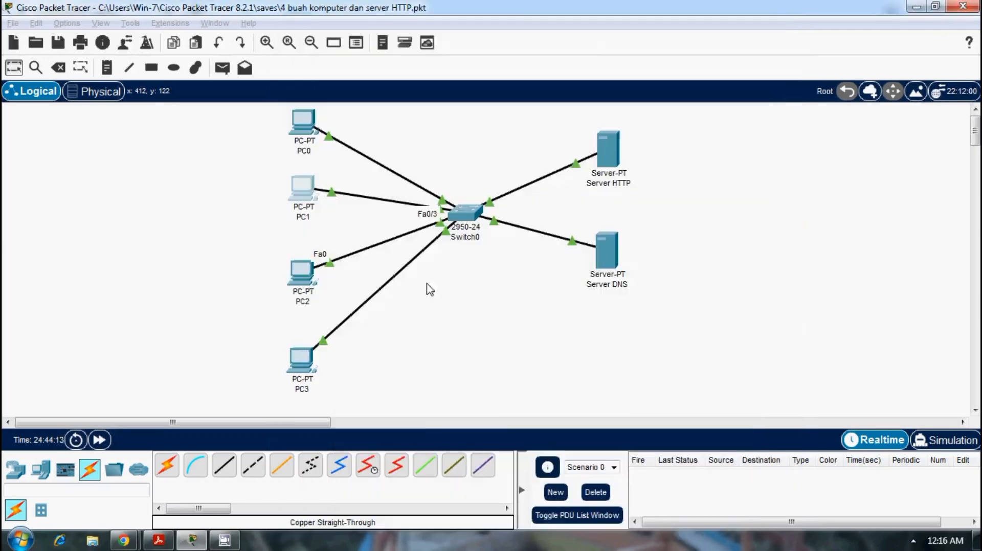
# Step: Set PC2's IPv4 DNS server to 192.168.1.10
pyautogui.click(308, 276)
pyautogui.click(401, 53)
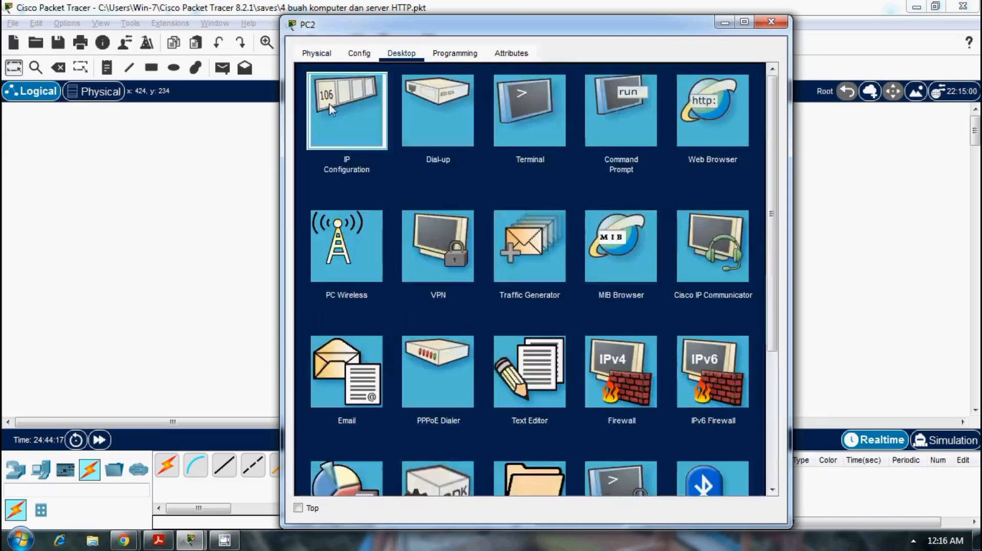
pyautogui.click(335, 105)
pyautogui.doubleClick(499, 211)
pyautogui.write('192.168.1.10')
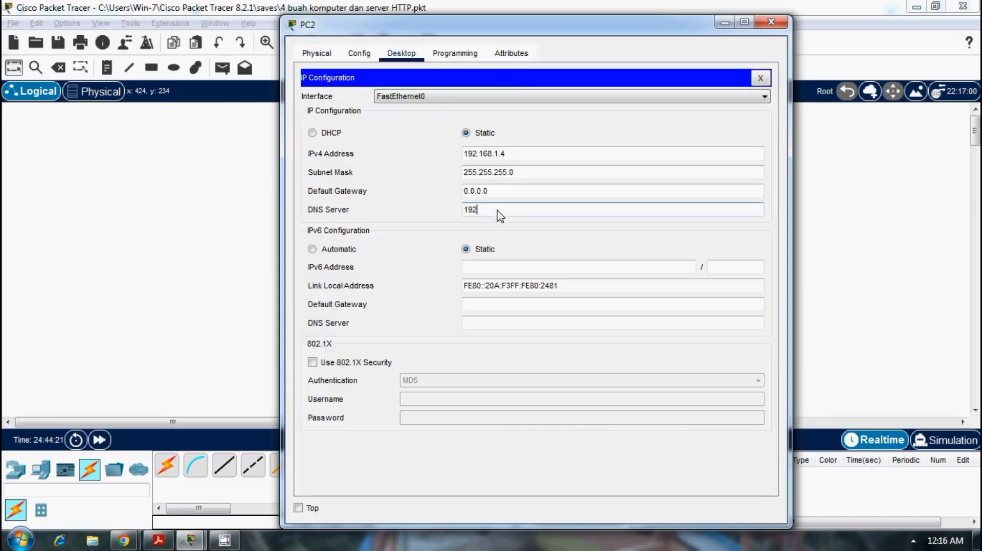
pyautogui.click(771, 21)
# Step: Set PC3's IPv4 DNS server to 192.168.1.10
pyautogui.click(302, 366)
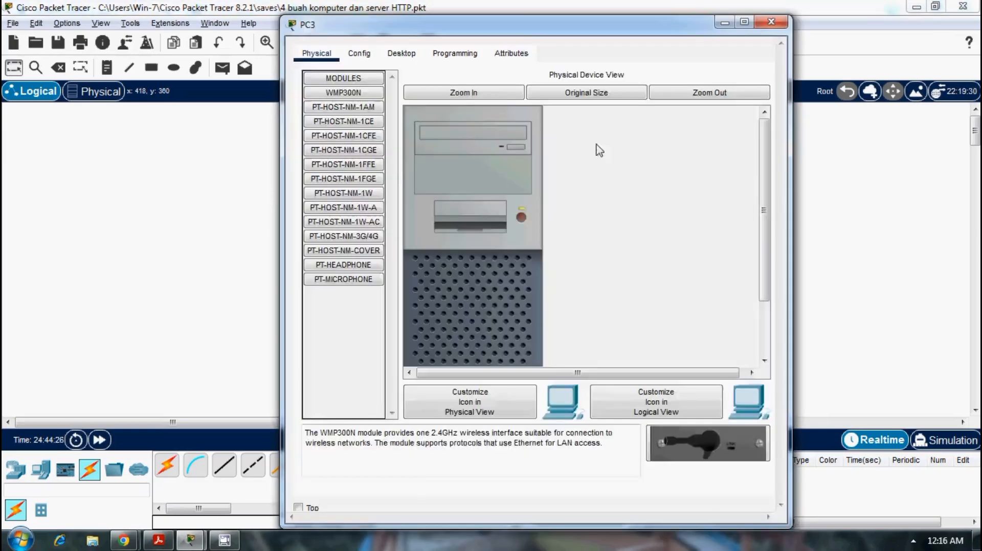
pyautogui.click(401, 54)
pyautogui.click(354, 115)
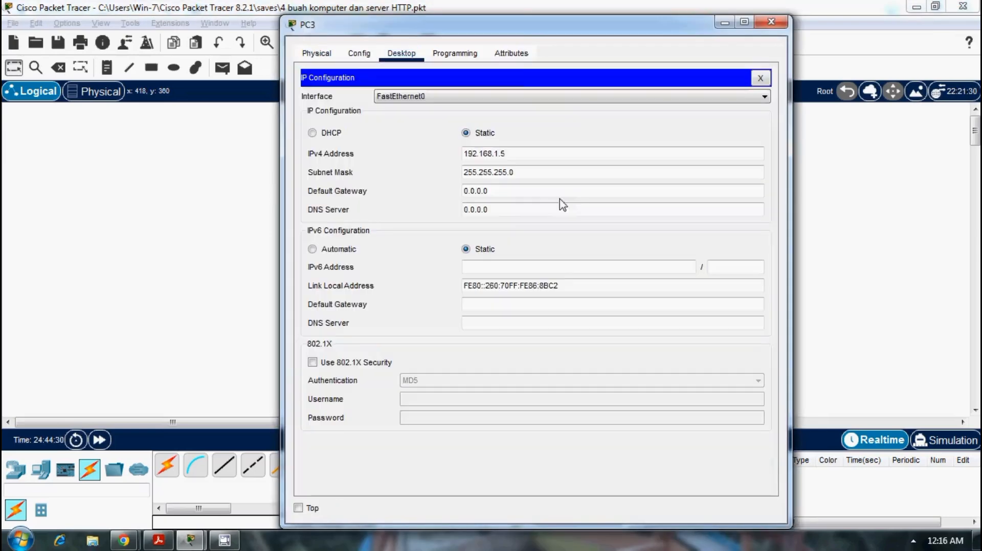
pyautogui.doubleClick(535, 212)
pyautogui.write('192.168.1.10')
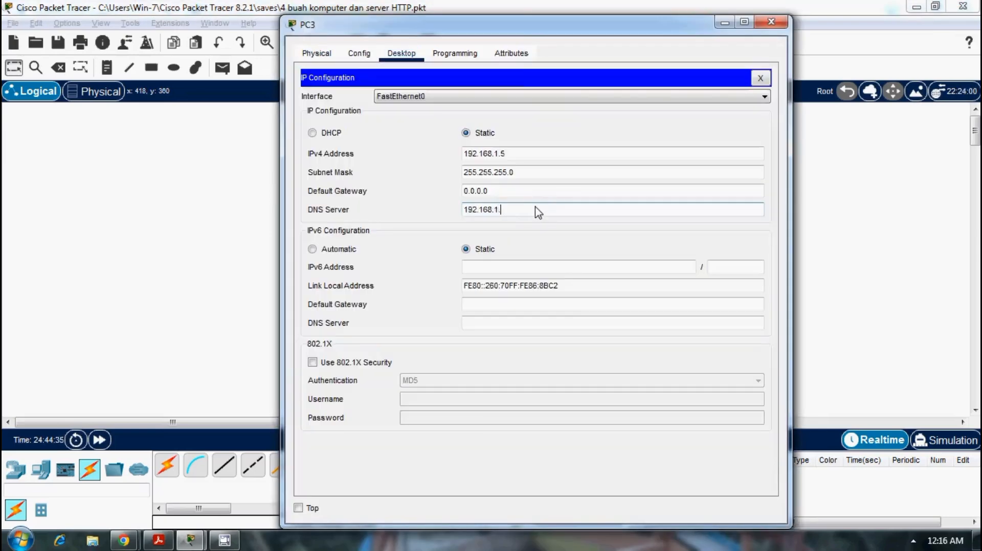
pyautogui.click(770, 21)
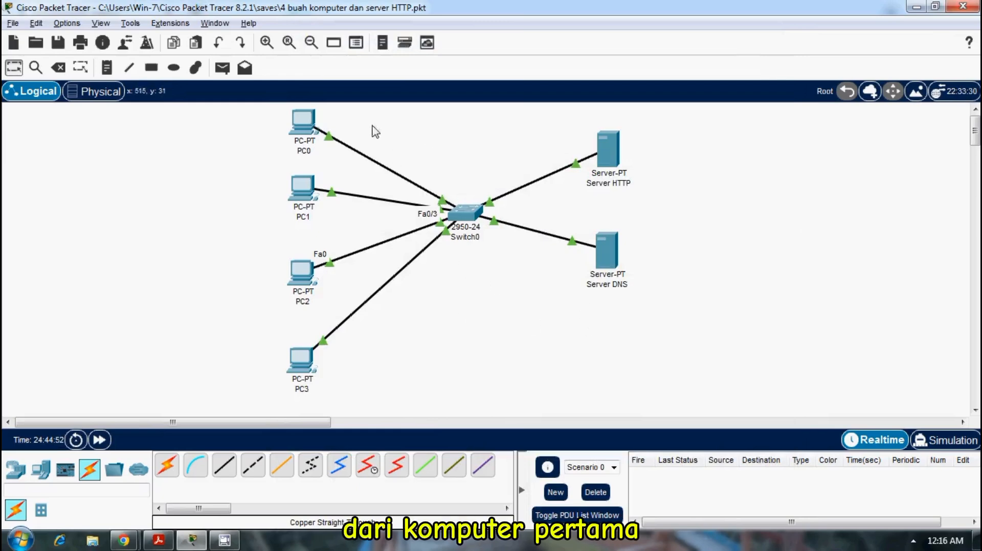
# Step: Load jaringankomputer.com in PC0's web browser to test access to the HTTP server by domain name
pyautogui.click(300, 134)
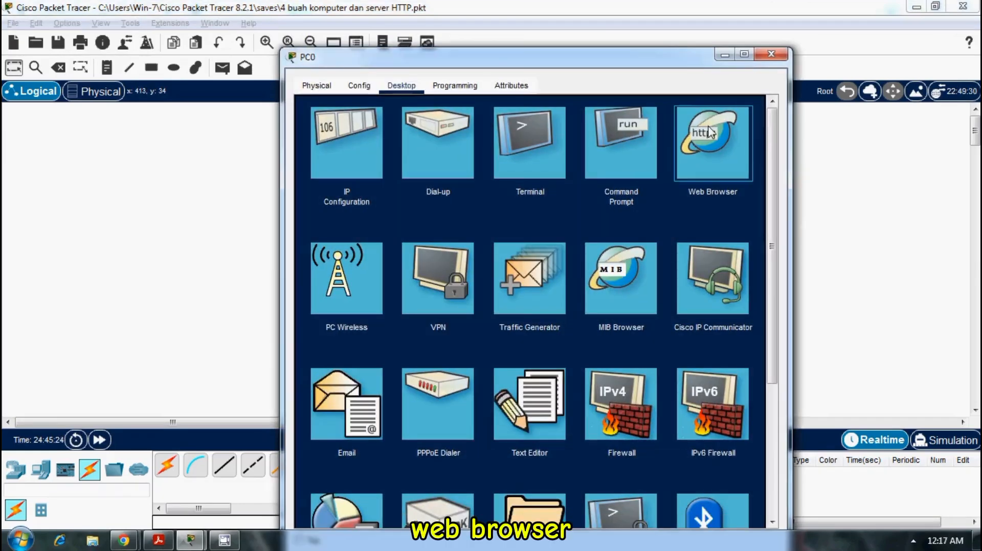
pyautogui.click(710, 134)
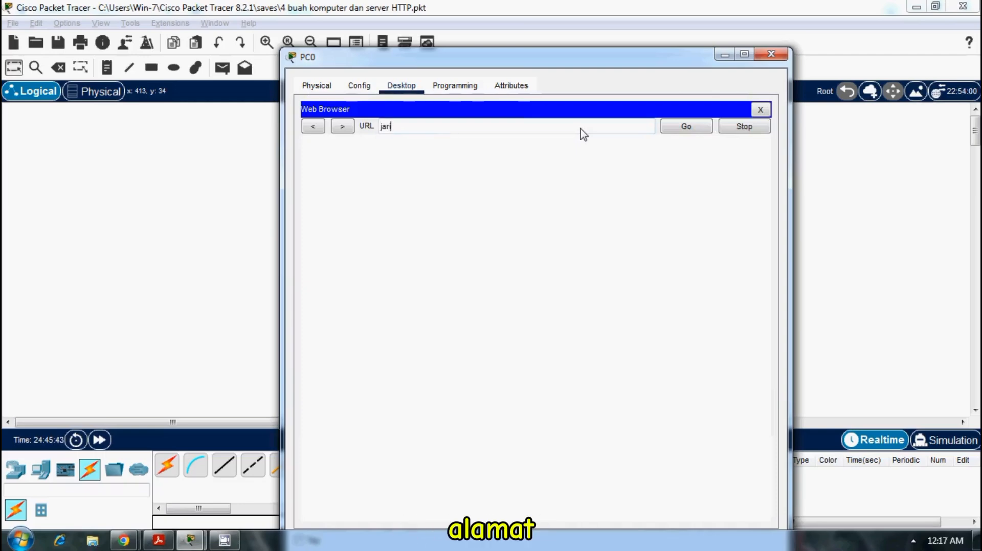
pyautogui.write('ngankom')
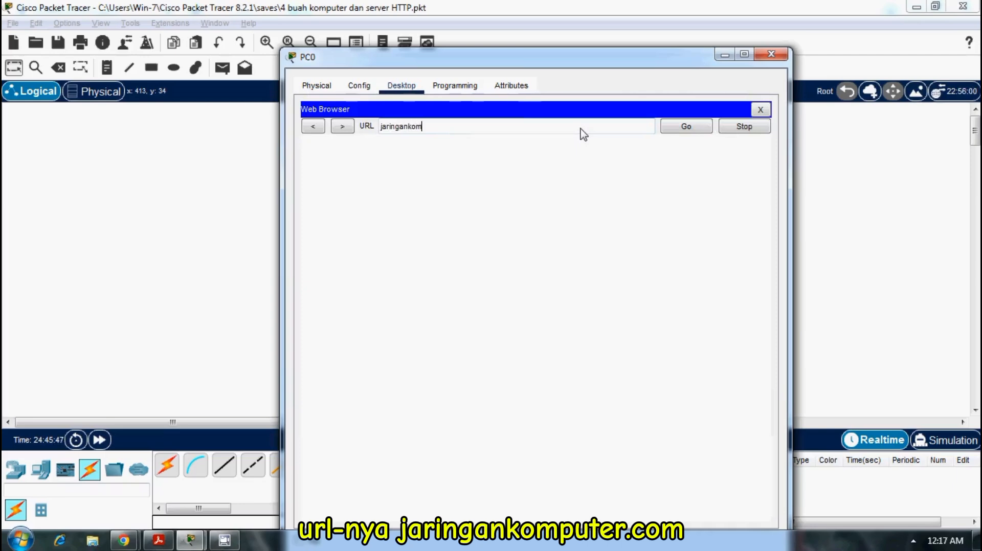
pyautogui.write('puter.com')
pyautogui.press('Return')
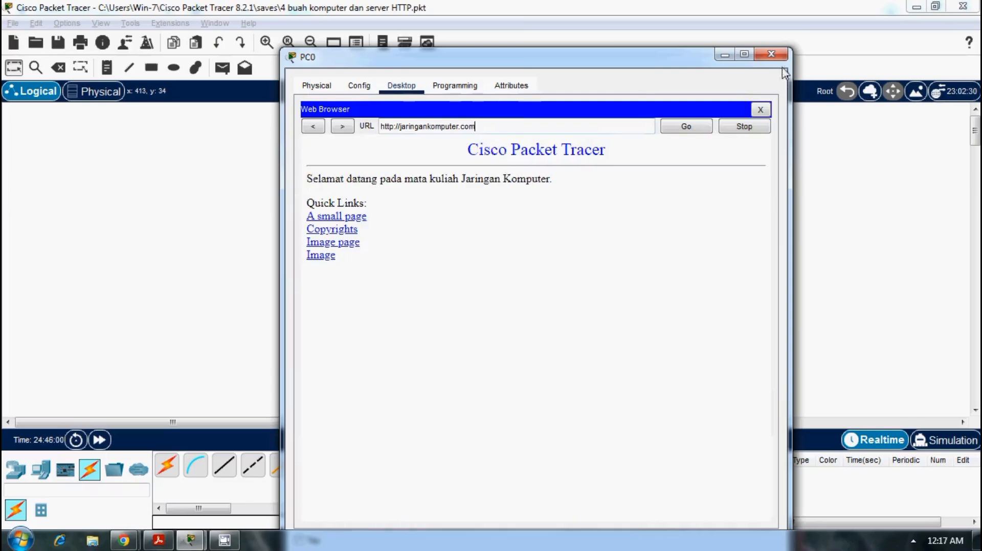
pyautogui.click(770, 55)
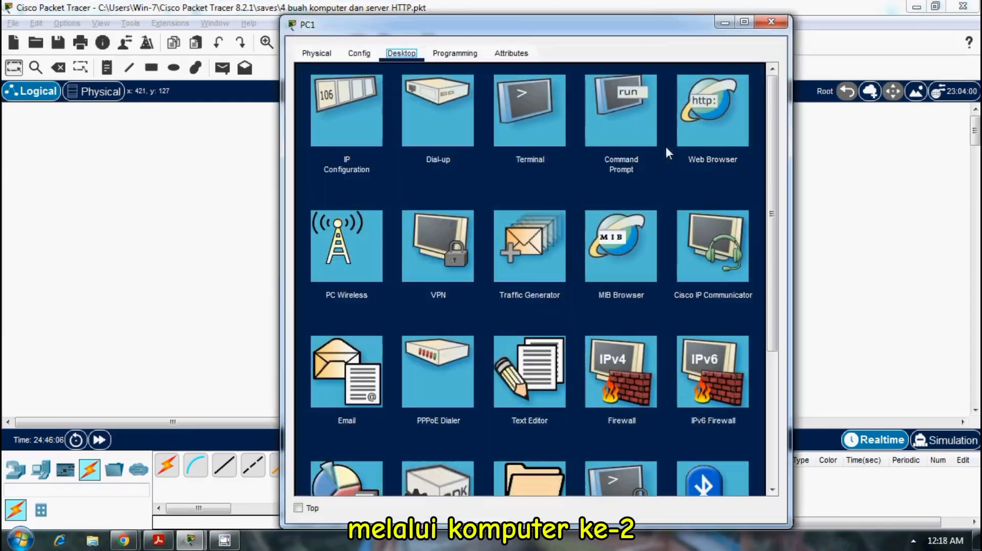
# Step: Load jaringankomputer.com in PC1's web browser to test access to the HTTP server by domain name, and close PC1's window
pyautogui.click(722, 152)
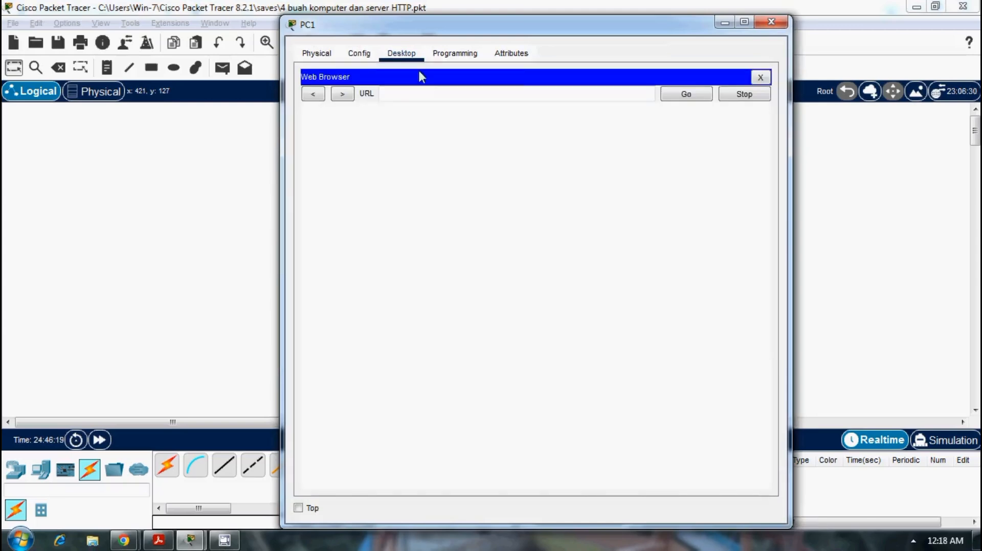
pyautogui.click(439, 97)
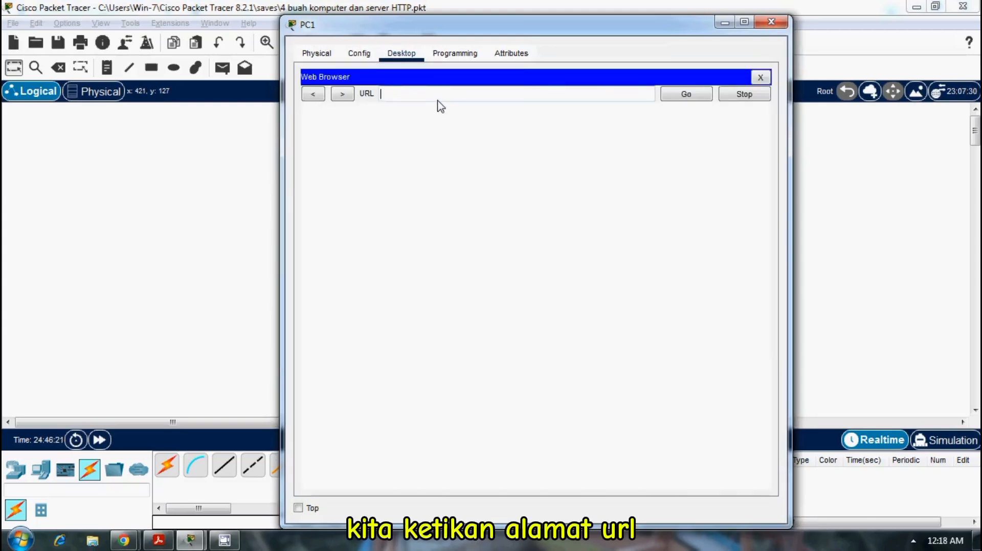
pyautogui.write('jaringan')
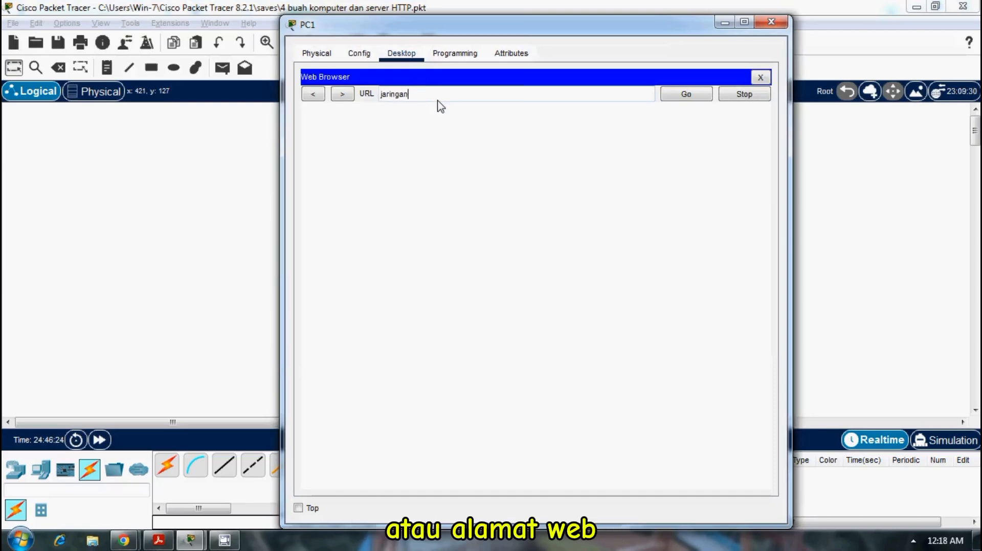
pyautogui.write('k')
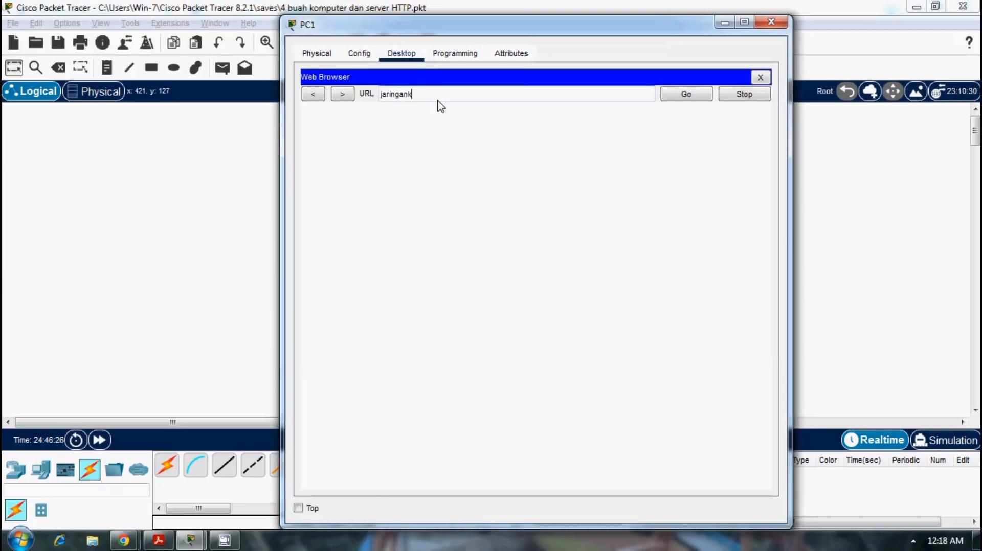
pyautogui.write('ompute')
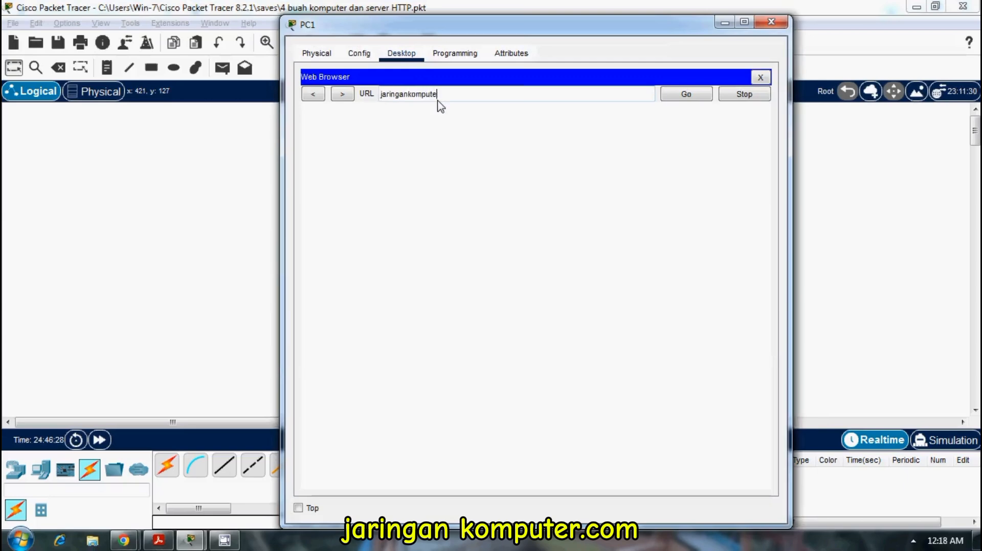
pyautogui.write('r.com')
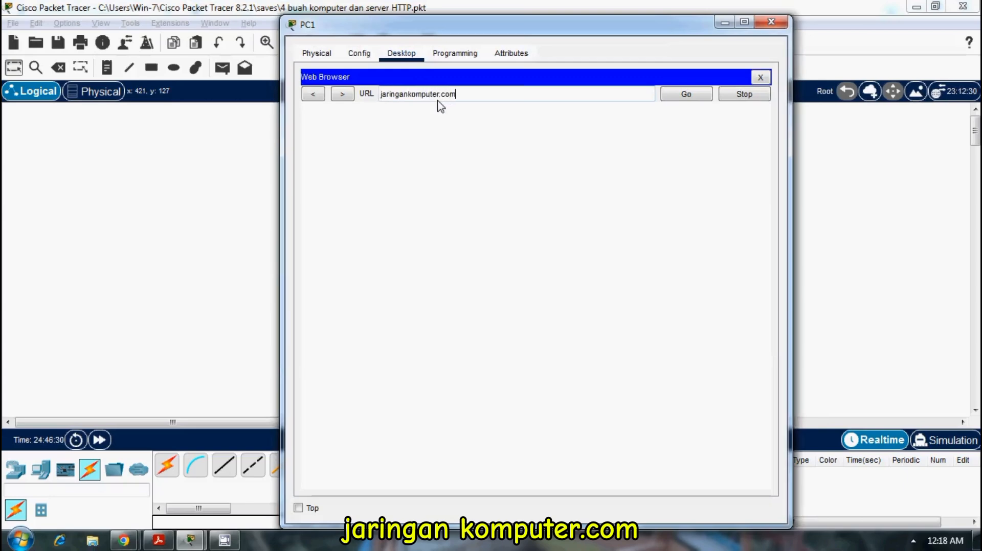
pyautogui.press('Return')
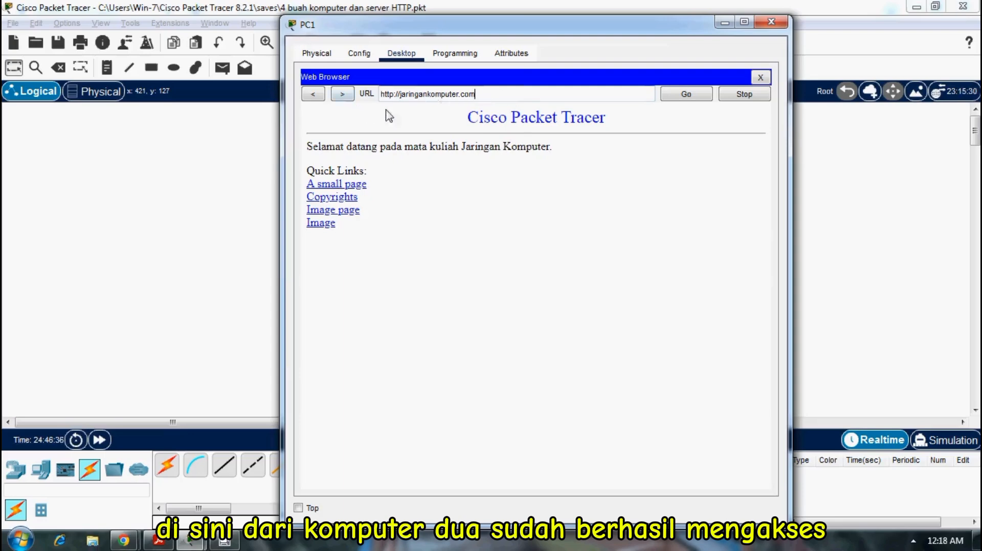
pyautogui.click(771, 21)
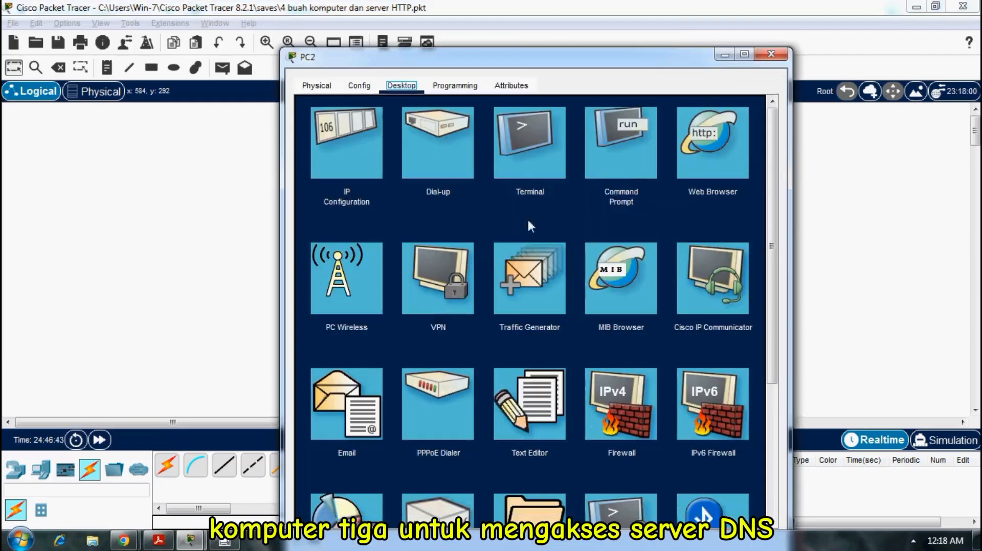
# Step: Test domain-name access to the HTTP server from PC2 by loading jaringankomputer.com in its web browser, and close PC2's window
pyautogui.click(727, 136)
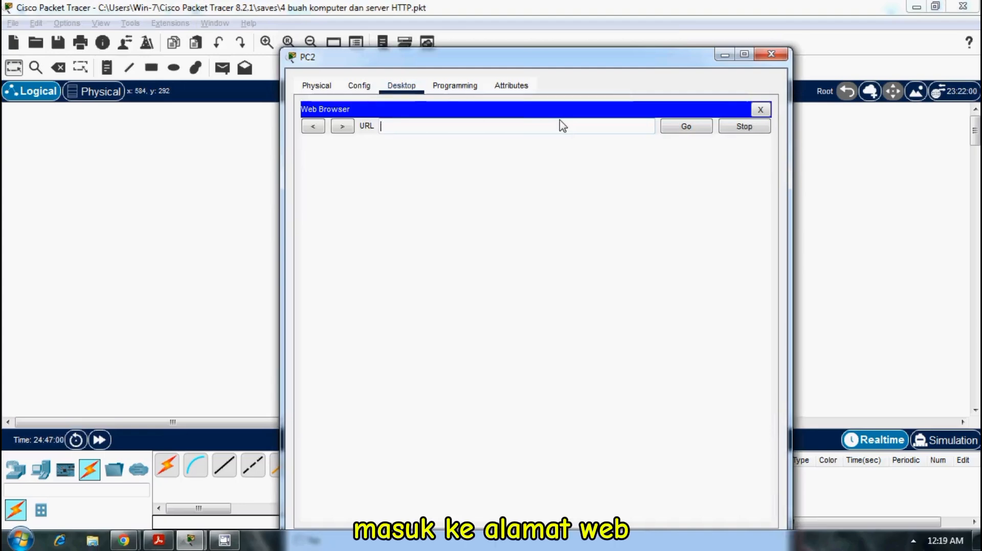
pyautogui.write('ja')
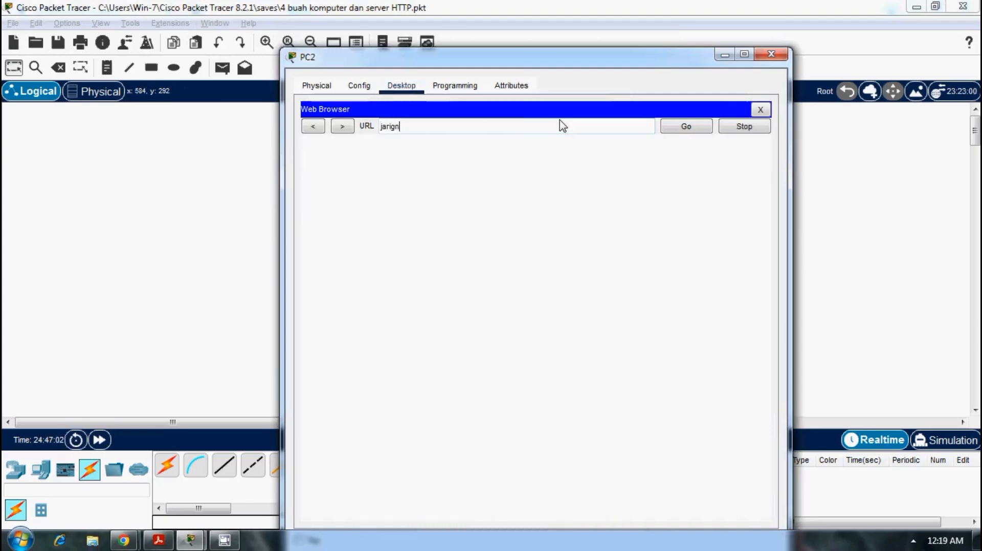
pyautogui.write('ringankomputer')
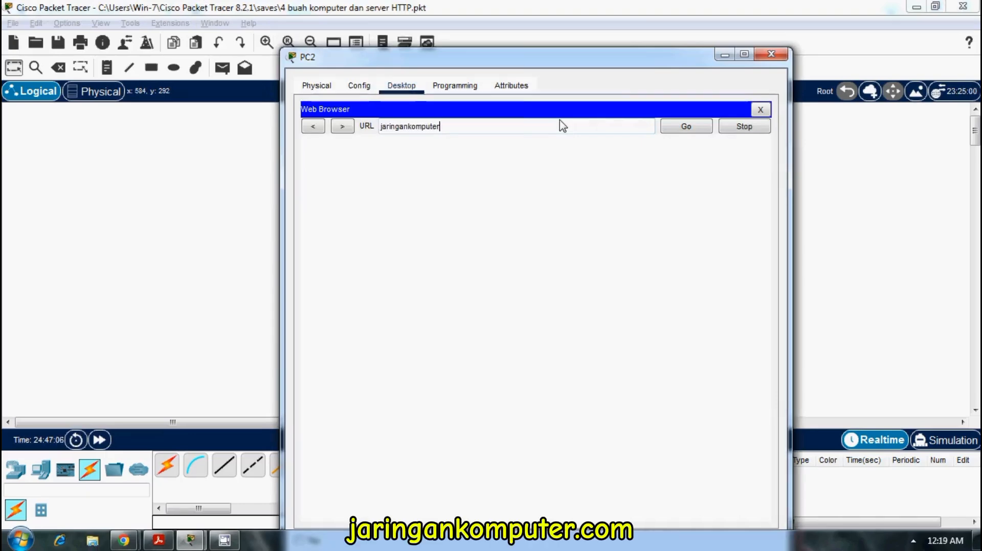
pyautogui.write('.com')
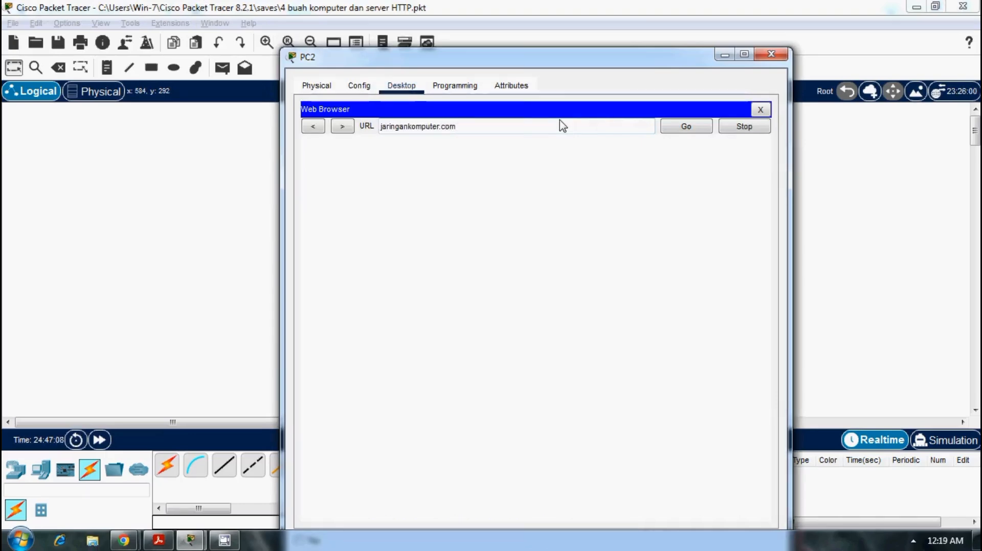
pyautogui.press('Return')
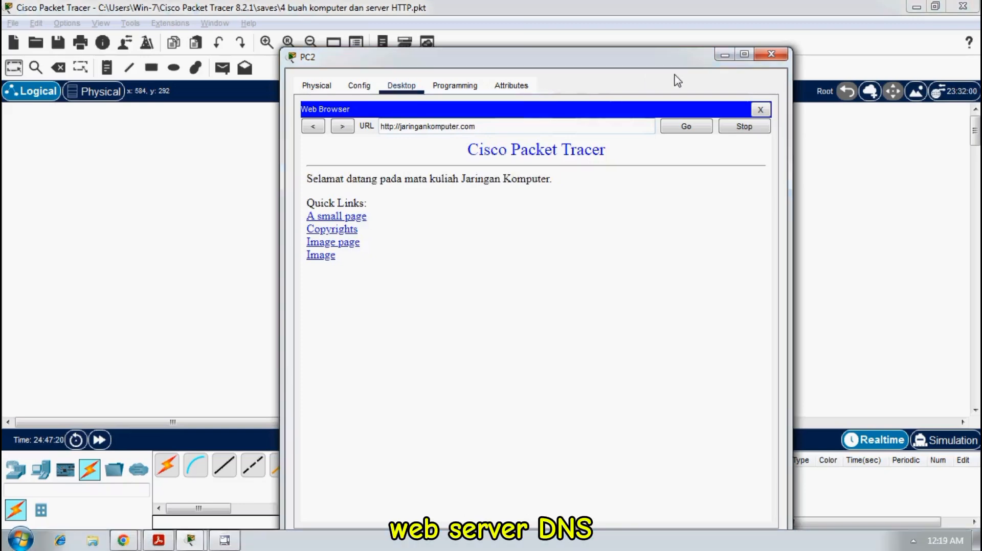
pyautogui.click(771, 54)
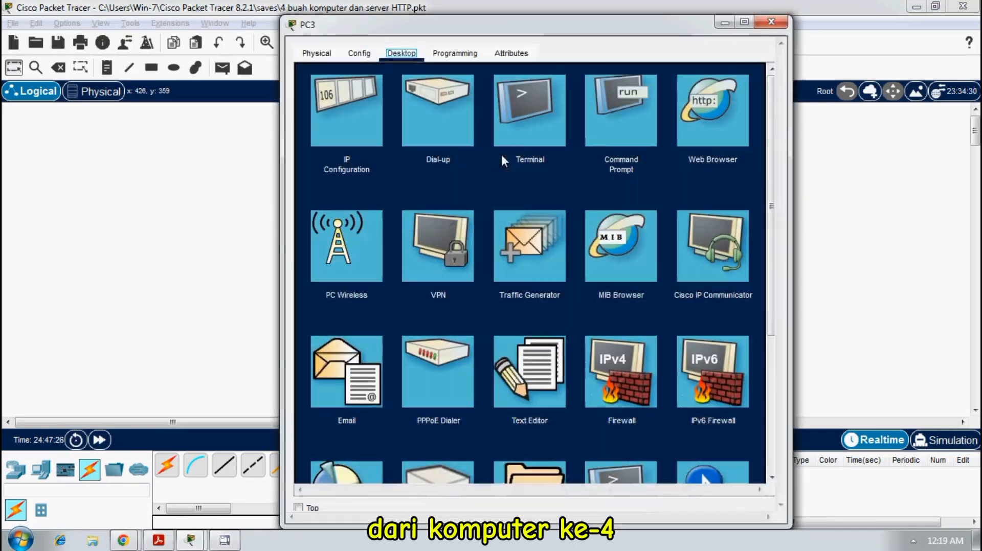
# Step: Load jaringankomputer.com in PC3's web browser to test domain-name access, and move PC3's window aside to uncover the PCs in the topology
pyautogui.click(708, 102)
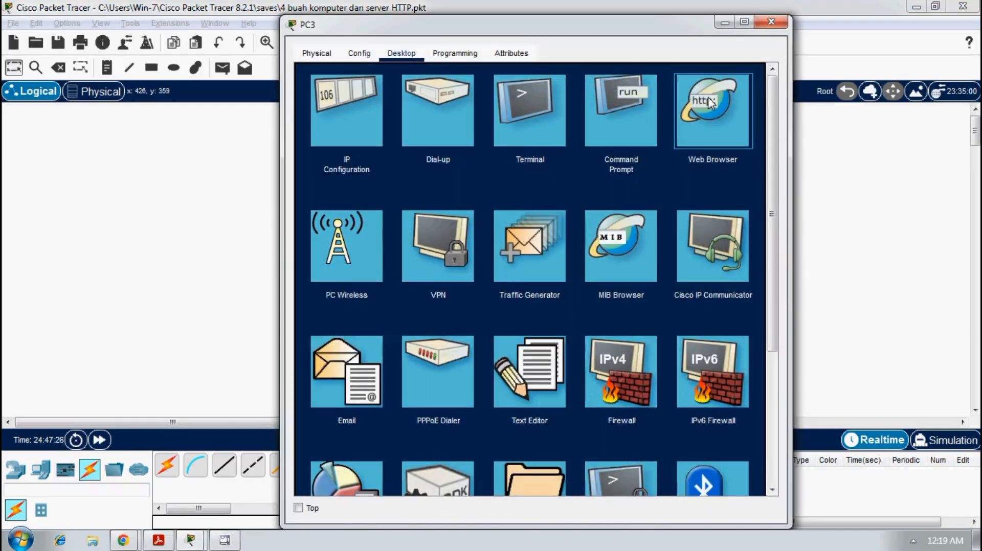
pyautogui.click(708, 101)
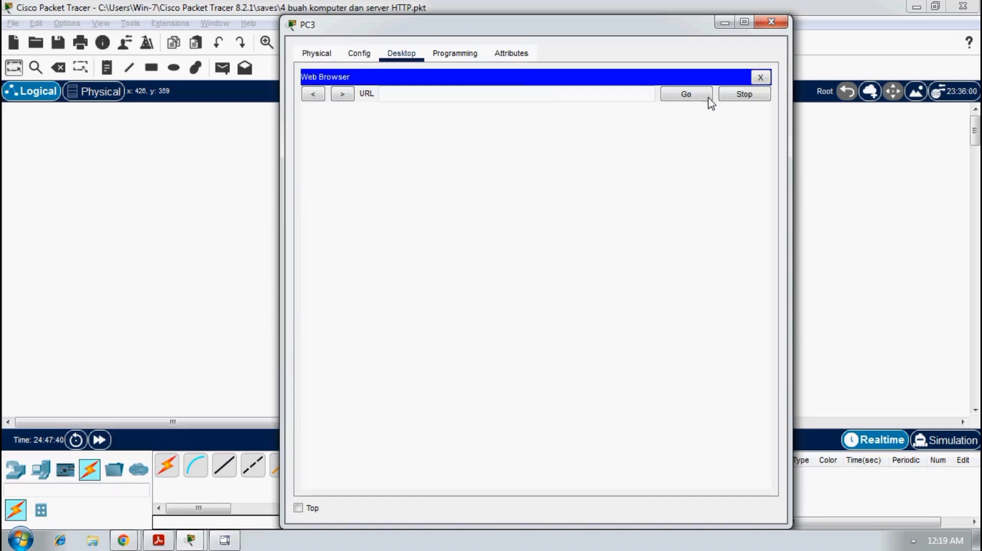
pyautogui.click(543, 99)
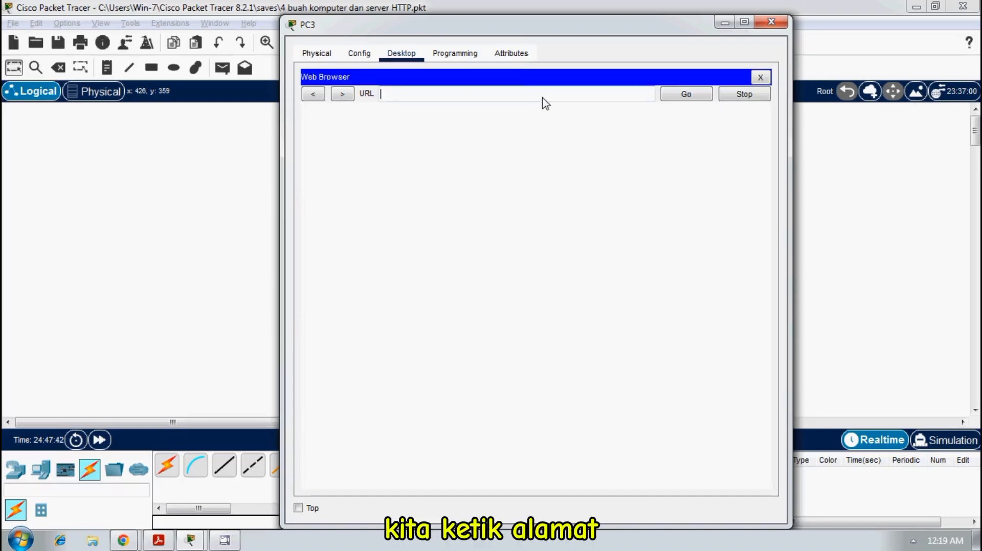
pyautogui.write('jaringan')
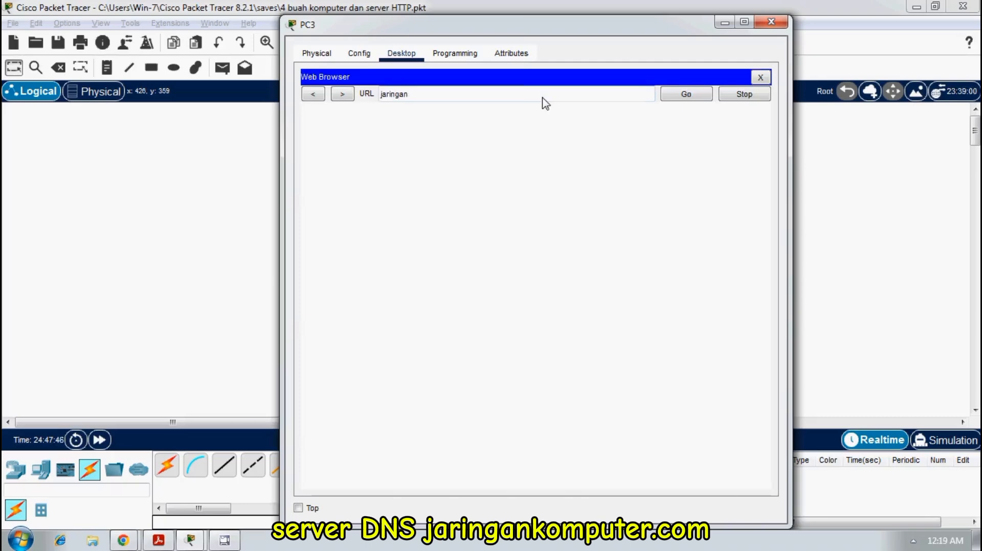
pyautogui.write('komp')
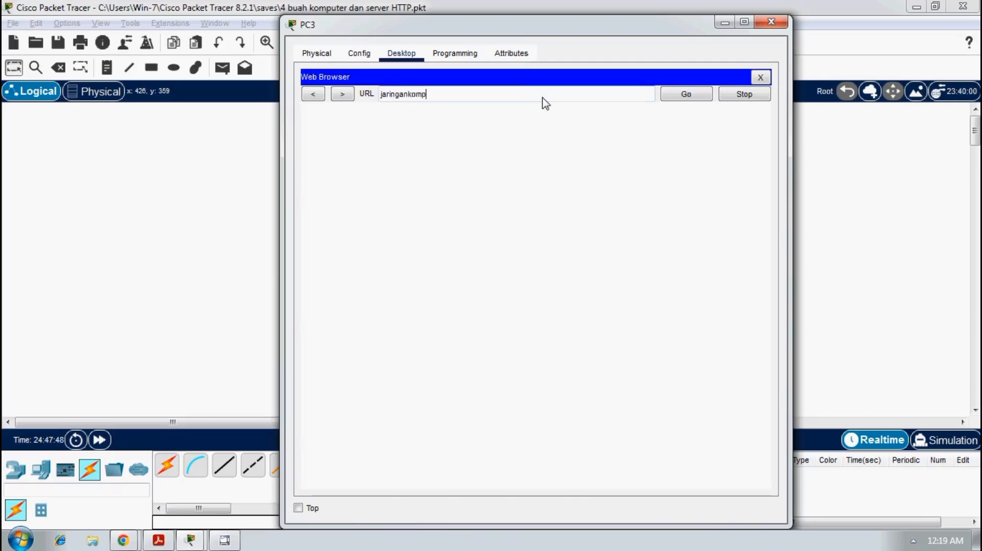
pyautogui.write('uter.com')
pyautogui.press('Return')
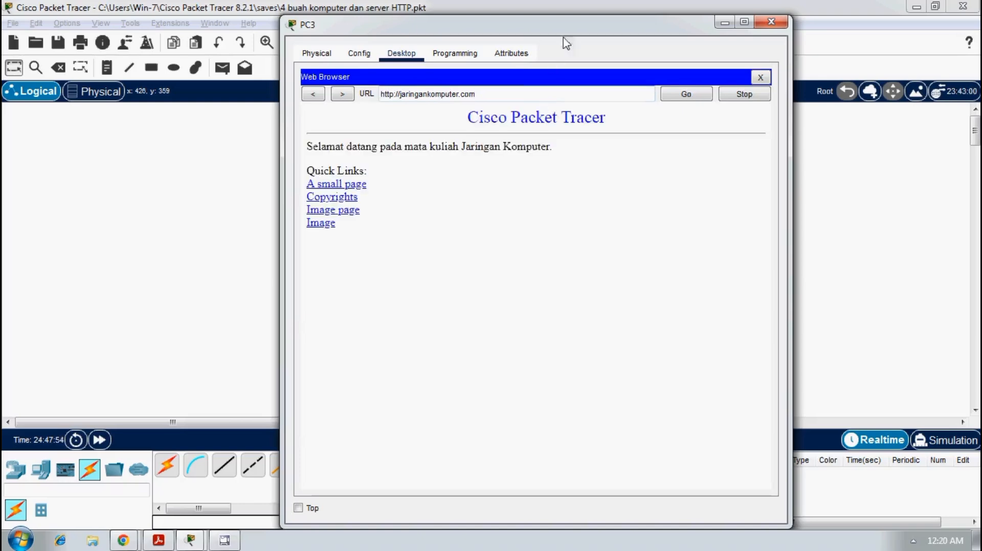
pyautogui.moveTo(563, 30); pyautogui.dragTo(708, 28)
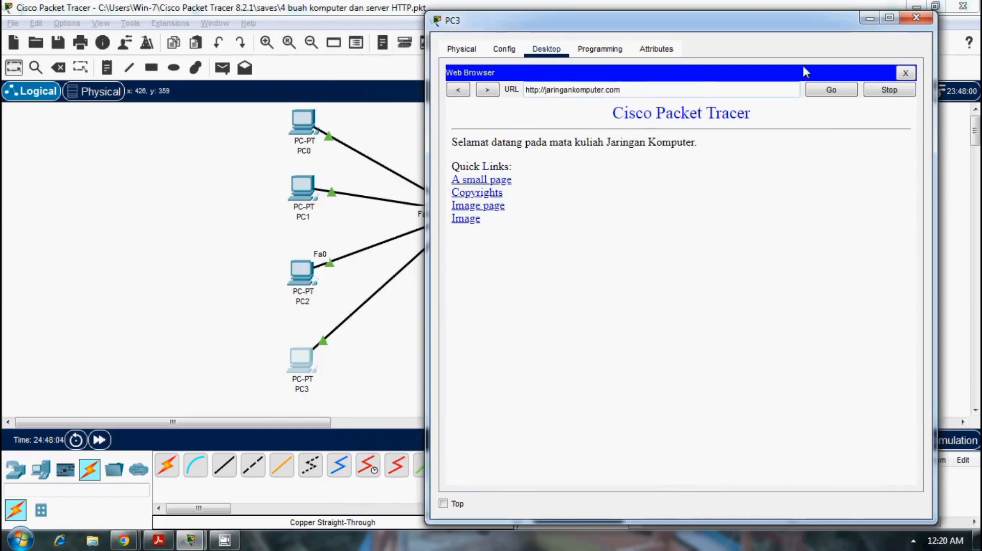
# Step: Close the PC3 window and switch to Chrome to review the network diagram and instructions of assignment question 4
pyautogui.click(915, 18)
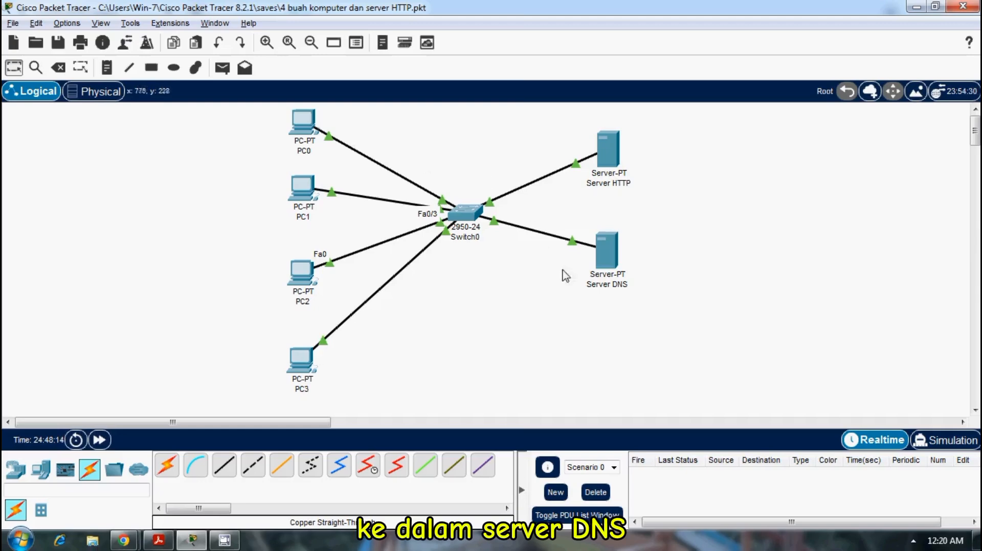
pyautogui.moveTo(606, 292)
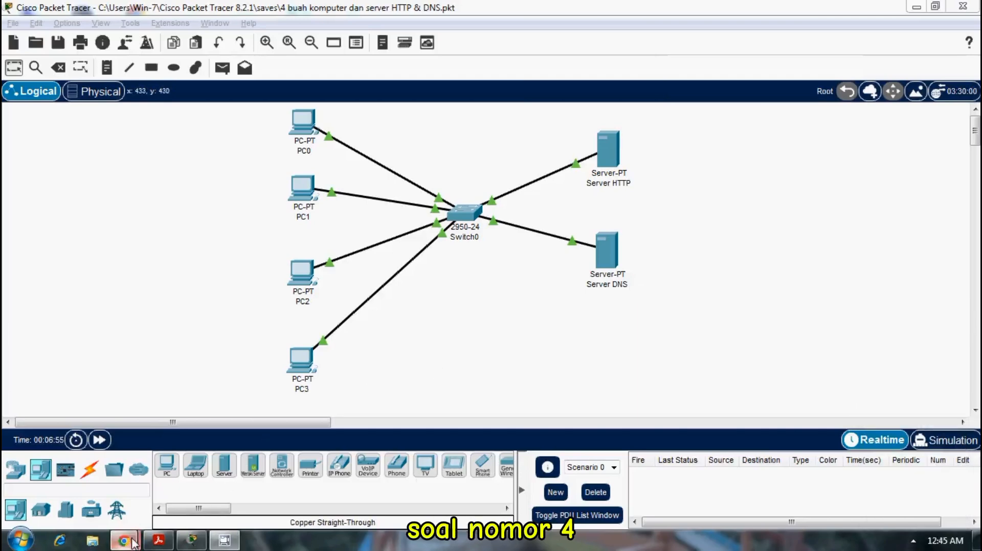
pyautogui.moveTo(123, 541)
pyautogui.click(118, 487)
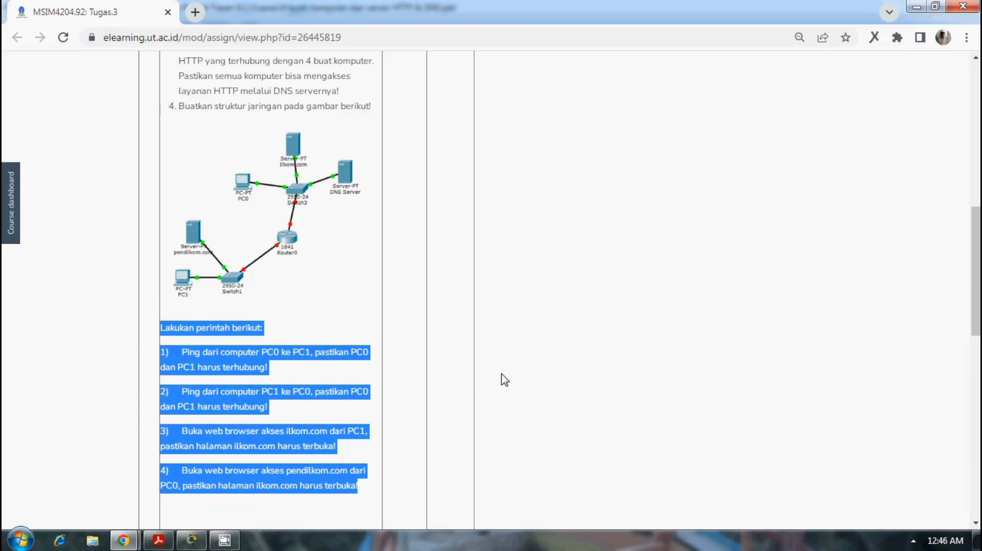
# Step: Return to Cisco Packet Tracer and create a new, empty network file
pyautogui.click(192, 540)
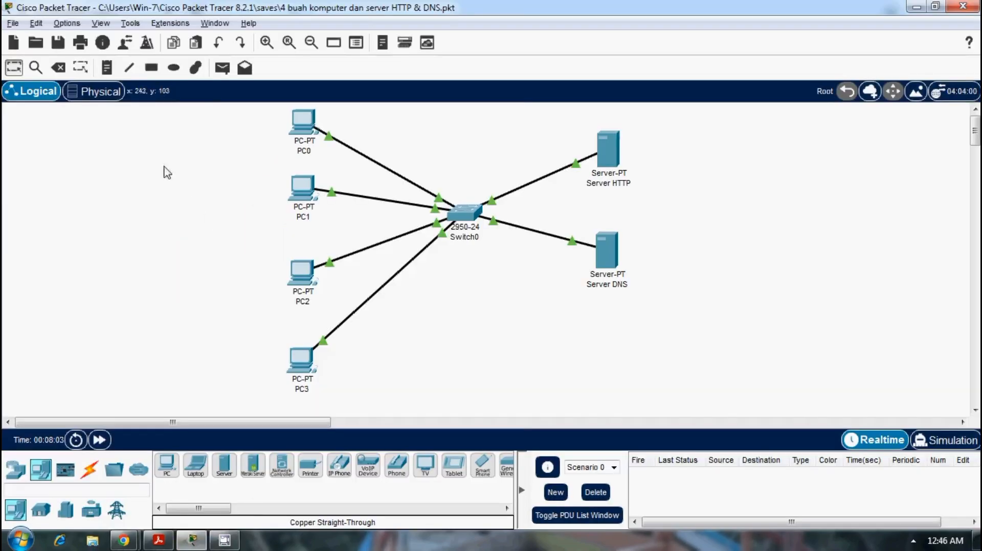
pyautogui.click(12, 23)
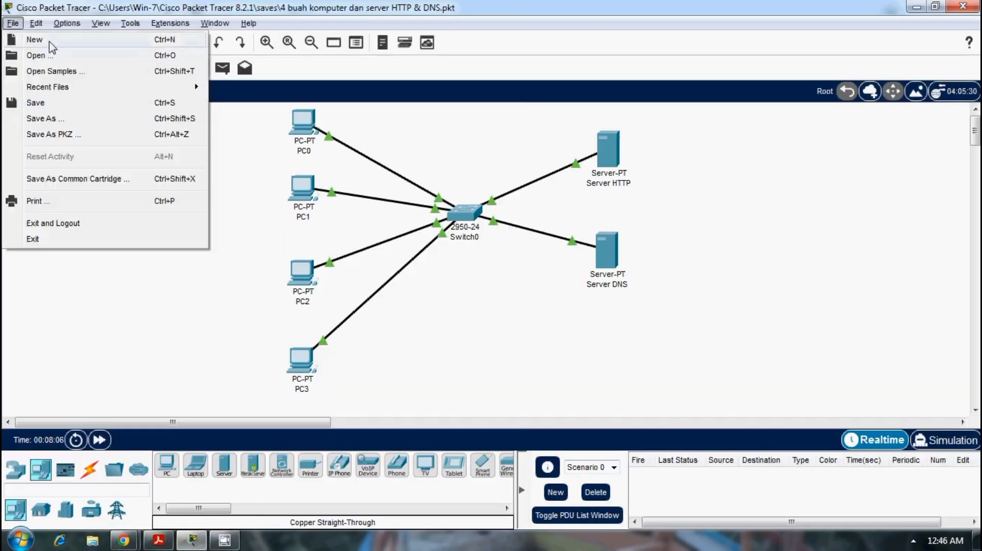
pyautogui.click(33, 40)
pyautogui.click(548, 290)
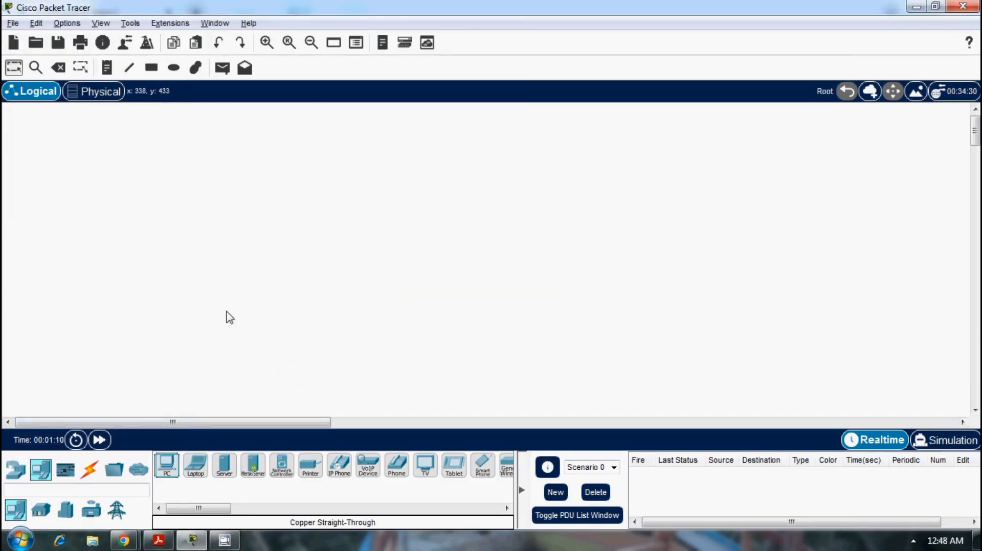
# Step: Place two PCs, PC0 in the lower-left area and PC1 in the upper-right area, checking against the assignment diagram
pyautogui.click(226, 317)
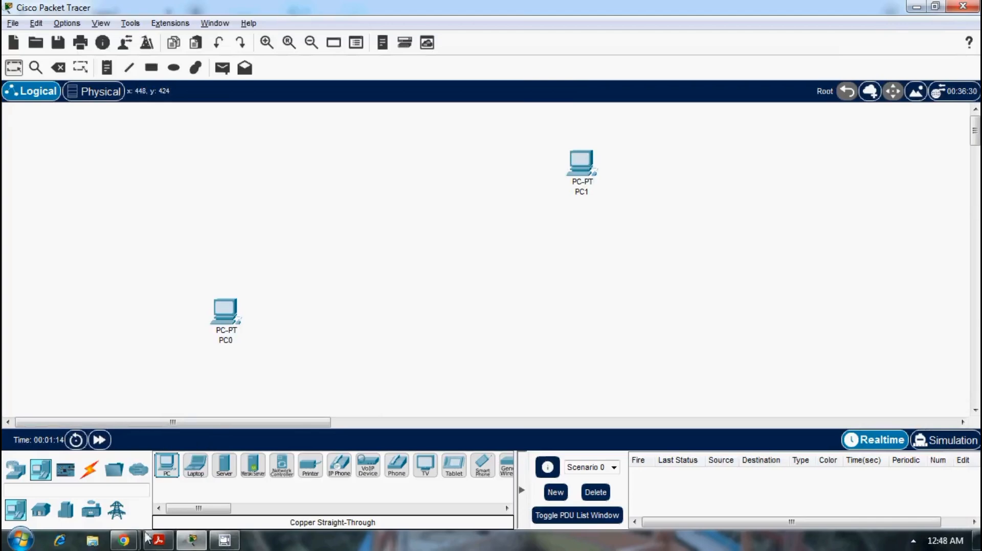
pyautogui.hotkey('alt', 'Tab')
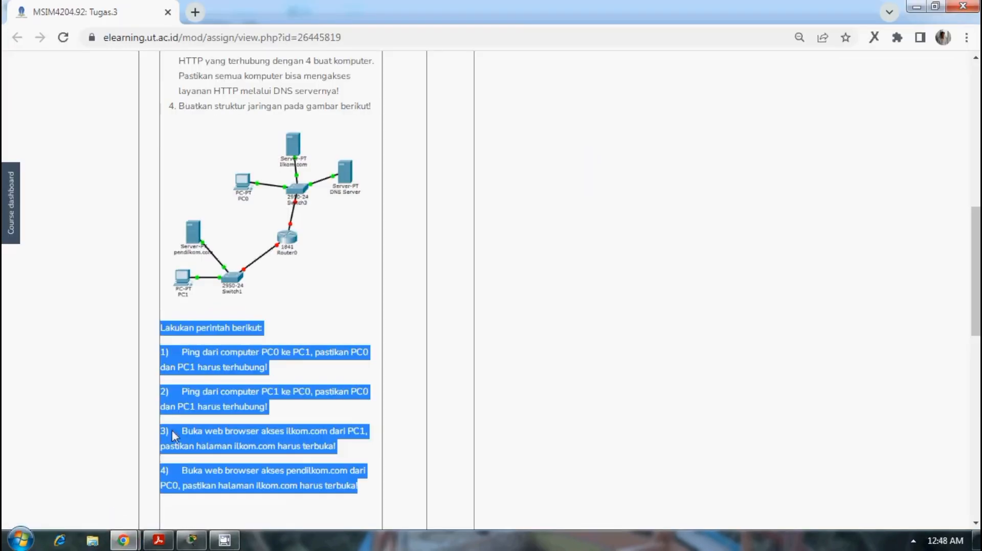
pyautogui.hotkey('alt', 'Tab')
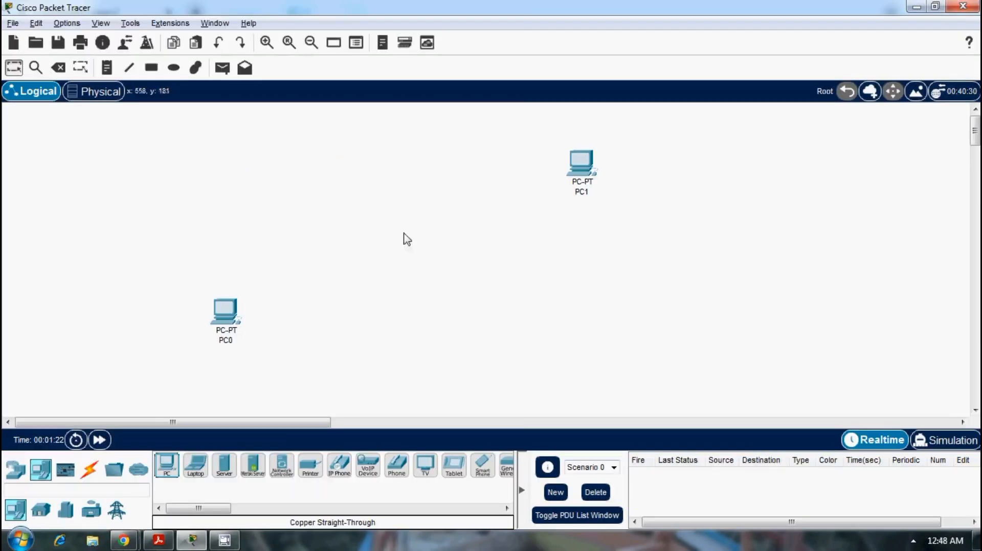
# Step: Place two 2950-24 switches, one to the right of PC0 and one to the right of PC1
pyautogui.click(15, 470)
pyautogui.click(41, 510)
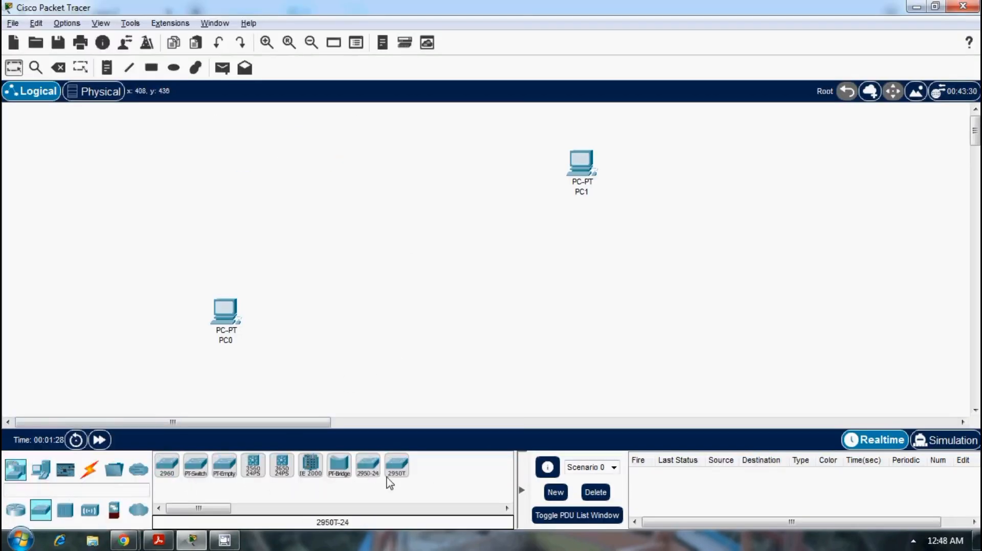
pyautogui.click(344, 332)
pyautogui.moveTo(344, 331); pyautogui.dragTo(345, 313)
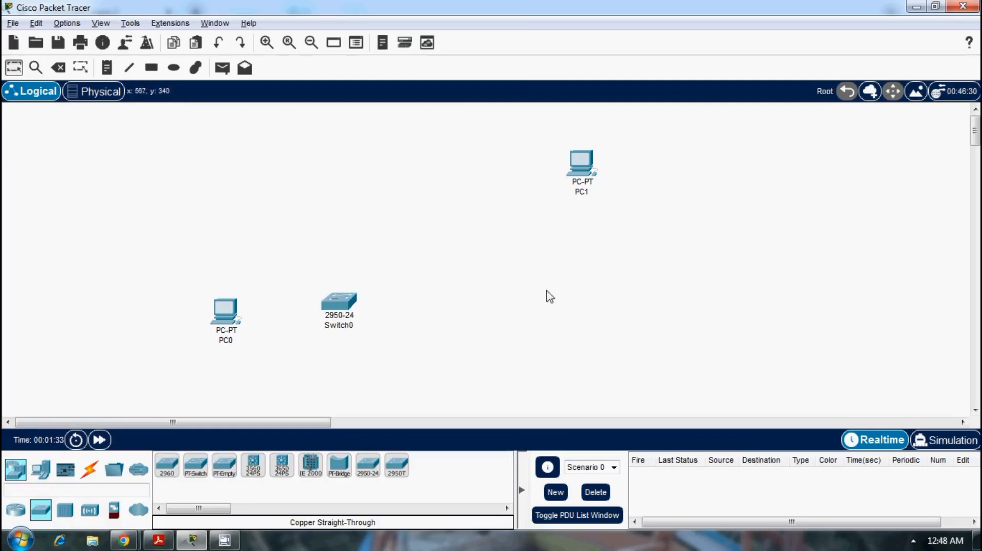
pyautogui.click(374, 465)
pyautogui.click(701, 185)
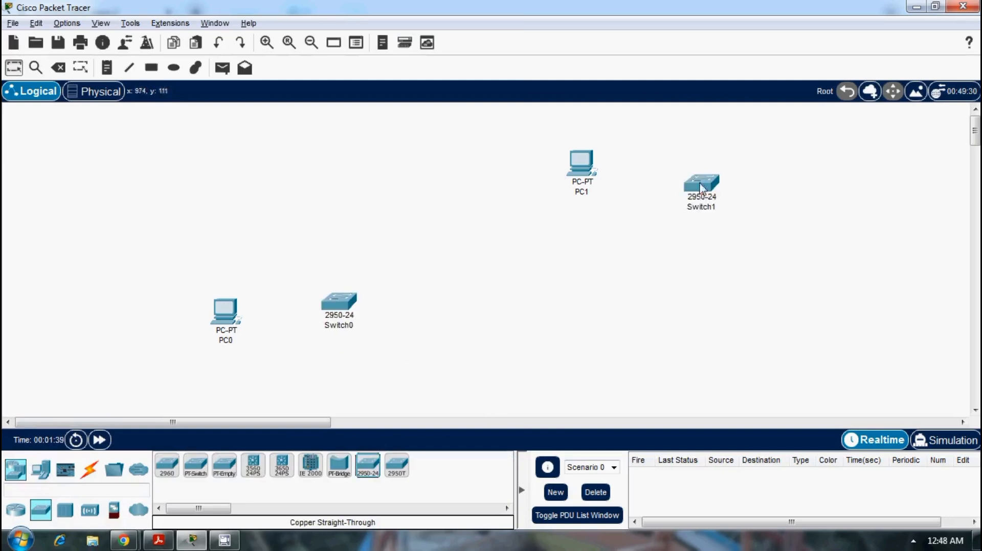
# Step: Check the assignment diagram, place a server above Switch0 and name it "Server pendilkom.com"
pyautogui.hotkey('alt', 'Tab')
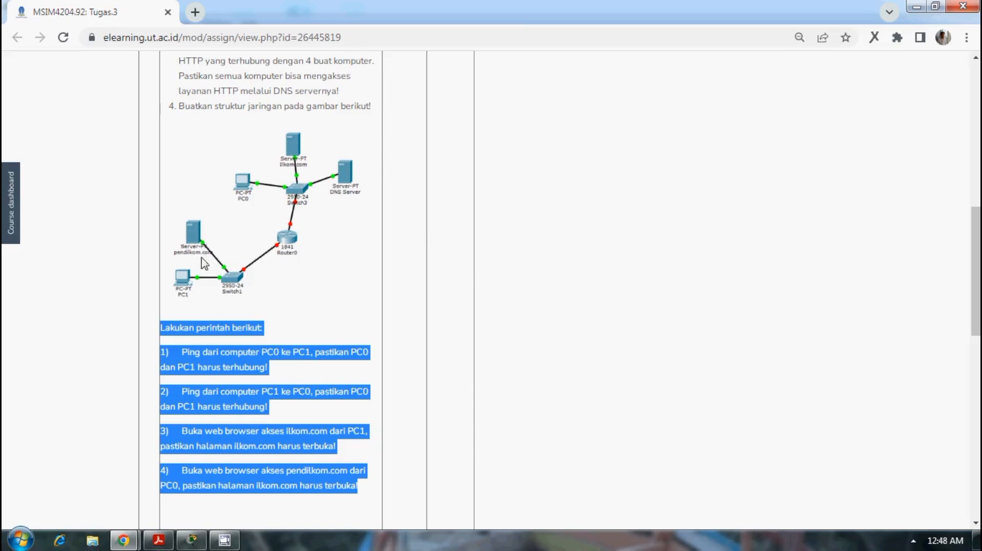
pyautogui.hotkey('alt', 'Tab')
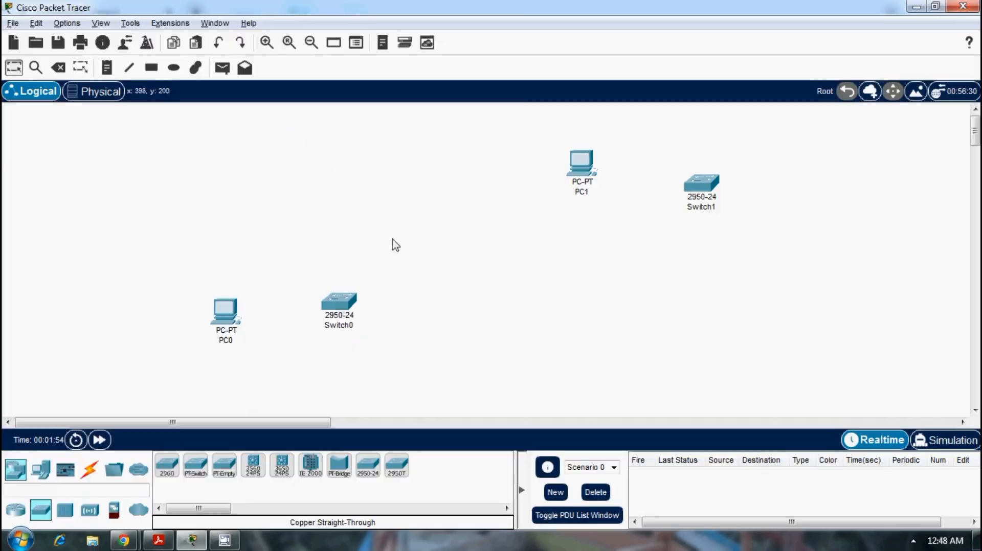
pyautogui.click(40, 469)
pyautogui.click(348, 207)
pyautogui.click(351, 240)
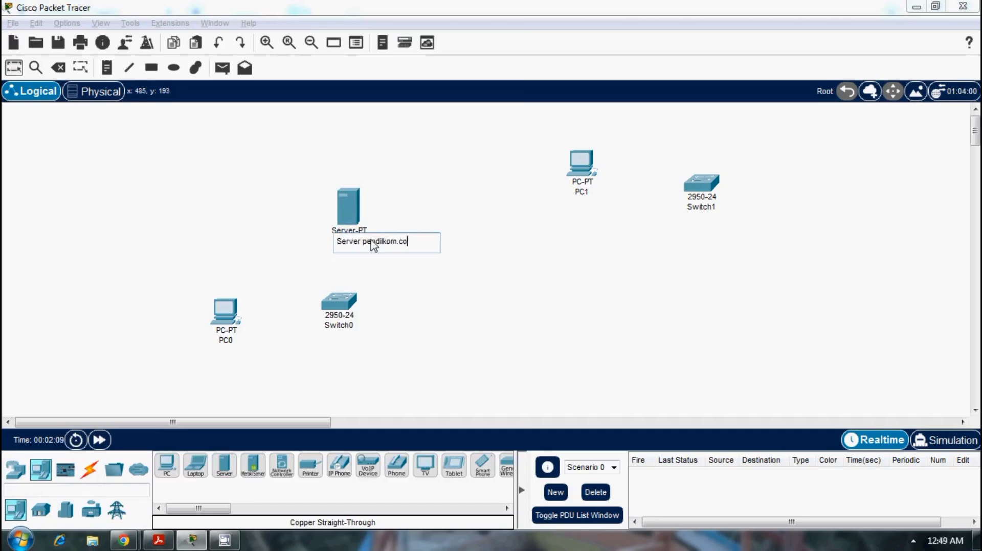
pyautogui.click(439, 269)
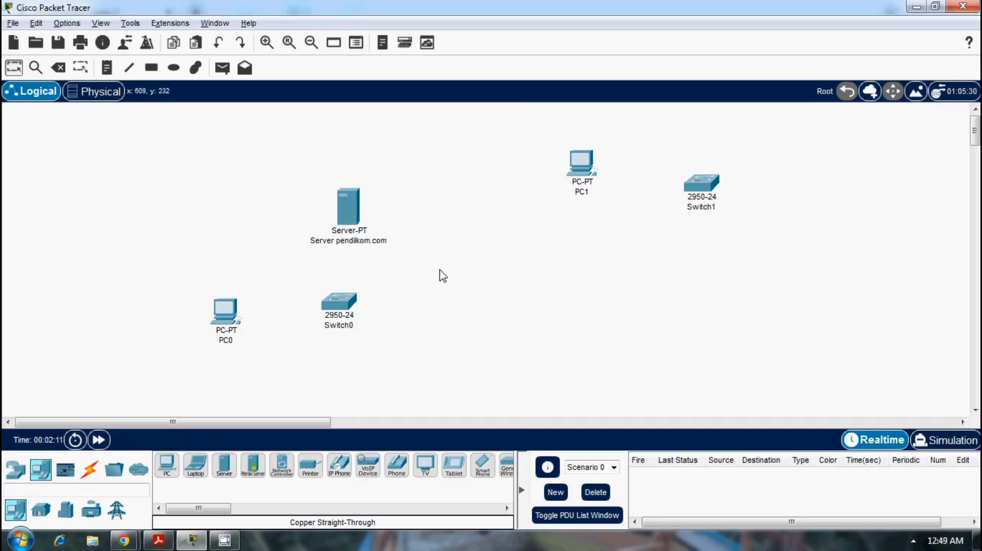
# Step: Place a second server to the upper right of Switch1 and check its name in the assignment diagram
pyautogui.click(227, 467)
pyautogui.click(772, 132)
pyautogui.hotkey('alt', 'Tab')
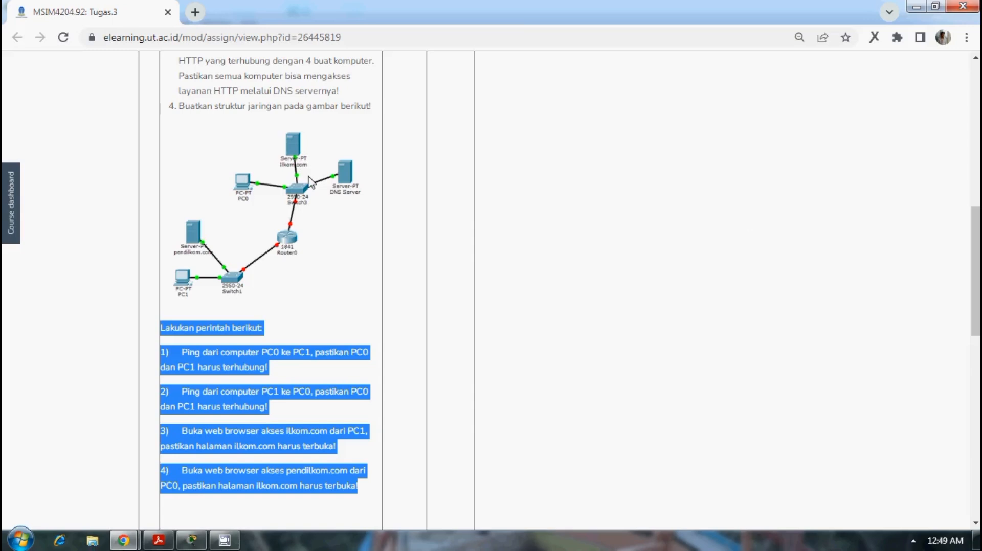
pyautogui.hotkey('alt', 'Tab')
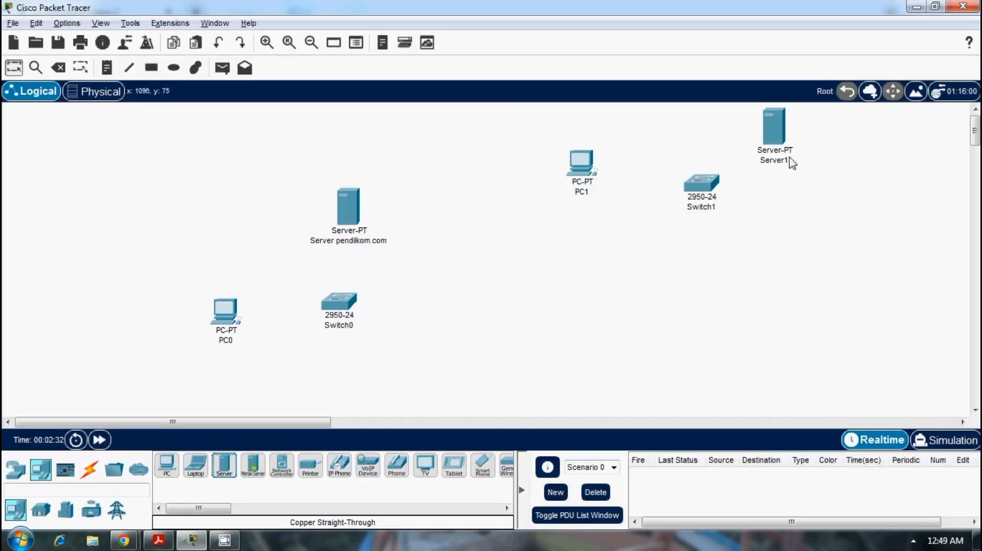
# Step: Shorten the display name of the server above Switch0 to "pendilkom.com"
pyautogui.click(356, 244)
pyautogui.press('Delete')
pyautogui.press('Delete')
pyautogui.press('Delete')
pyautogui.press('Delete')
pyautogui.press('Delete')
pyautogui.press('Delete')
pyautogui.press('Delete')
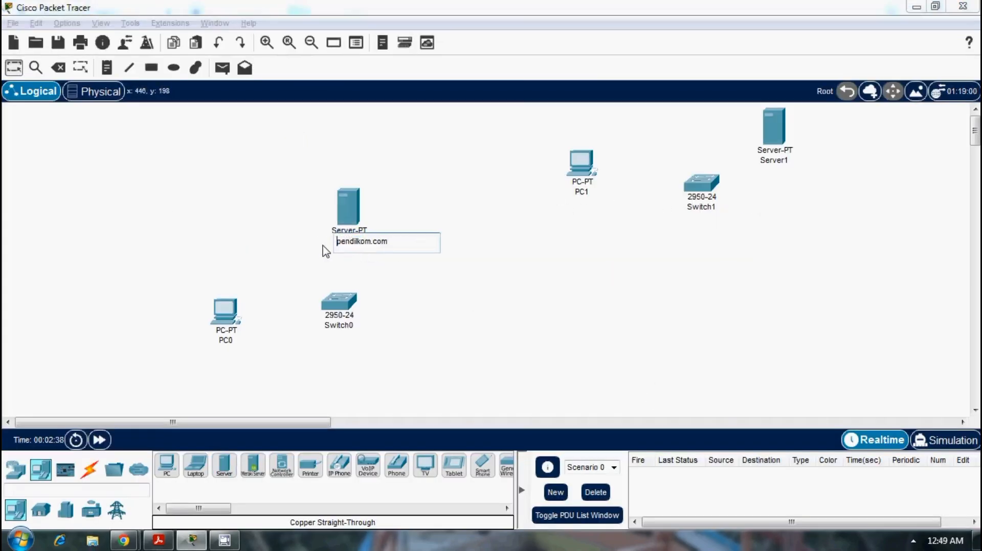
pyautogui.press('Return')
# Step: Rename the server near Switch1 to "ilkom.com"
pyautogui.click(777, 160)
pyautogui.doubleClick(764, 161)
pyautogui.write('ilko')
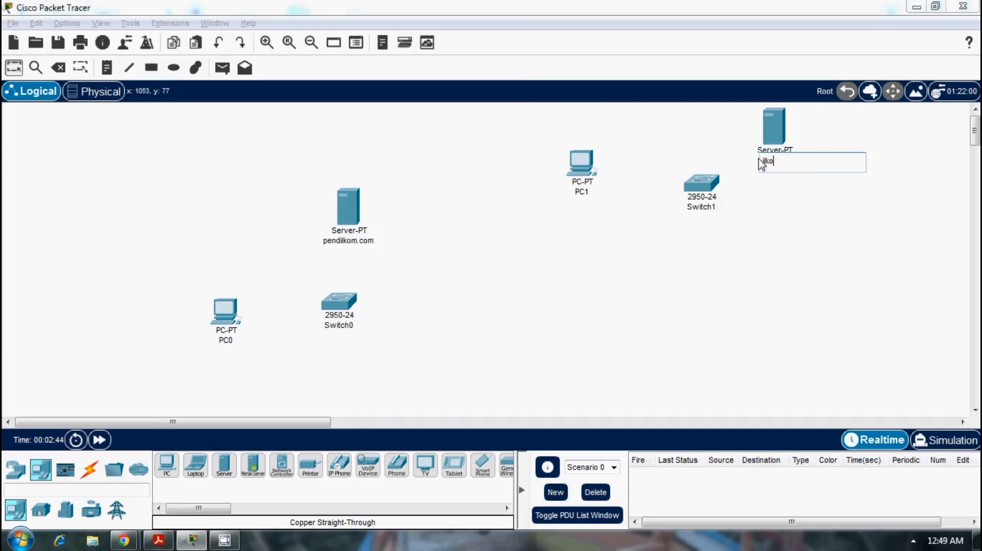
pyautogui.write('m.com')
pyautogui.press('Return')
# Step: Place a third server below ilkom.com and name it "DNS Server" as in the assignment diagram
pyautogui.hotkey('alt', 'Tab')
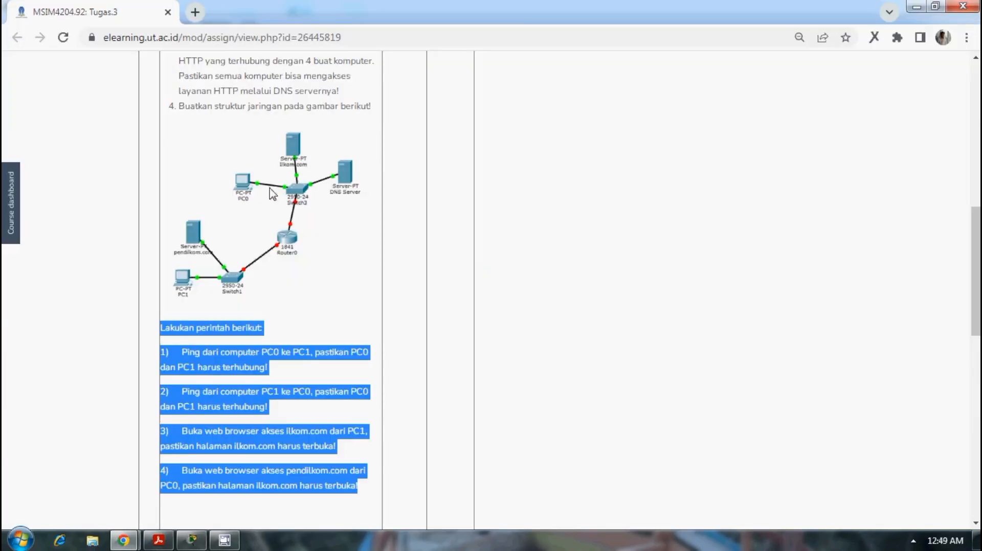
pyautogui.hotkey('alt', 'Tab')
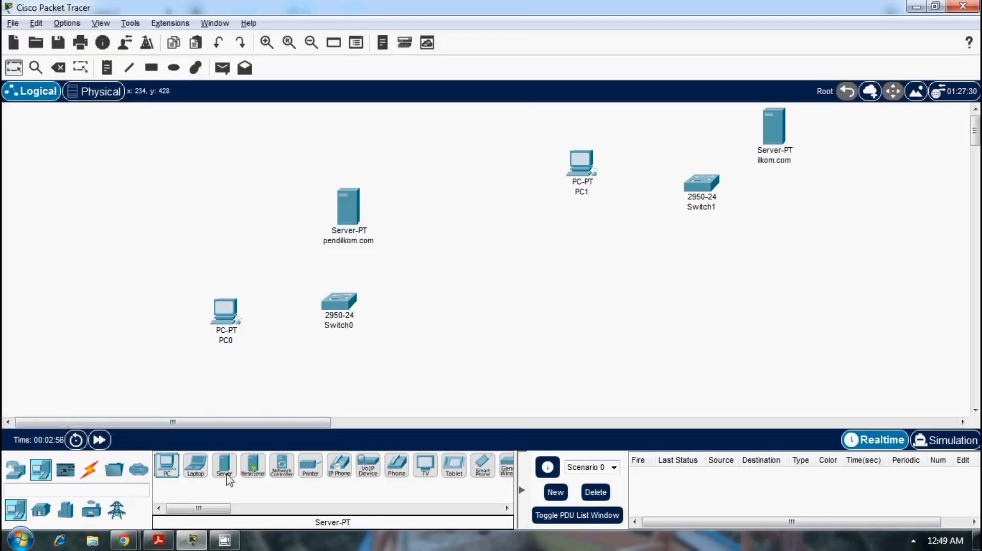
pyautogui.click(793, 206)
pyautogui.click(800, 242)
pyautogui.moveTo(800, 246); pyautogui.dragTo(797, 246)
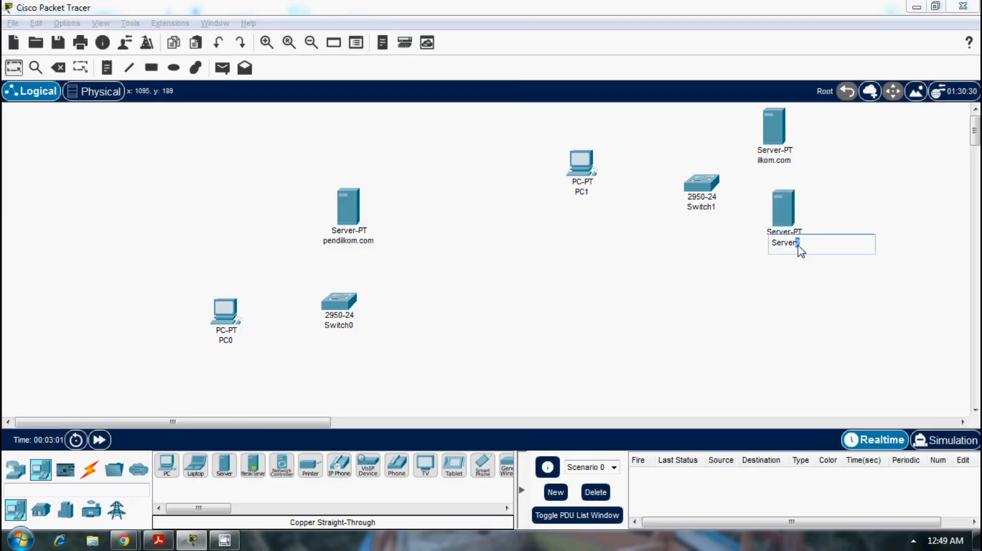
pyautogui.press('Return')
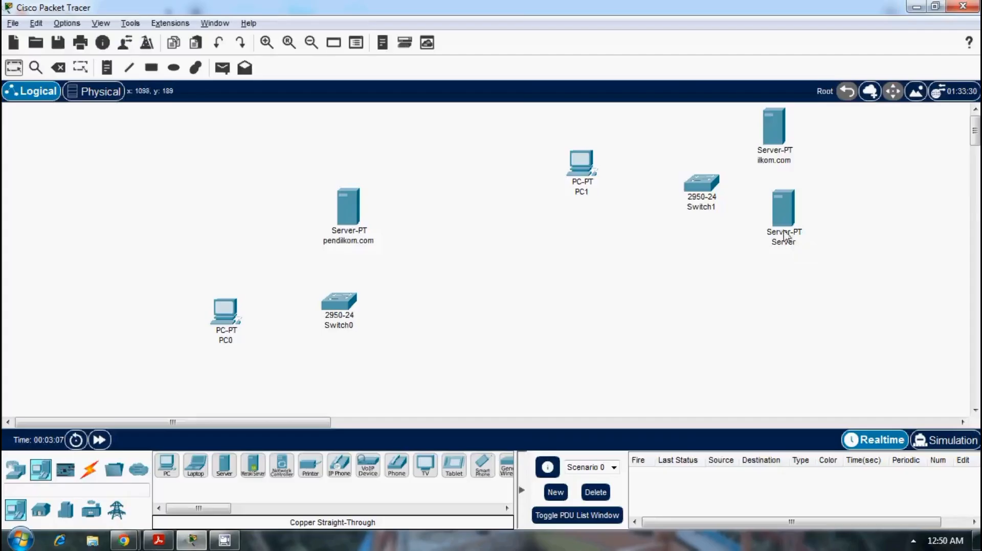
pyautogui.click(124, 540)
pyautogui.hotkey('alt', 'Tab')
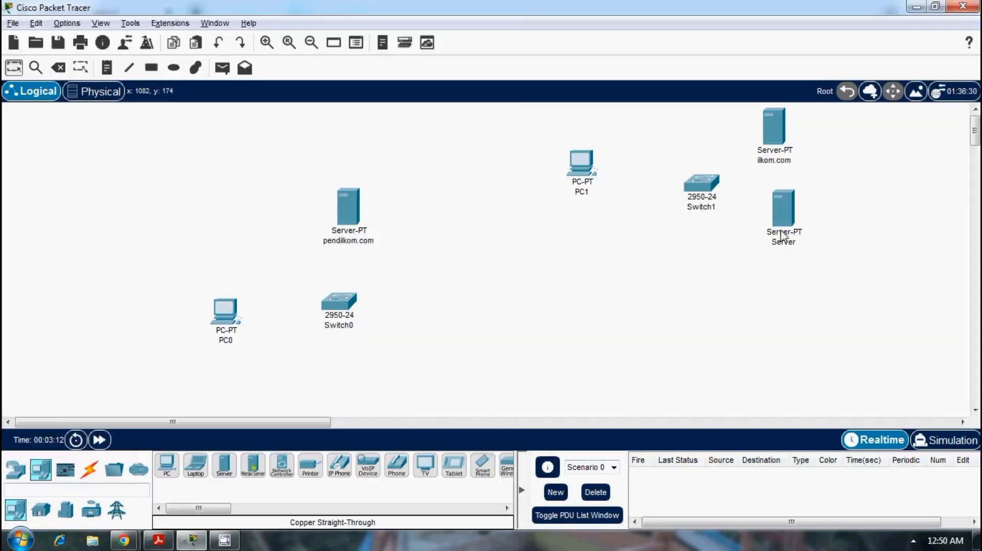
pyautogui.click(779, 243)
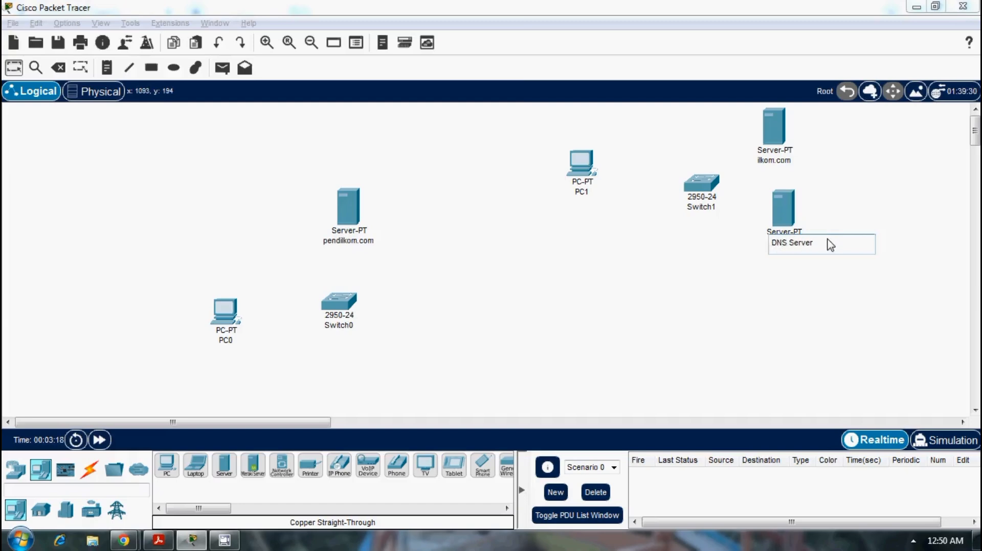
pyautogui.click(832, 289)
# Step: Rearrange the devices to match the diagram: ilkom.com above Switch1, PC1 and DNS Server on either side, pendilkom.com higher, PC0 nearer Switch0
pyautogui.moveTo(579, 182); pyautogui.dragTo(612, 206)
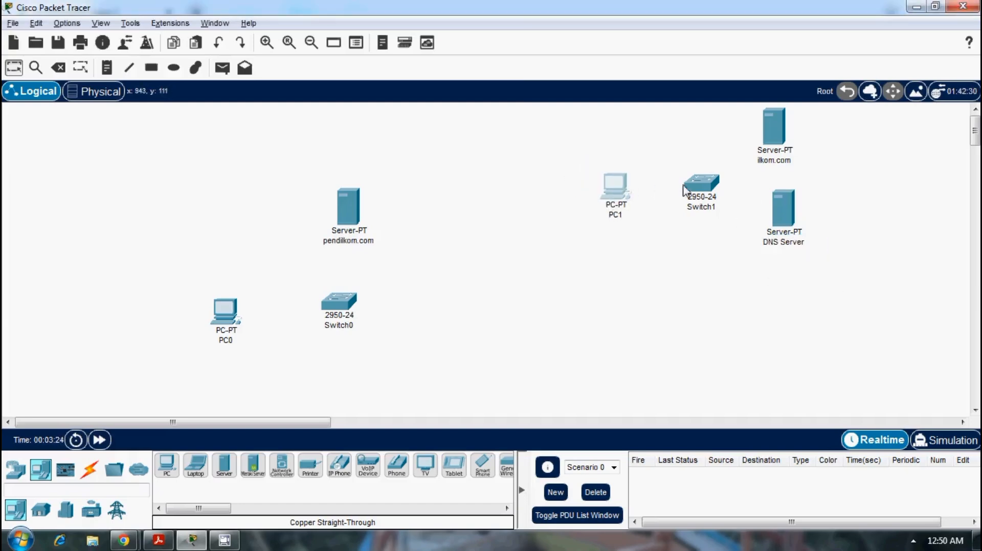
pyautogui.moveTo(690, 196); pyautogui.dragTo(684, 226)
pyautogui.hotkey('alt', 'Tab')
pyautogui.hotkey('alt', 'Tab')
pyautogui.moveTo(754, 143); pyautogui.dragTo(683, 143)
pyautogui.moveTo(778, 226); pyautogui.dragTo(781, 222)
pyautogui.moveTo(616, 188); pyautogui.dragTo(619, 214)
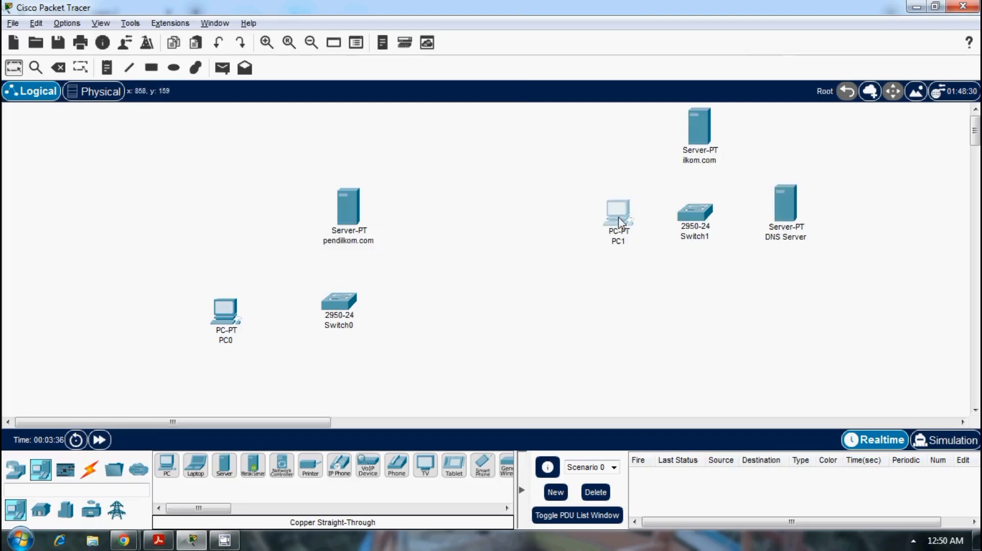
pyautogui.moveTo(355, 211); pyautogui.dragTo(354, 199)
pyautogui.moveTo(225, 308); pyautogui.dragTo(250, 308)
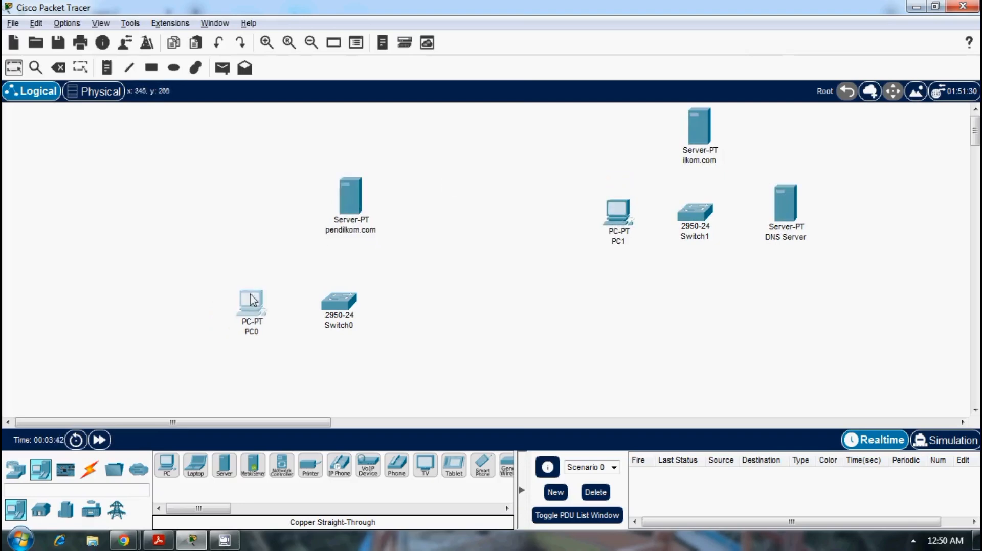
# Step: Check the router model in the assignment diagram and place a 1841 router below Switch1
pyautogui.hotkey('alt', 'Tab')
pyautogui.hotkey('alt', 'Tab')
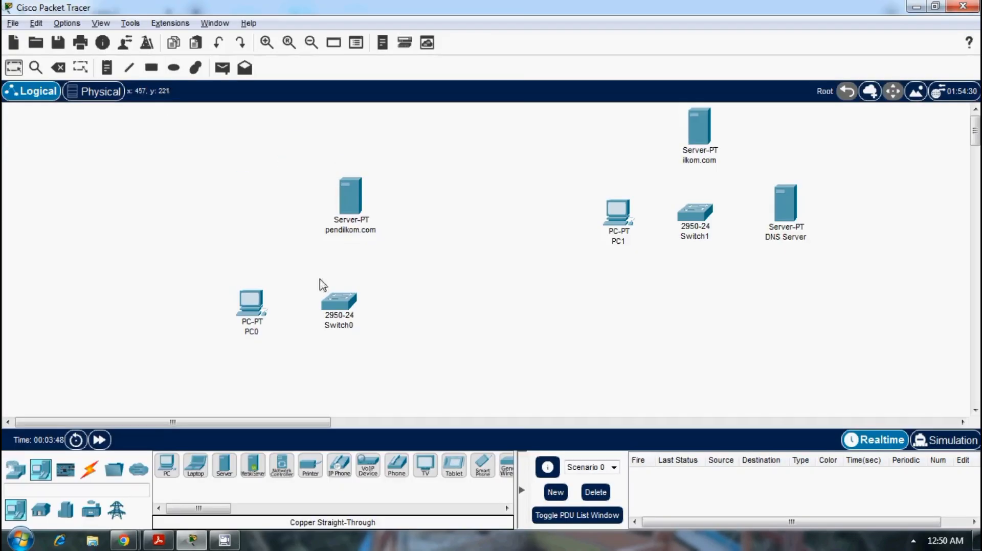
pyautogui.hotkey('alt', 'Tab')
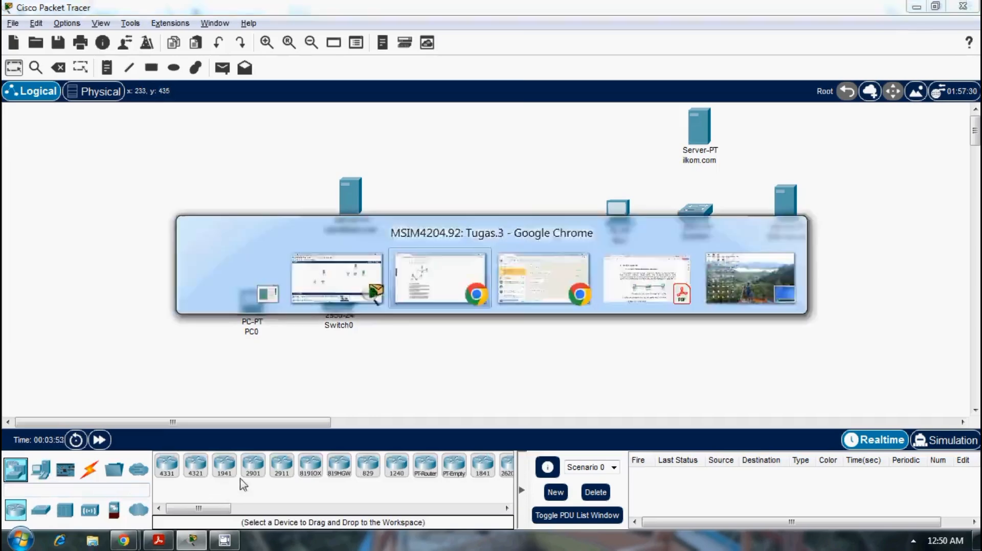
pyautogui.hotkey('alt', 'Tab')
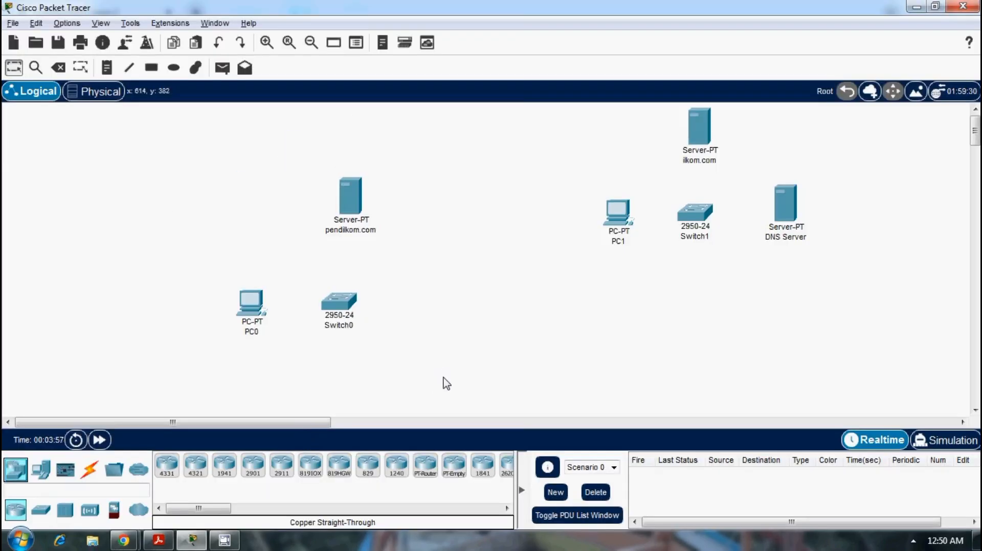
pyautogui.click(483, 465)
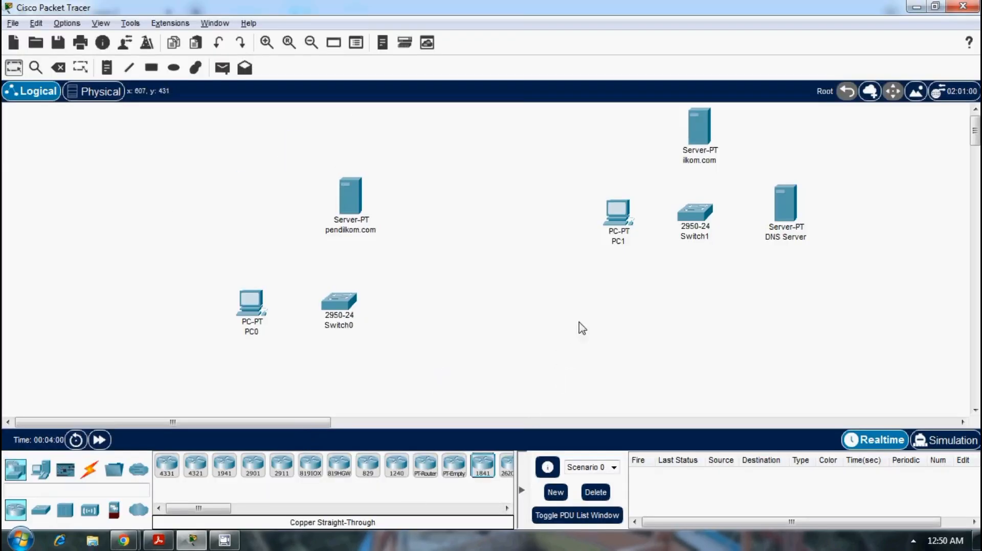
pyautogui.click(688, 320)
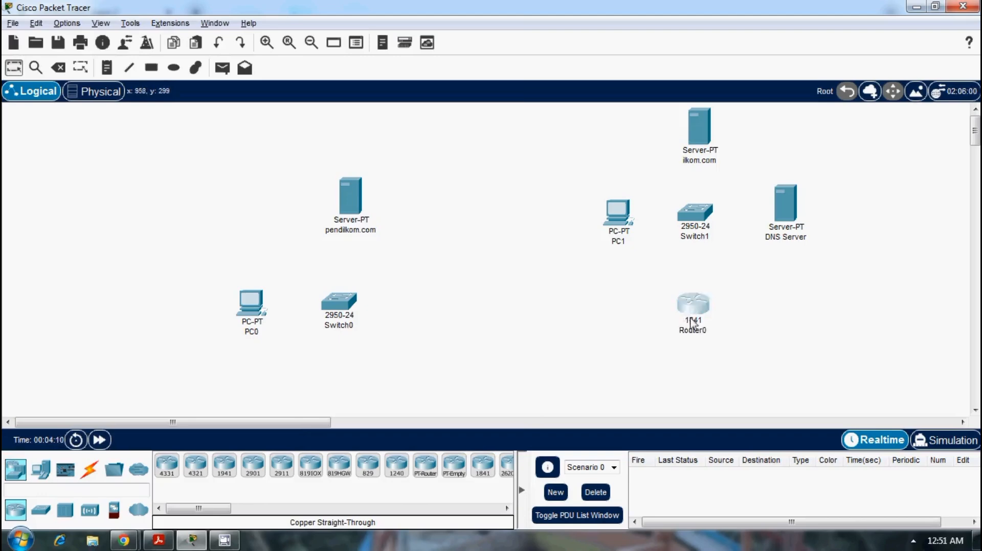
# Step: Move Switch0, PC0 and the pendilkom.com server closer to Router0, keeping pendilkom.com above Switch0 and PC0 beside it
pyautogui.moveTo(341, 318); pyautogui.dragTo(421, 346)
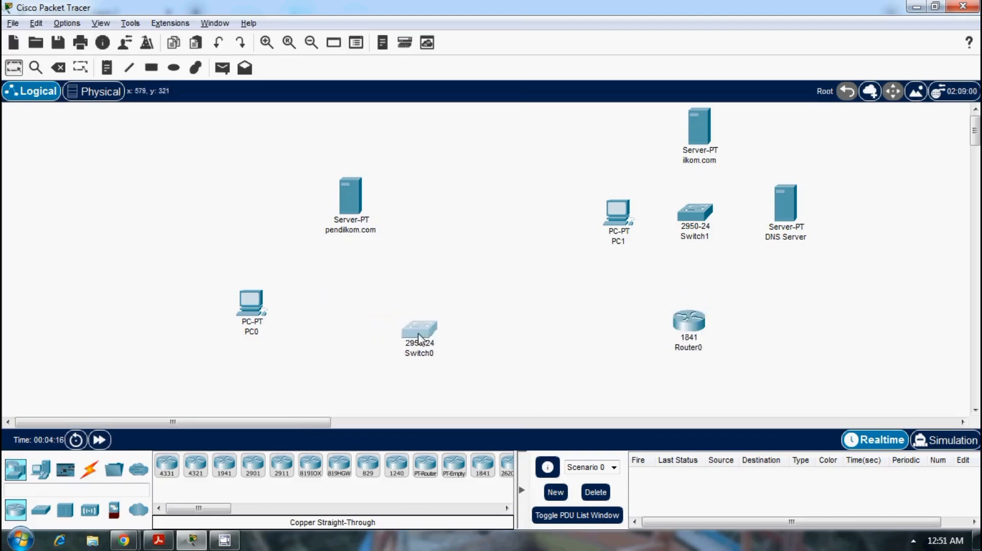
pyautogui.moveTo(251, 315); pyautogui.dragTo(333, 342)
pyautogui.moveTo(355, 205); pyautogui.dragTo(433, 220)
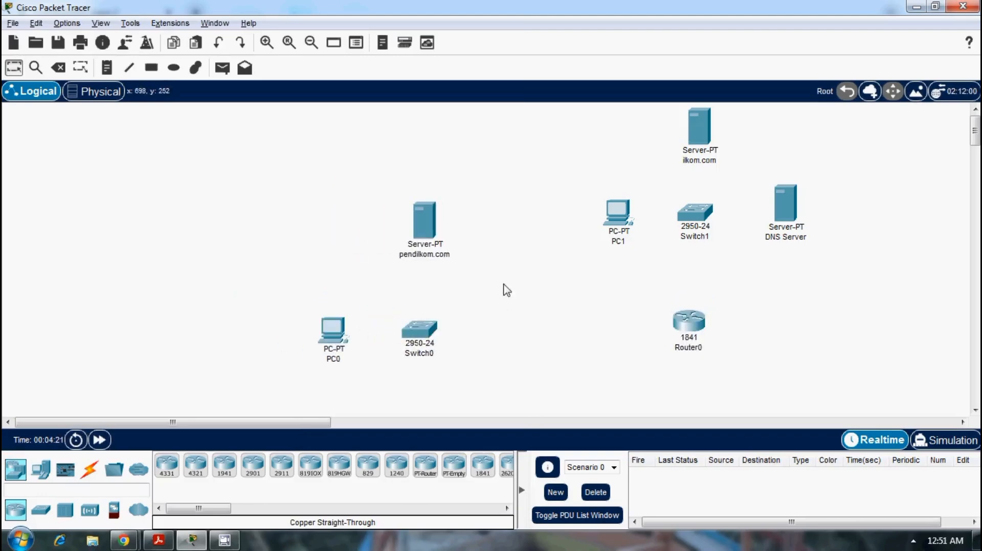
# Step: Connect PC0's FastEthernet0 to Switch0's FastEthernet0/1 with a copper straight-through cable
pyautogui.click(89, 469)
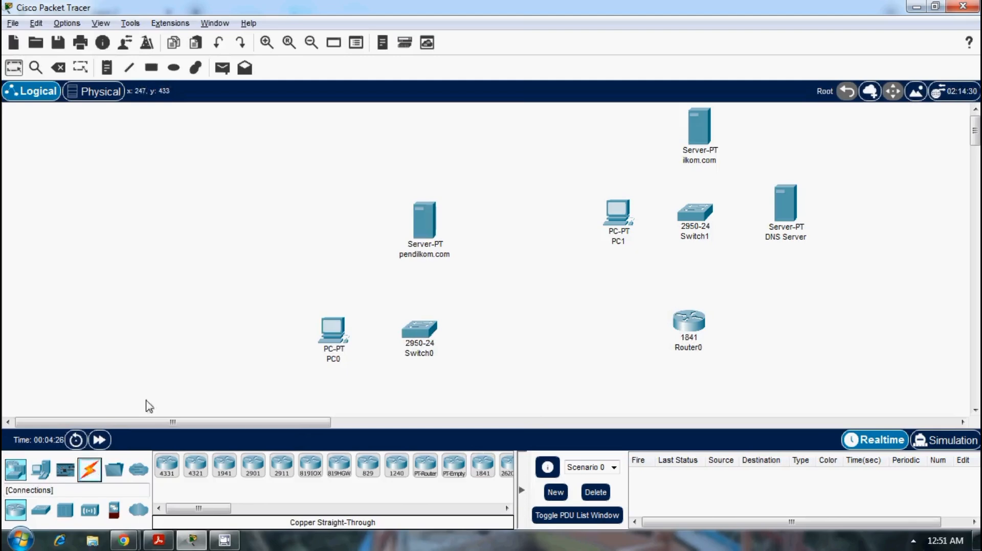
pyautogui.click(224, 465)
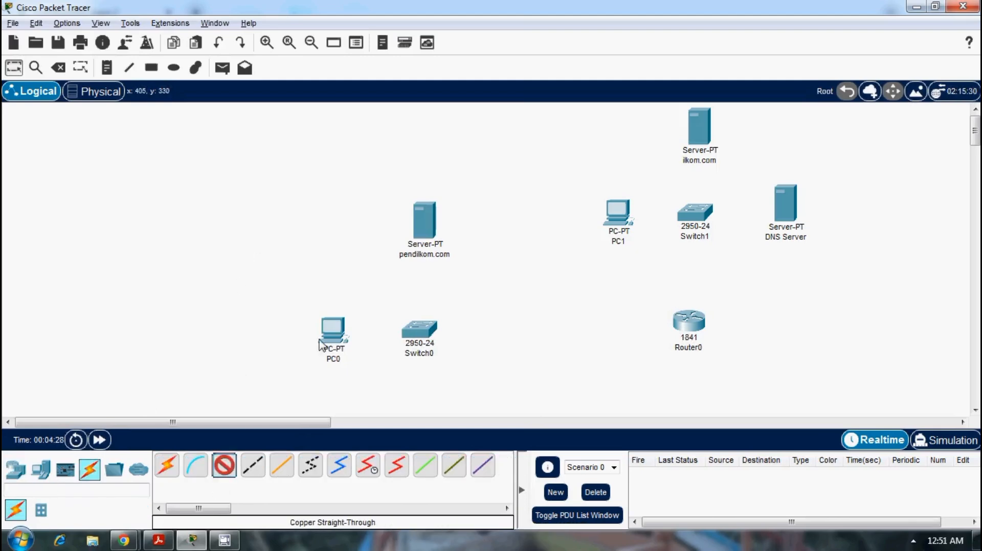
pyautogui.click(333, 338)
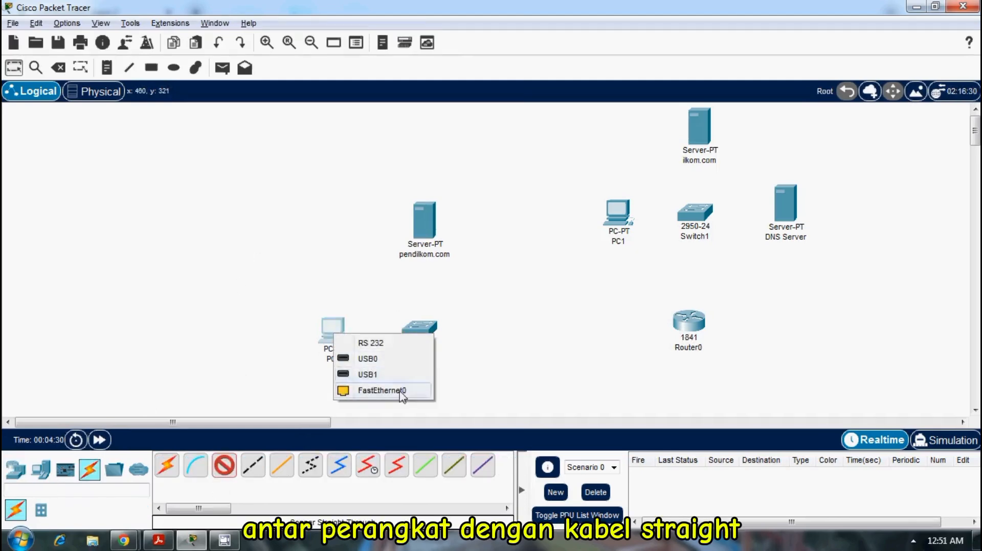
pyautogui.click(400, 389)
pyautogui.click(418, 330)
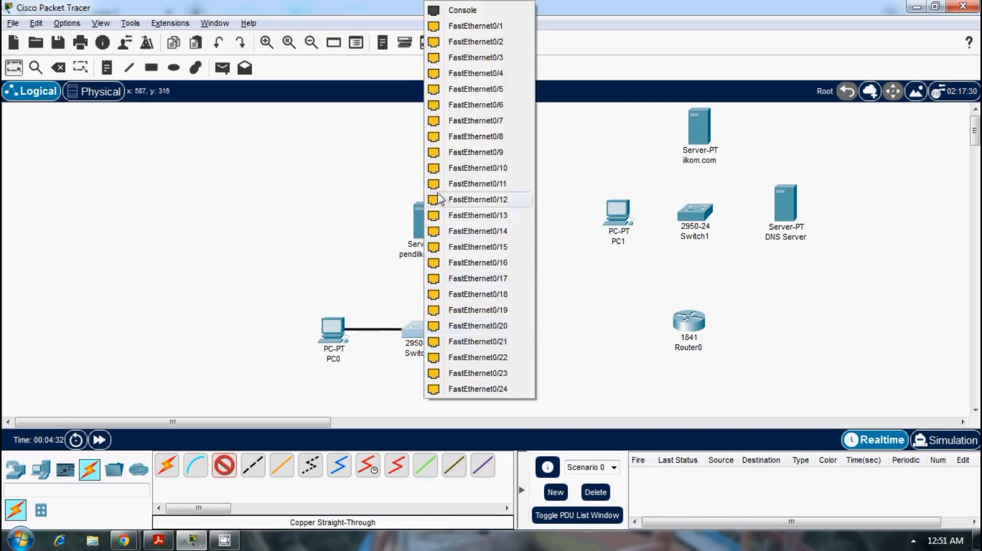
pyautogui.click(514, 29)
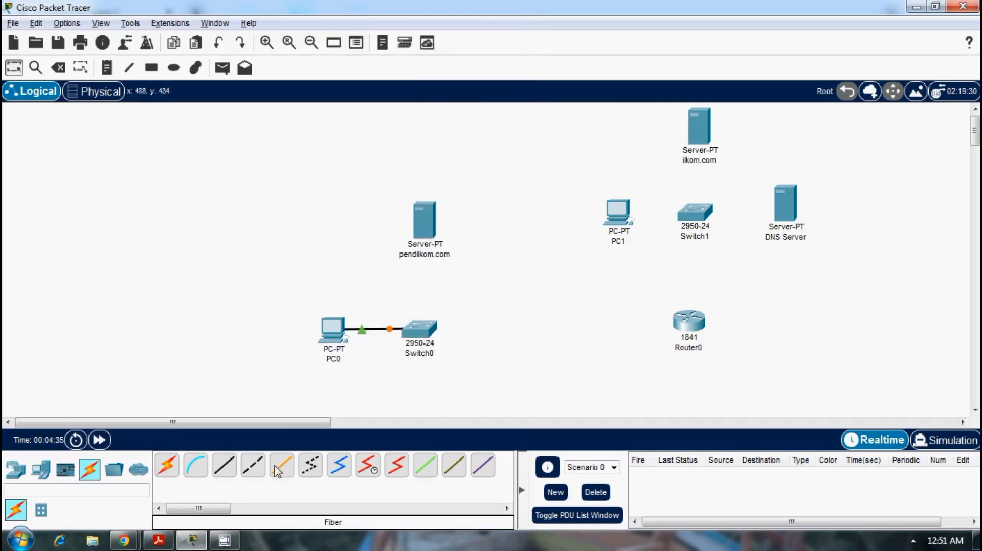
# Step: Connect the pendilkom.com server to a free Switch0 FastEthernet port with a copper straight-through cable and align the server above the switch
pyautogui.click(424, 222)
pyautogui.click(462, 232)
pyautogui.click(419, 327)
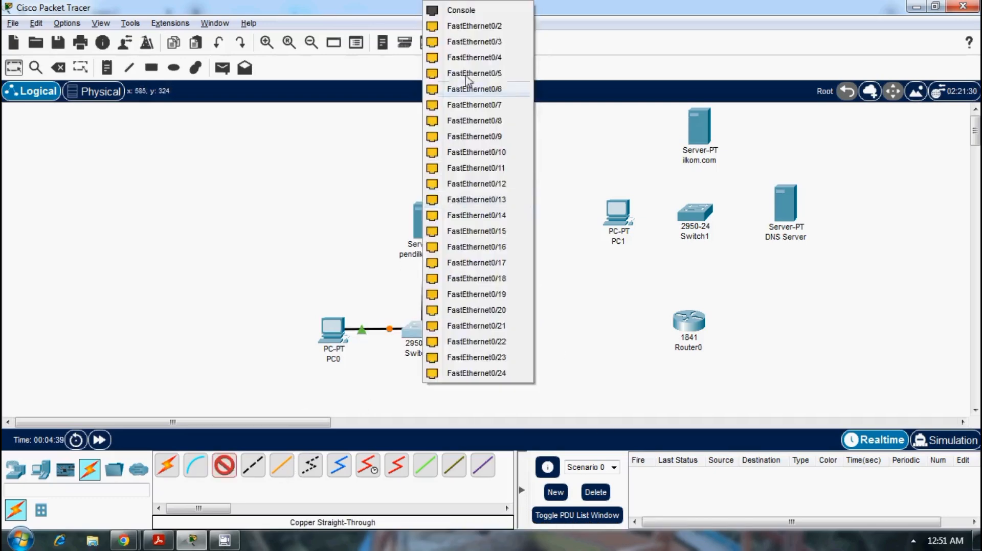
pyautogui.click(514, 219)
pyautogui.moveTo(421, 209); pyautogui.dragTo(419, 213)
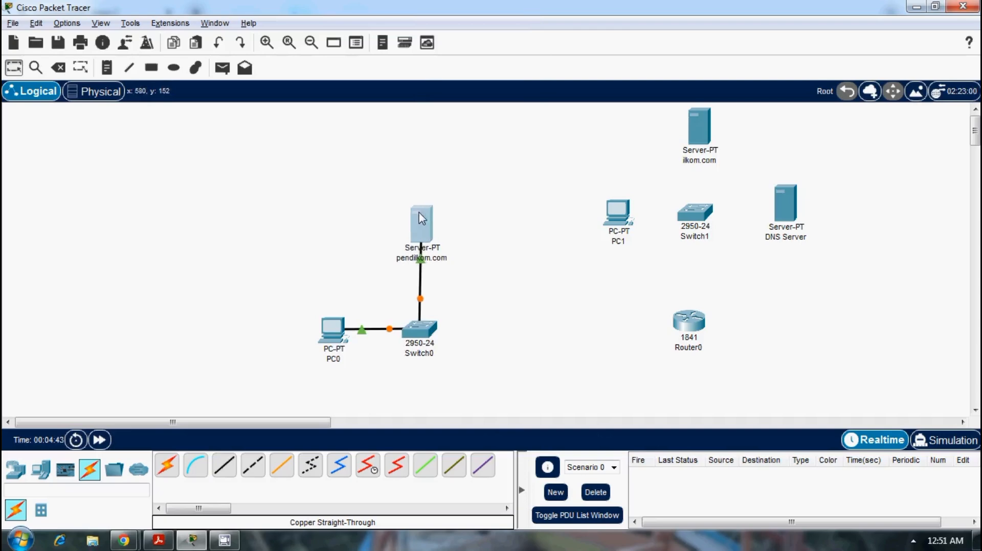
# Step: Connect PC1's FastEthernet0 to Switch1's FastEthernet0/1 with a copper straight-through cable
pyautogui.click(229, 469)
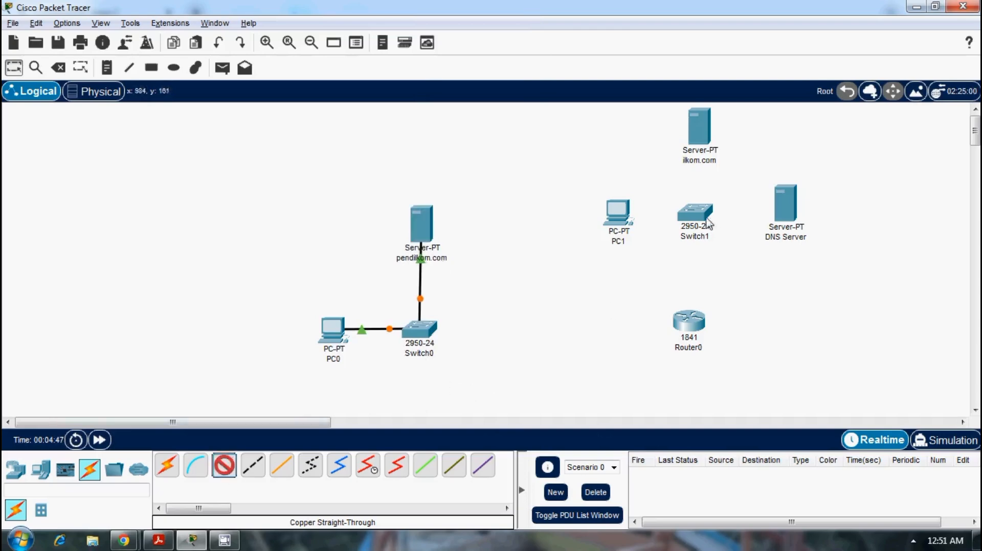
pyautogui.click(636, 211)
pyautogui.click(658, 263)
pyautogui.click(694, 235)
pyautogui.click(715, 24)
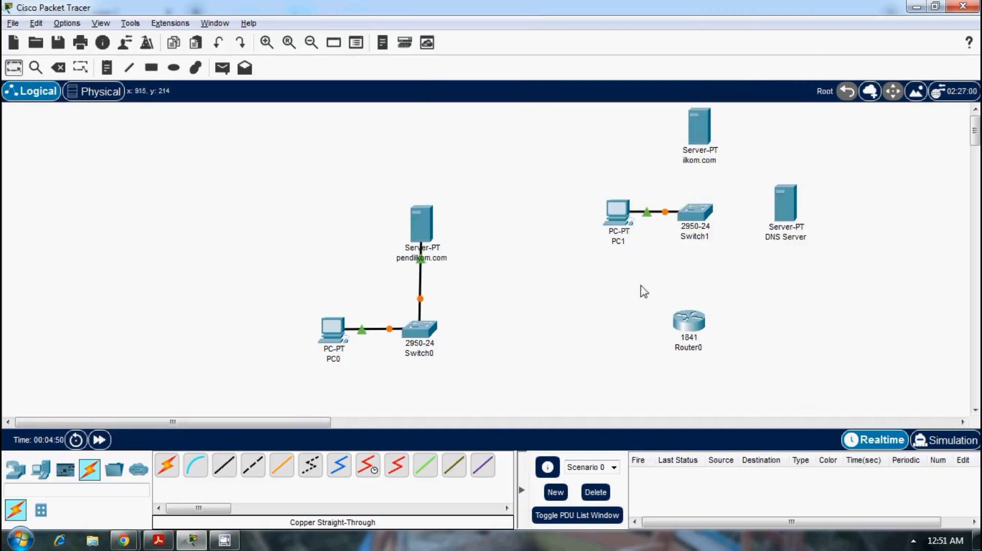
# Step: Connect the ilkom.com server's FastEthernet0 to a free Switch1 port with a straight-through cable and align the server above the switch
pyautogui.click(708, 159)
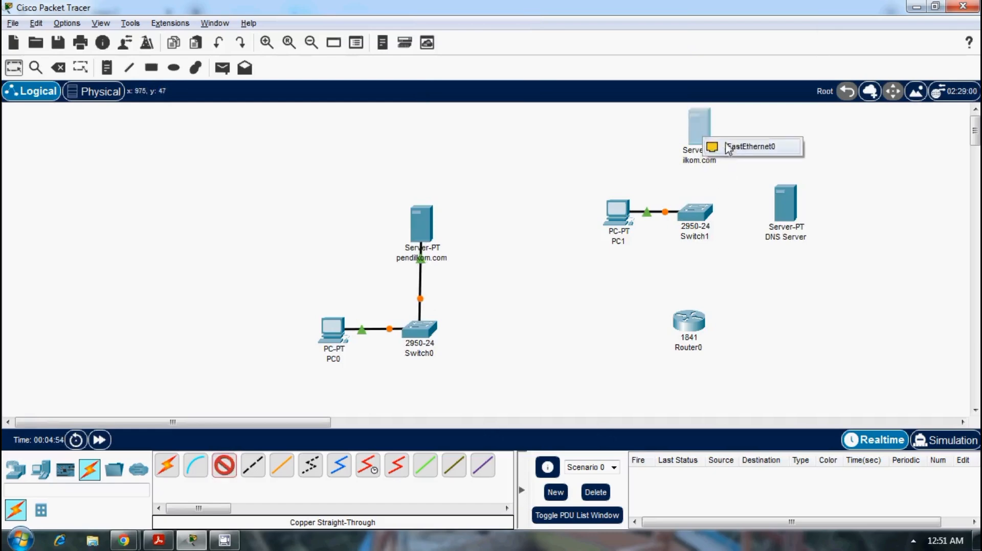
pyautogui.click(737, 148)
pyautogui.click(696, 212)
pyautogui.click(726, 41)
pyautogui.moveTo(700, 120); pyautogui.dragTo(696, 120)
# Step: Connect DNS Server to a free Switch1 port with a copper straight-through cable and level the server with the switch
pyautogui.click(230, 463)
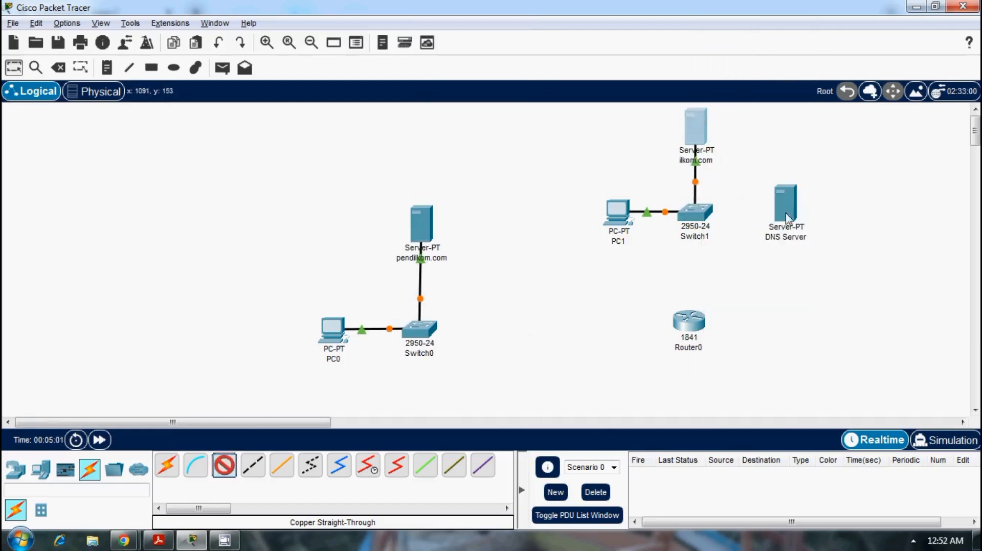
pyautogui.click(787, 215)
pyautogui.click(818, 215)
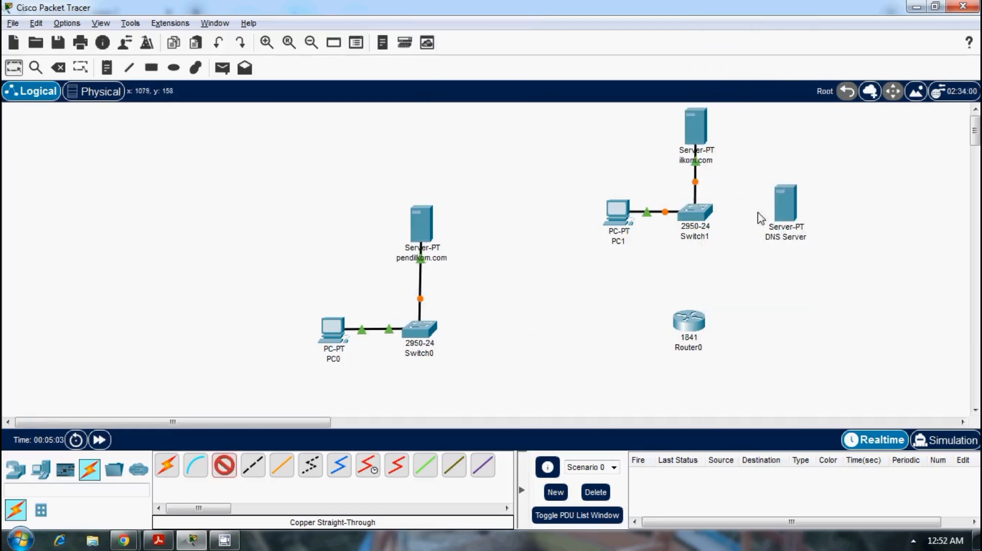
pyautogui.click(695, 211)
pyautogui.click(739, 37)
pyautogui.moveTo(786, 210); pyautogui.dragTo(788, 215)
pyautogui.click(849, 238)
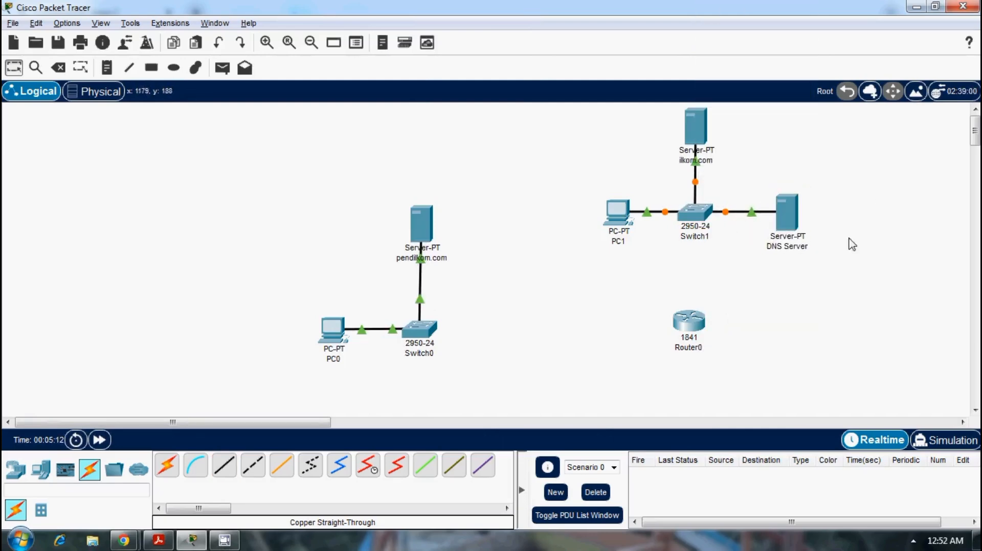
# Step: Connect Switch0 to Router0 with a copper straight-through cable and level the router with Switch0
pyautogui.click(220, 478)
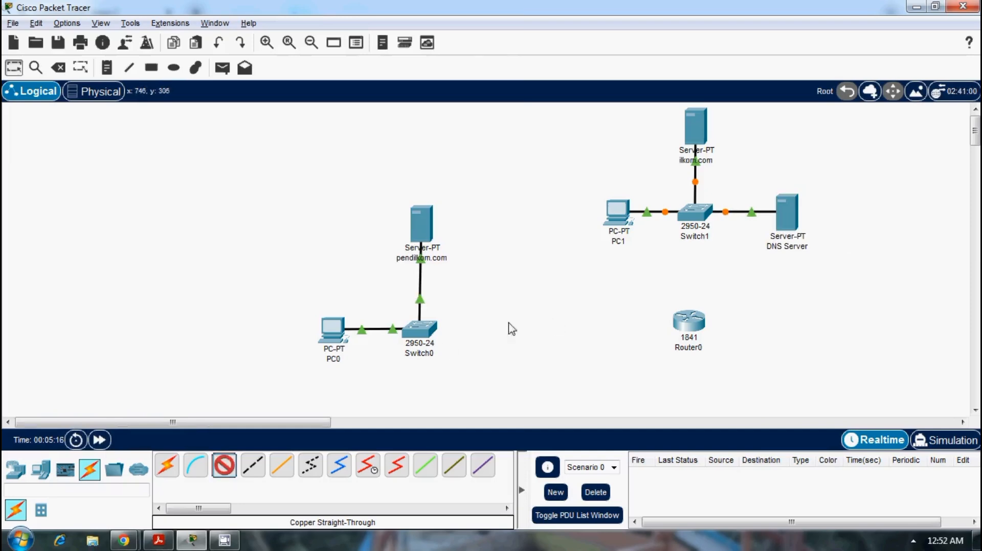
pyautogui.click(415, 333)
pyautogui.click(499, 26)
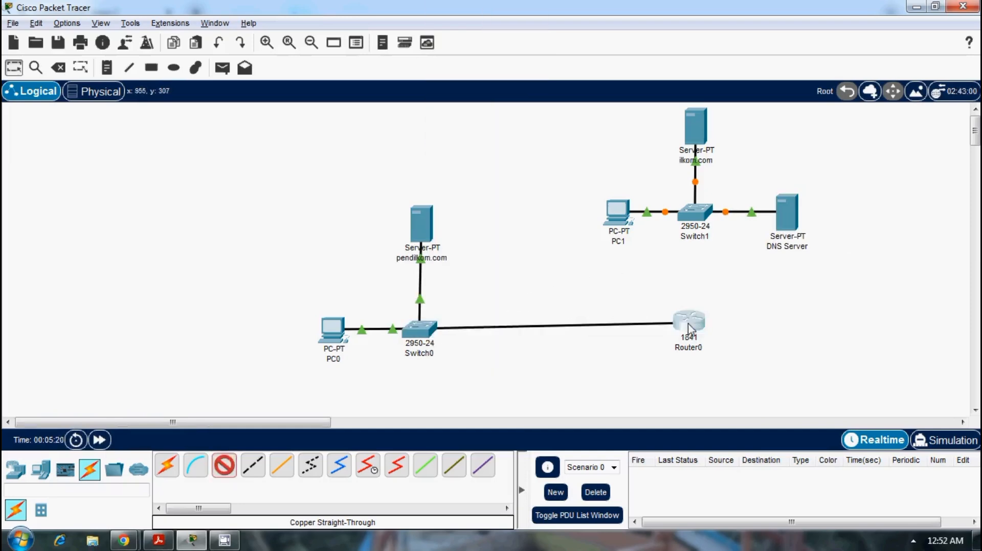
pyautogui.click(682, 337)
pyautogui.click(726, 366)
pyautogui.moveTo(685, 332); pyautogui.dragTo(682, 340)
# Step: Connect Router0's other Ethernet port to Switch1 with a copper straight-through cable and align the router below Switch1
pyautogui.click(224, 466)
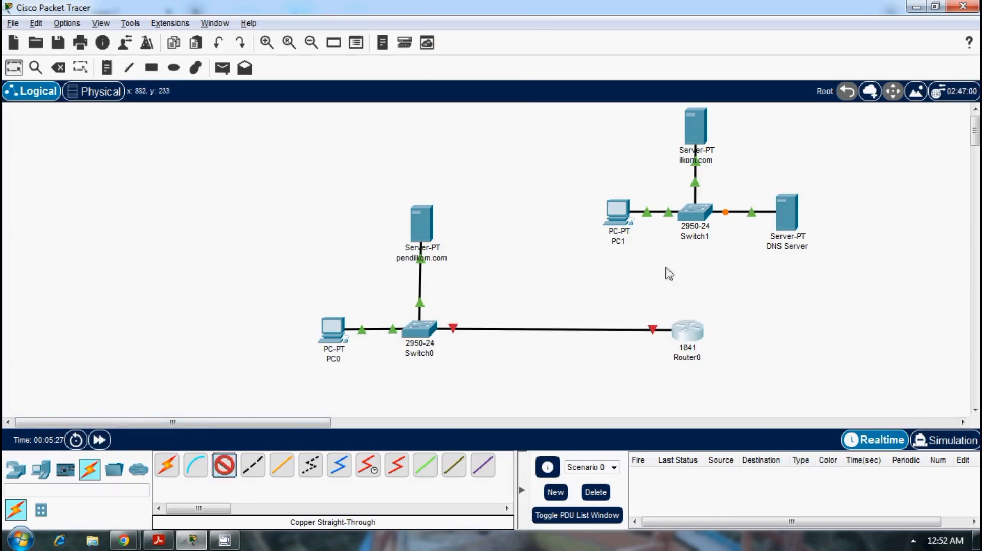
pyautogui.click(685, 333)
pyautogui.click(722, 373)
pyautogui.click(698, 219)
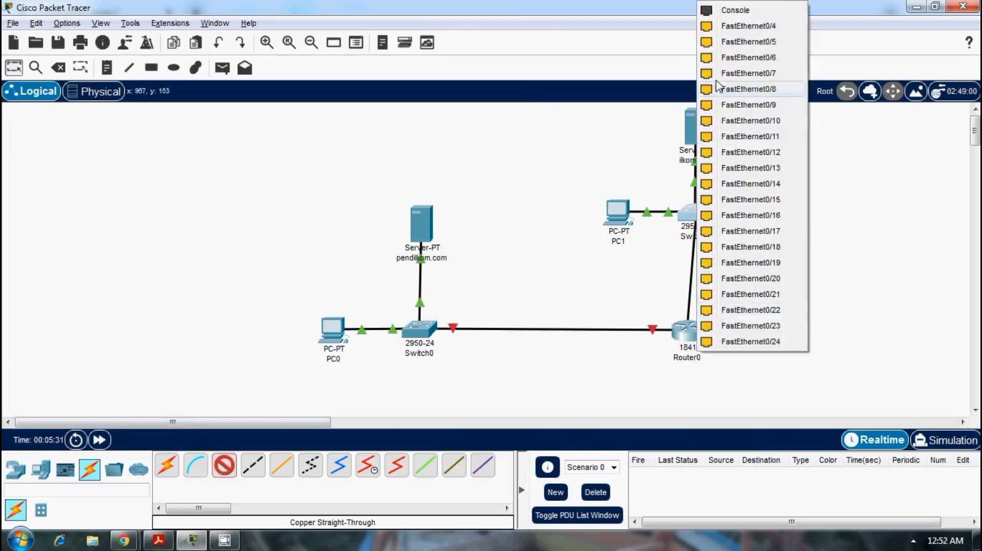
pyautogui.click(743, 105)
pyautogui.moveTo(699, 337); pyautogui.dragTo(705, 340)
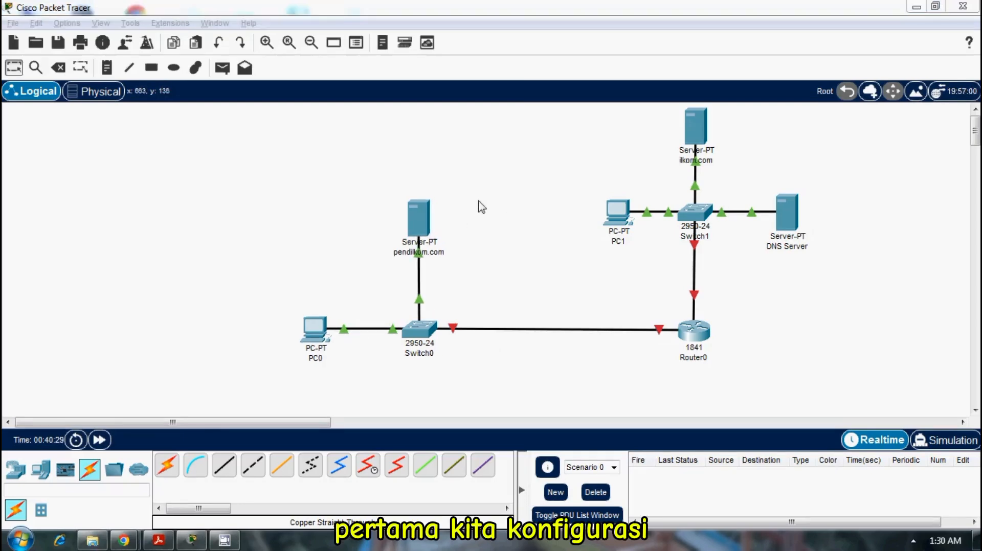
# Step: Give the pendilkom.com server the static IPv4 address 192.168.1.1 with subnet mask 255.255.255.0
pyautogui.click(419, 222)
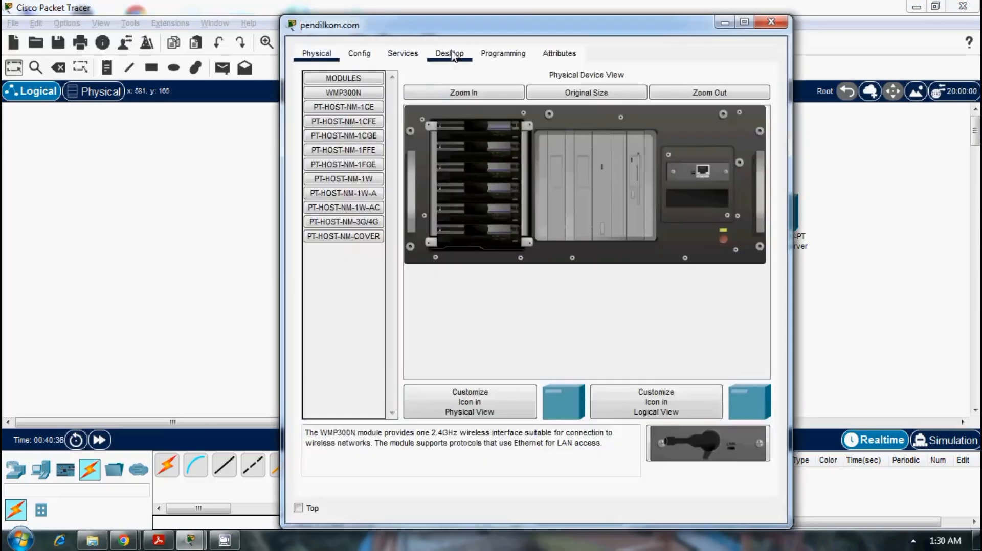
pyautogui.click(449, 55)
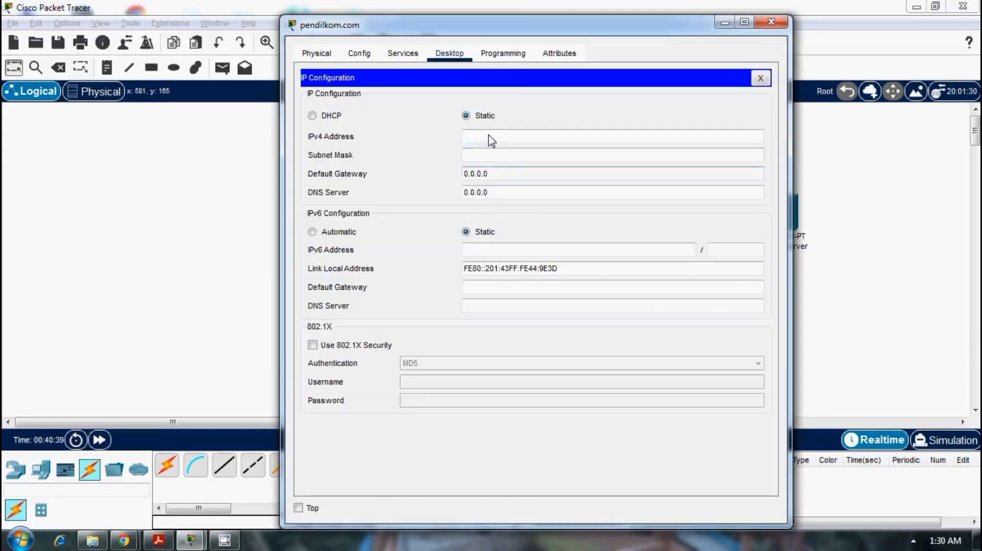
pyautogui.click(486, 136)
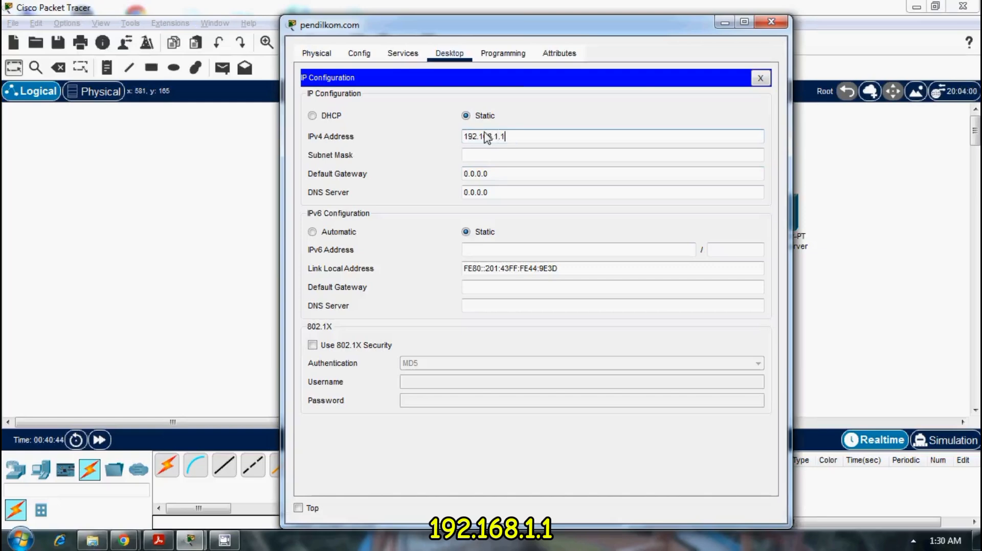
pyautogui.click(492, 156)
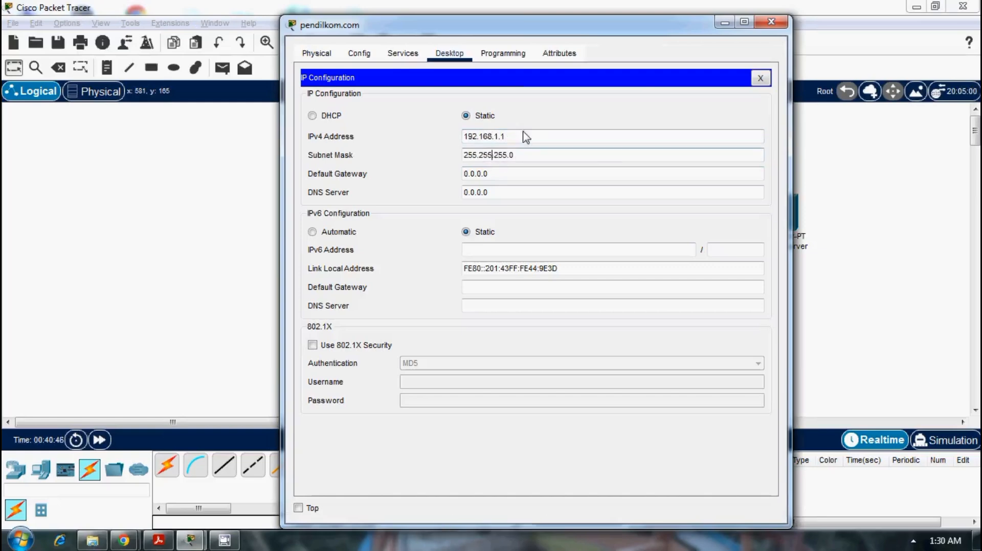
# Step: Turn on the DNS service on the pendilkom.com server
pyautogui.click(402, 55)
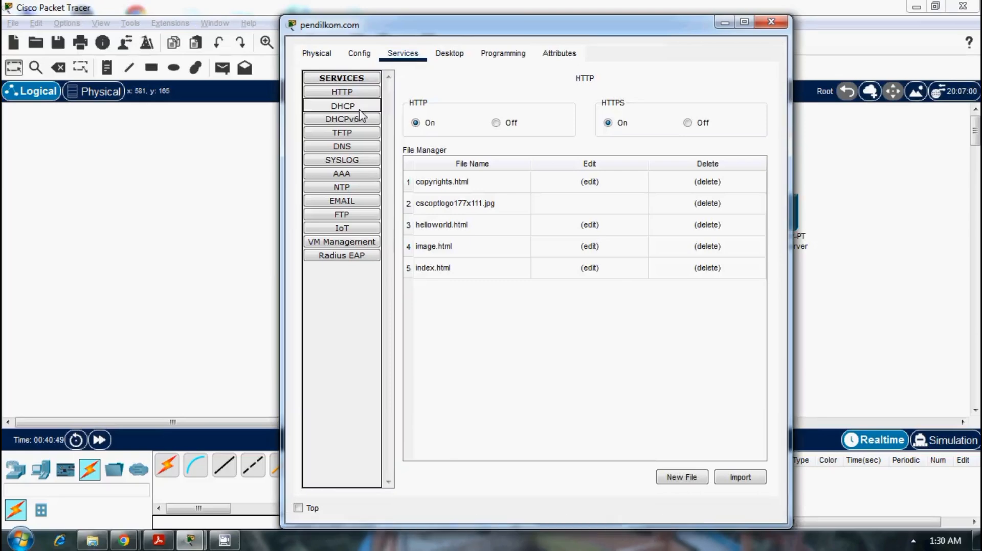
pyautogui.click(342, 146)
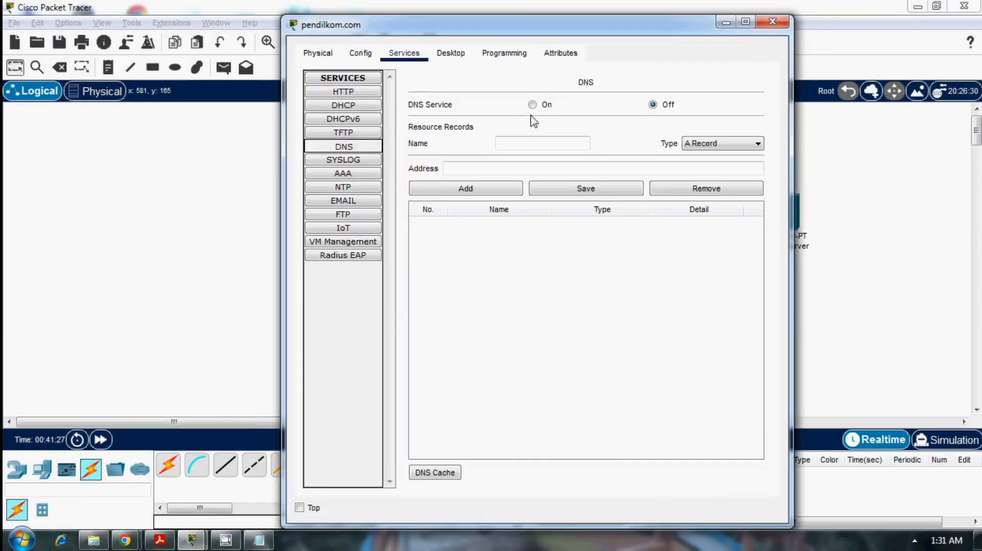
pyautogui.click(531, 105)
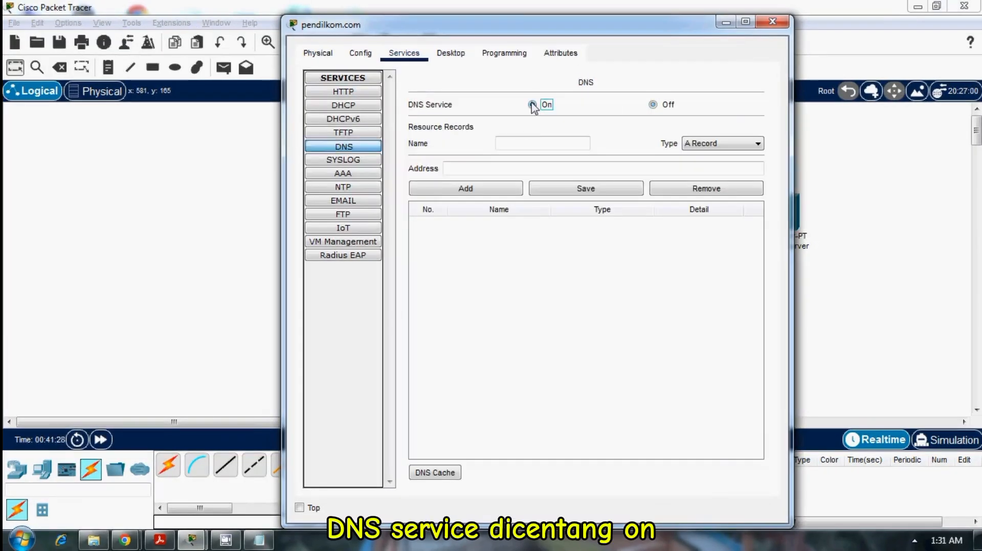
# Step: Add a DNS A record named pendilkom.com with address 192.168.1.1 and close the server's window
pyautogui.click(539, 142)
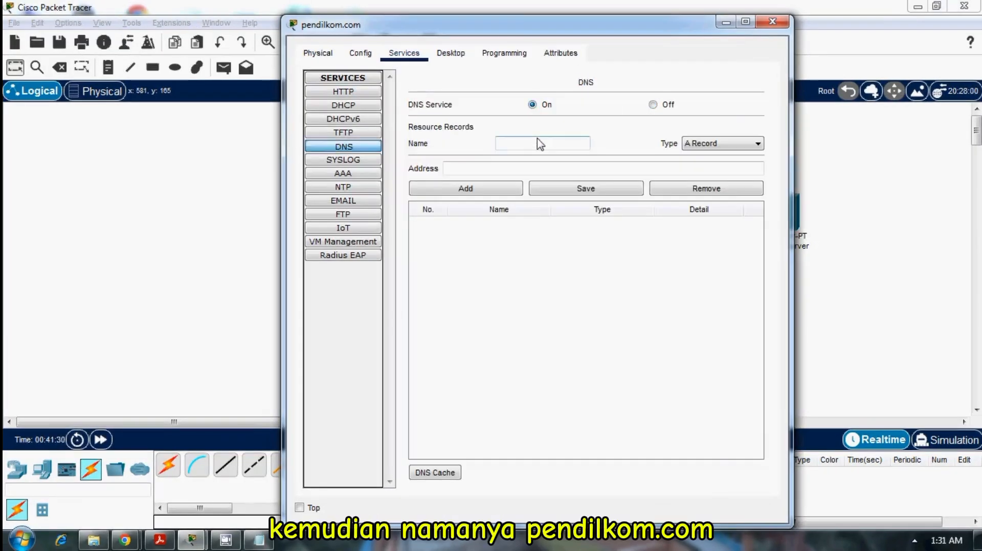
pyautogui.write('pendilko')
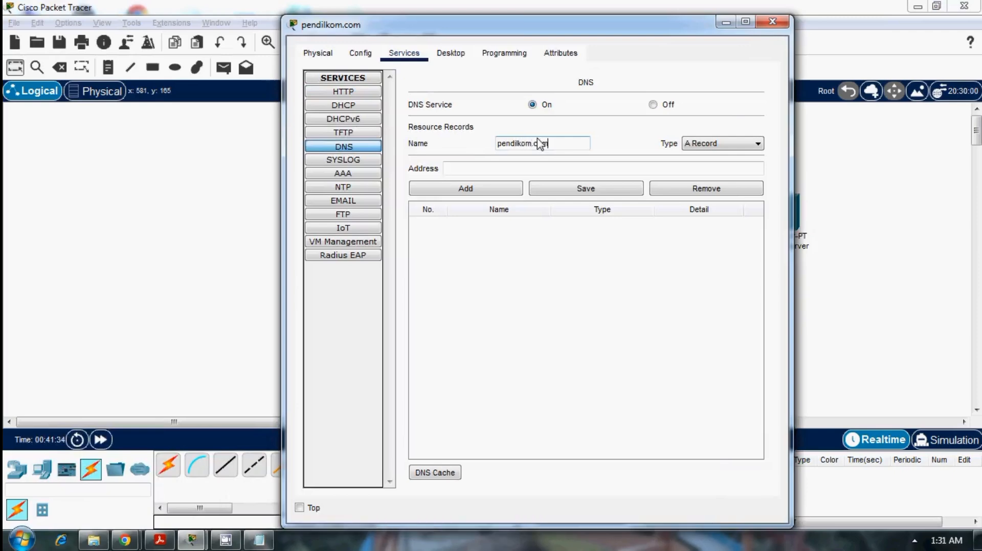
pyautogui.write('m.com')
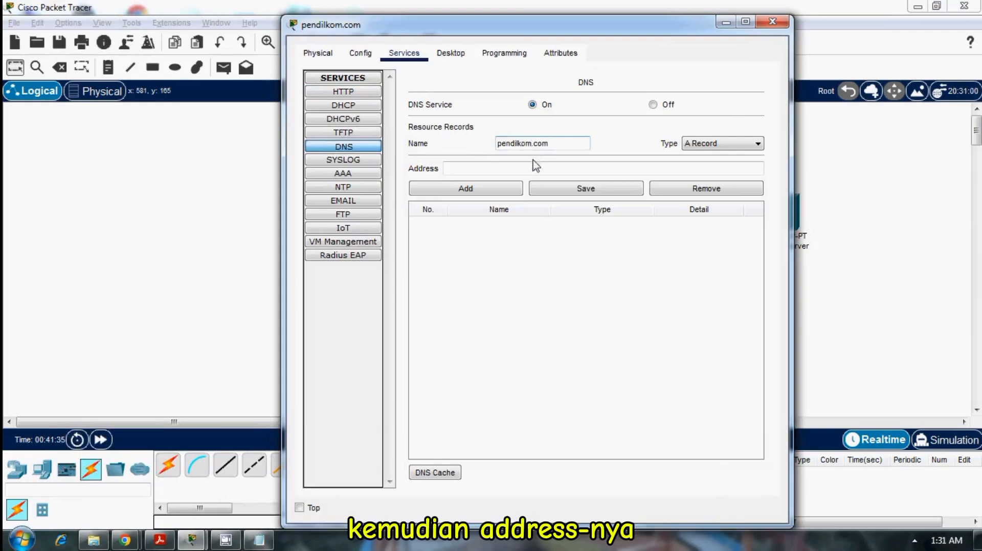
pyautogui.click(536, 172)
pyautogui.write('192.168.1.1')
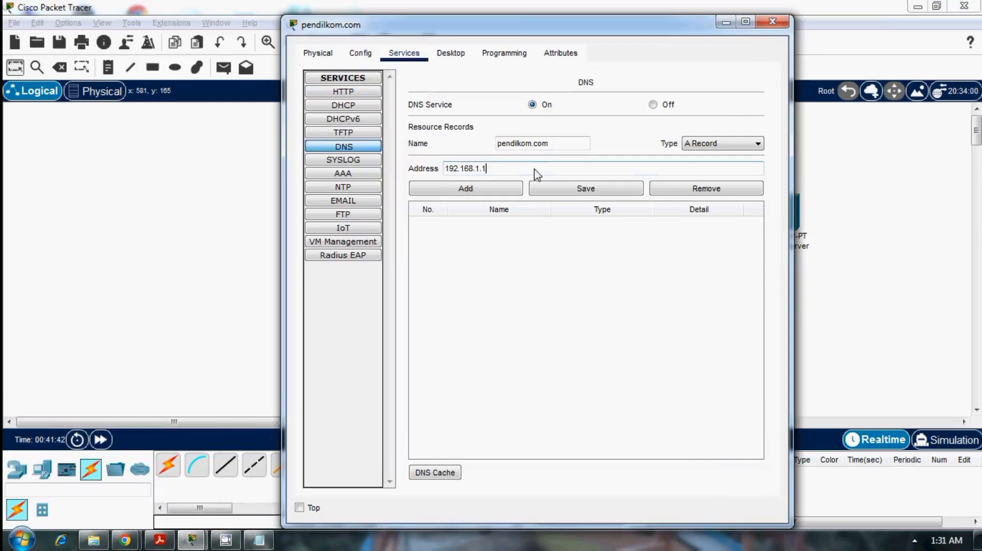
pyautogui.click(500, 189)
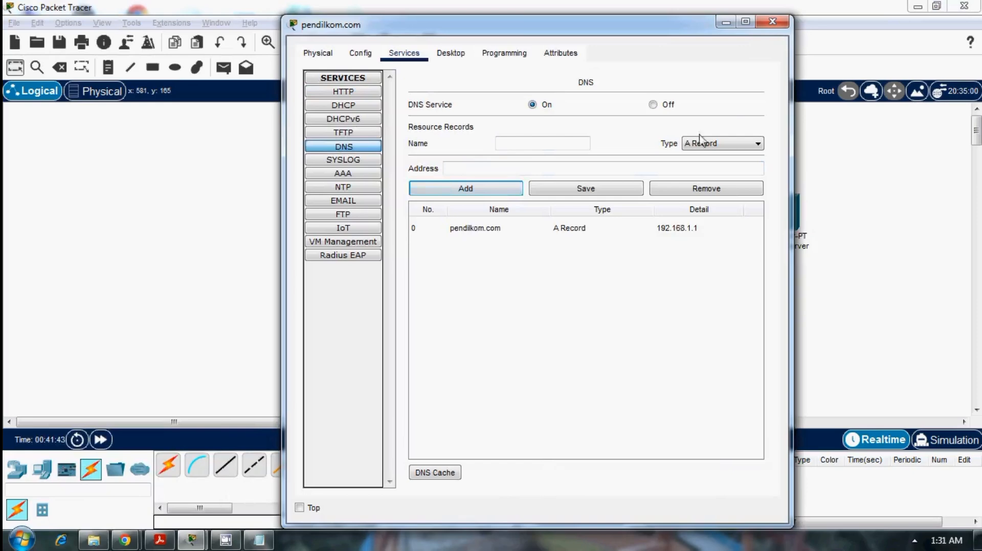
pyautogui.click(772, 21)
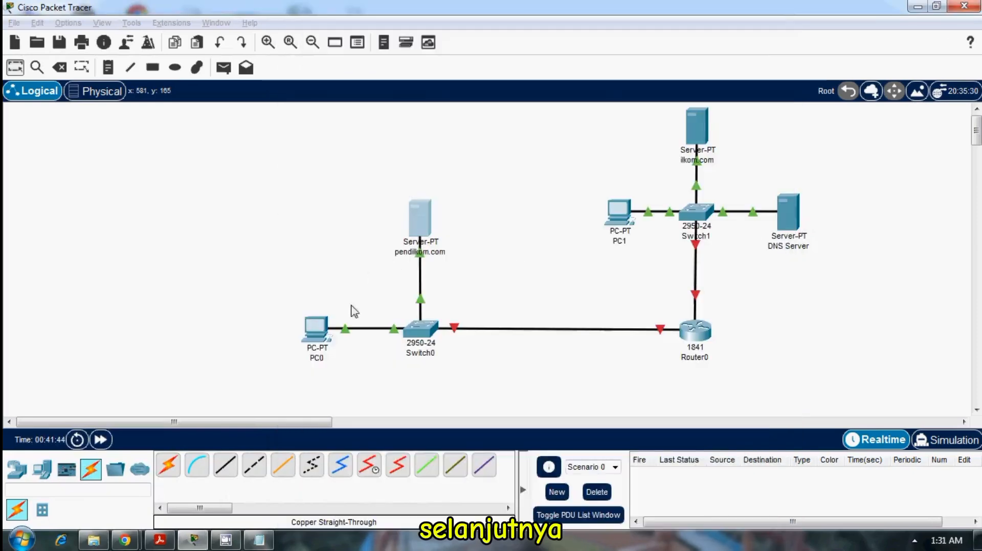
# Step: Give PC0 the static IPv4 address 192.168.1.2 with subnet mask 255.255.255.0
pyautogui.click(313, 332)
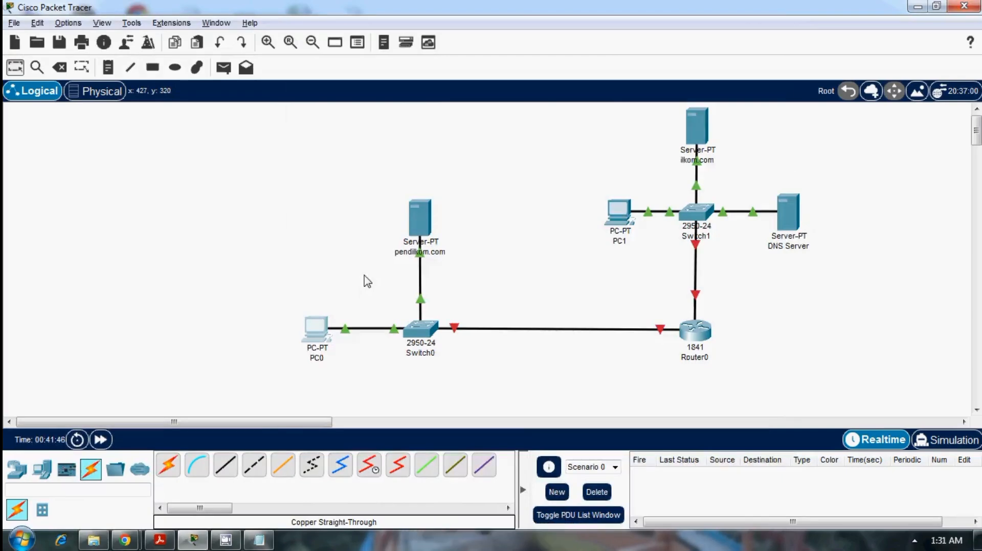
pyautogui.click(316, 329)
pyautogui.click(402, 57)
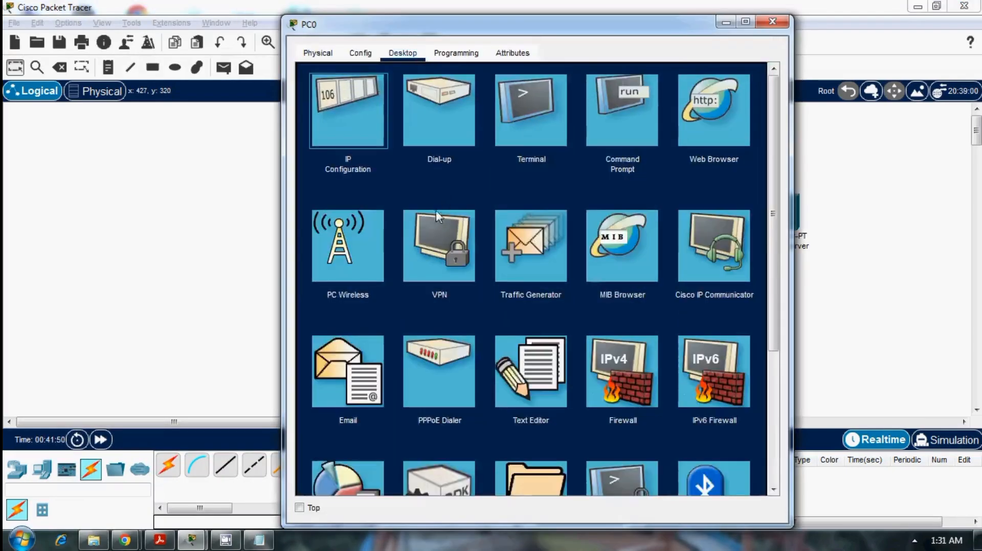
pyautogui.click(348, 110)
pyautogui.click(475, 153)
pyautogui.write('1')
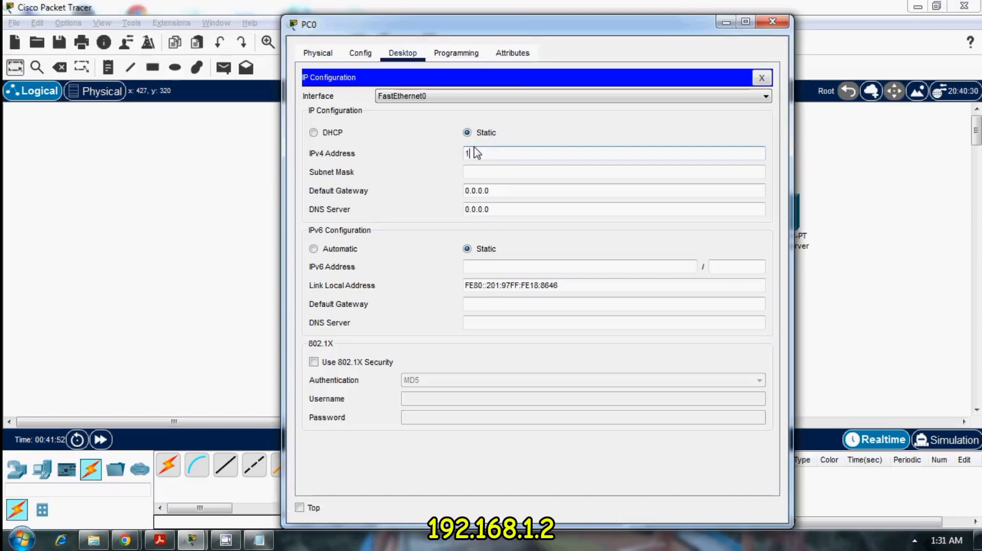
pyautogui.write('92.168.1.')
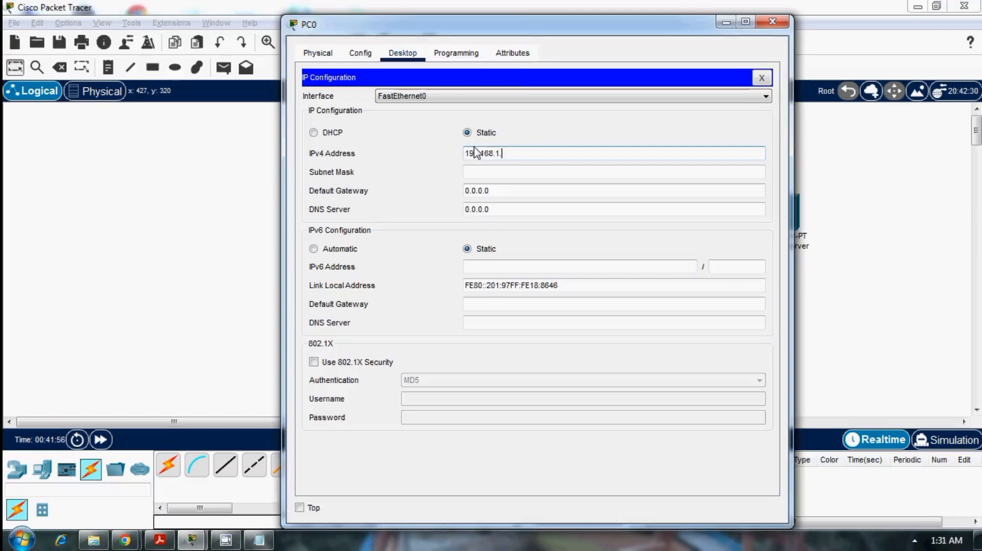
pyautogui.write('2')
pyautogui.press('Tab')
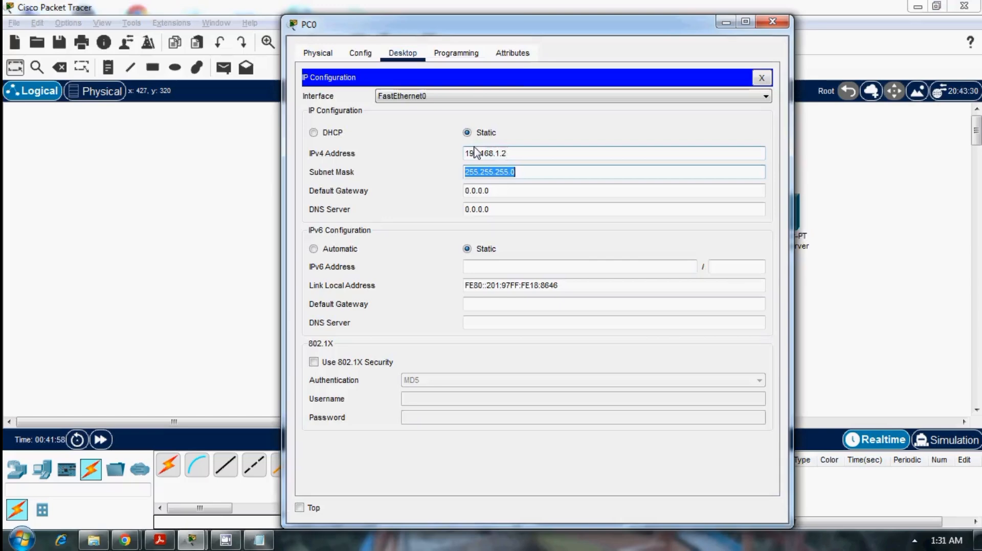
# Step: Set PC0's DNS server to 192.168.1.1 and close its IP configuration
pyautogui.doubleClick(502, 217)
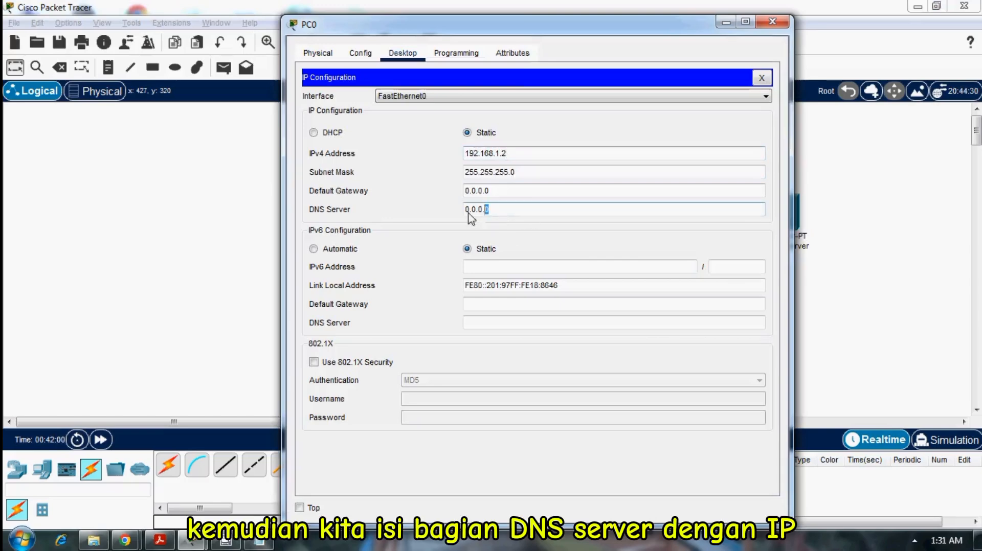
pyautogui.moveTo(468, 214); pyautogui.dragTo(452, 215)
pyautogui.write('192.168.1.1')
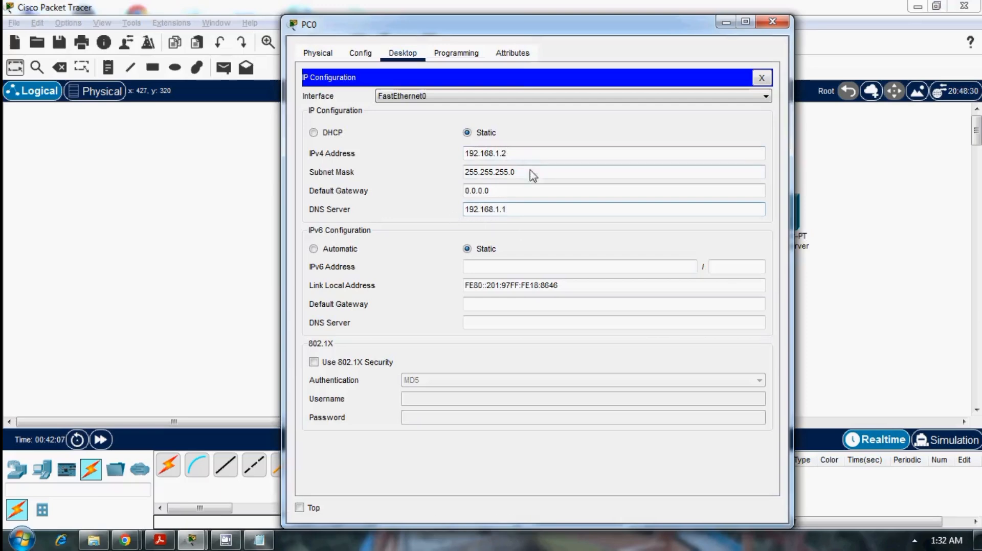
pyautogui.click(410, 53)
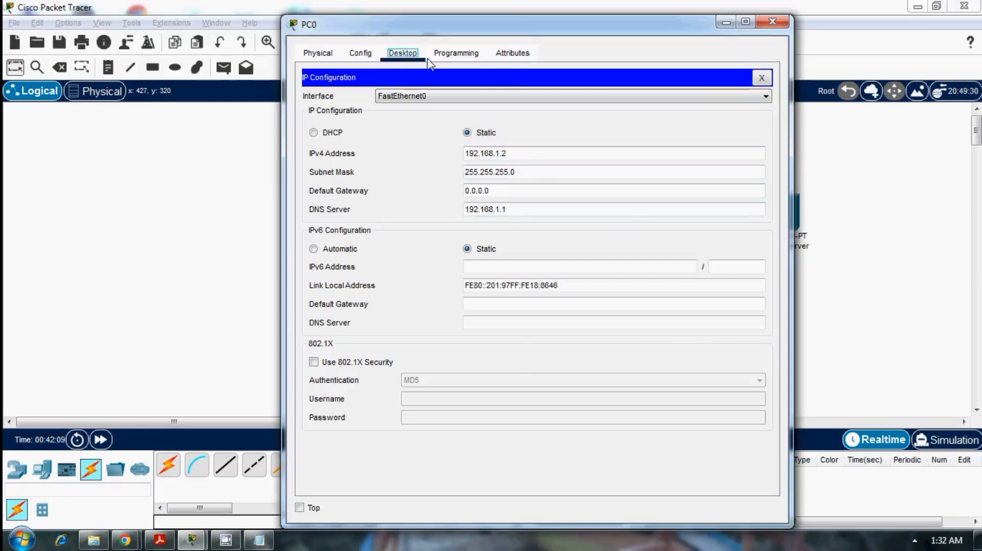
pyautogui.click(761, 77)
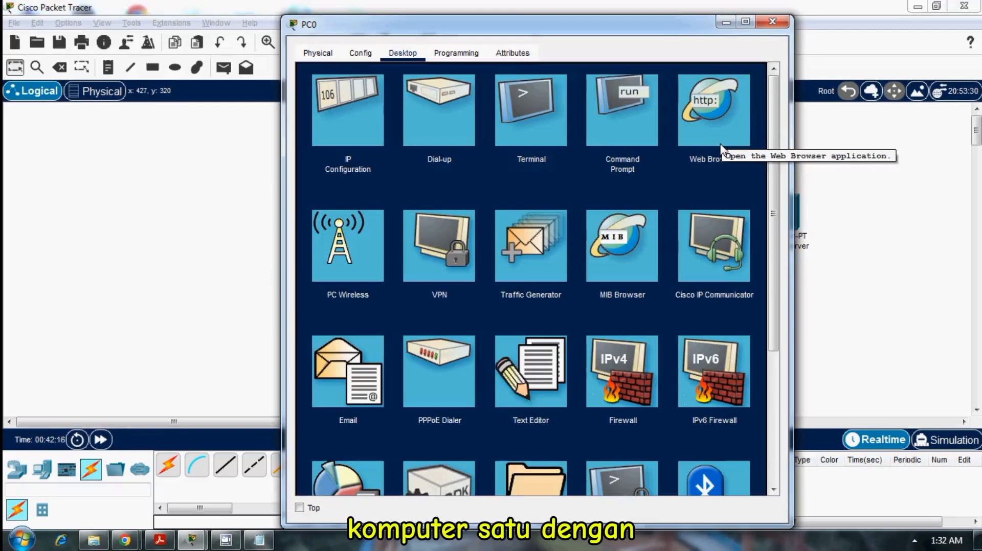
# Step: Load pendilkom.com in PC0's web browser to test the site, and close PC0's window
pyautogui.click(720, 103)
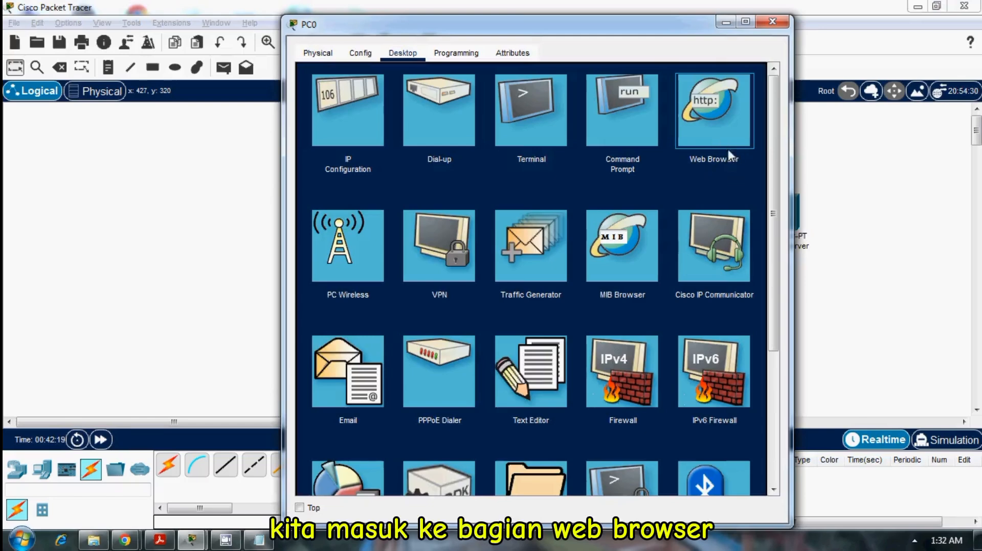
pyautogui.click(736, 162)
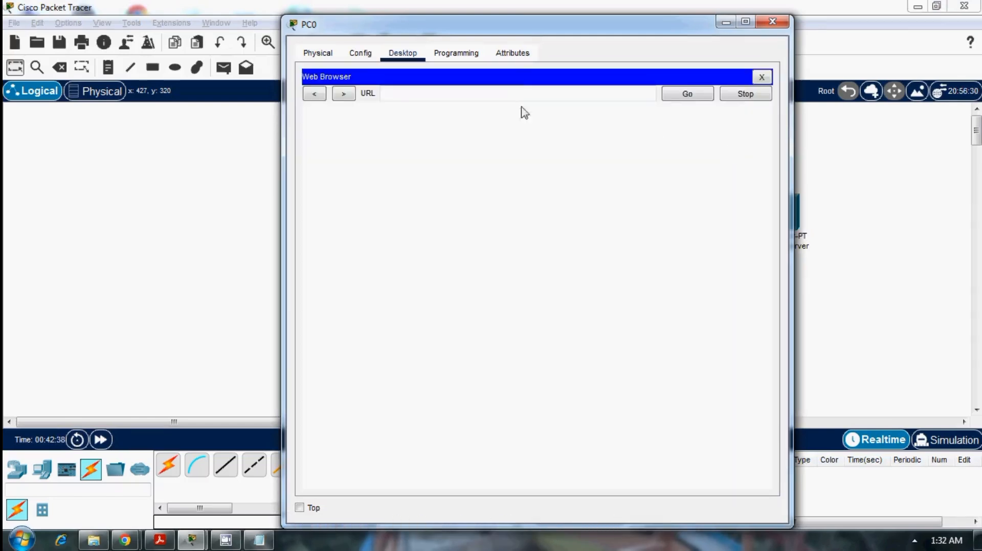
pyautogui.write('pe')
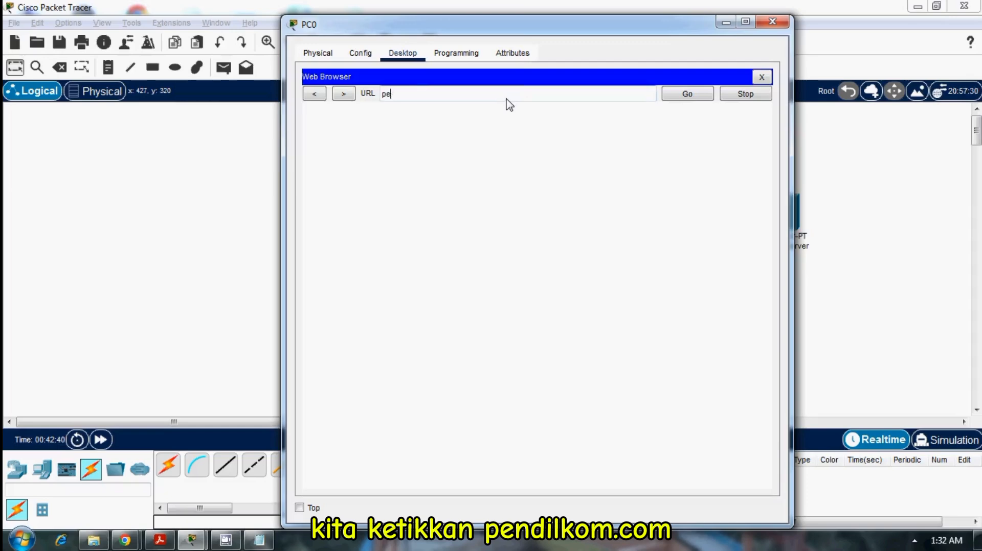
pyautogui.write('ndilkom.com')
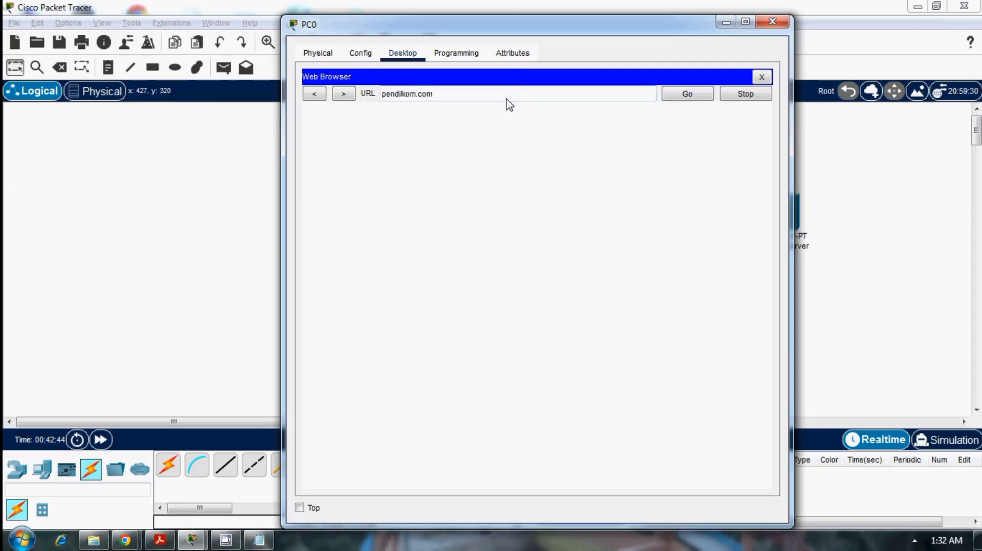
pyautogui.press('Return')
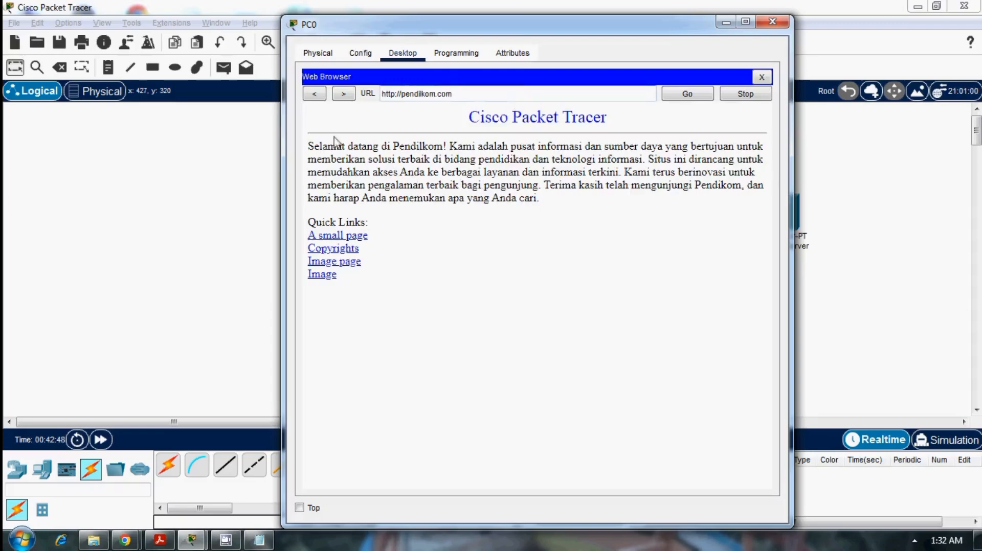
pyautogui.click(767, 29)
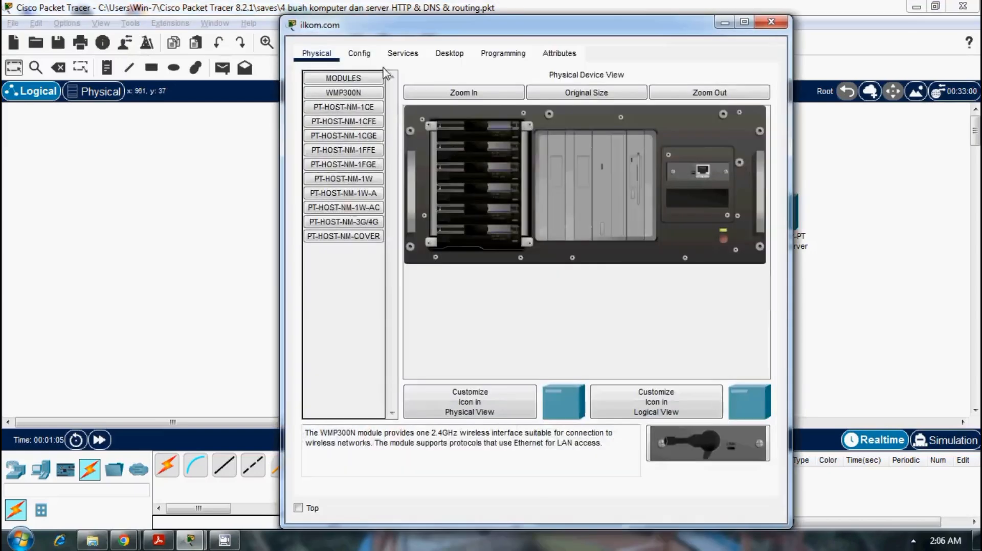
# Step: Give the ilkom.com server the static IPv4 address 10.0.0.1 with subnet mask 255.0.0.0
pyautogui.click(455, 58)
pyautogui.click(369, 97)
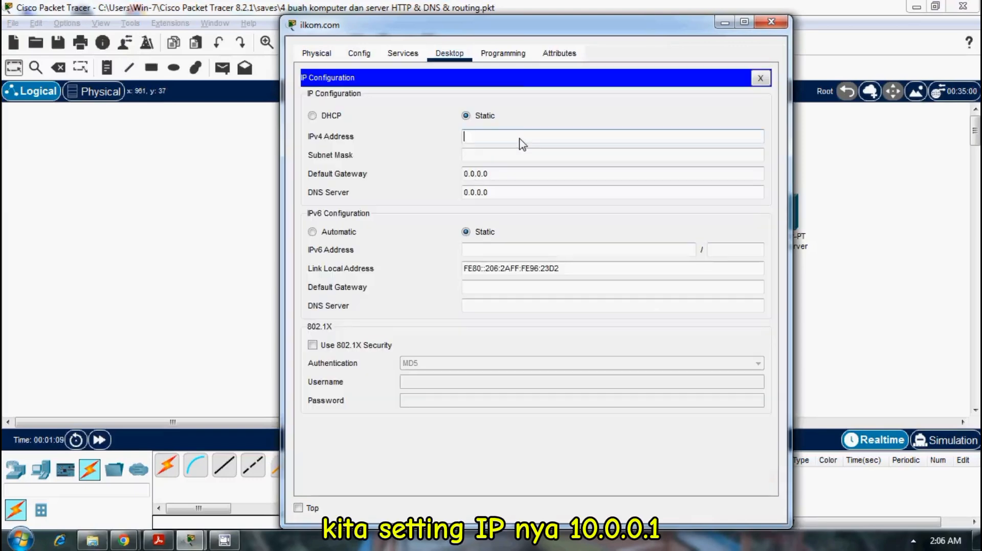
pyautogui.write('10.0')
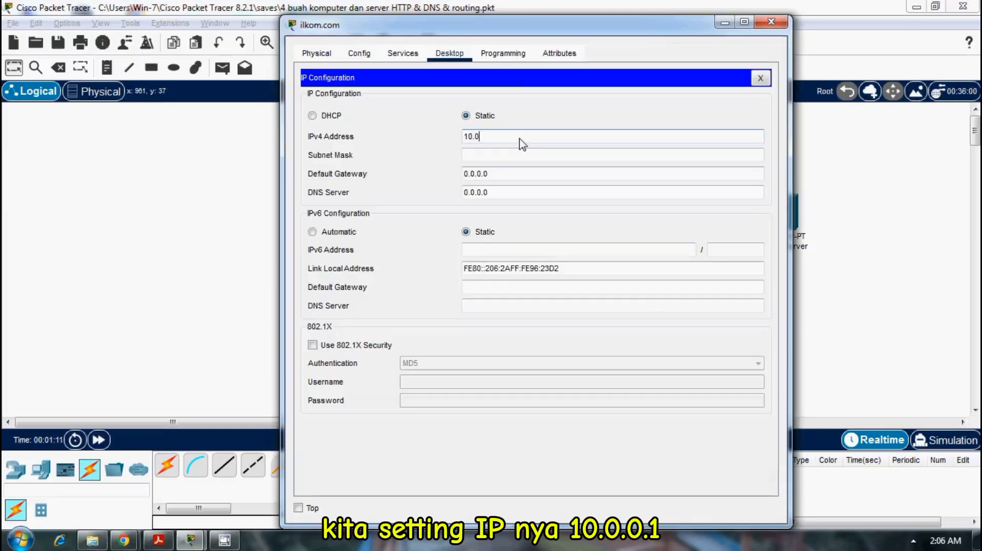
pyautogui.write('.0')
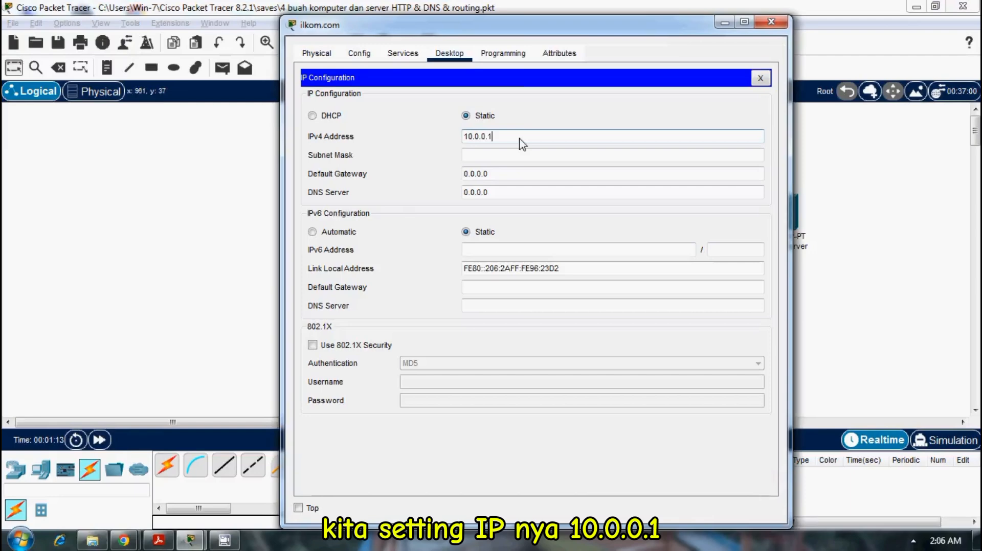
pyautogui.write('.1')
pyautogui.press('Tab')
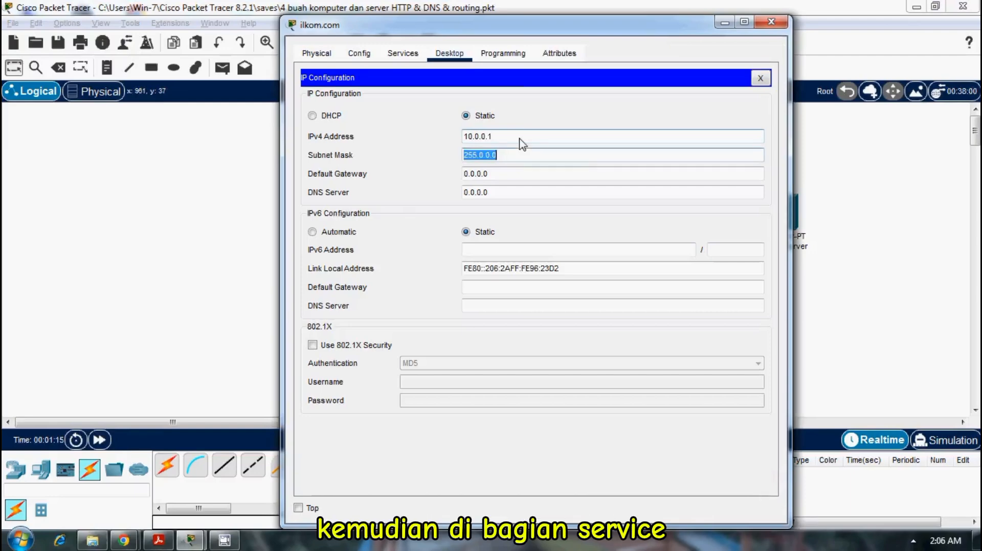
# Step: Check the HTTP service settings on the ilkom.com server and close the server's window
pyautogui.click(401, 54)
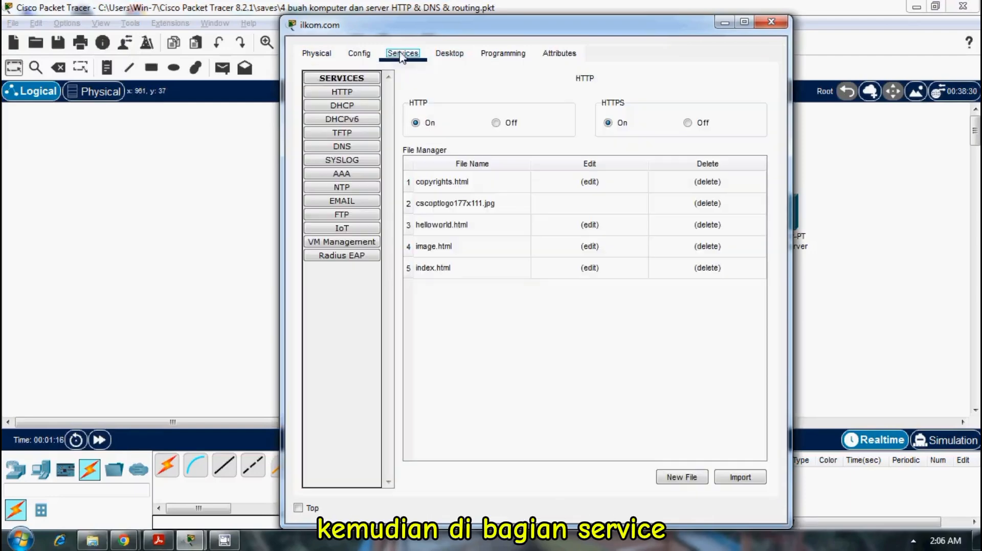
pyautogui.click(364, 92)
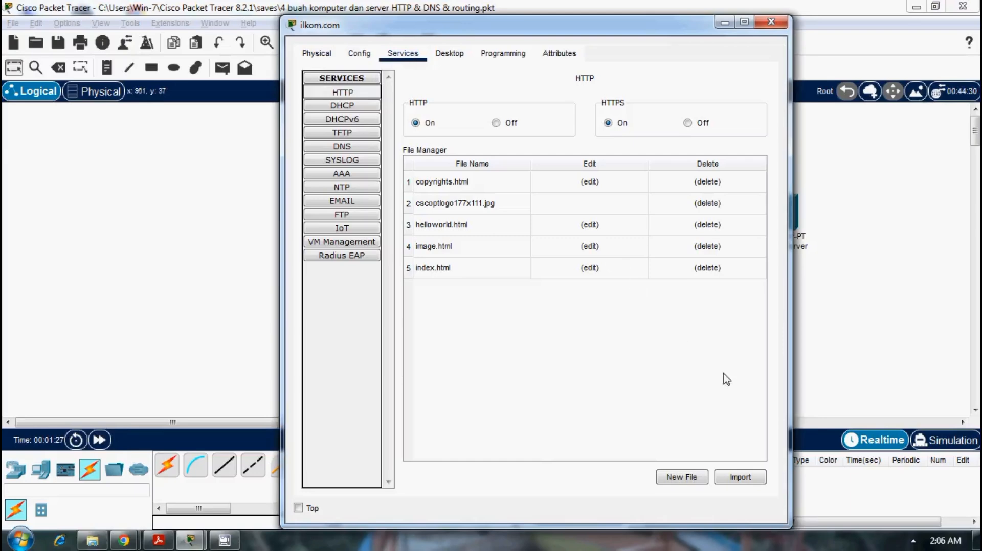
pyautogui.click(770, 21)
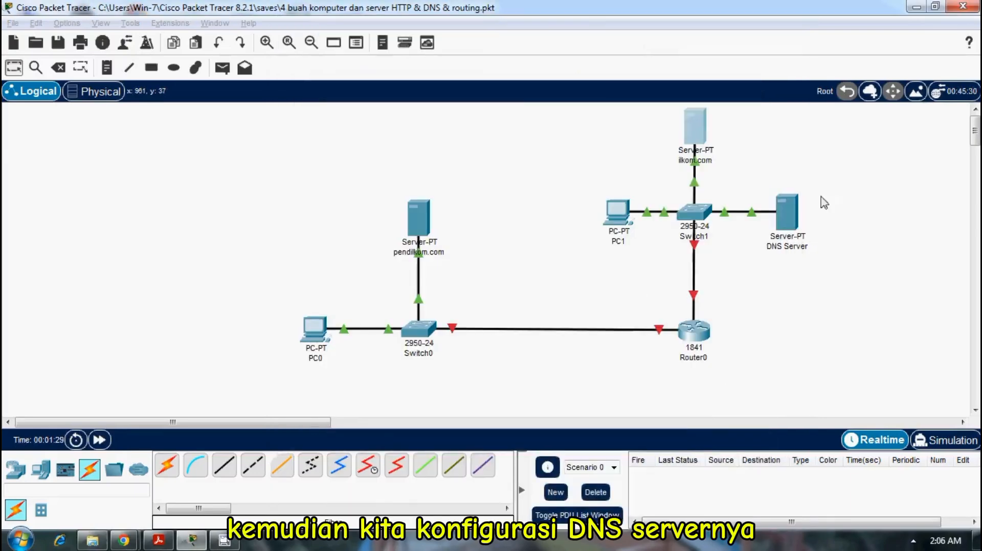
# Step: Give the DNS Server the static IPv4 address 10.0.0.2 with subnet mask 255.0.0.0
pyautogui.click(785, 220)
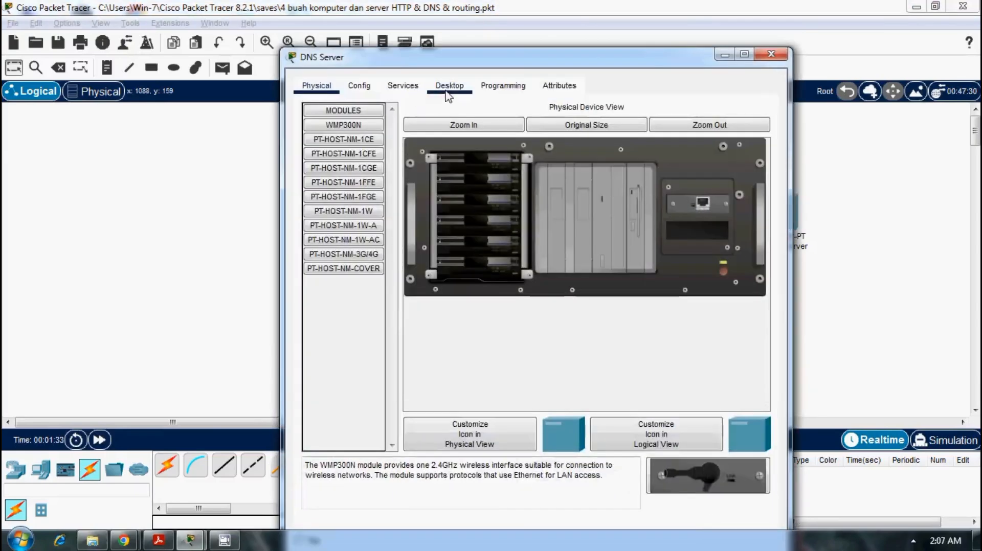
pyautogui.click(446, 87)
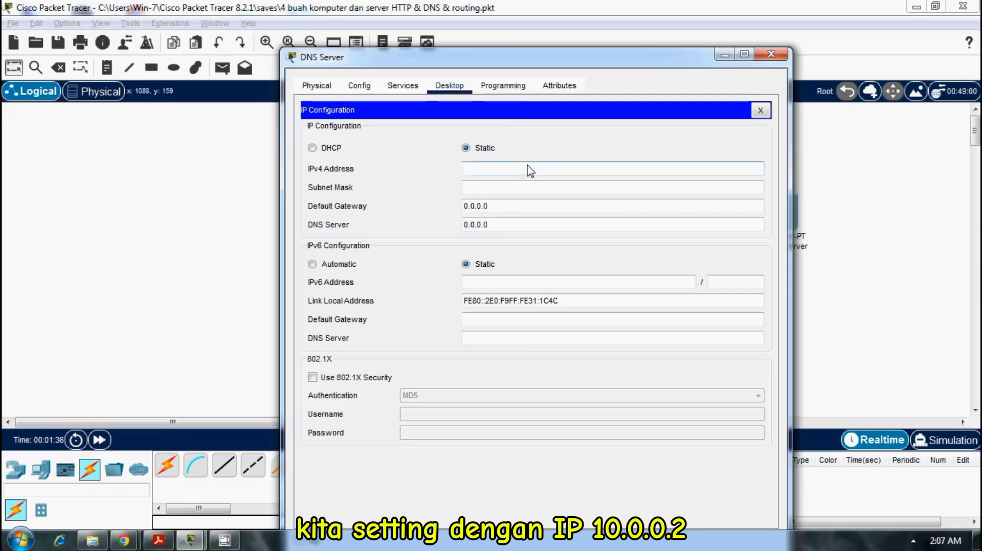
pyautogui.click(529, 167)
pyautogui.write('10.0.0.')
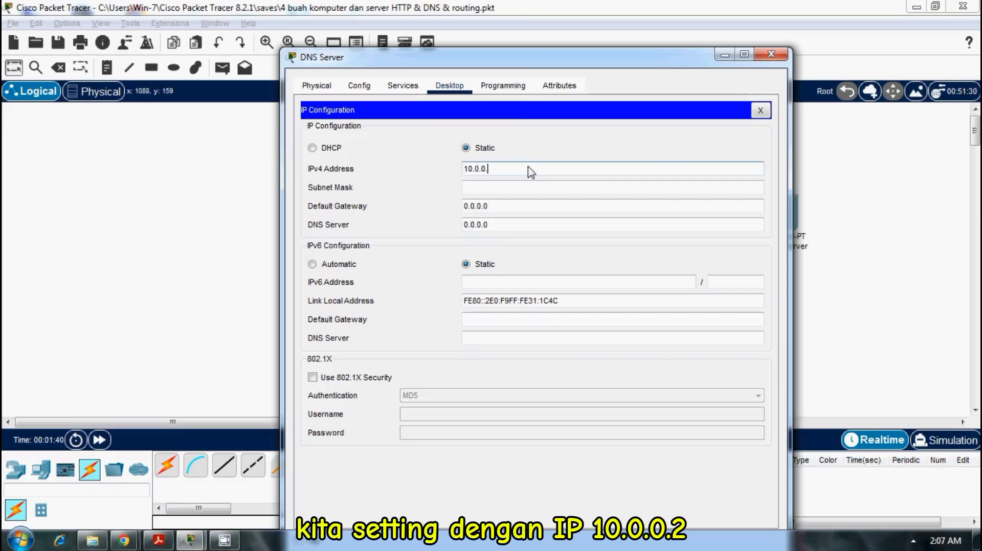
pyautogui.write('2')
pyautogui.press('Tab')
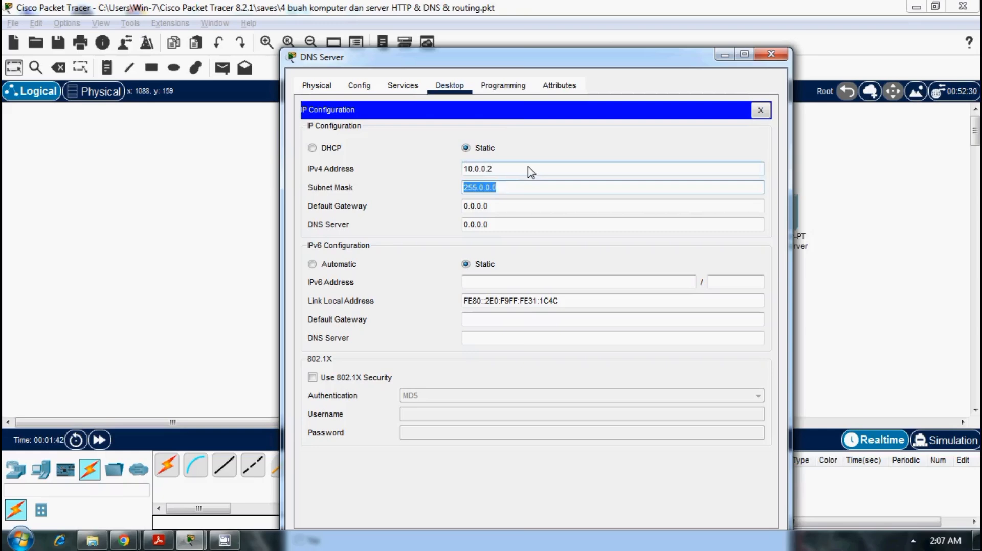
# Step: Turn on the DNS service on the DNS Server
pyautogui.click(402, 85)
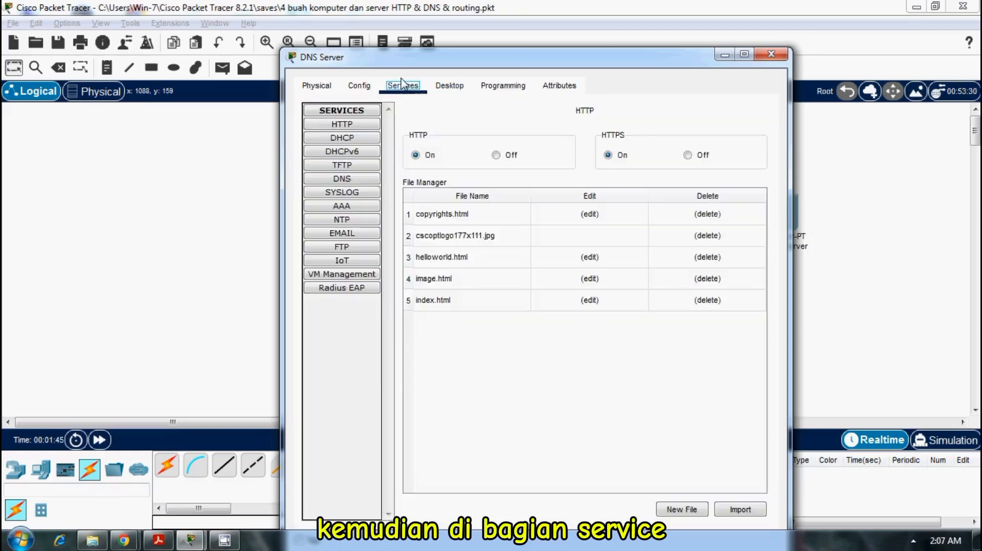
pyautogui.click(365, 185)
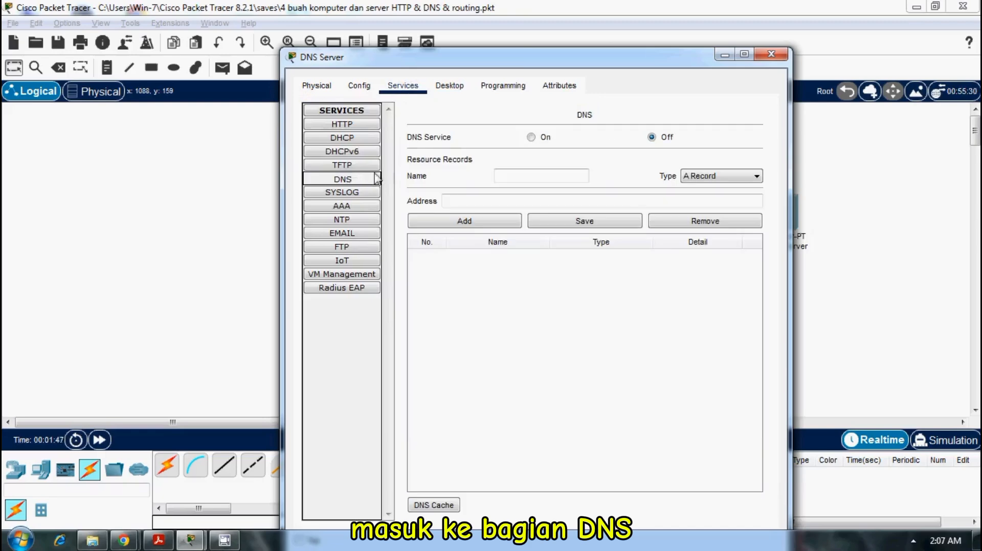
pyautogui.click(531, 137)
# Step: Add a DNS A record named ilkom.com with address 10.0.0.1 and close the DNS Server's window
pyautogui.click(551, 179)
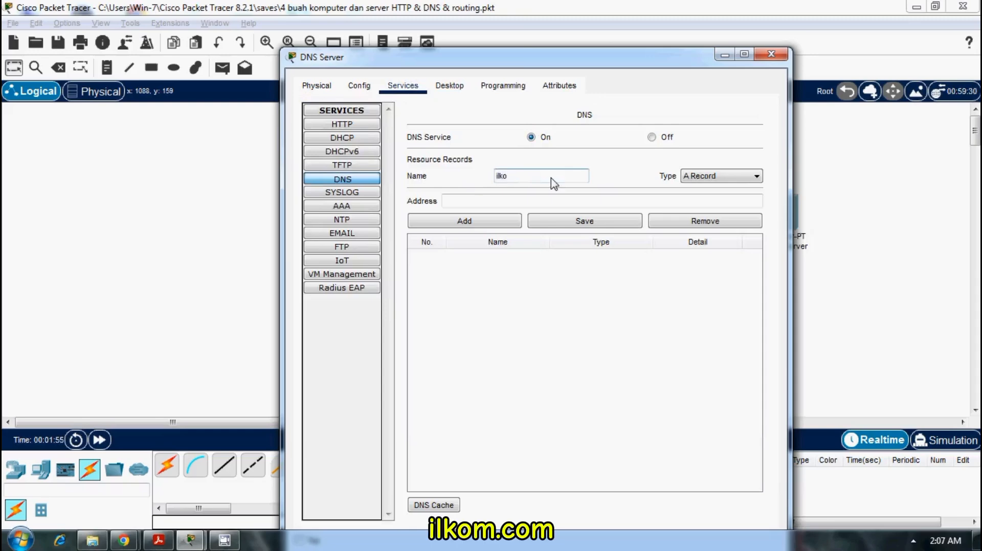
pyautogui.write('com')
pyautogui.press('Tab')
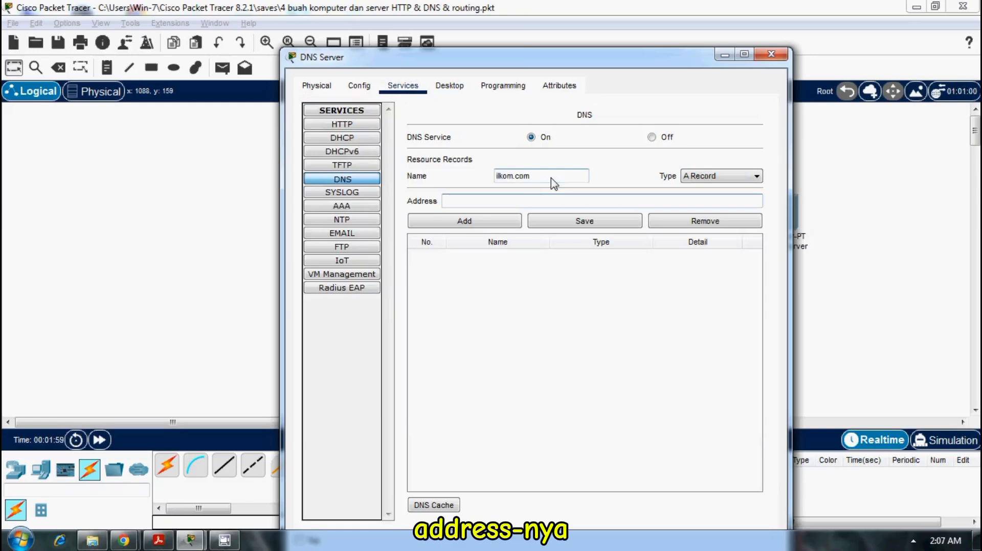
pyautogui.write('10.0.')
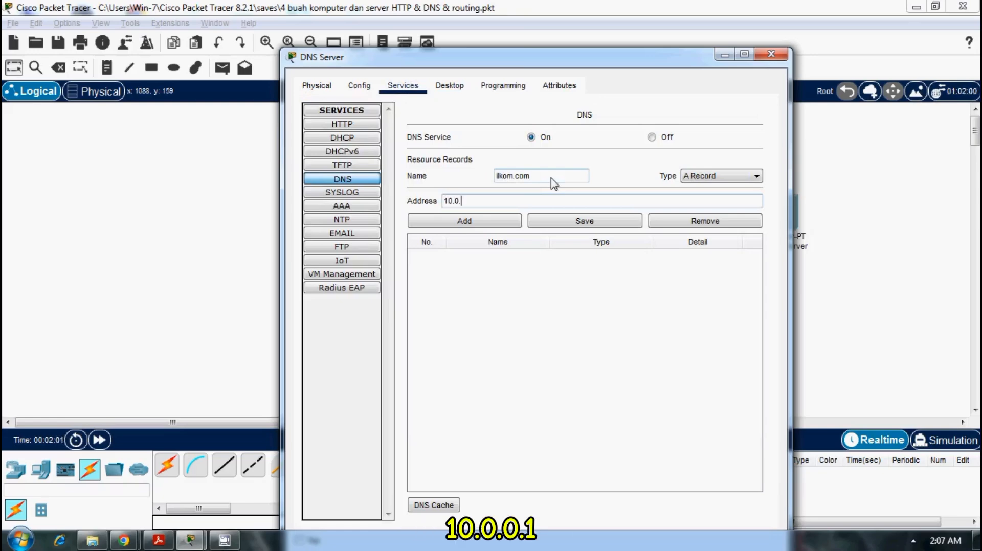
pyautogui.write('0.1')
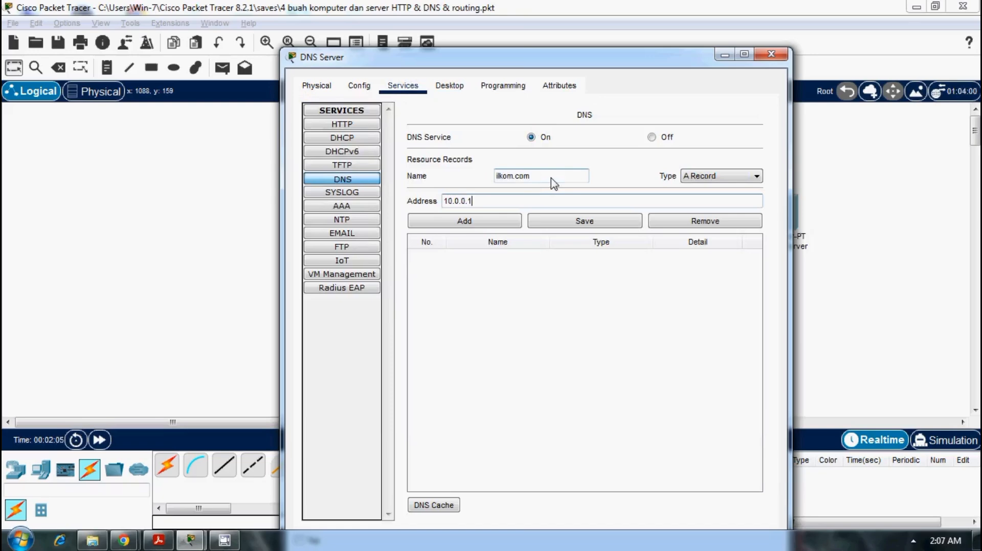
pyautogui.click(493, 223)
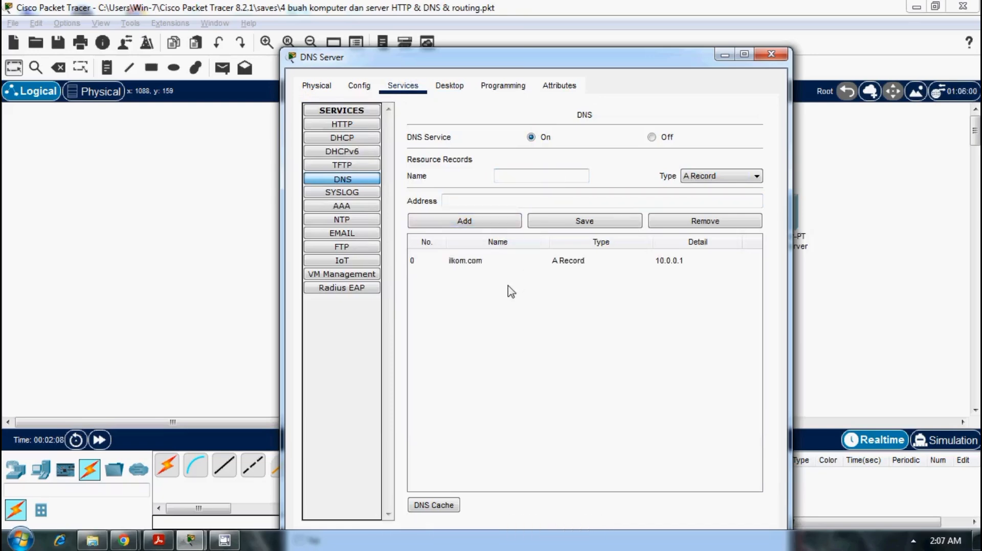
pyautogui.click(779, 57)
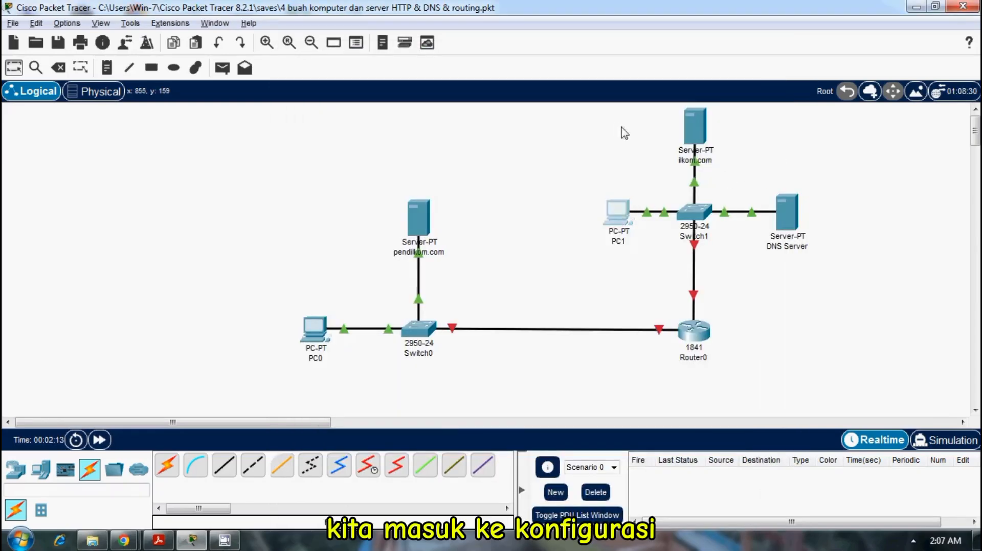
# Step: Give PC1 the static IPv4 address 10.0.0.3 with subnet mask 255.0.0.0
pyautogui.click(616, 211)
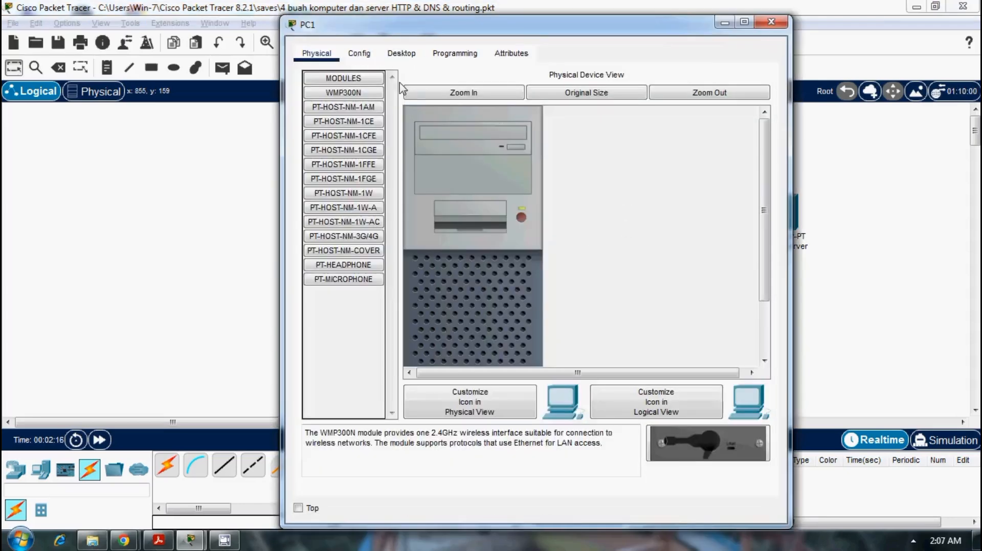
pyautogui.click(402, 54)
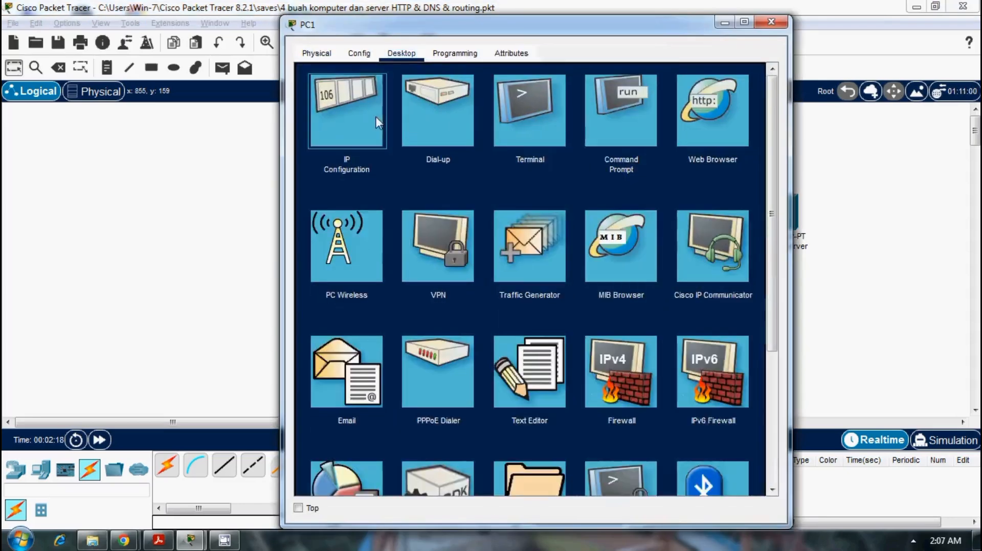
pyautogui.click(376, 116)
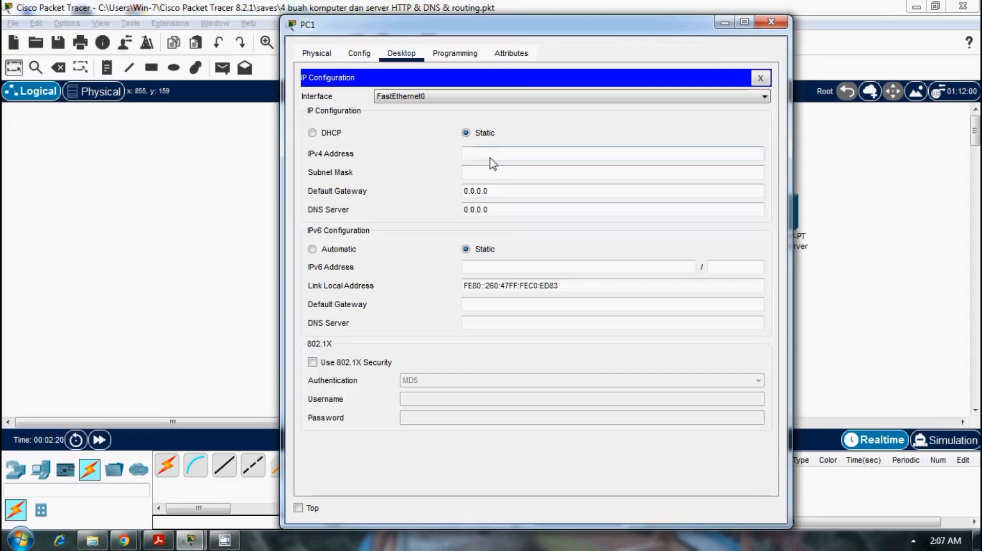
pyautogui.click(491, 159)
pyautogui.write('10.0')
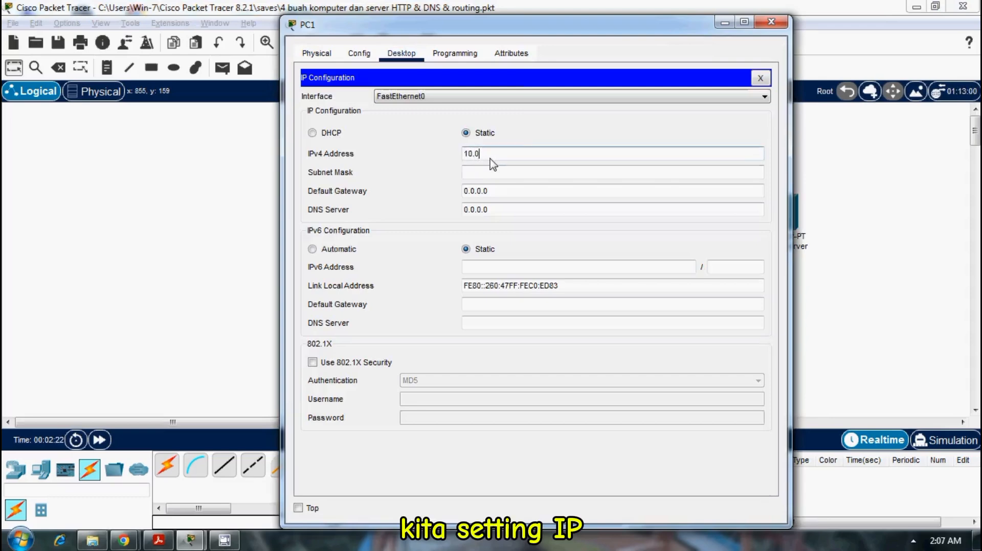
pyautogui.write('.0.3')
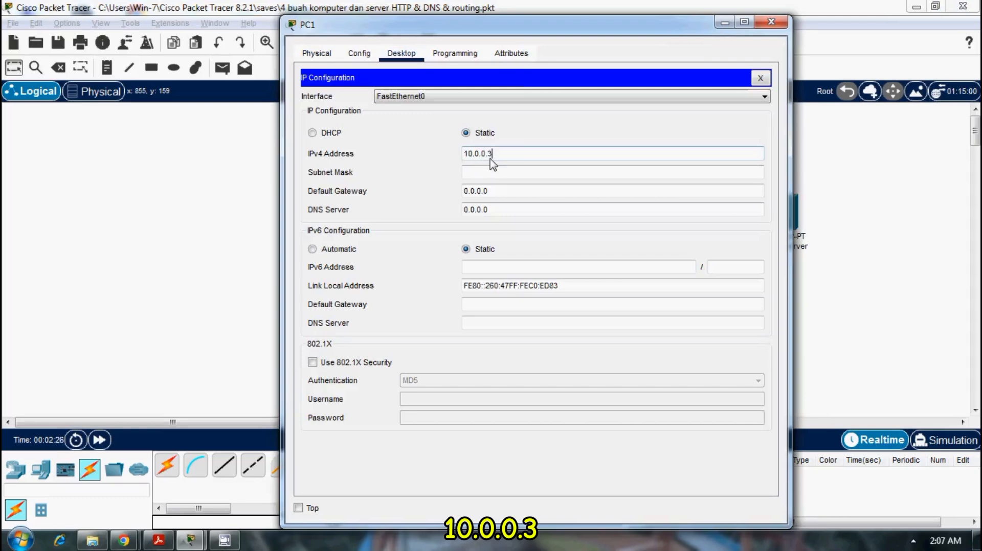
pyautogui.press('Tab')
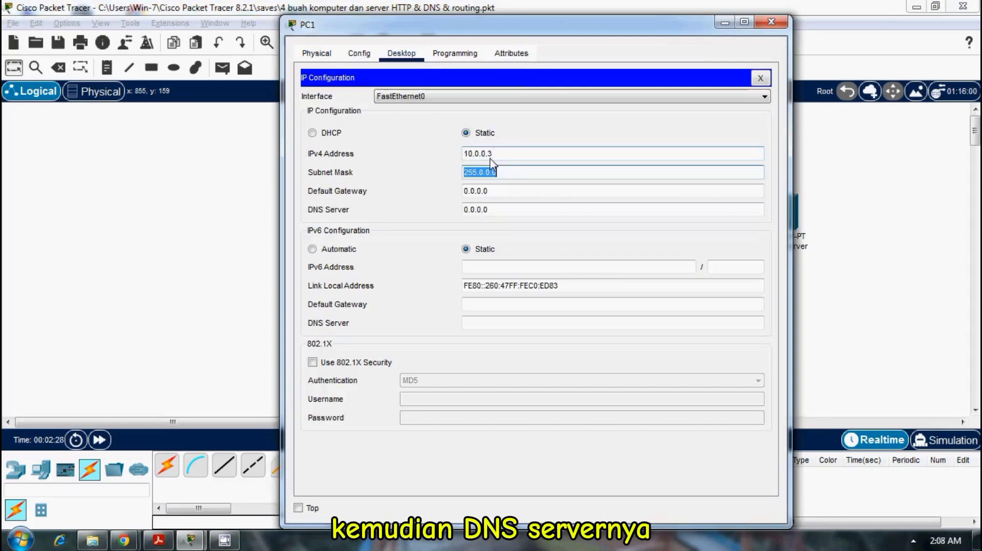
# Step: Set PC1's DNS server to 10.0.0.1 and close its IP configuration
pyautogui.moveTo(486, 210); pyautogui.dragTo(449, 210)
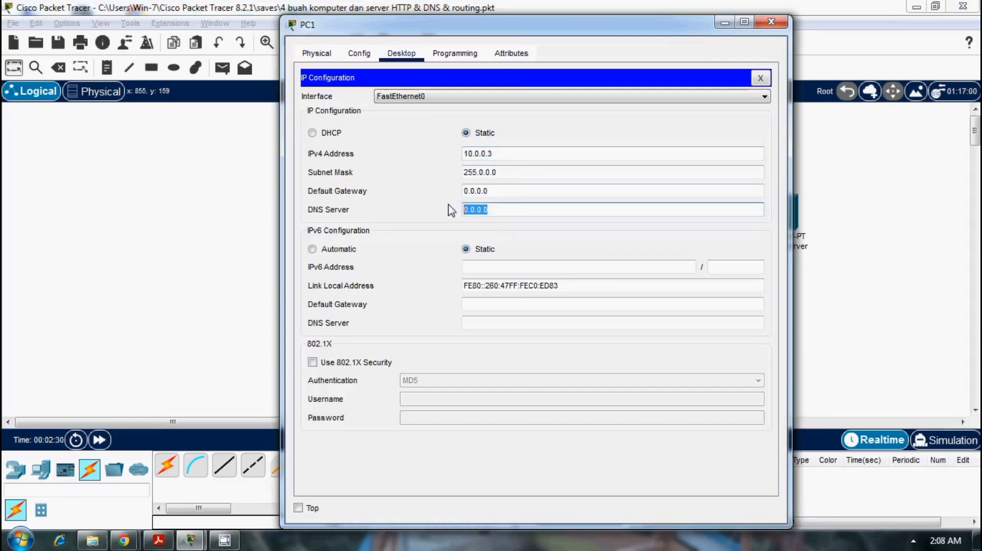
pyautogui.write('10.0.0')
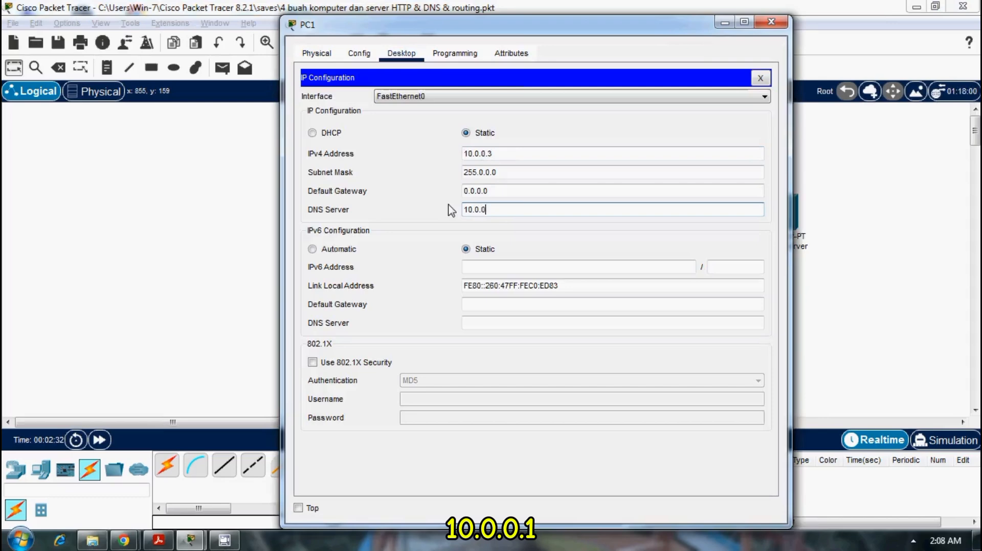
pyautogui.write('1')
pyautogui.write('1')
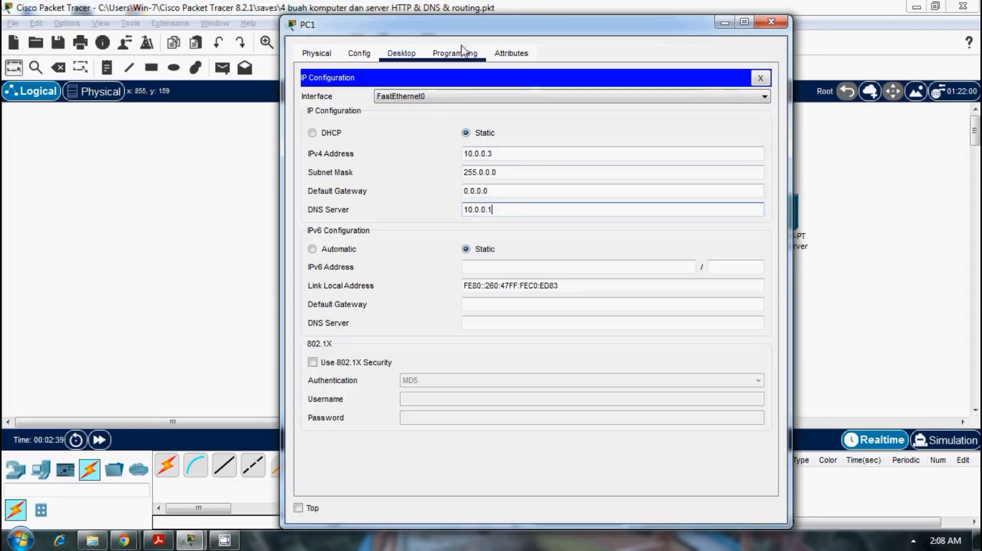
pyautogui.click(758, 78)
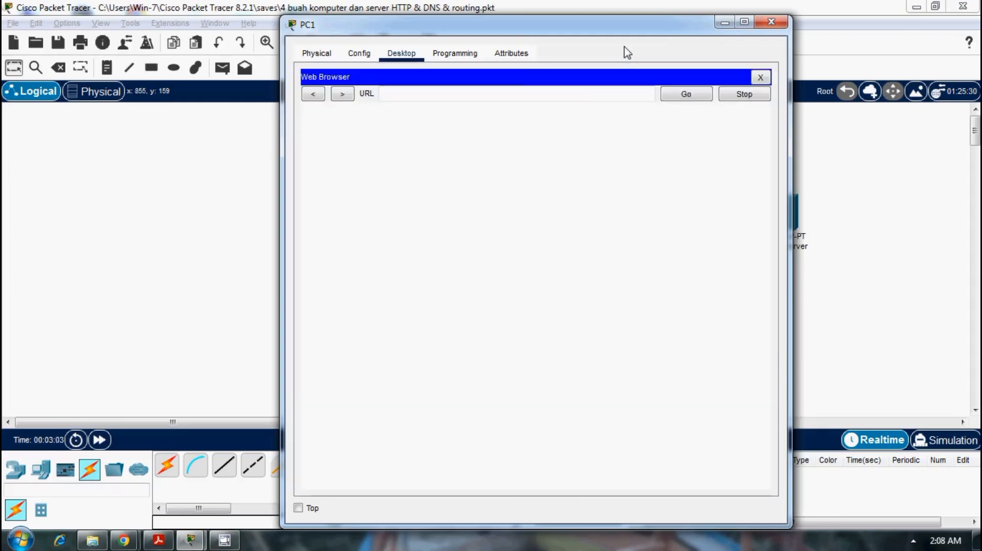
# Step: Test access to the web server from PC1's web browser using the IP address 10.0.0.1
pyautogui.click(588, 96)
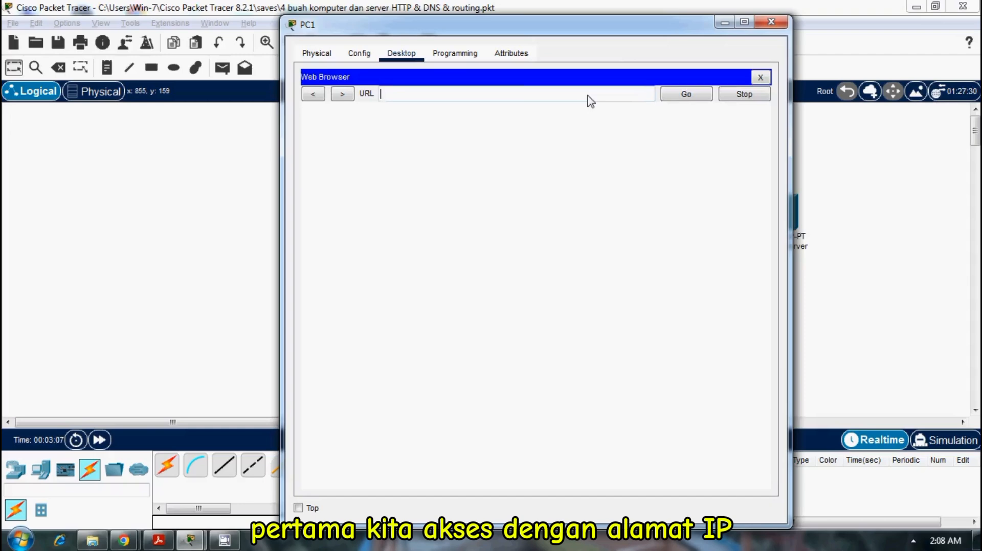
pyautogui.write('10.0.')
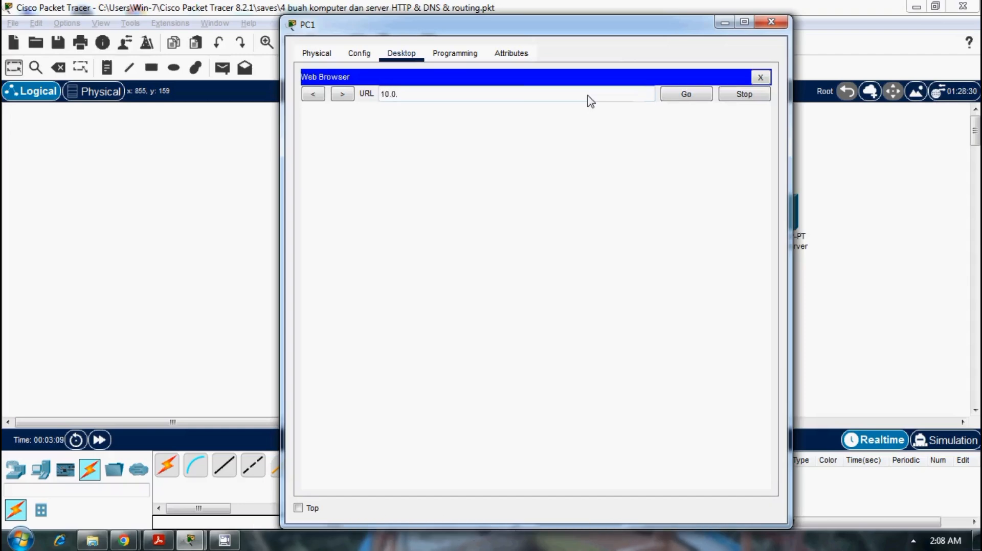
pyautogui.write('0.1')
pyautogui.press('Return')
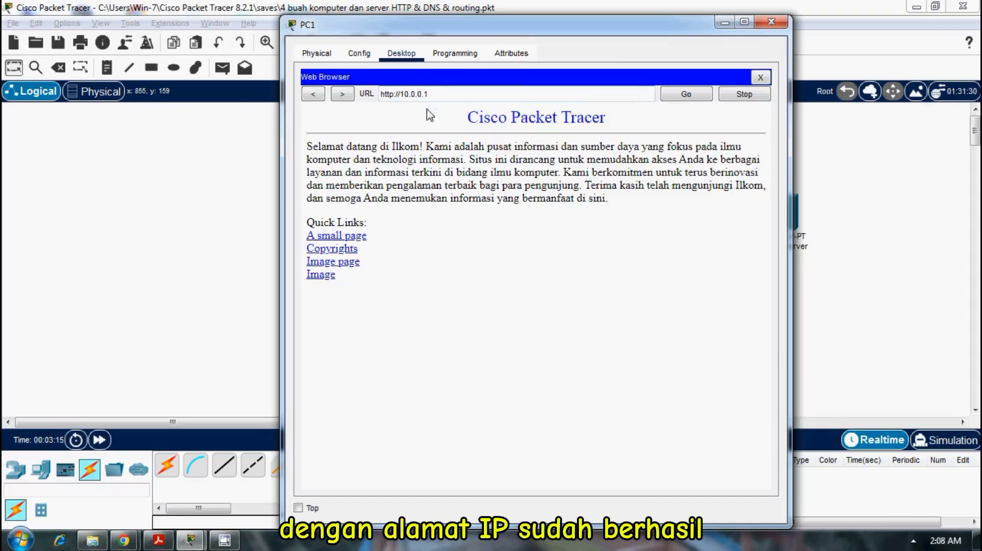
# Step: Test access to ilkom.com by domain name in PC1's web browser and close the PC1 window
pyautogui.moveTo(436, 97); pyautogui.dragTo(376, 98)
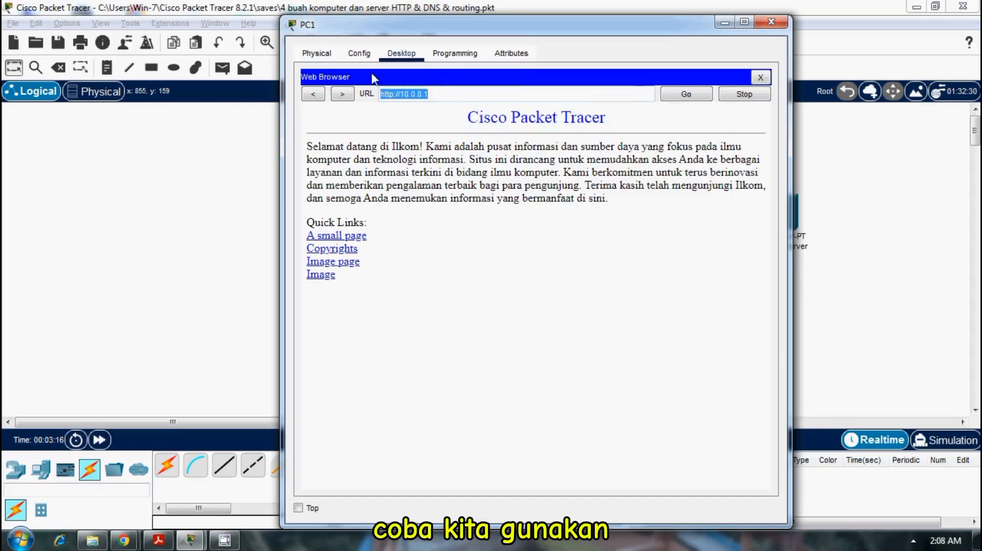
pyautogui.write('ilkom')
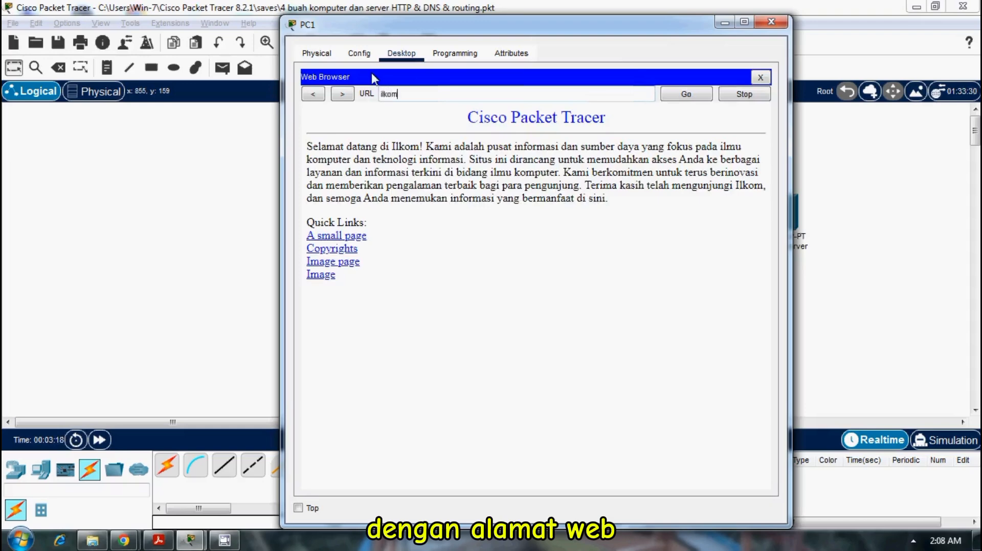
pyautogui.write('.com')
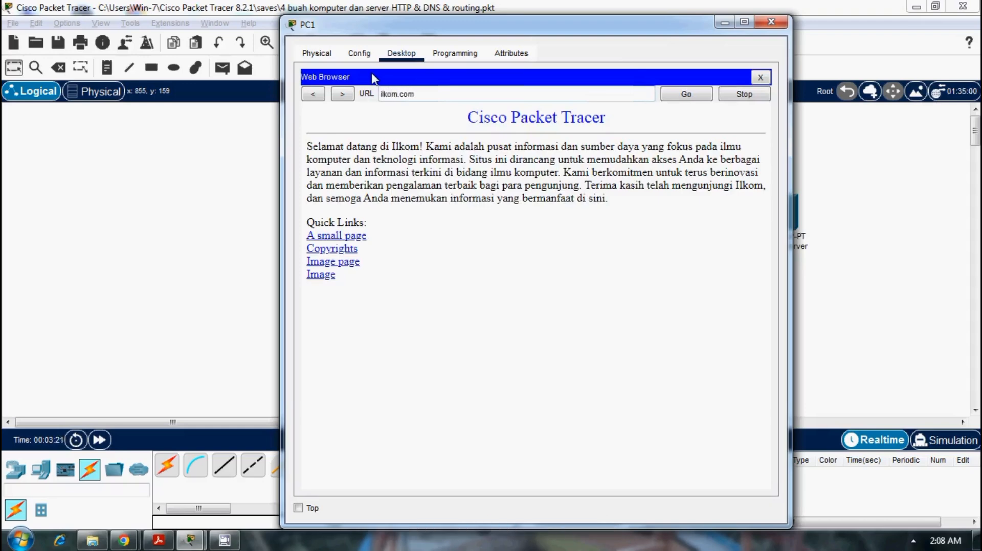
pyautogui.press('Return')
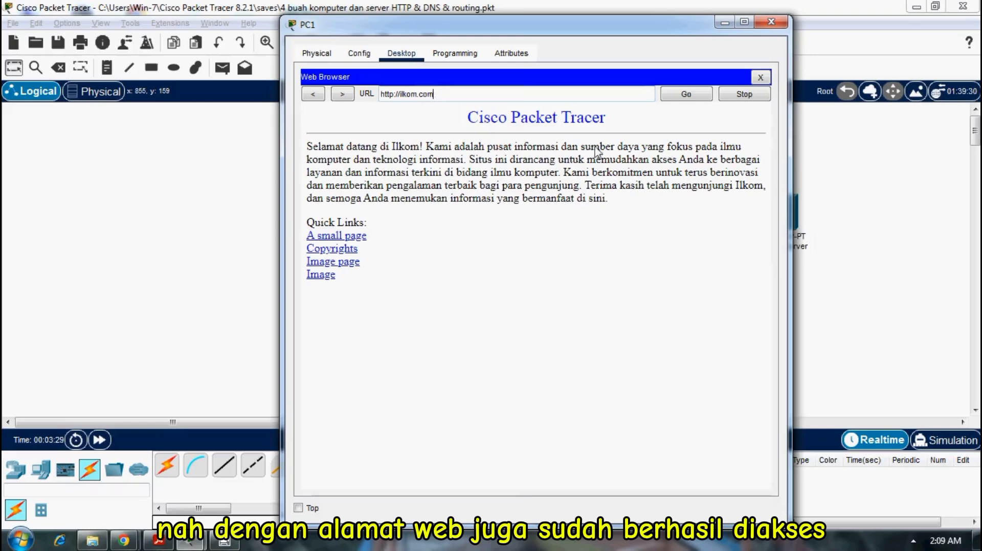
pyautogui.click(771, 22)
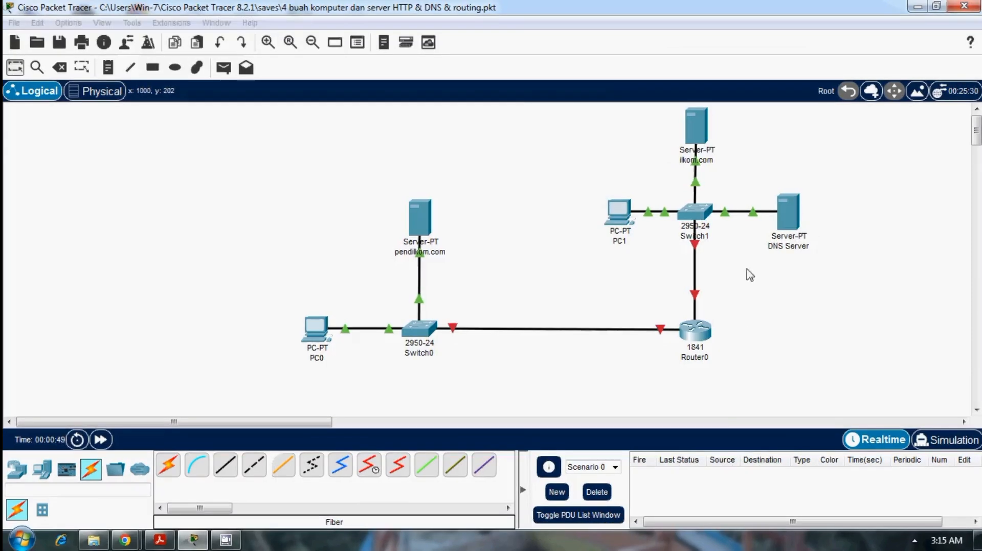
# Step: Rename the PC1 next to Switch1 as PC_0 and the PC0 next to Switch0 as PC_1
pyautogui.click(622, 244)
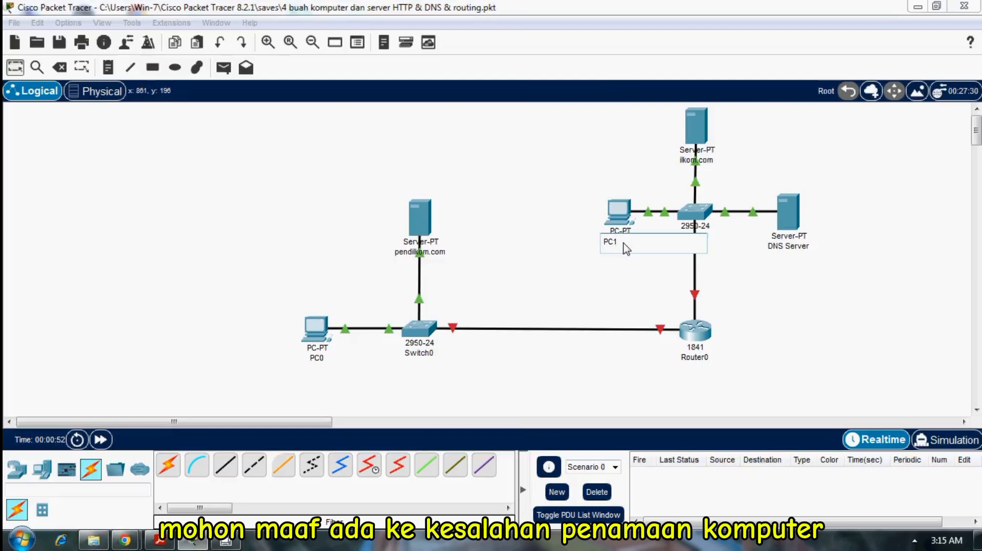
pyautogui.press('BackSpace')
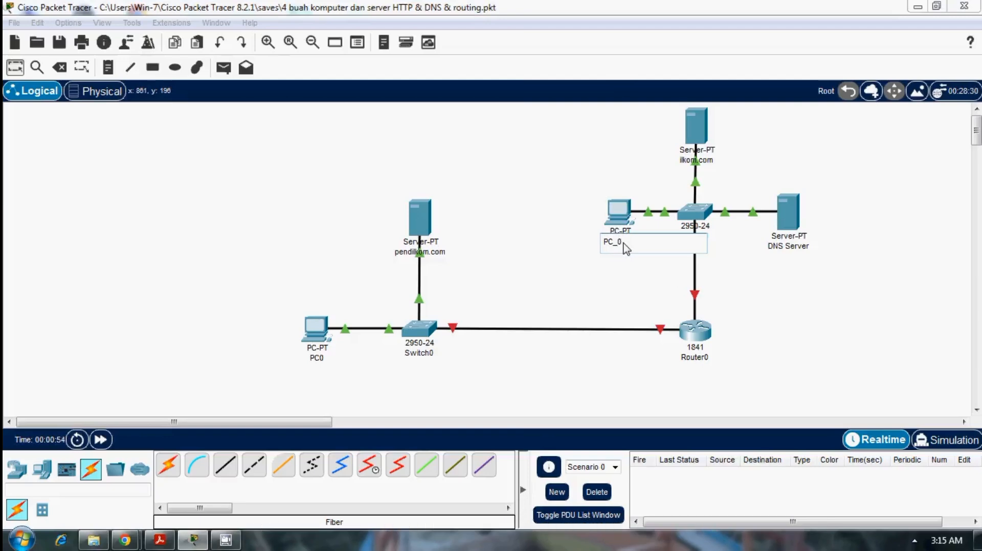
pyautogui.write('_0')
pyautogui.click(561, 277)
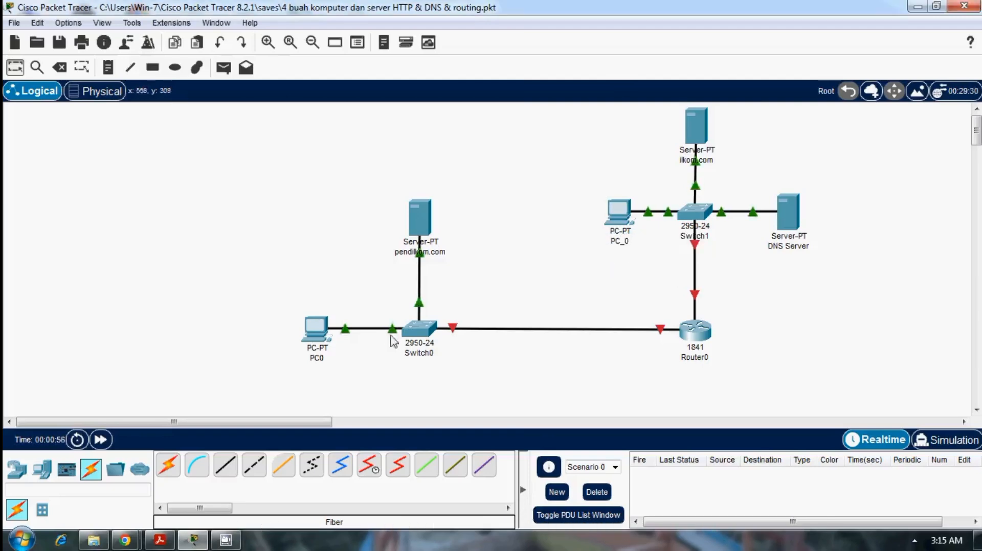
pyautogui.click(317, 360)
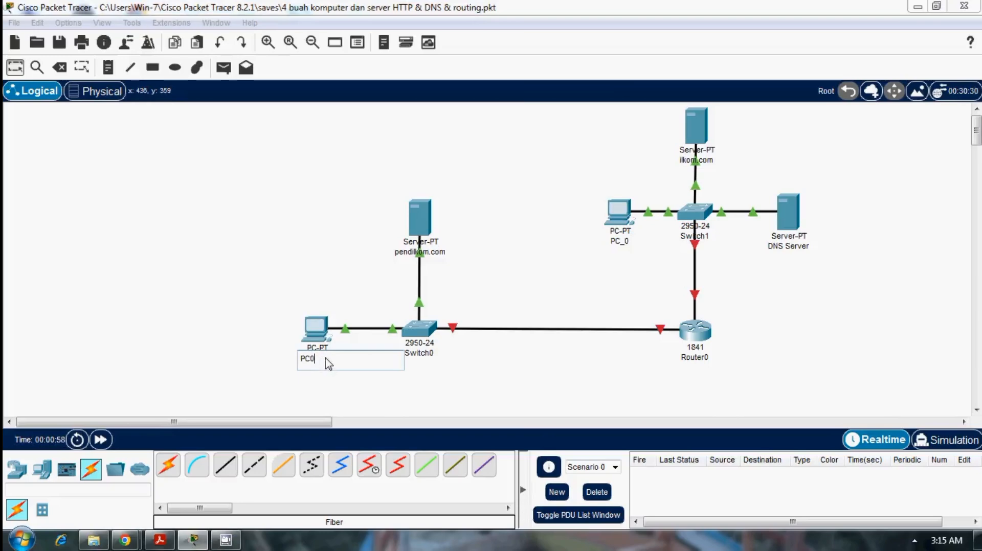
pyautogui.write('_1')
pyautogui.click(458, 282)
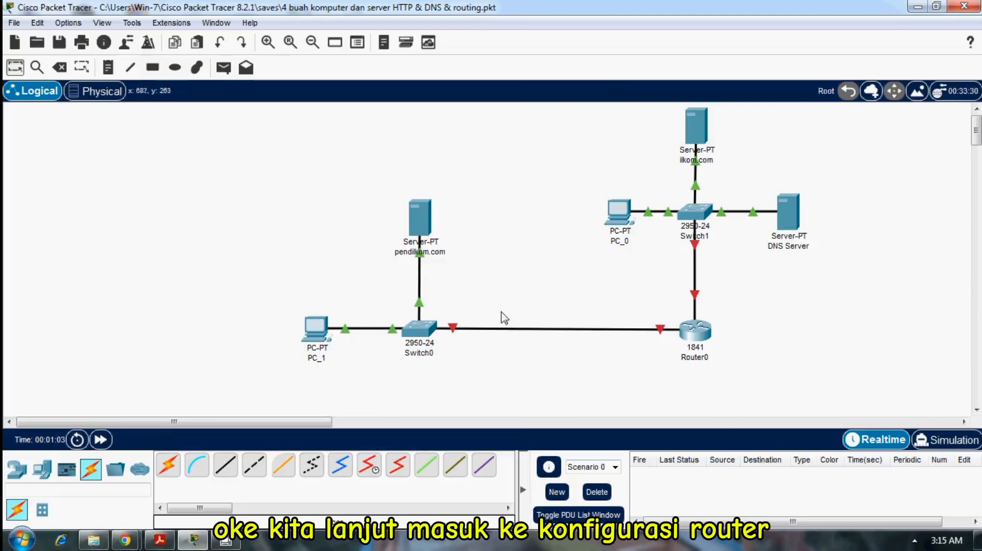
# Step: Turn on Router0's FastEthernet0/0 port and give it the IPv4 address 192.168.1.5 with subnet mask 255.255.255.0
pyautogui.click(700, 332)
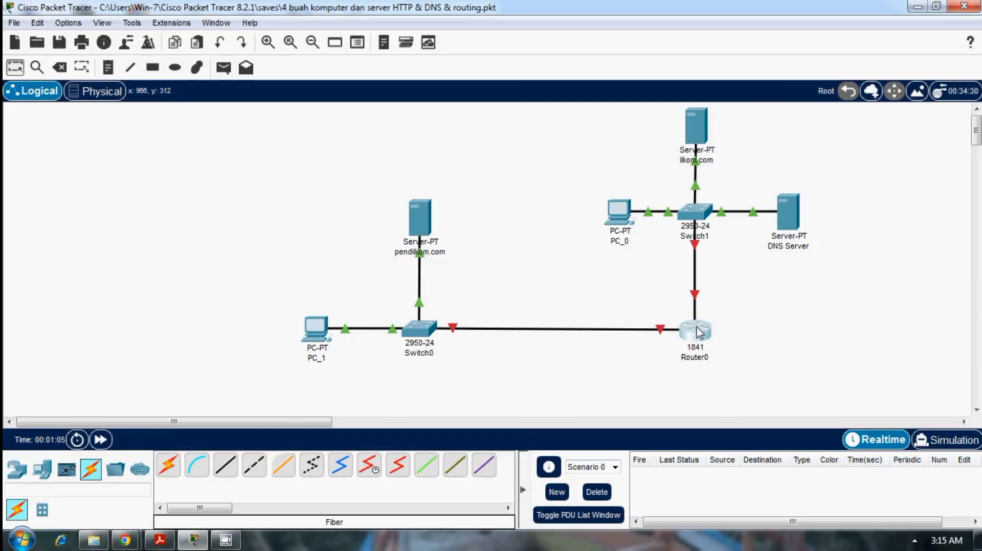
pyautogui.click(701, 332)
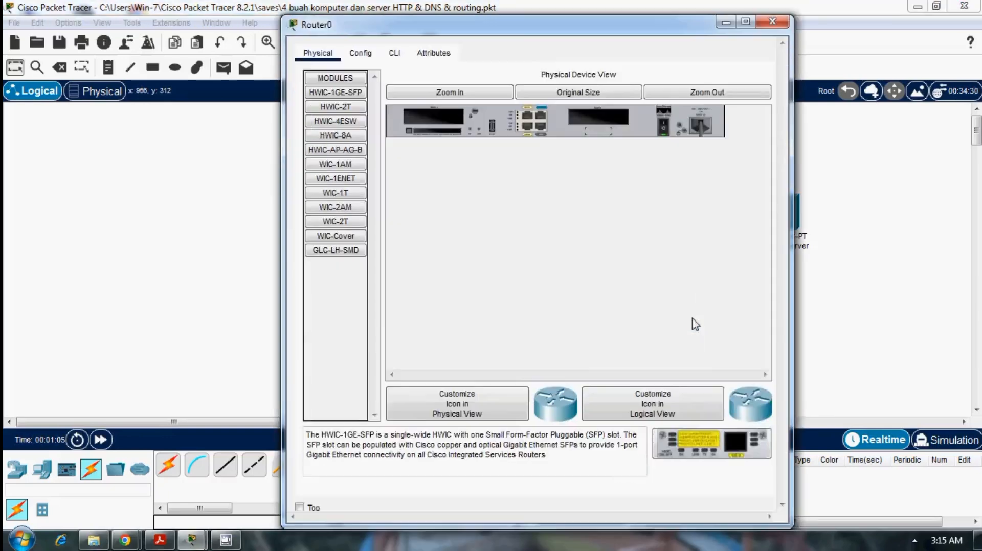
pyautogui.click(357, 54)
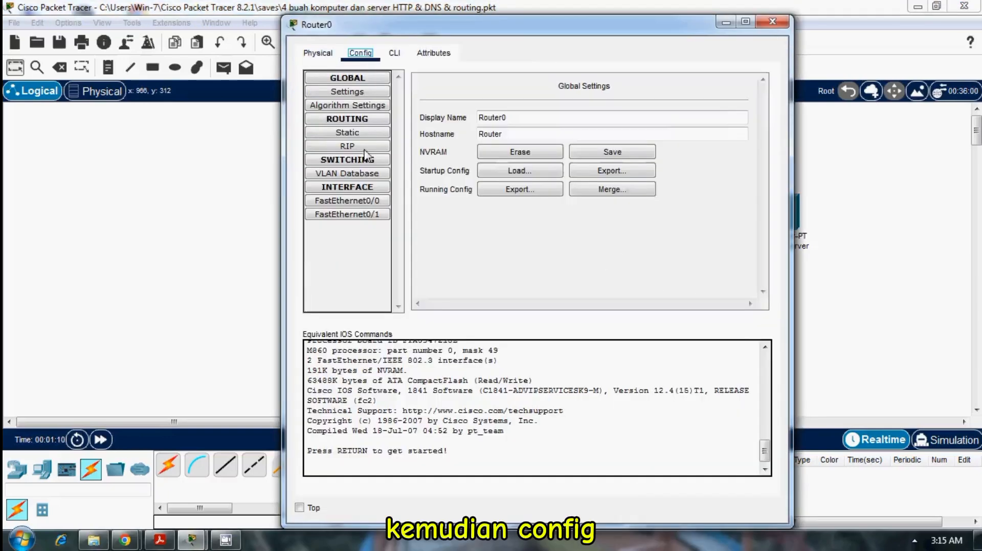
pyautogui.click(367, 202)
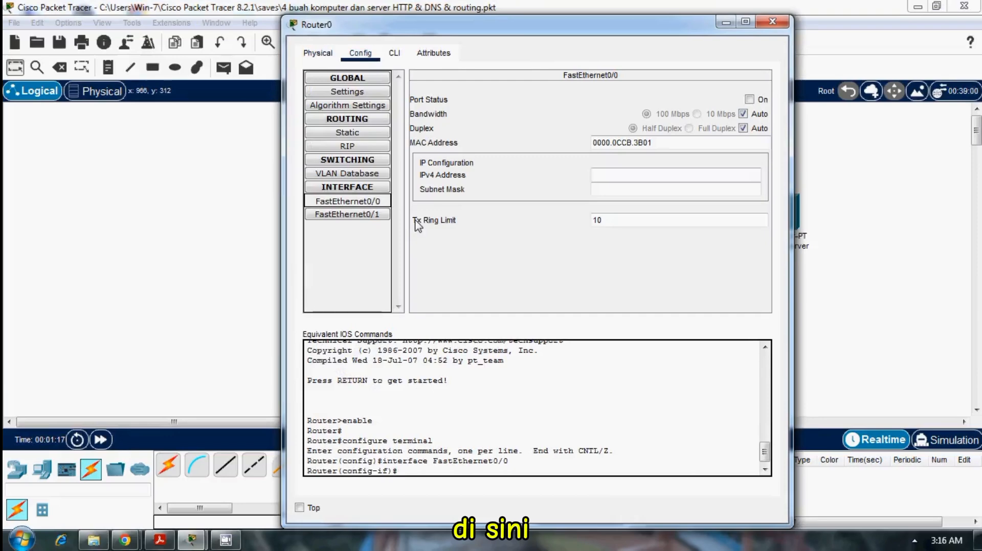
pyautogui.click(750, 101)
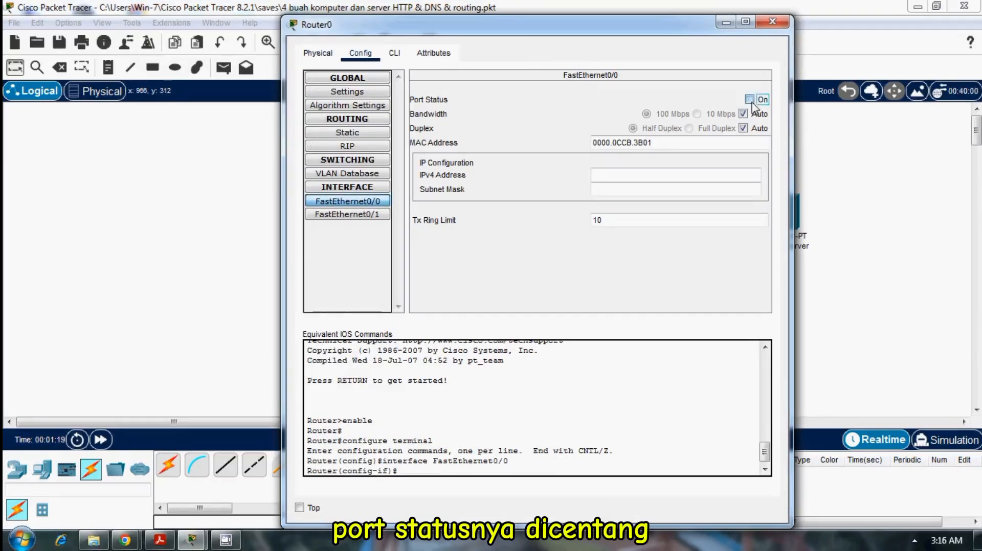
pyautogui.click(710, 174)
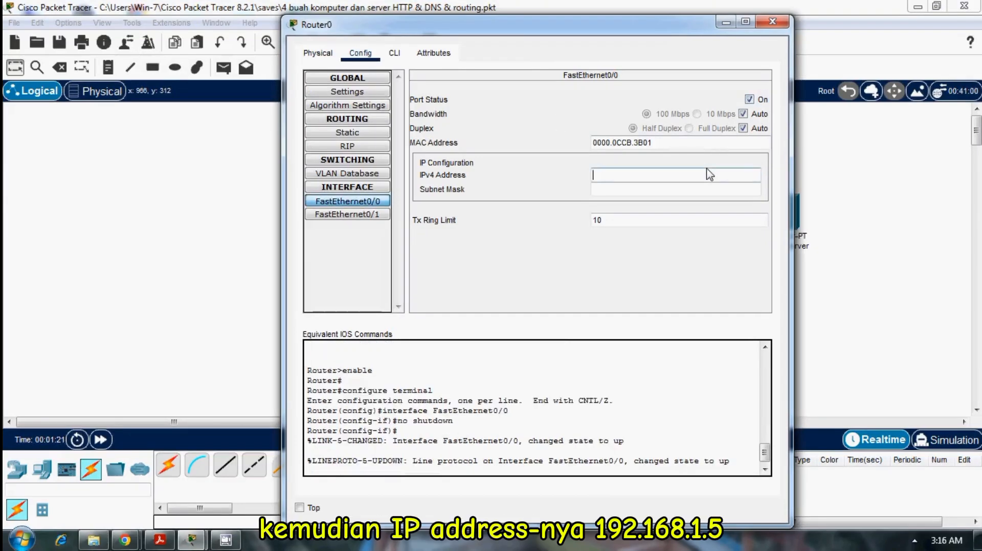
pyautogui.write('192.168.0')
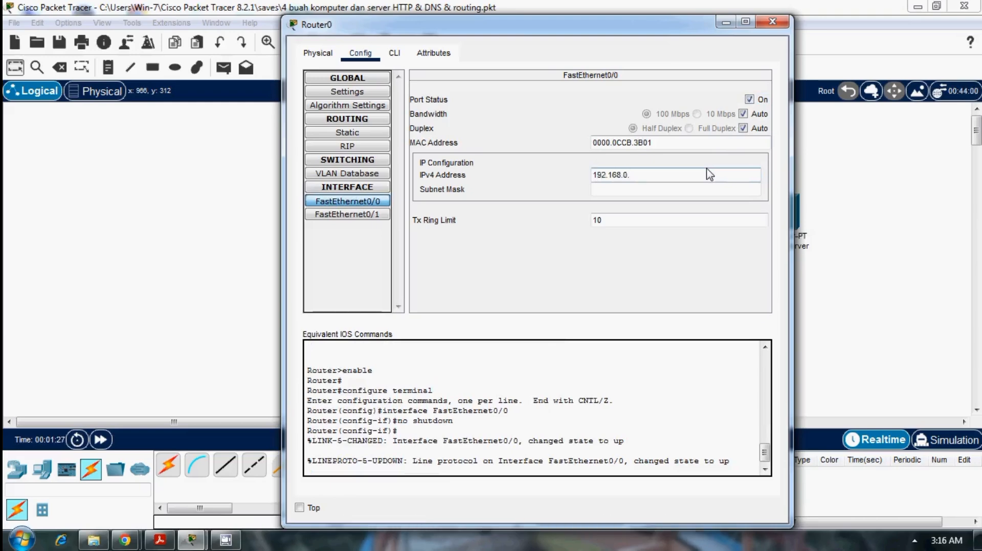
pyautogui.press('BackSpace')
pyautogui.write('1')
pyautogui.press('Tab')
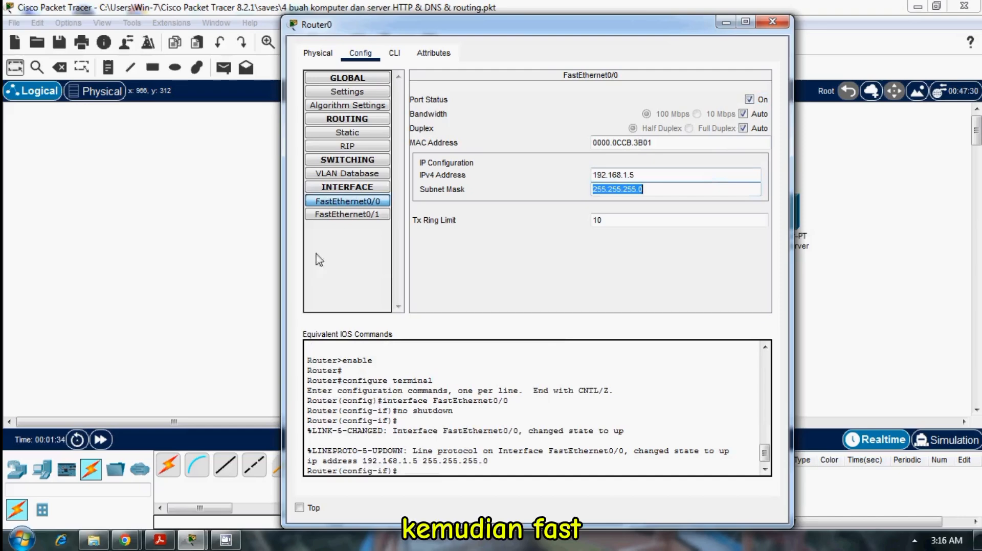
# Step: Turn on Router0's FastEthernet0/1 port and give it the IPv4 address 10.0.0.5 with subnet mask 255.0.0.0
pyautogui.click(330, 215)
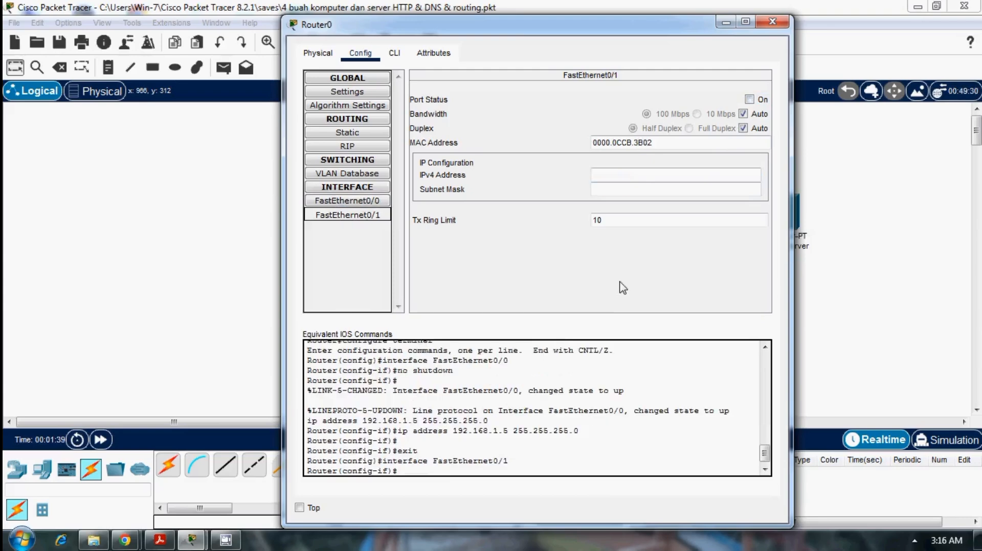
pyautogui.click(749, 100)
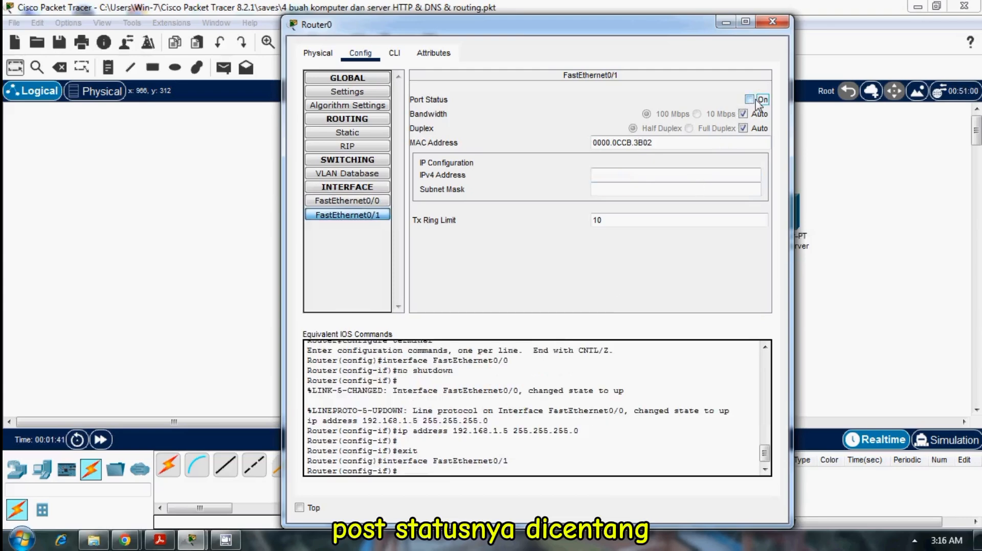
pyautogui.click(694, 175)
pyautogui.write('10.0')
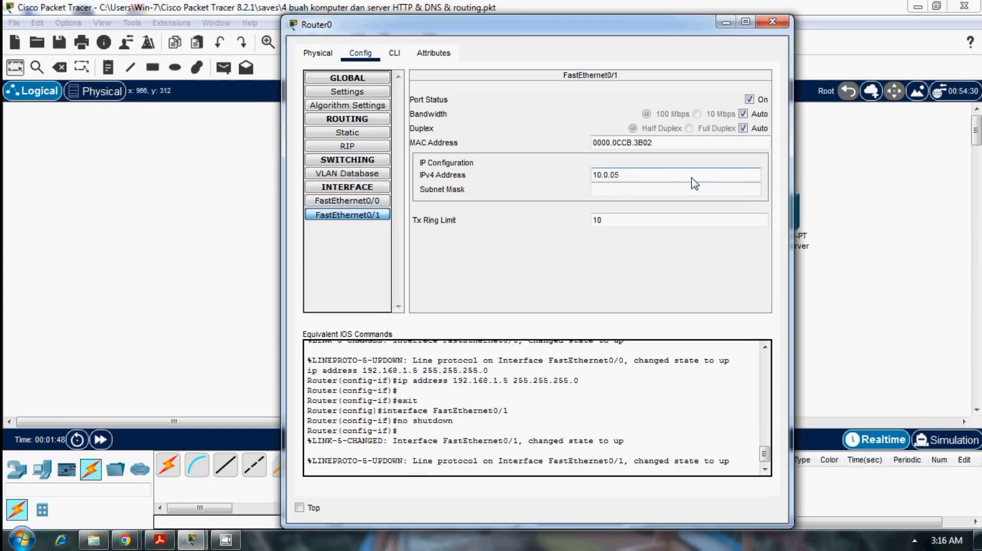
pyautogui.write('.0.5')
pyautogui.press('Tab')
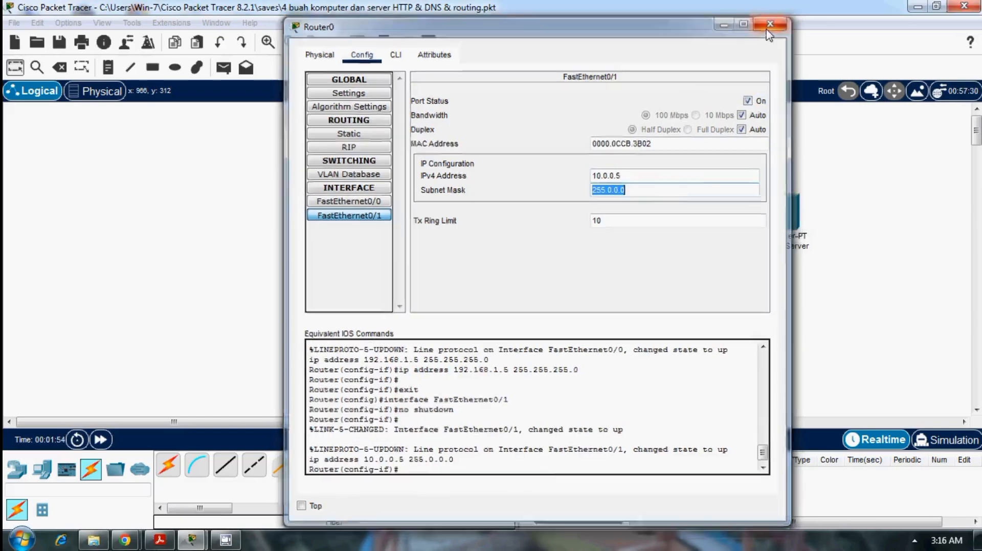
# Step: Close Router0's window and set PC_1's default gateway to 192.168.1.5
pyautogui.click(769, 25)
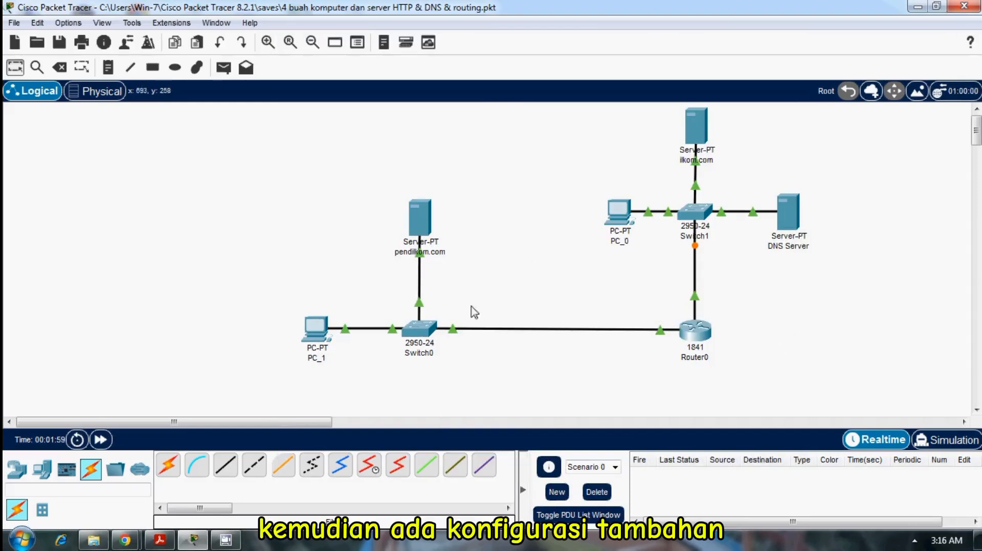
pyautogui.click(316, 329)
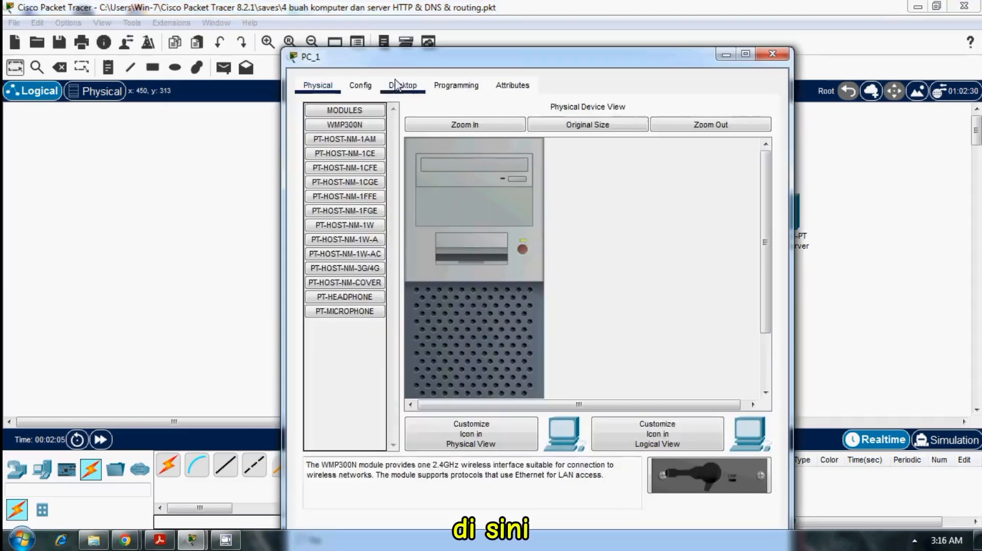
pyautogui.click(397, 85)
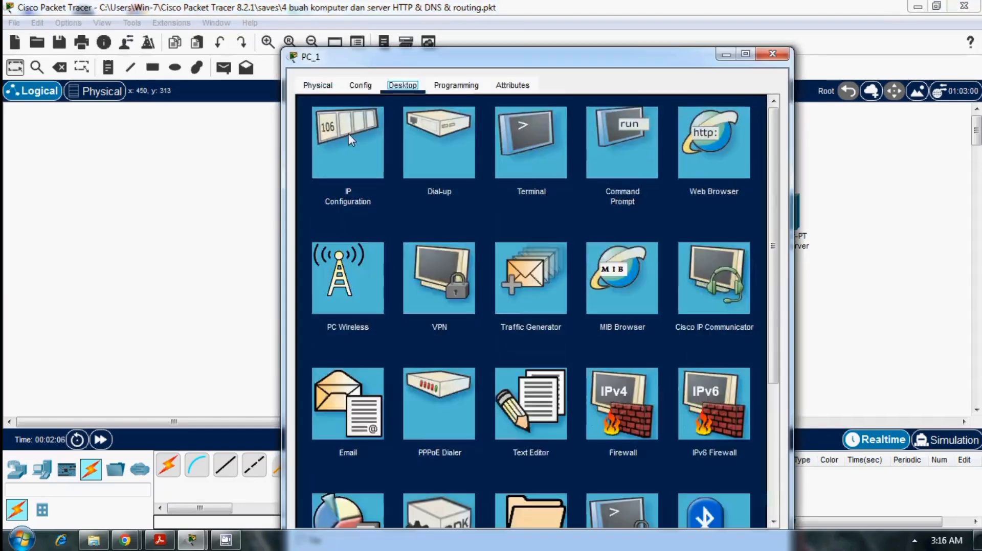
pyautogui.click(394, 195)
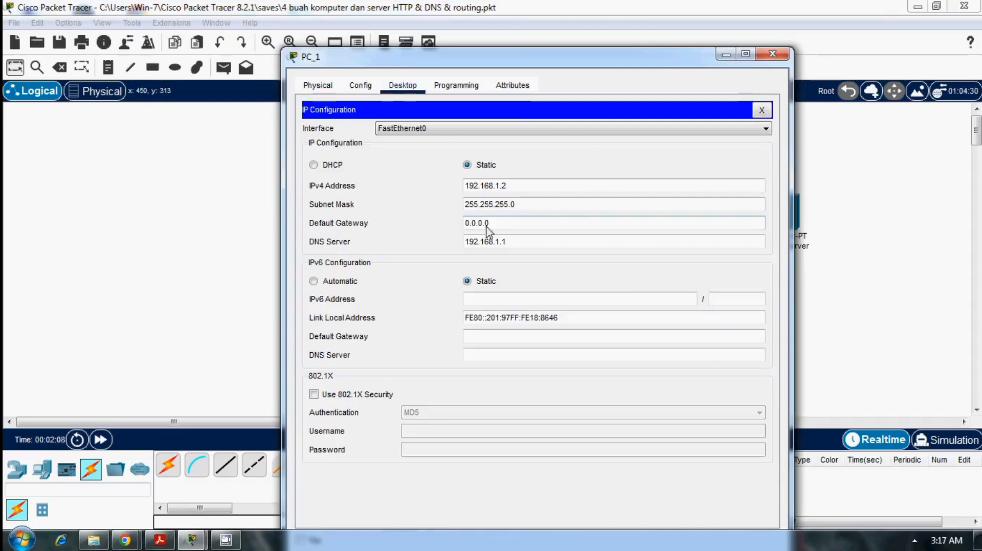
pyautogui.moveTo(486, 225); pyautogui.dragTo(456, 227)
pyautogui.write('192')
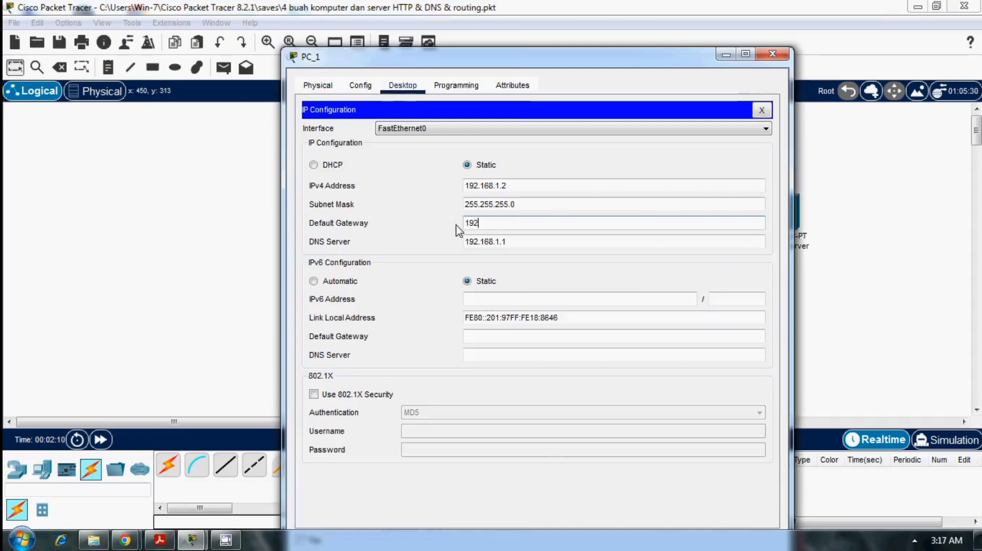
pyautogui.write('.168')
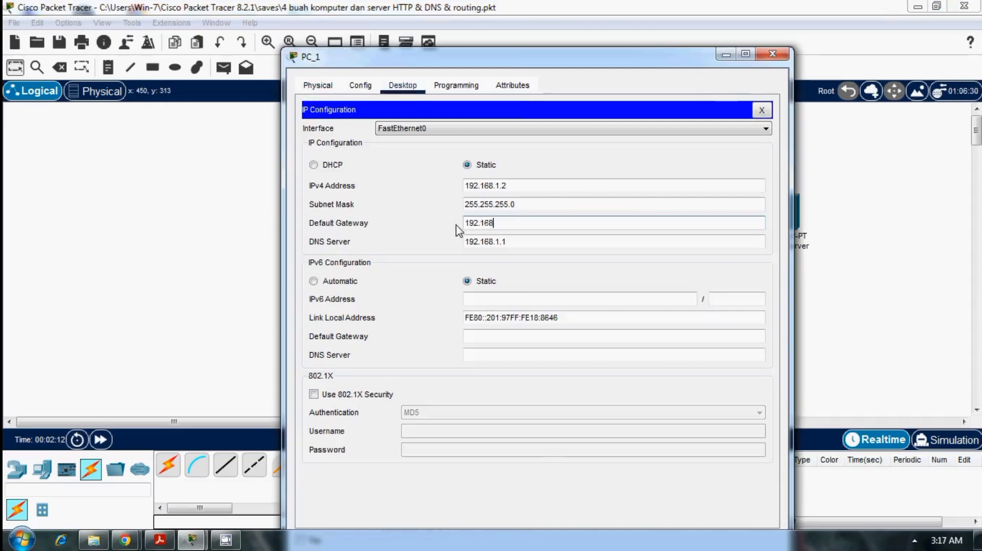
pyautogui.write('.1.5')
pyautogui.click(772, 55)
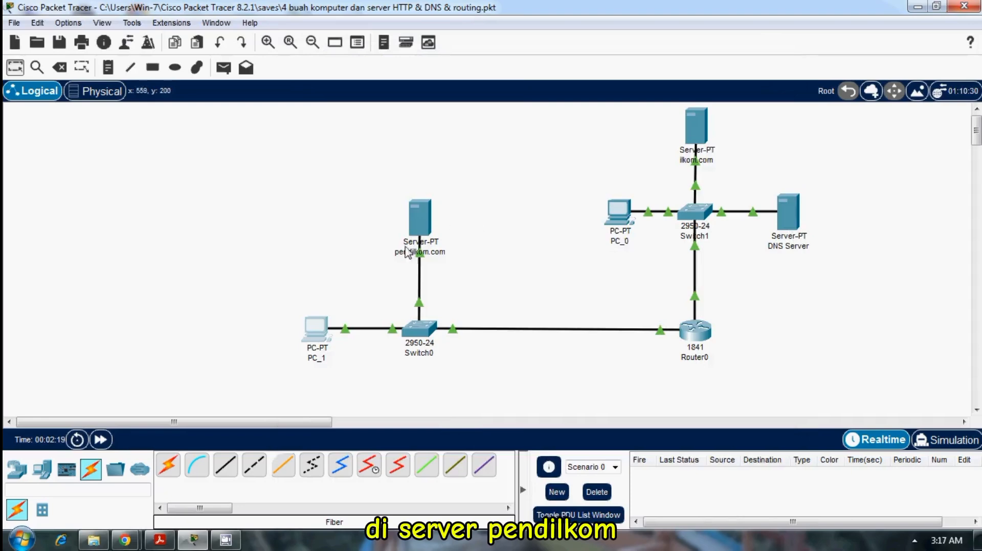
# Step: Set the pendilkom.com server's default gateway to 192.168.1.5
pyautogui.click(415, 217)
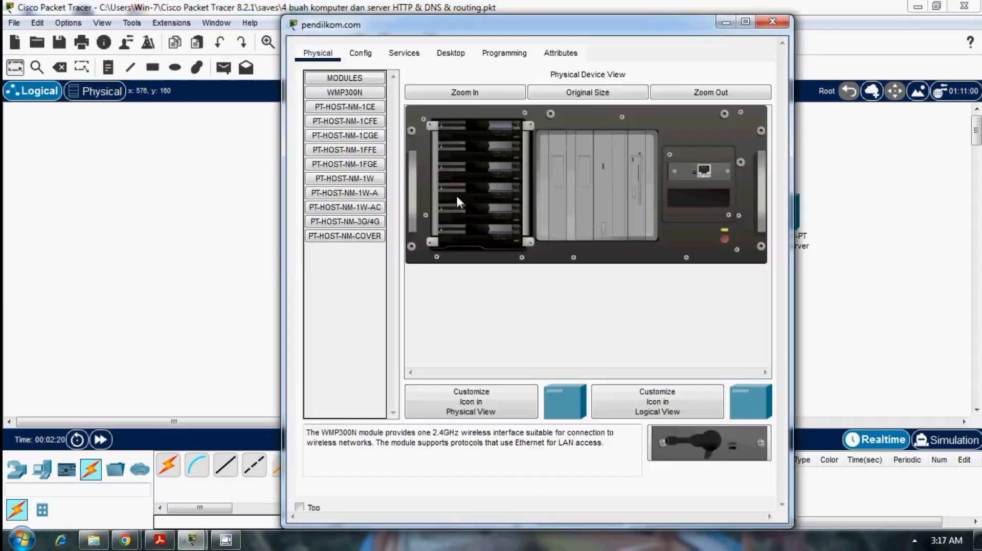
pyautogui.click(450, 52)
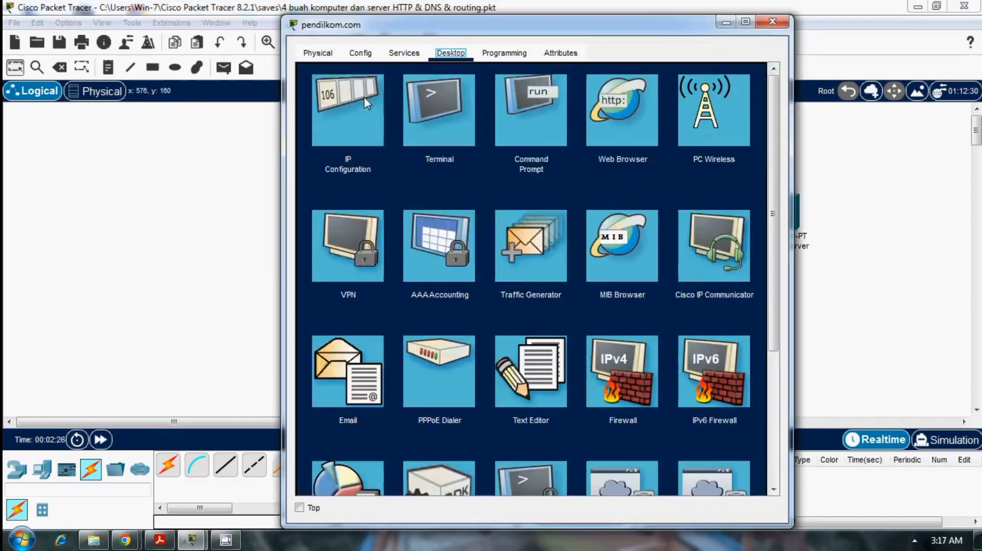
pyautogui.click(366, 103)
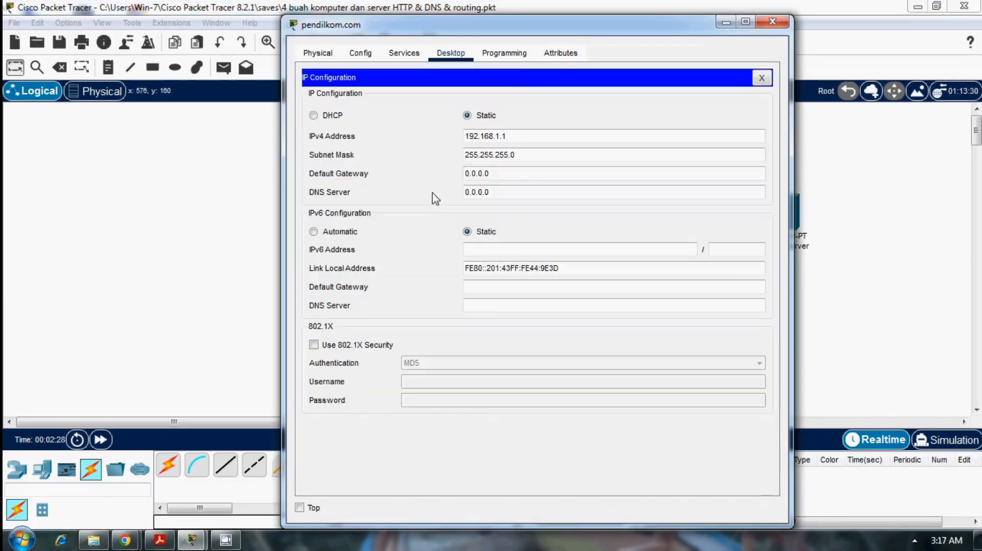
pyautogui.moveTo(501, 175); pyautogui.dragTo(453, 178)
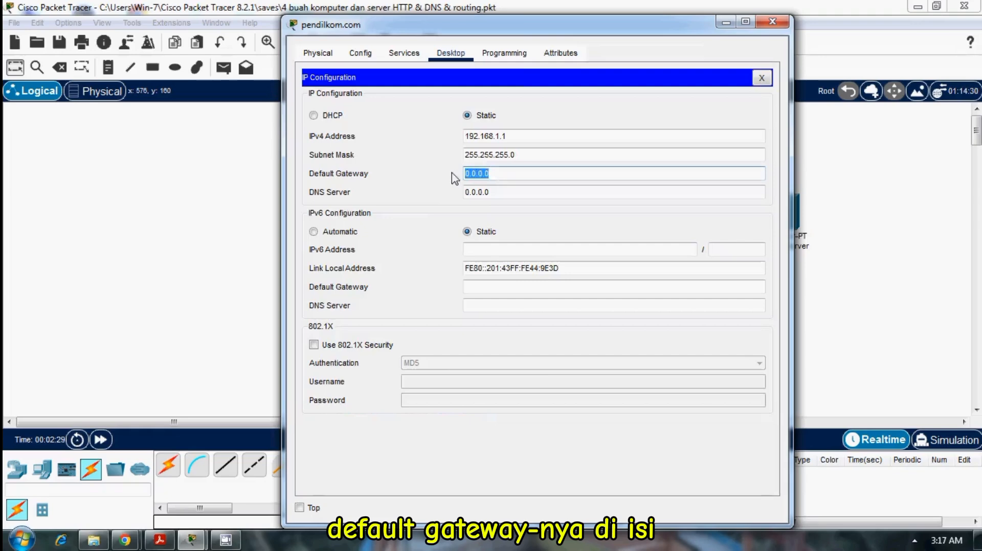
pyautogui.write('192.16')
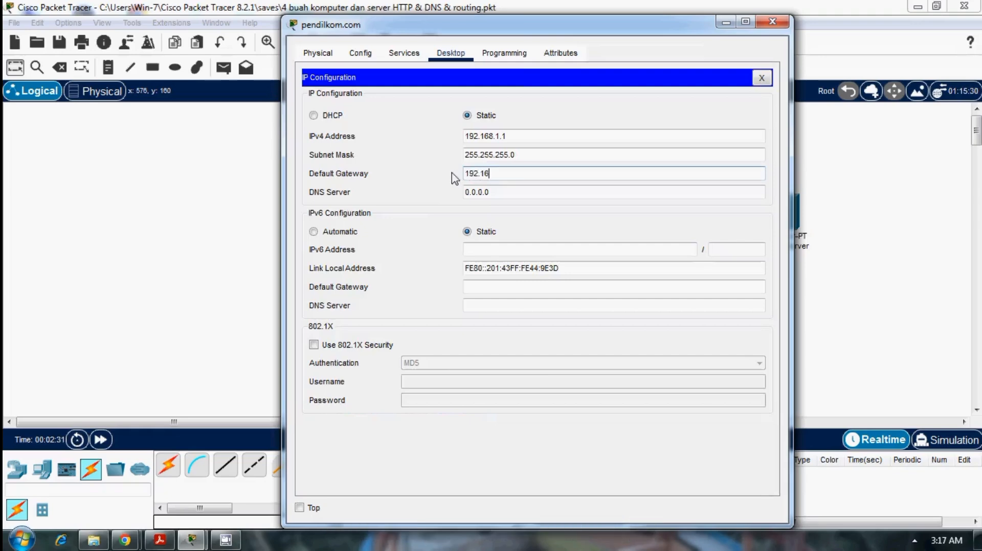
pyautogui.write('8.1.5')
# Step: Add a DNS A record for ilkom.com with address 10.0.0.2 on the pendilkom.com server and close its window
pyautogui.click(404, 52)
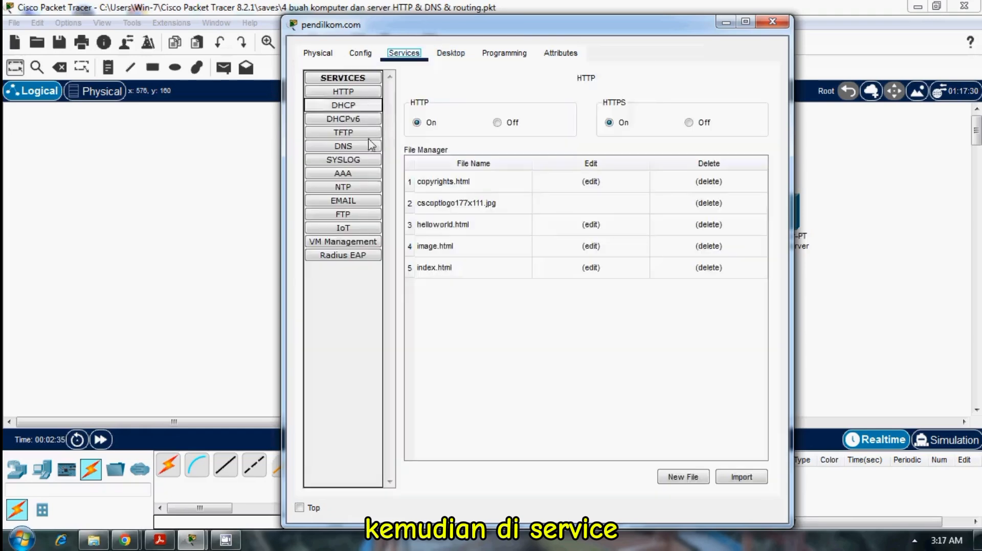
pyautogui.click(367, 147)
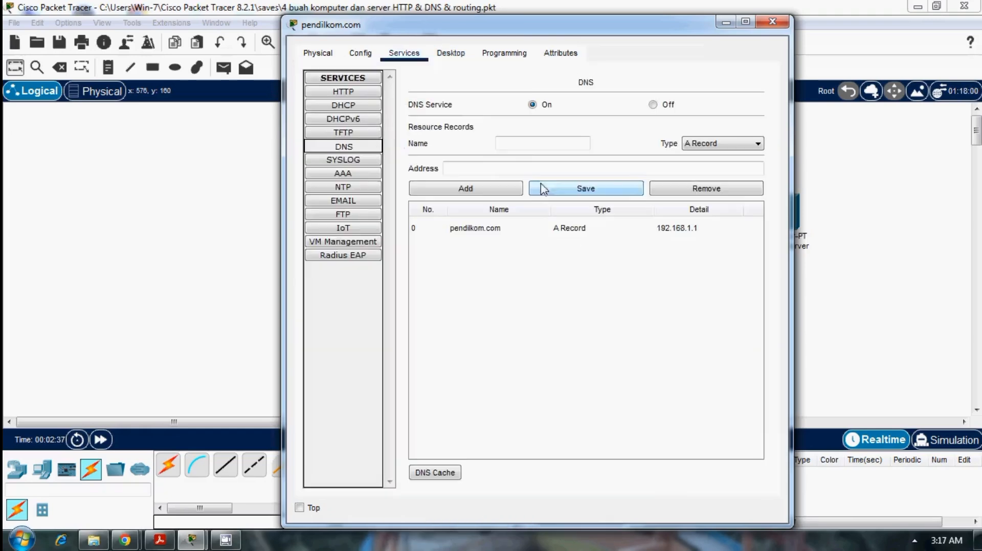
pyautogui.click(526, 145)
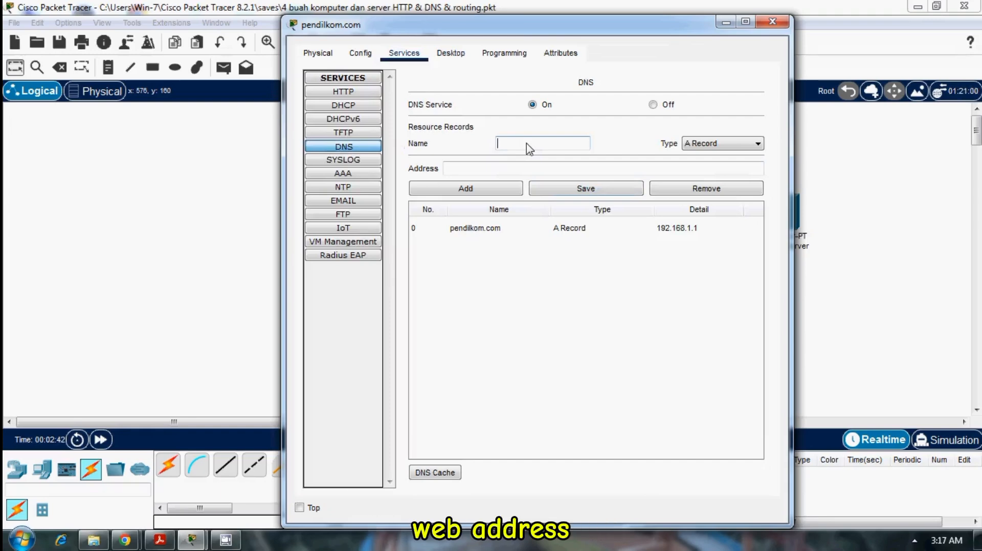
pyautogui.write('ilkom.')
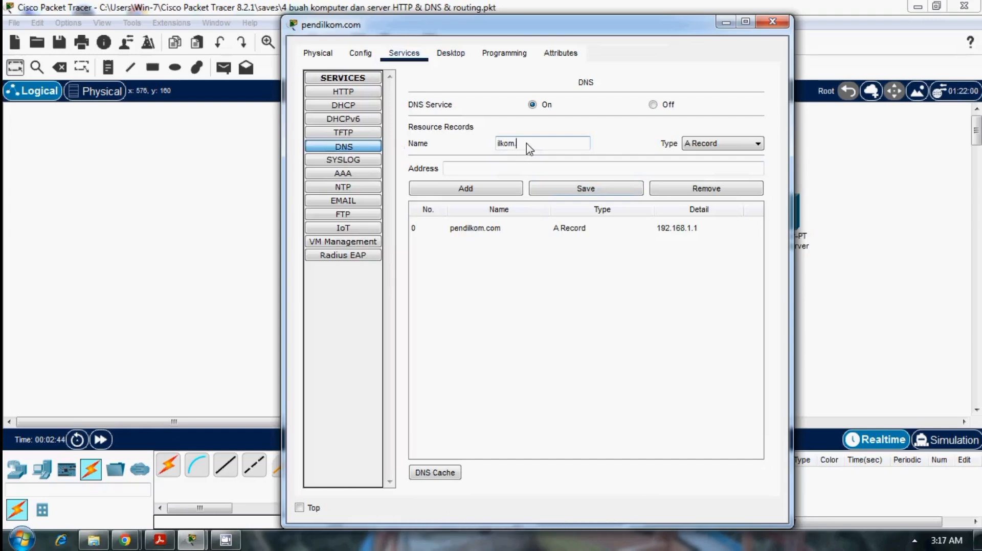
pyautogui.press('Tab')
pyautogui.press('Tab')
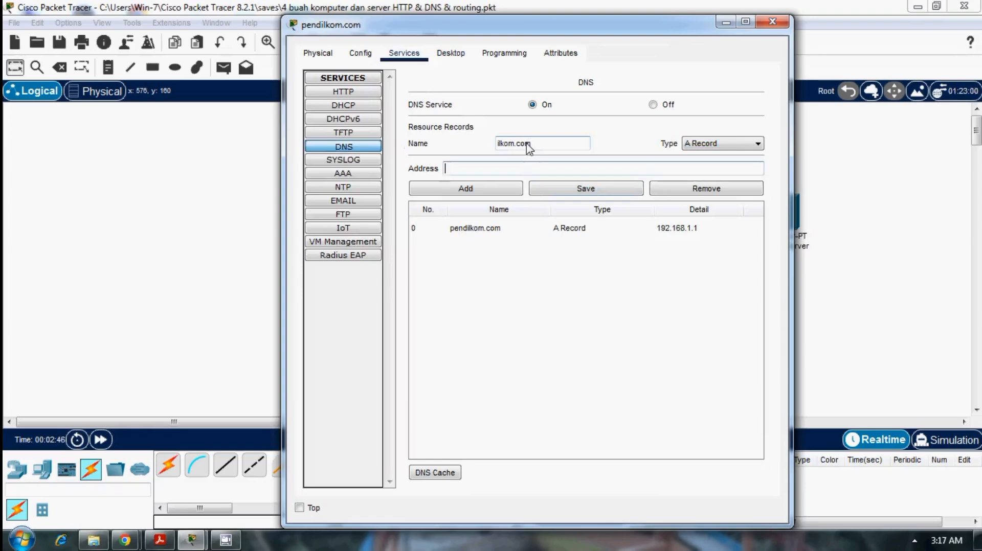
pyautogui.write('10.0.0.2')
pyautogui.click(485, 188)
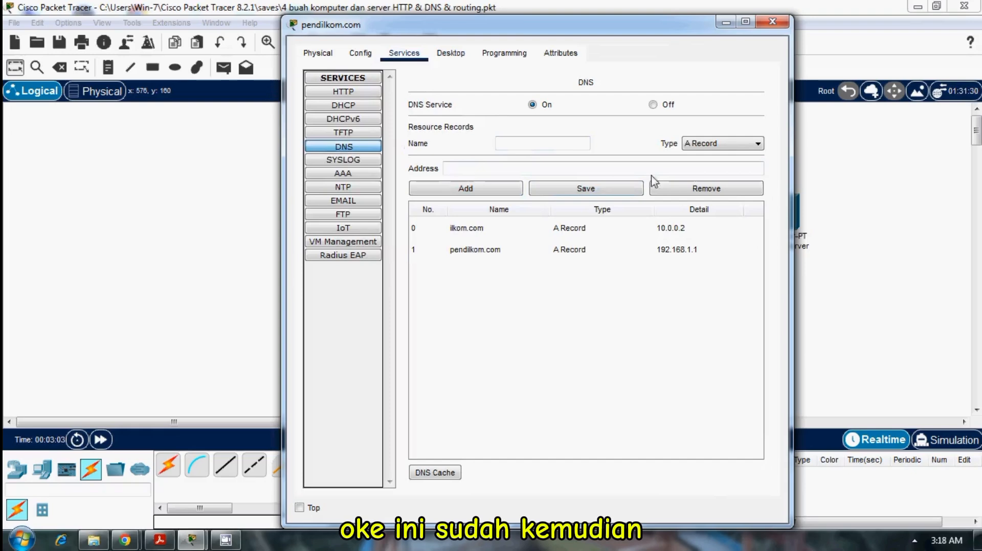
pyautogui.click(773, 21)
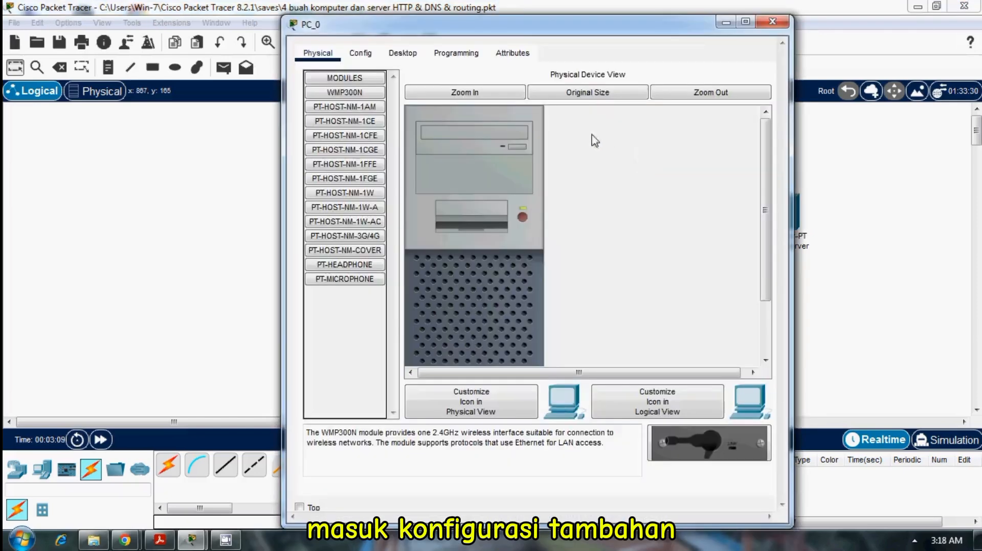
# Step: Set PC_0's default gateway to 10.0.0.5 and close its window
pyautogui.click(404, 55)
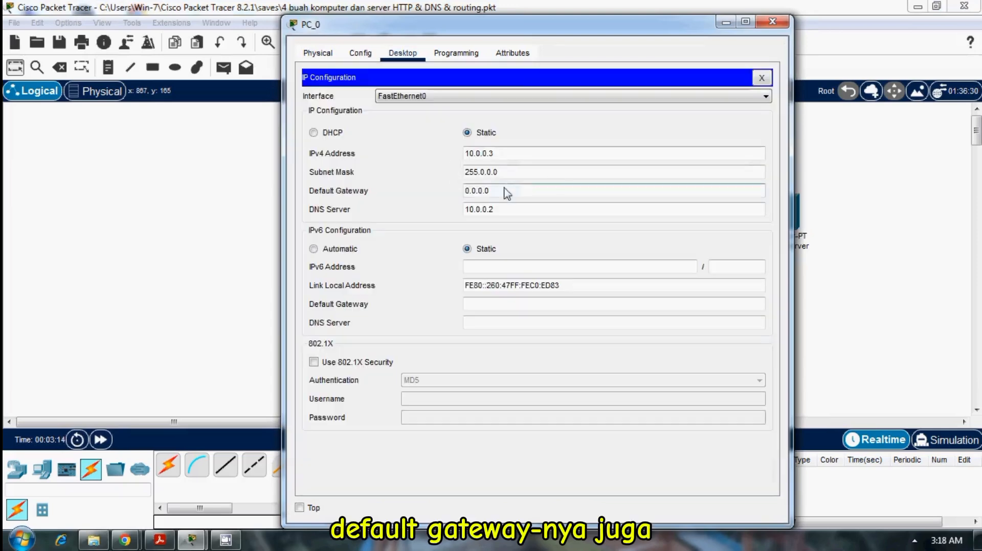
pyautogui.moveTo(503, 188); pyautogui.dragTo(452, 187)
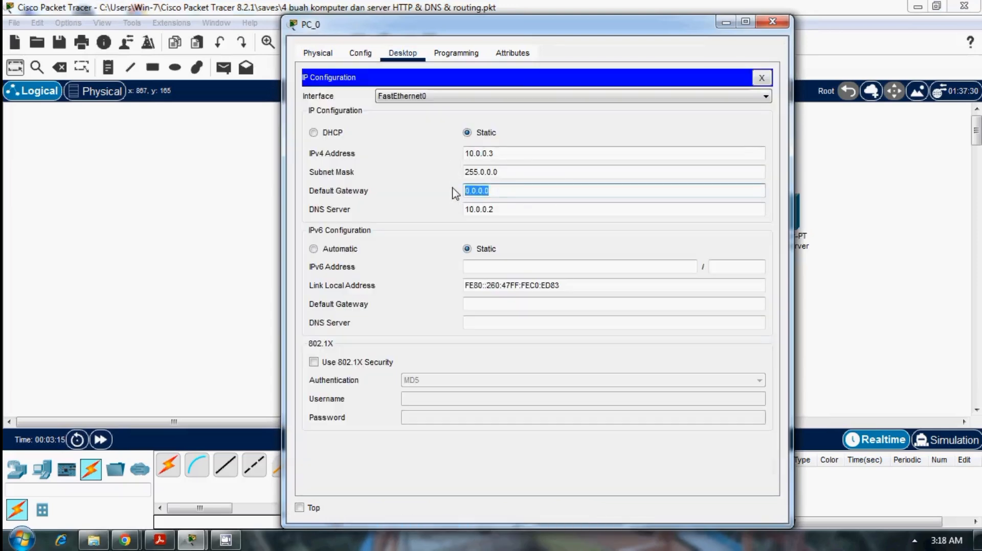
pyautogui.write('10.0.')
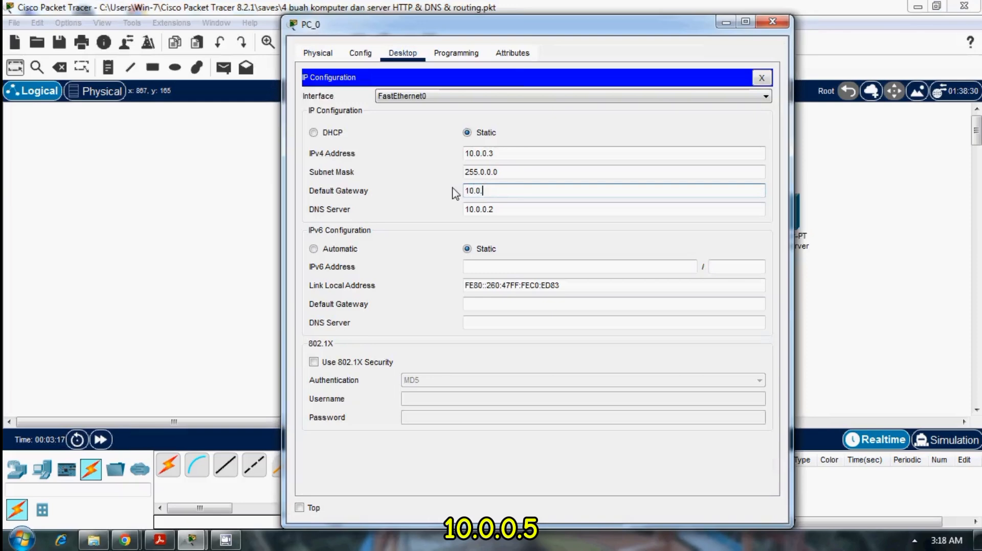
pyautogui.write('0.5')
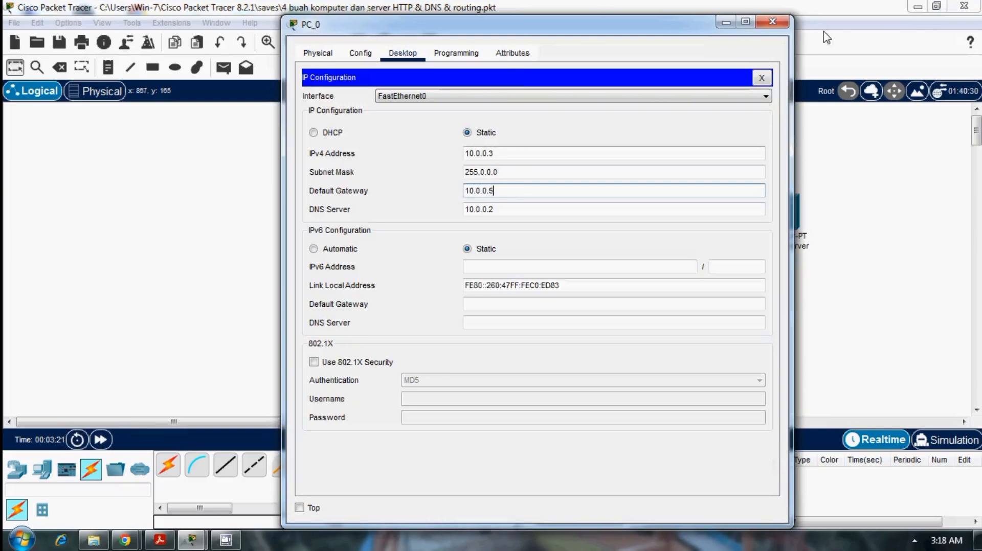
pyautogui.click(772, 22)
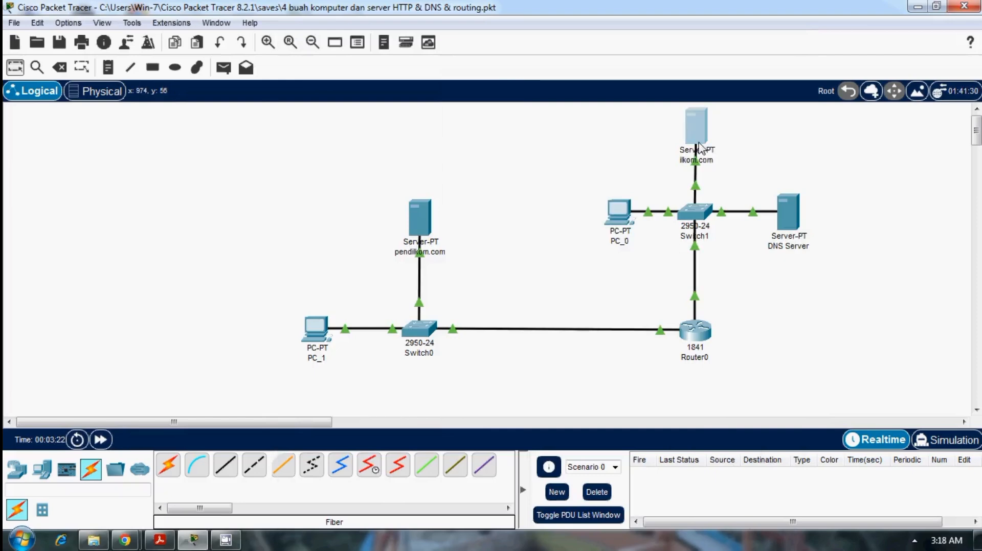
# Step: Set the ilkom.com server's default gateway to 10.0.0.5, check its HTTP service, and close its window
pyautogui.click(698, 146)
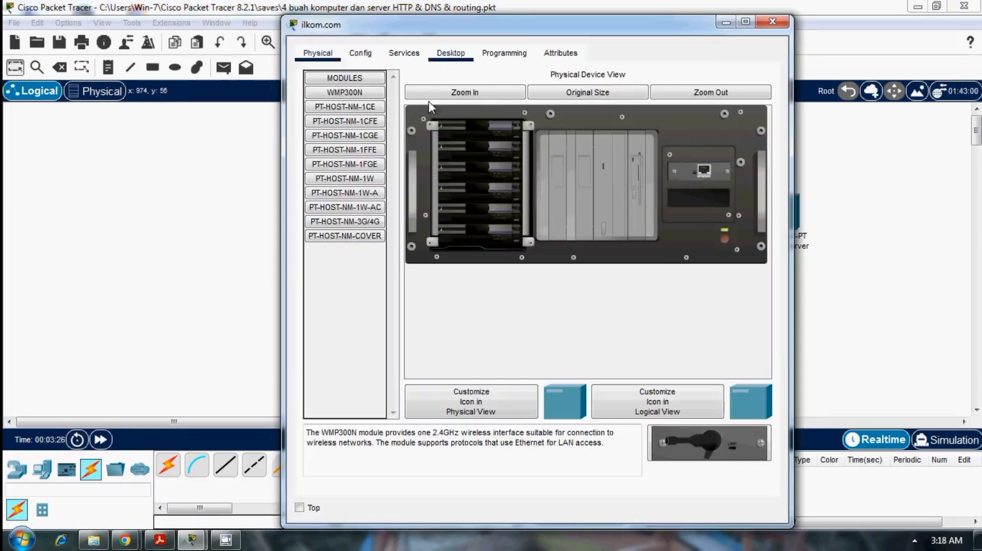
pyautogui.click(450, 52)
pyautogui.click(372, 128)
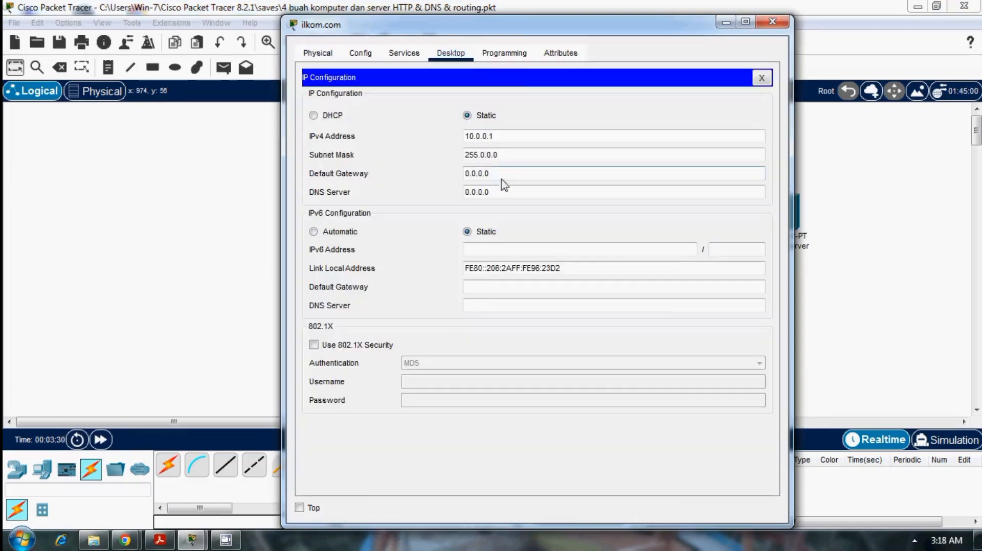
pyautogui.moveTo(491, 174); pyautogui.dragTo(464, 174)
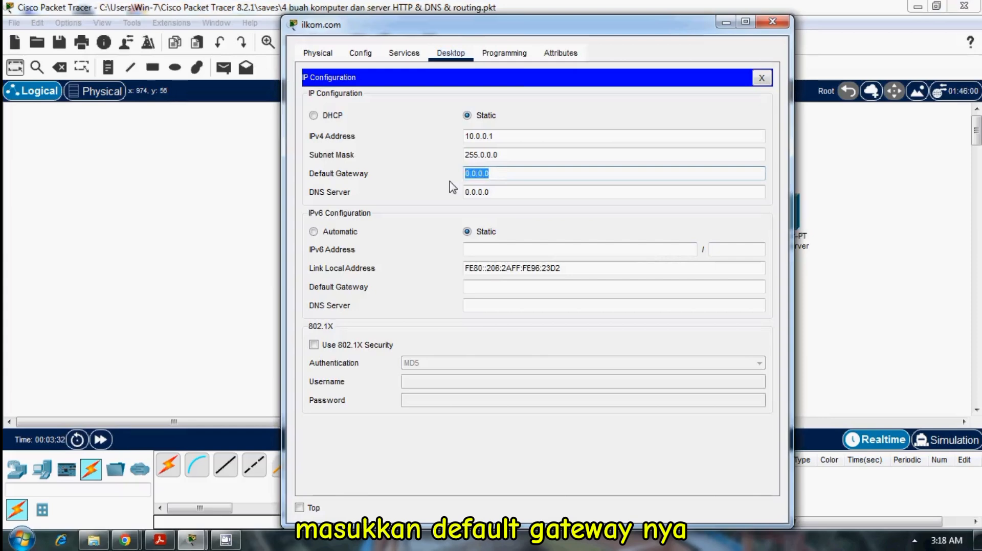
pyautogui.write('10.0.0')
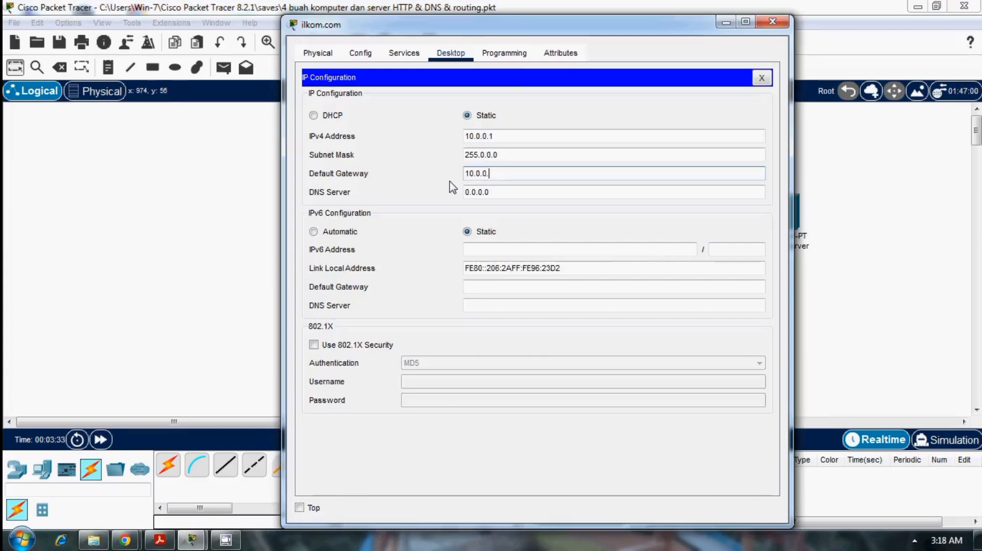
pyautogui.write('.5')
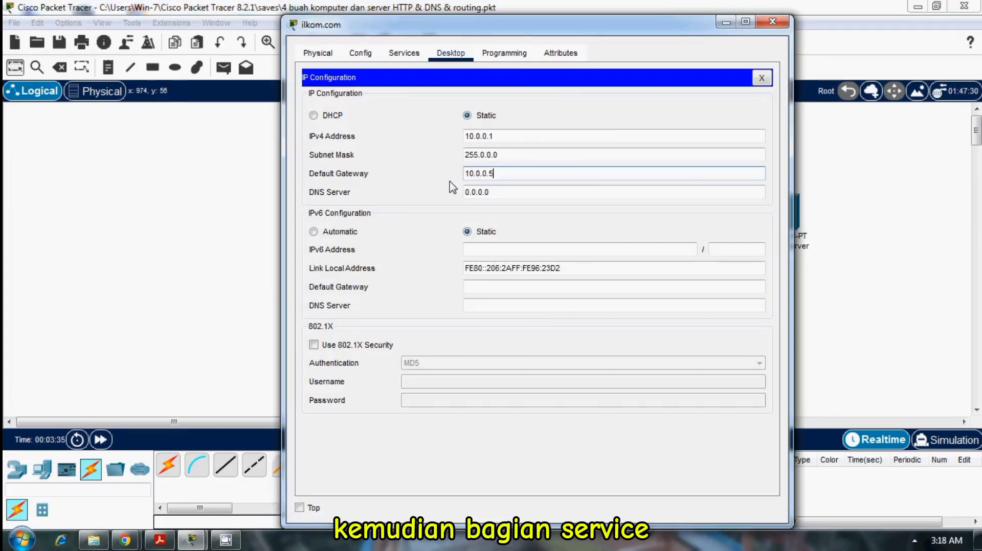
pyautogui.click(415, 53)
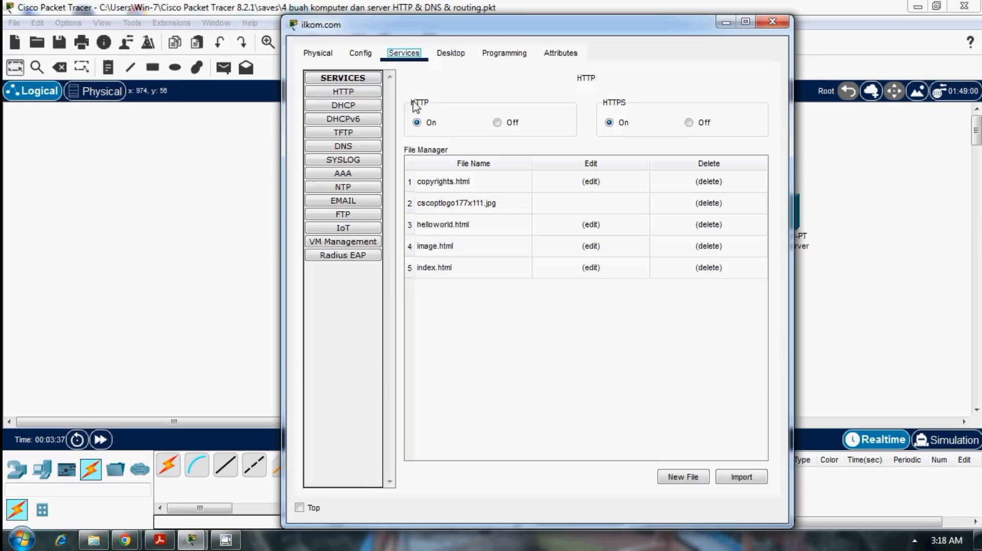
pyautogui.click(345, 94)
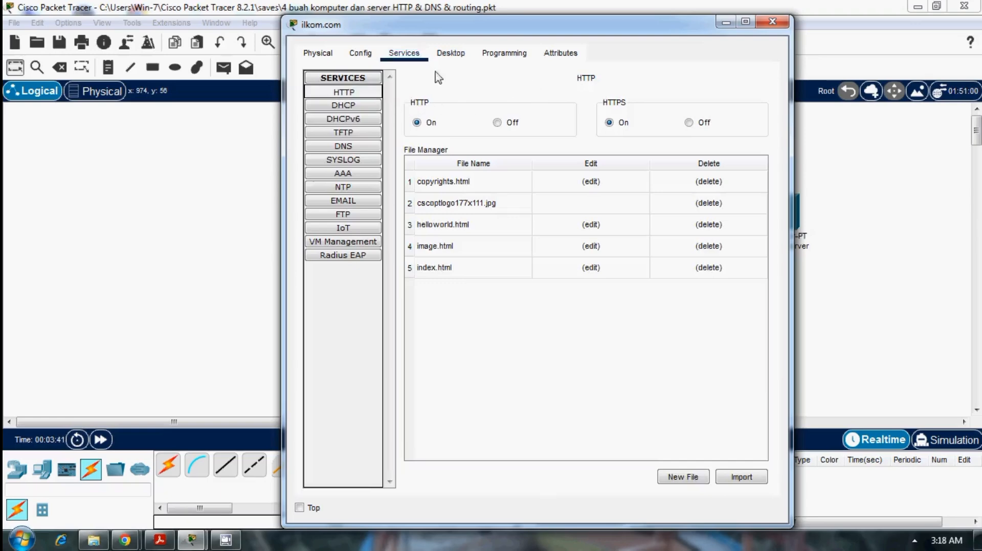
pyautogui.click(771, 22)
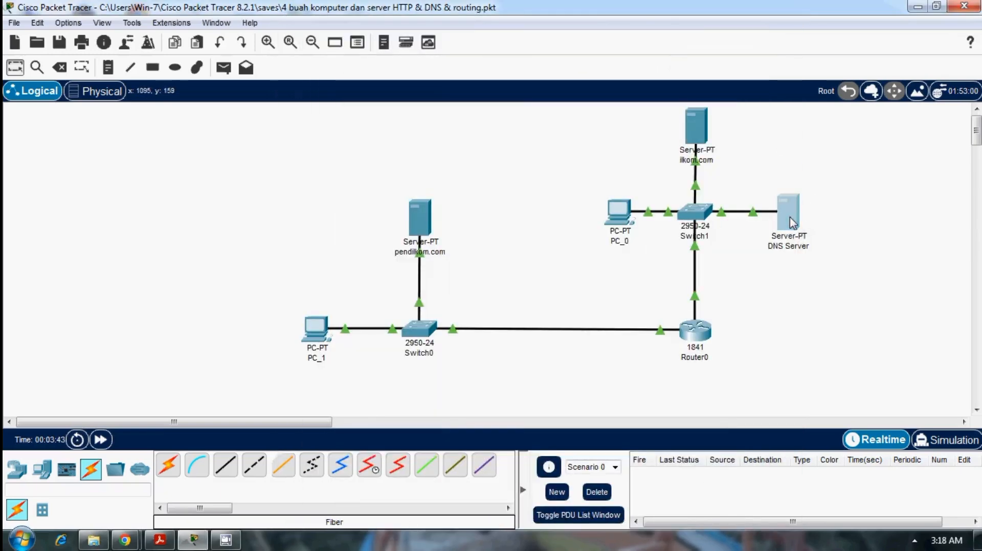
# Step: Set the DNS Server's default gateway to 10.0.0.5
pyautogui.click(791, 224)
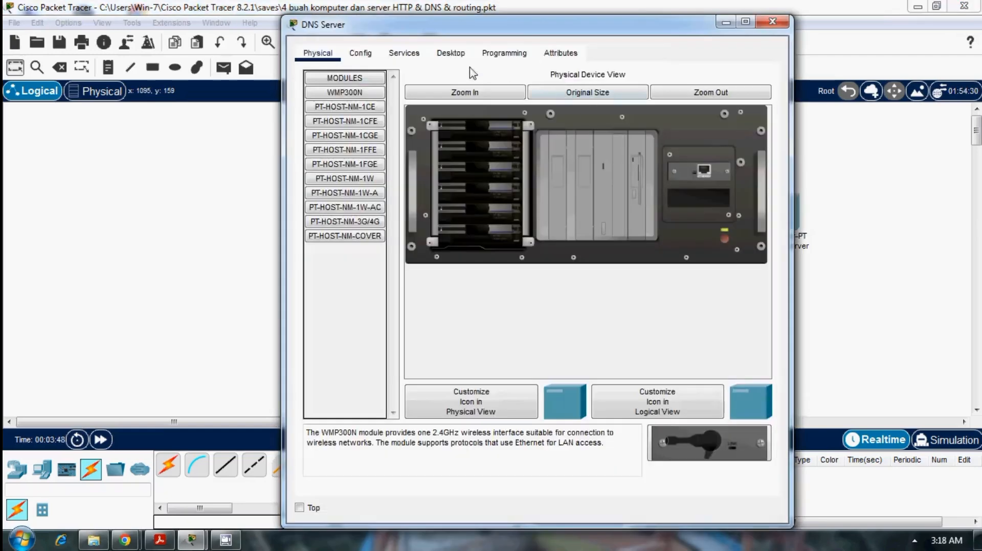
pyautogui.click(457, 61)
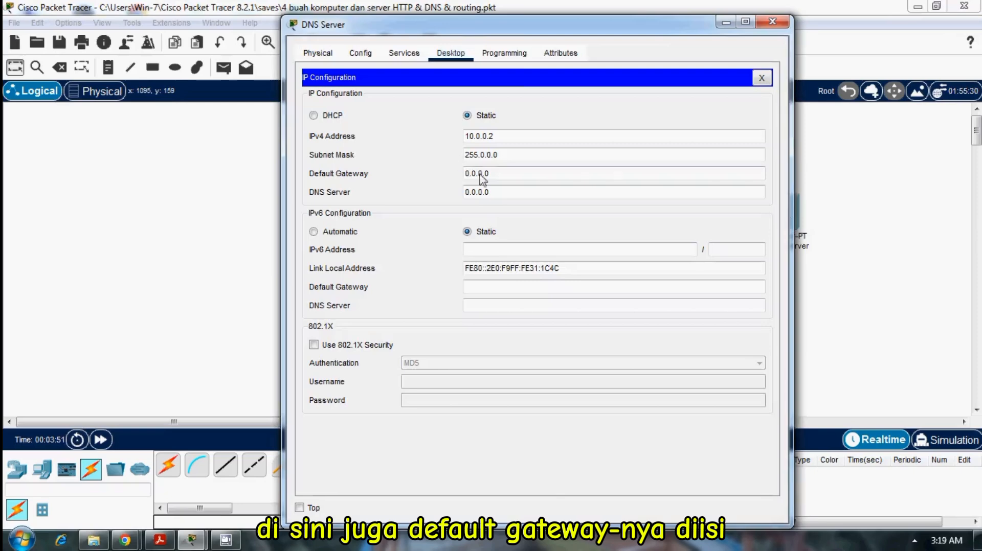
pyautogui.click(498, 175)
pyautogui.hotkey('ctrl', 'a')
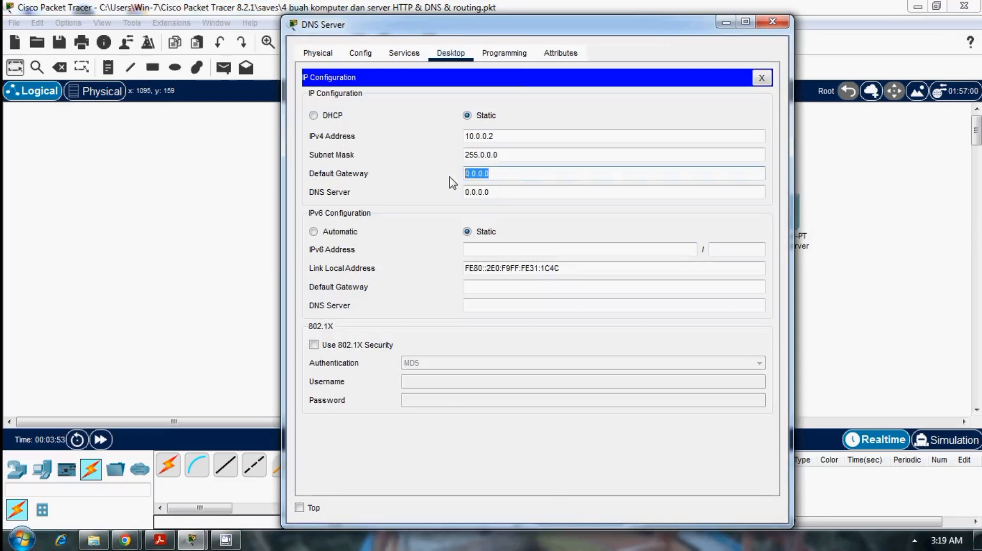
pyautogui.write('10.0.0')
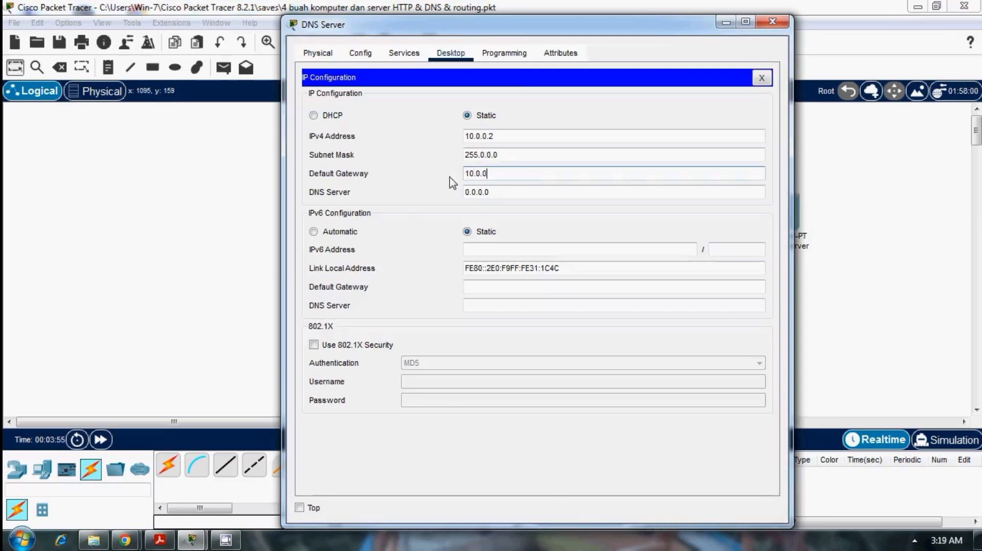
pyautogui.write('.5')
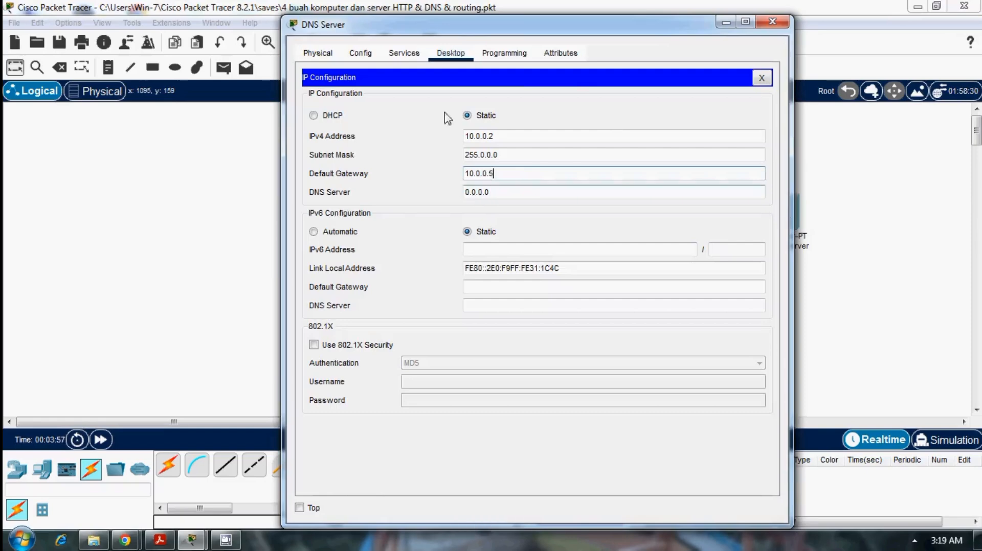
# Step: Add a DNS A record for pendilkom.com with address 192.168.1.1 on the DNS Server and close its window
pyautogui.click(411, 60)
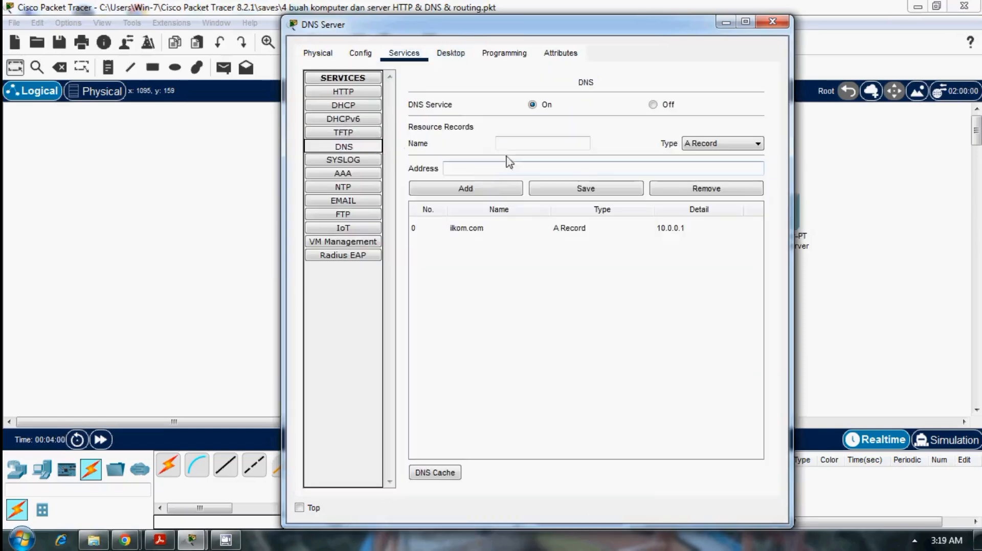
pyautogui.click(514, 148)
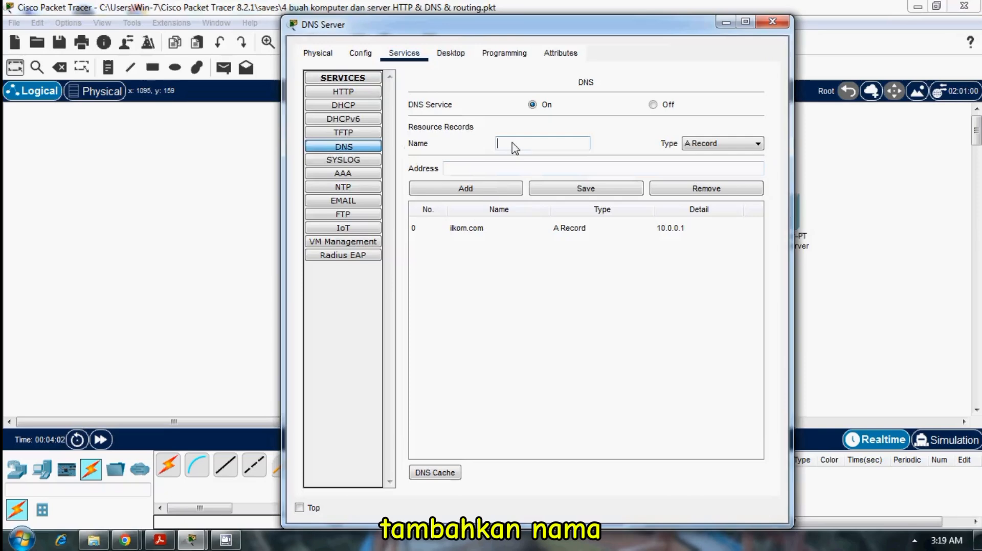
pyautogui.write('w')
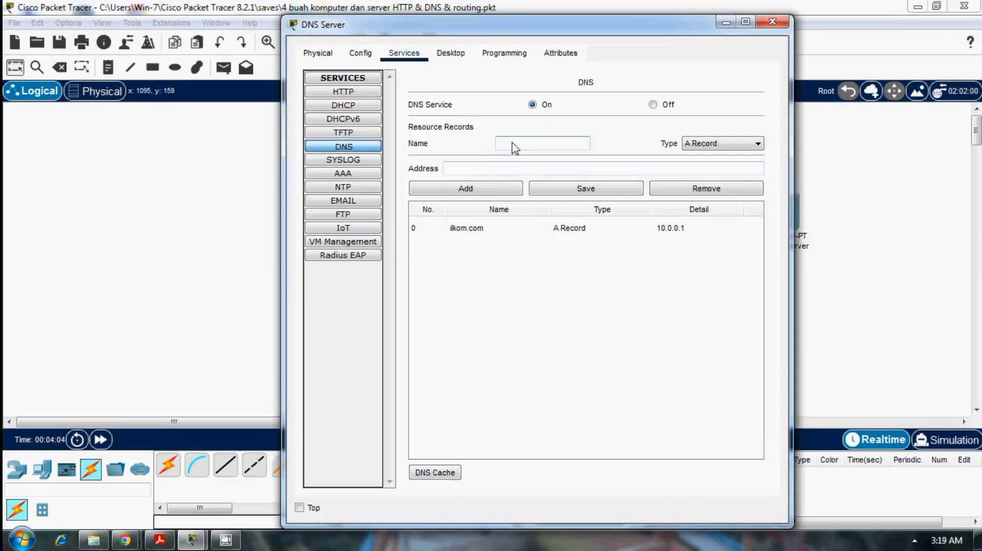
pyautogui.write('pendilkom')
pyautogui.write('com')
pyautogui.press('BackSpace')
pyautogui.press('BackSpace')
pyautogui.press('BackSpace')
pyautogui.write('.com')
pyautogui.press('Tab')
pyautogui.press('Tab')
pyautogui.write('10.')
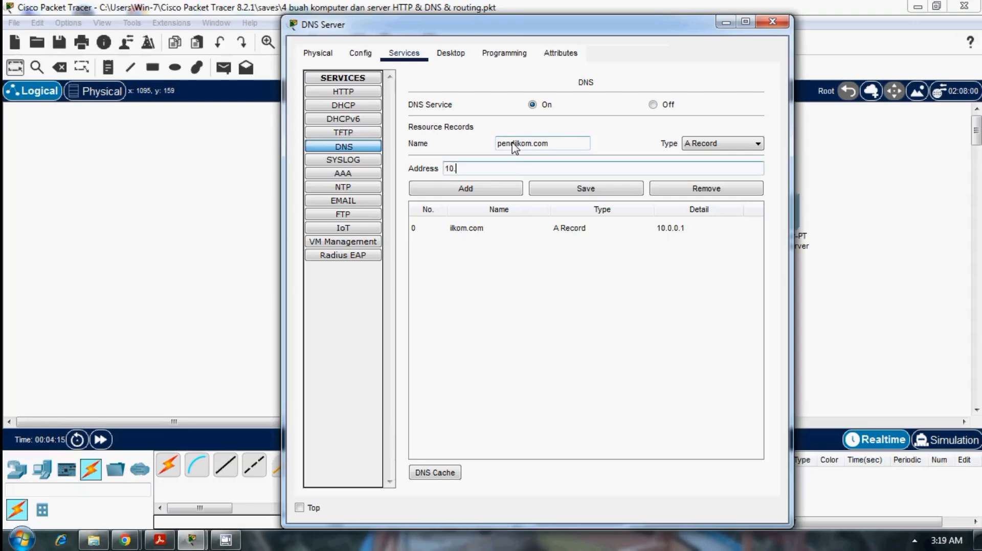
pyautogui.press('BackSpace')
pyautogui.press('BackSpace')
pyautogui.press('BackSpace')
pyautogui.write('19')
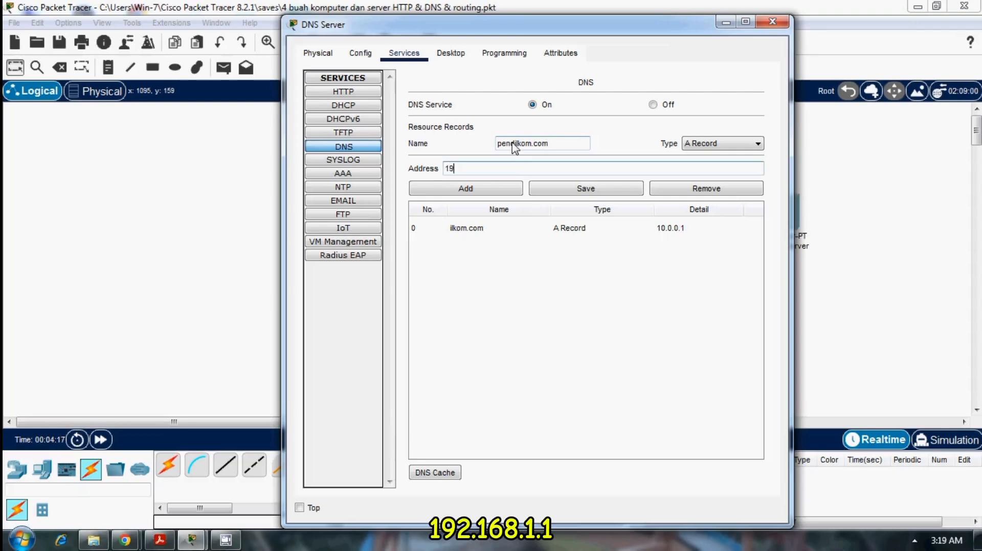
pyautogui.write('2.168.1.1')
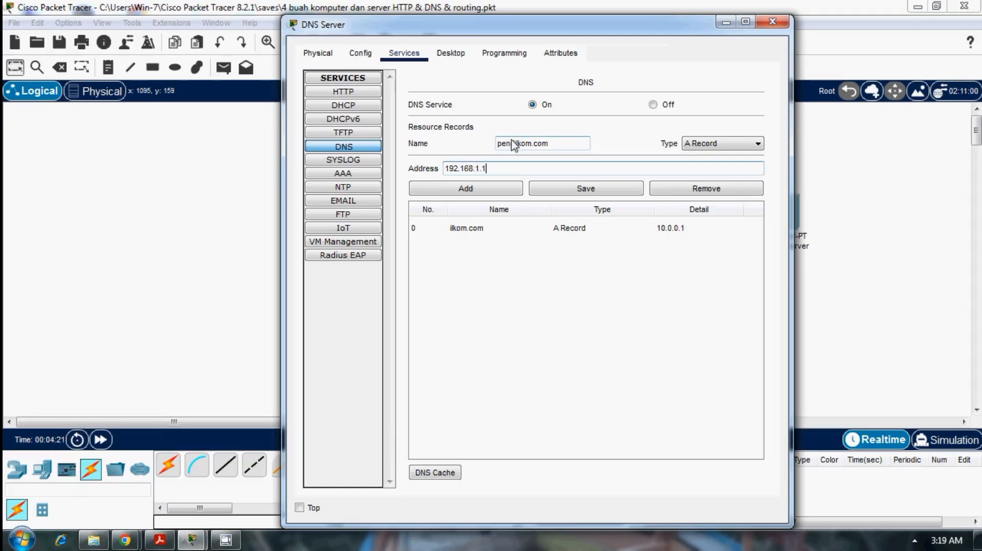
pyautogui.click(483, 190)
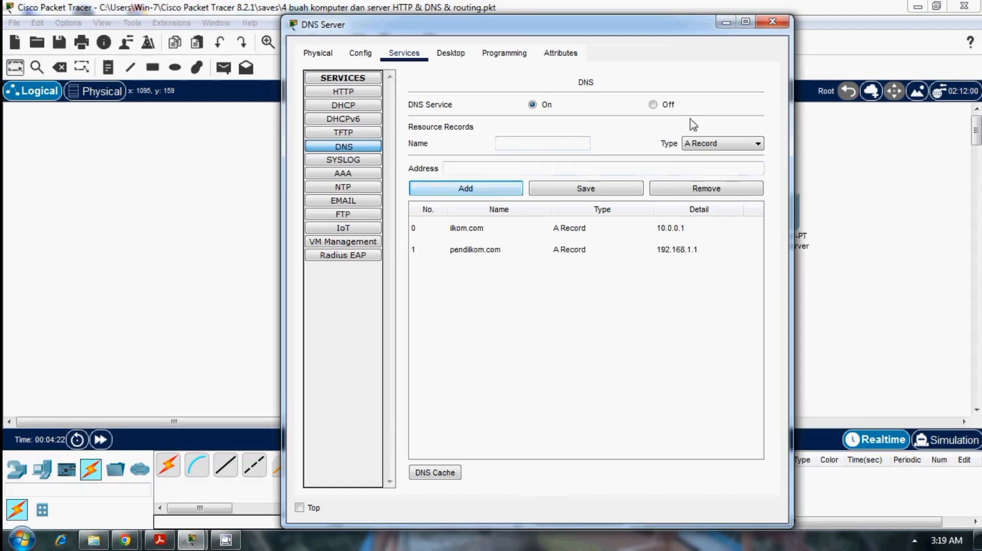
pyautogui.click(771, 22)
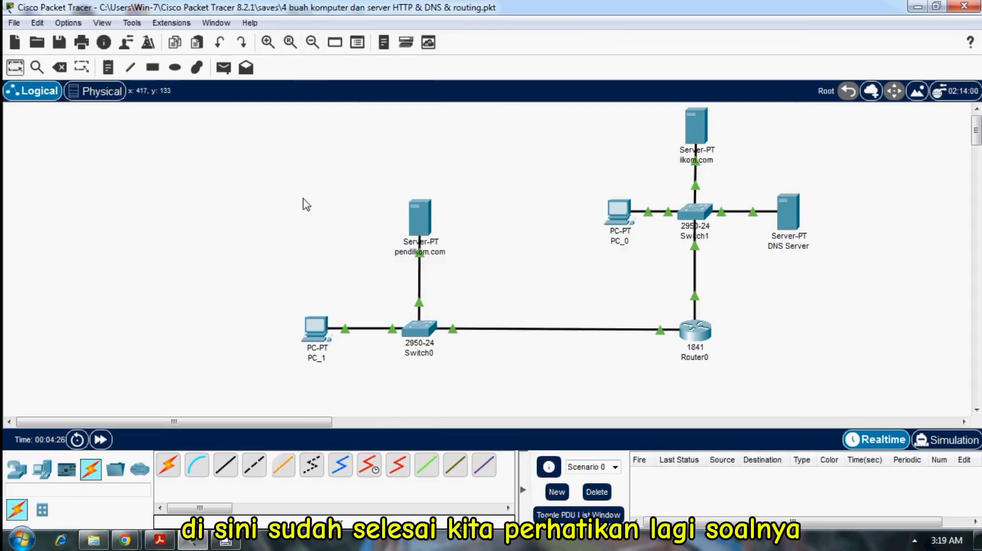
# Step: Consult the assignment page in Chrome for task 1, ping PC_1 at 192.168.1.2 twice from PC_0's Command Prompt, and close PC_0's window
pyautogui.click(122, 542)
pyautogui.click(84, 479)
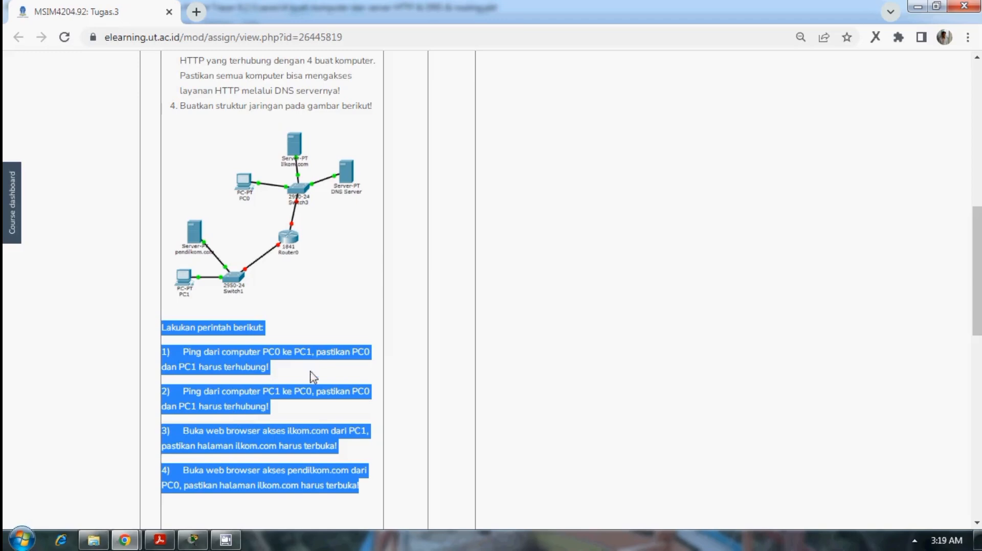
pyautogui.click(198, 540)
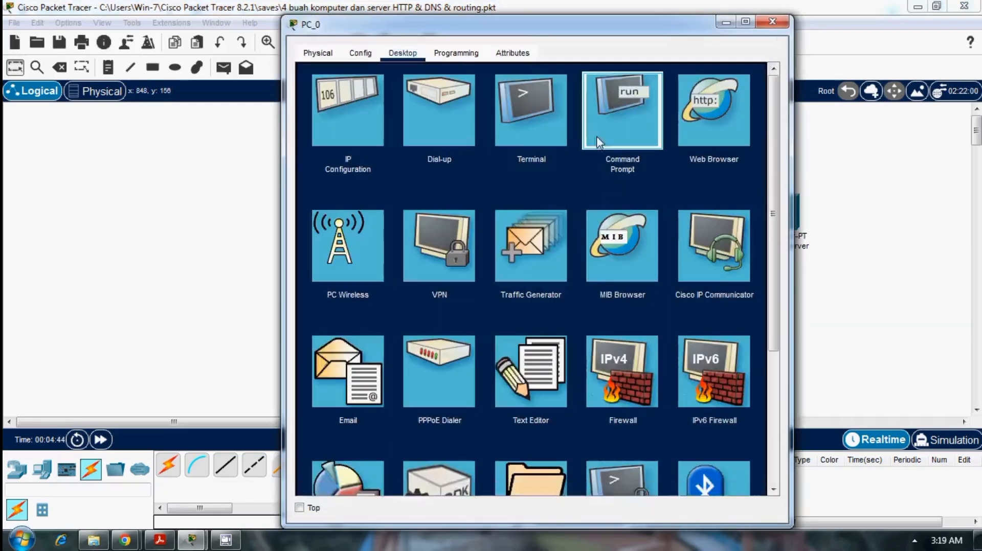
pyautogui.click(598, 141)
pyautogui.write('p')
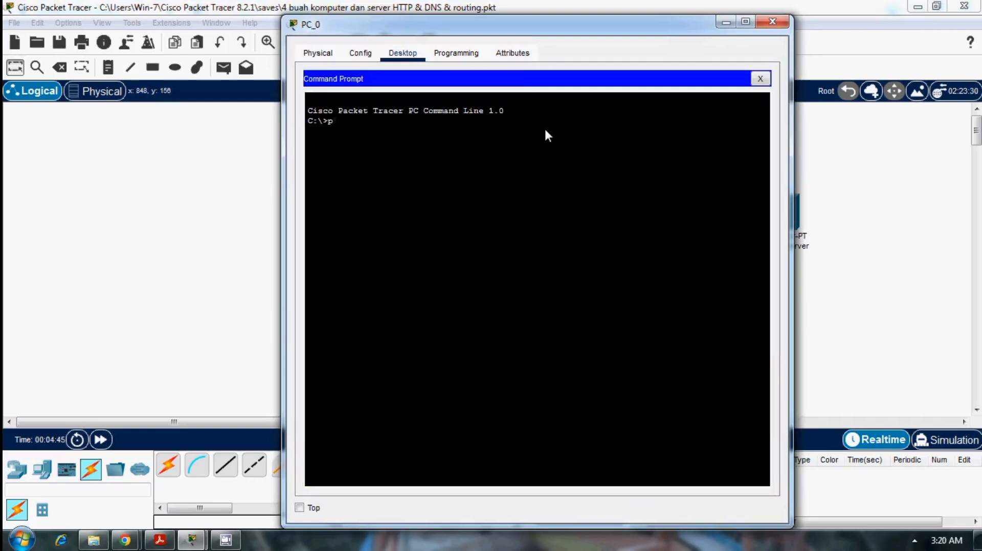
pyautogui.write('ing 1')
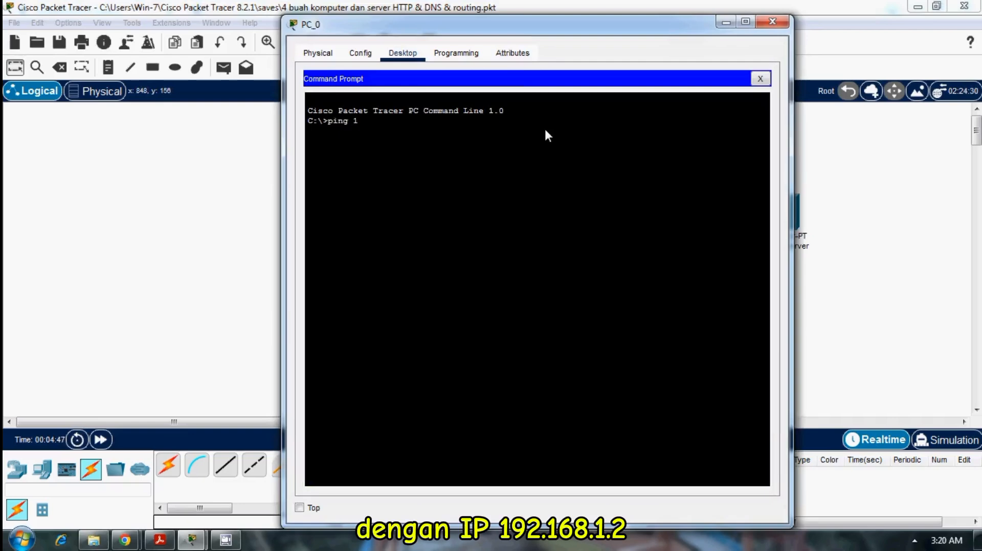
pyautogui.write('92.168.1.')
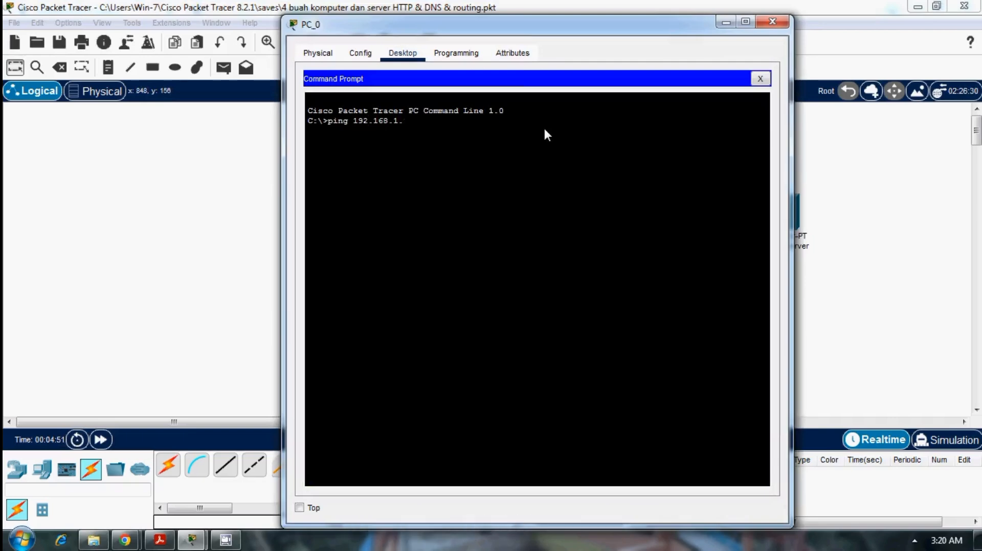
pyautogui.write('2')
pyautogui.press('Return')
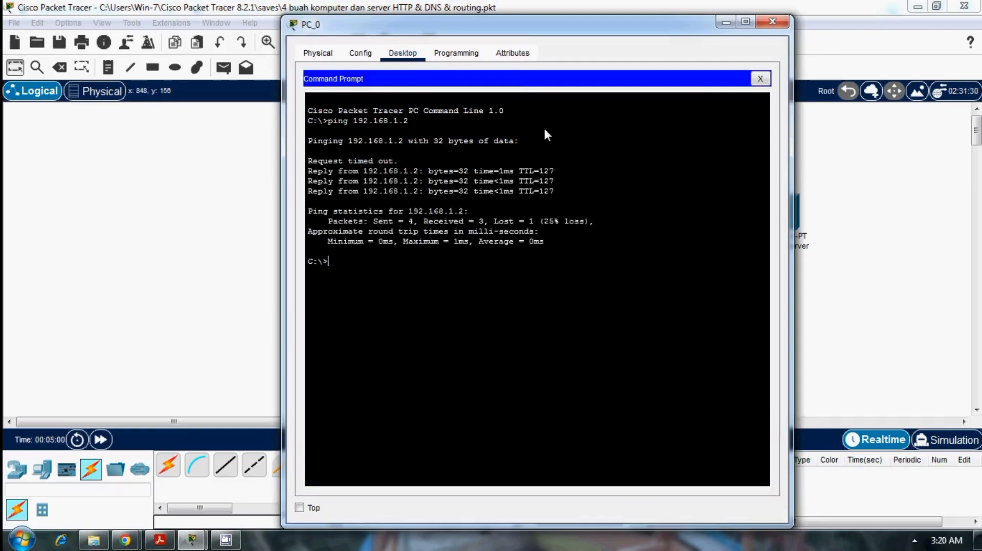
pyautogui.press('Up')
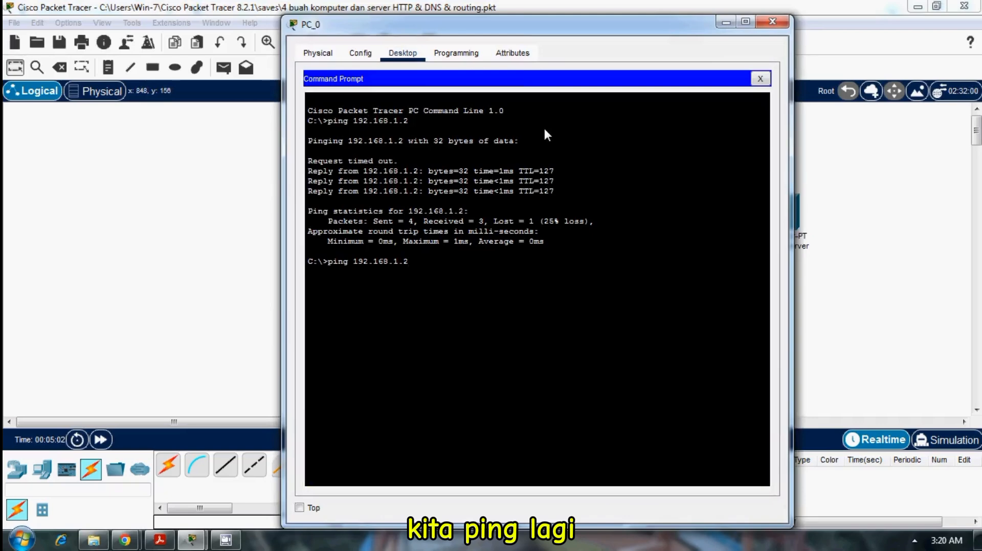
pyautogui.press('Return')
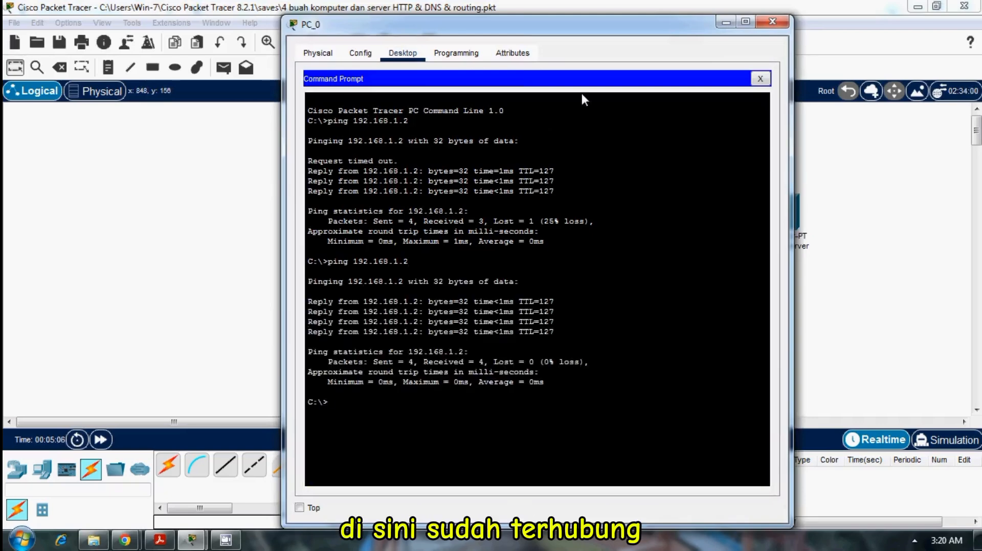
pyautogui.click(772, 21)
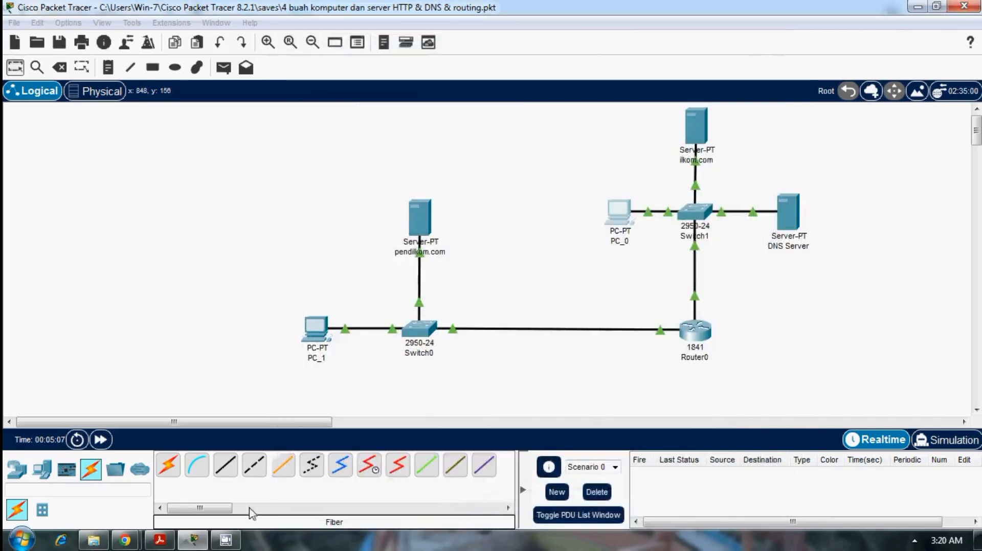
# Step: Consult the assignment page in Chrome for task 2, ping PC_0 at 10.0.0.3 twice from PC_1's Command Prompt, and close PC_1's window
pyautogui.moveTo(127, 537)
pyautogui.click(105, 499)
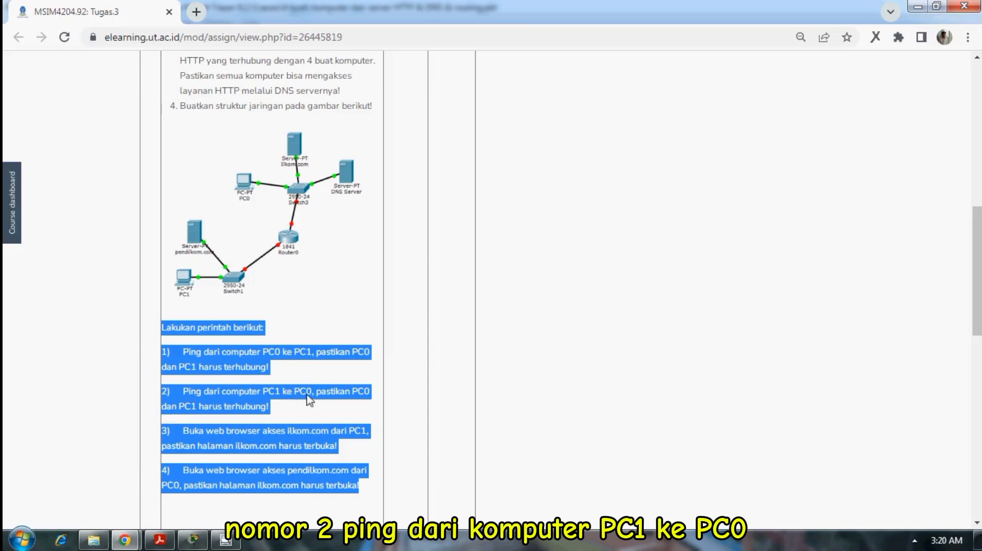
pyautogui.hotkey('alt', 'Tab')
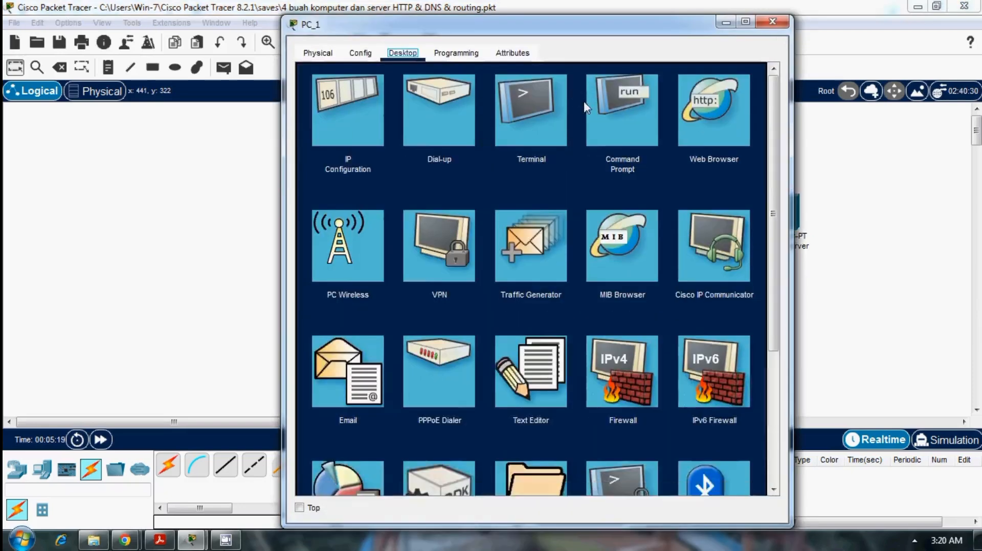
pyautogui.click(586, 101)
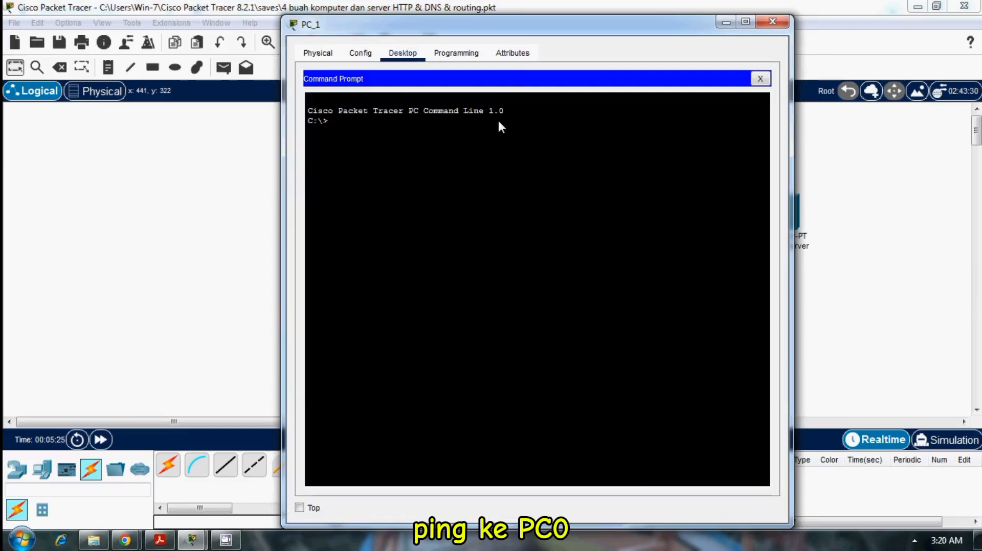
pyautogui.write('pi')
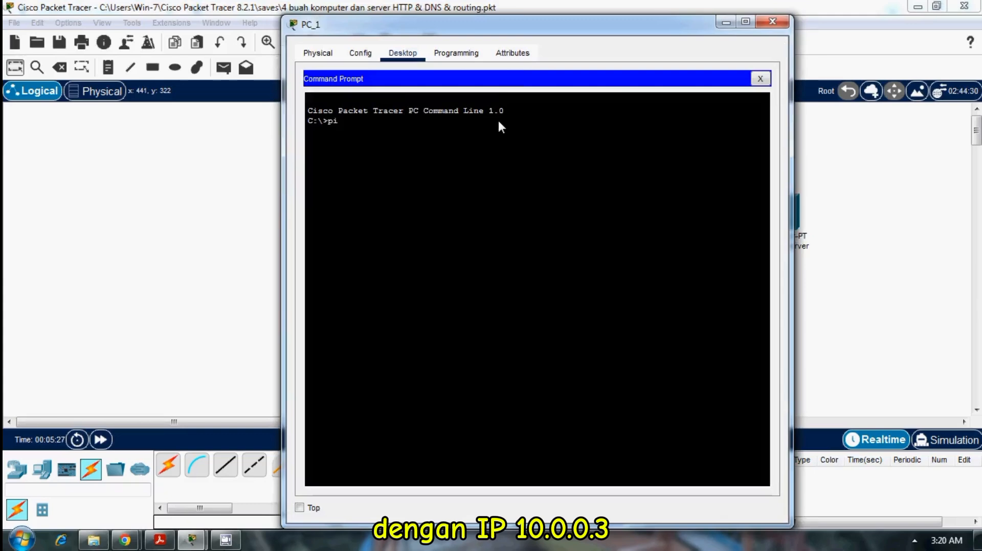
pyautogui.write('ng 10.0.0.3')
pyautogui.press('Return')
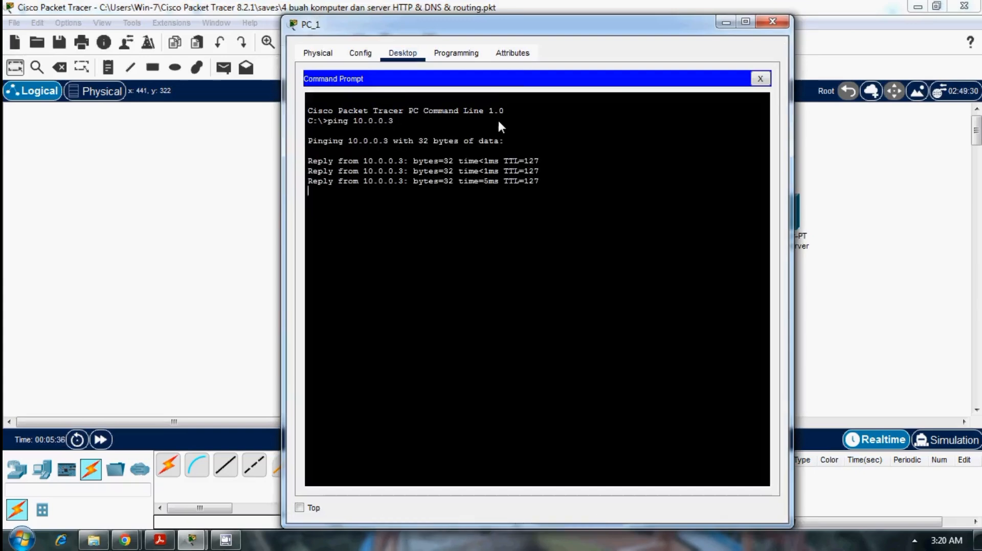
pyautogui.press('Up')
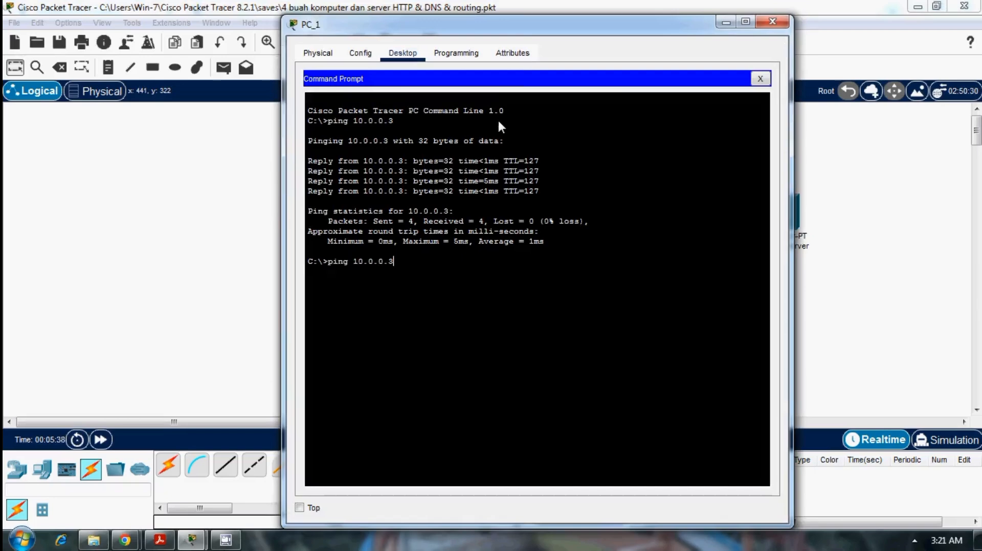
pyautogui.press('Return')
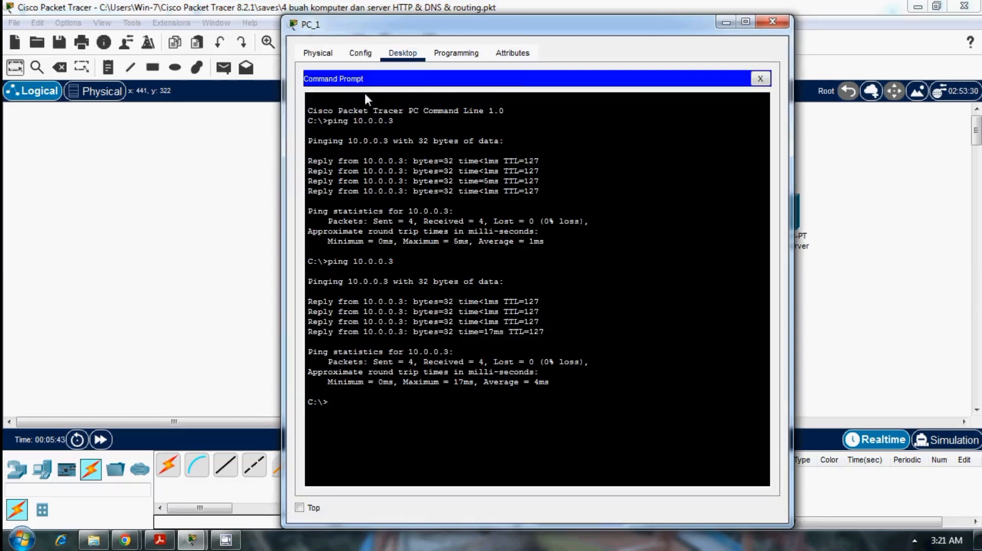
pyautogui.click(772, 22)
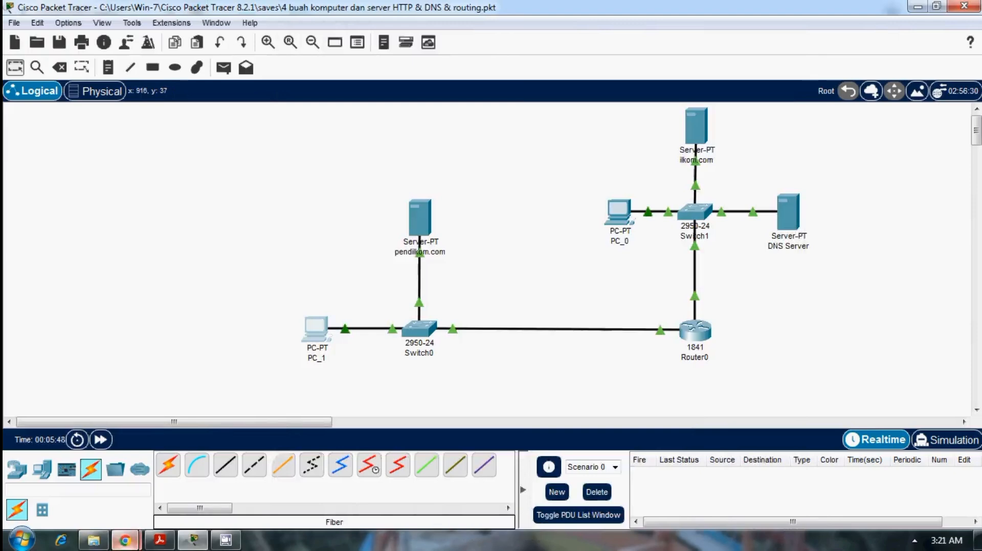
# Step: Consult the assignment page in Chrome for task 3 and load ilkom.com in PC_1's Web Browser
pyautogui.click(125, 540)
pyautogui.click(92, 487)
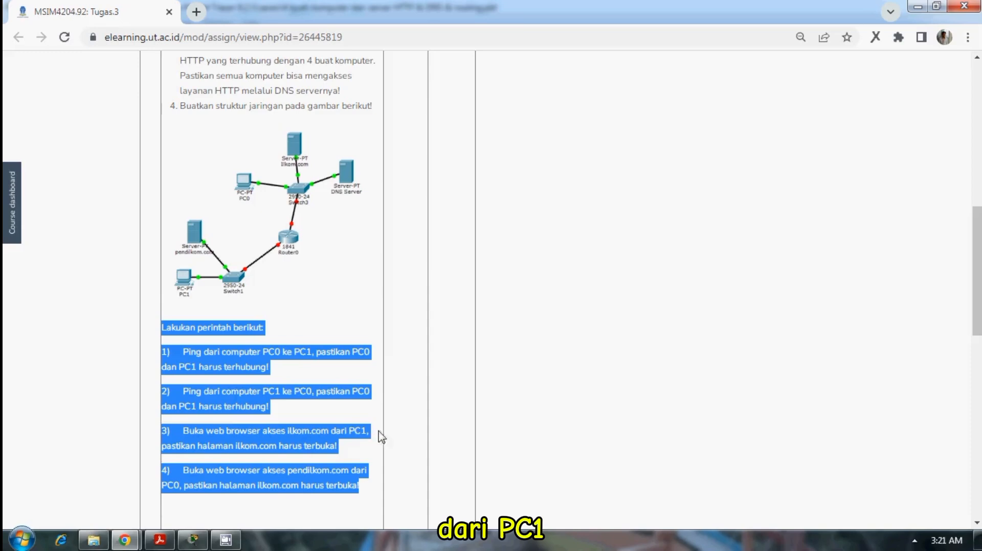
pyautogui.click(193, 540)
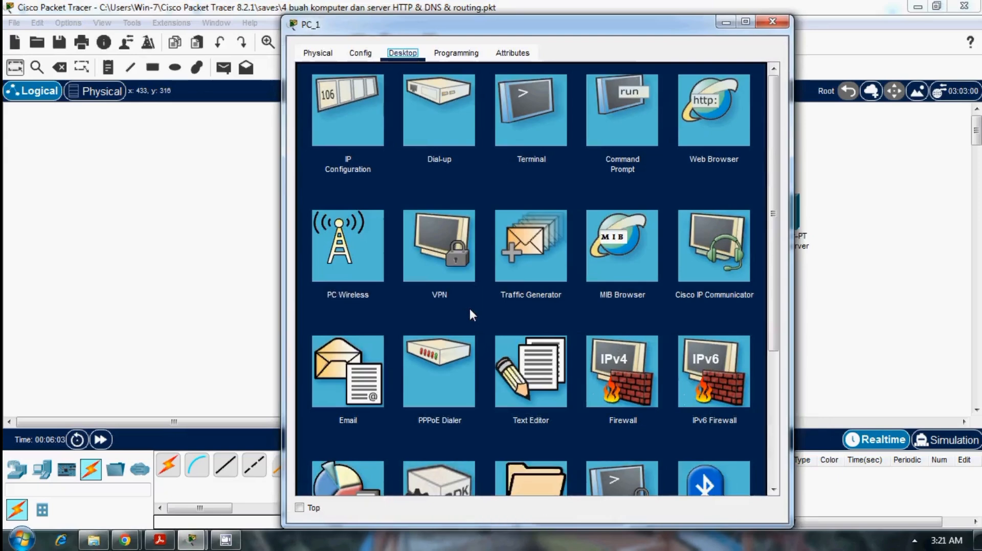
pyautogui.click(691, 117)
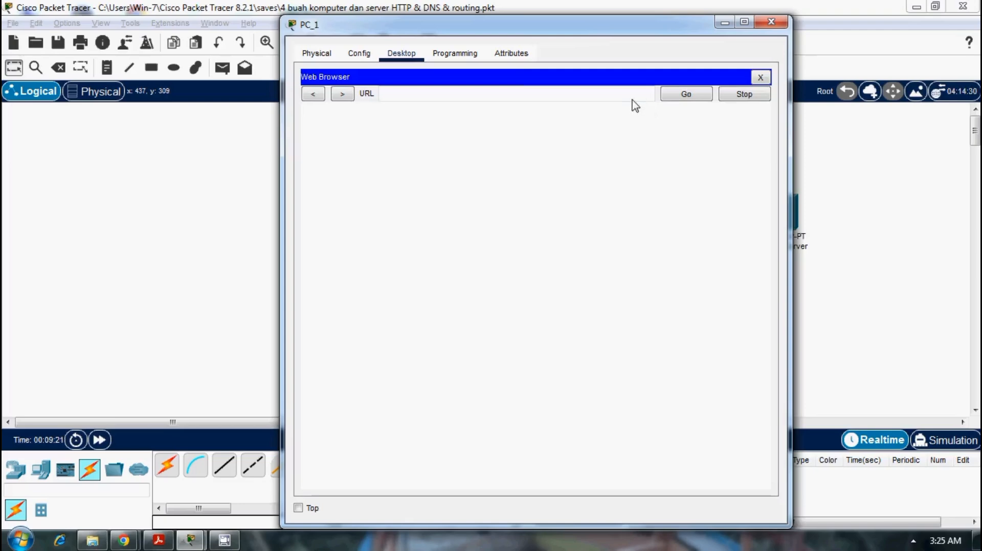
pyautogui.click(633, 99)
pyautogui.write('ilkom')
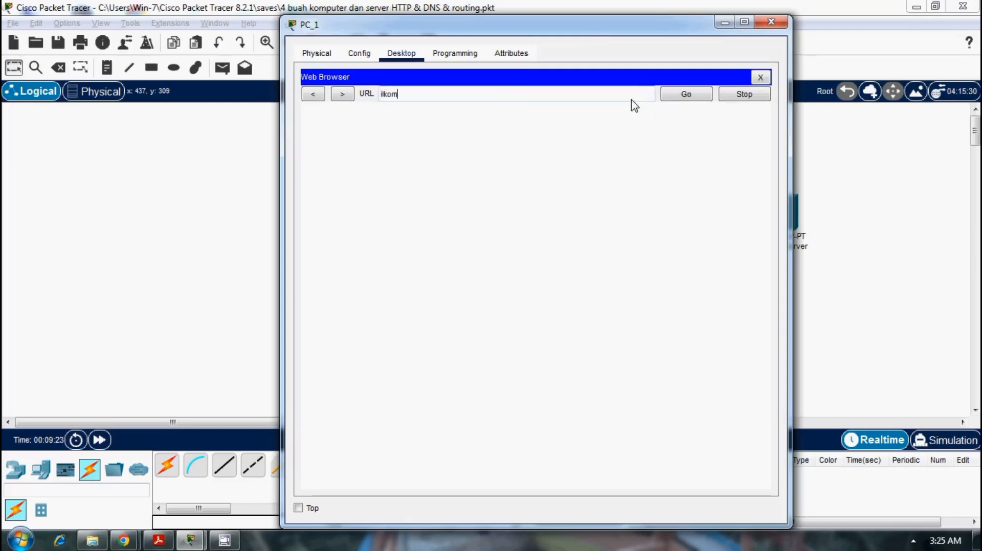
pyautogui.write('.com')
pyautogui.press('Return')
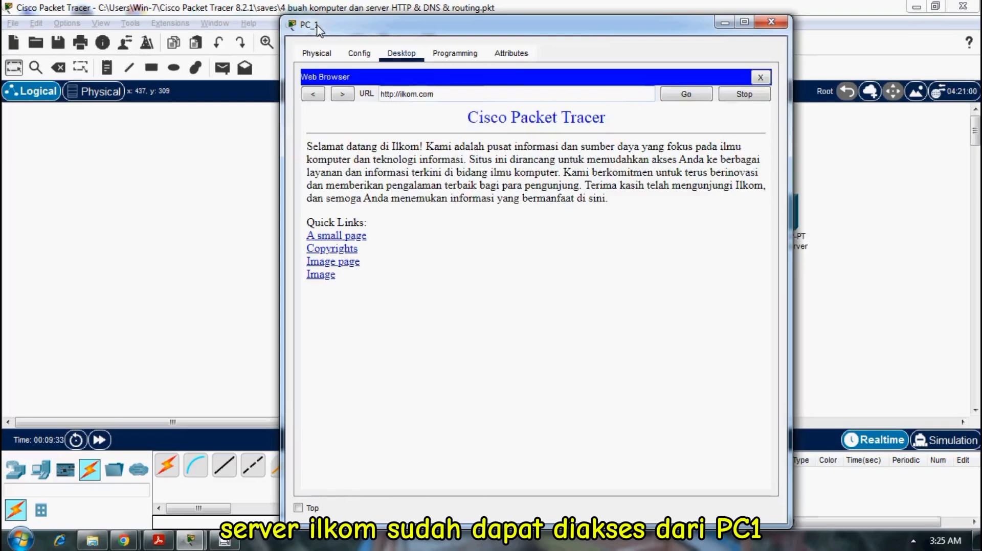
# Step: Close PC_1's window, consult the assignment page in Chrome for task 4, and return to Packet Tracer
pyautogui.click(771, 22)
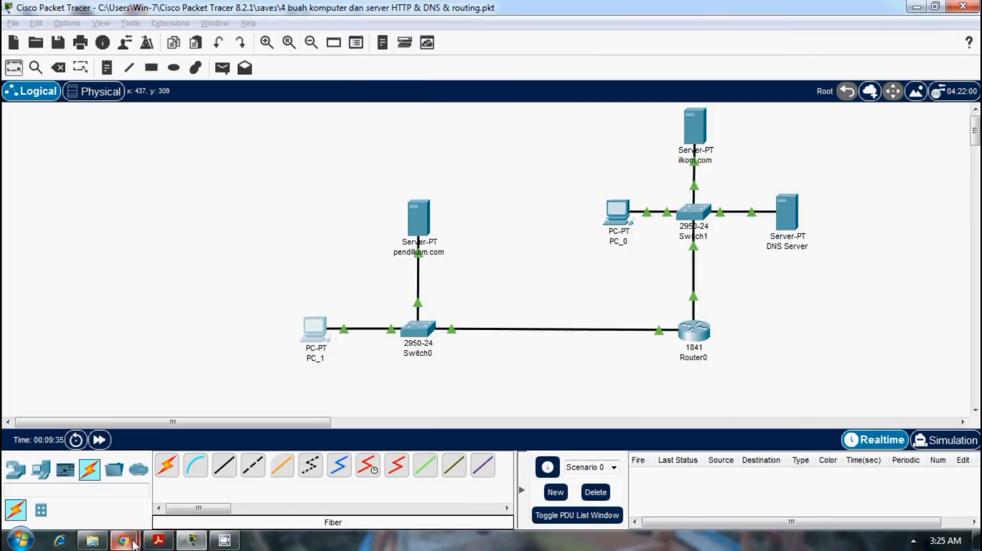
pyautogui.click(112, 510)
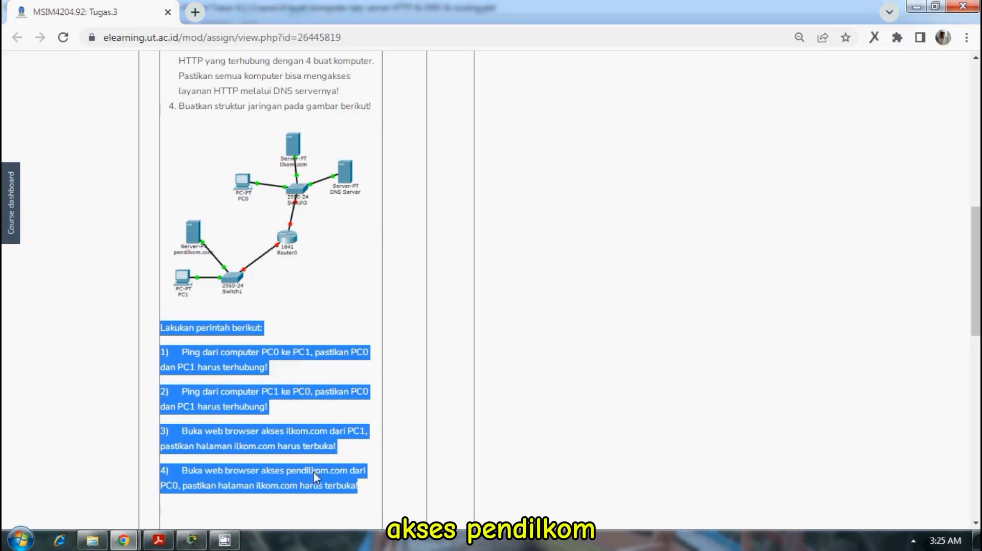
pyautogui.click(192, 540)
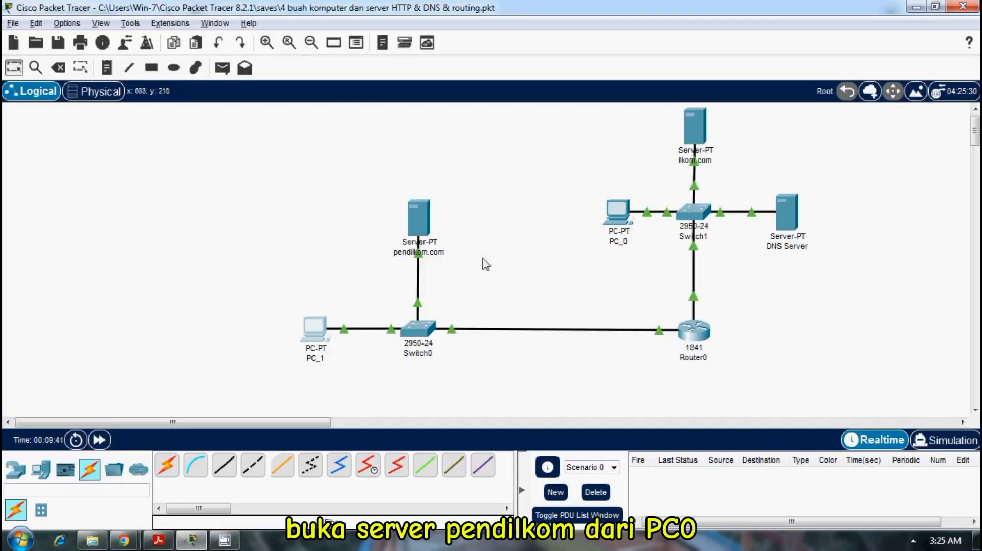
# Step: Load pendilkom.com in PC_0's Web Browser, view the page, and close PC_0's window
pyautogui.click(624, 226)
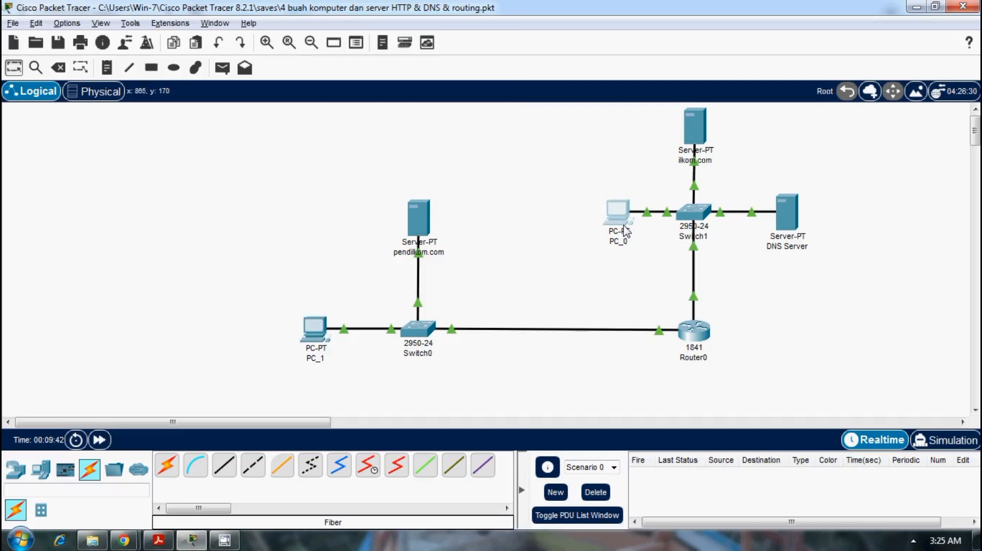
pyautogui.click(623, 226)
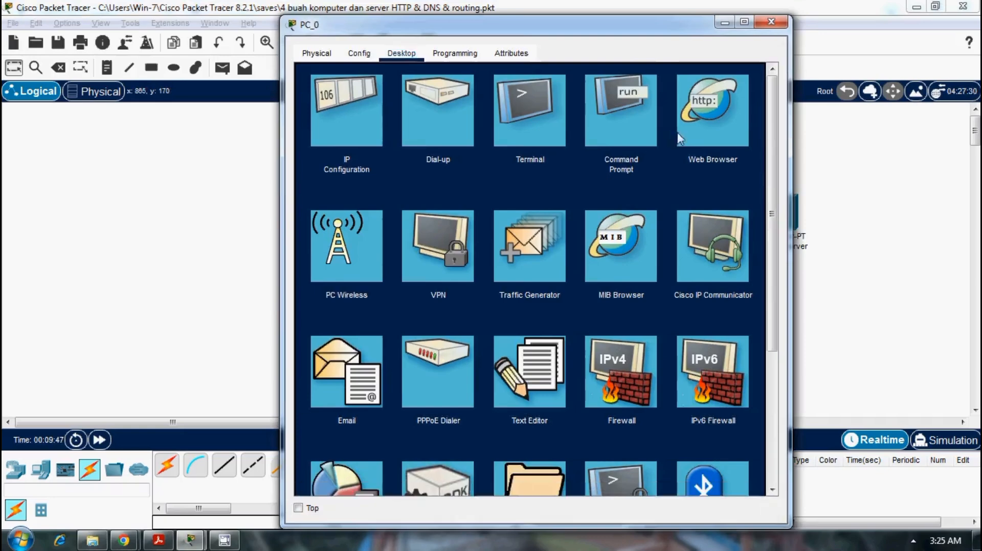
pyautogui.click(680, 130)
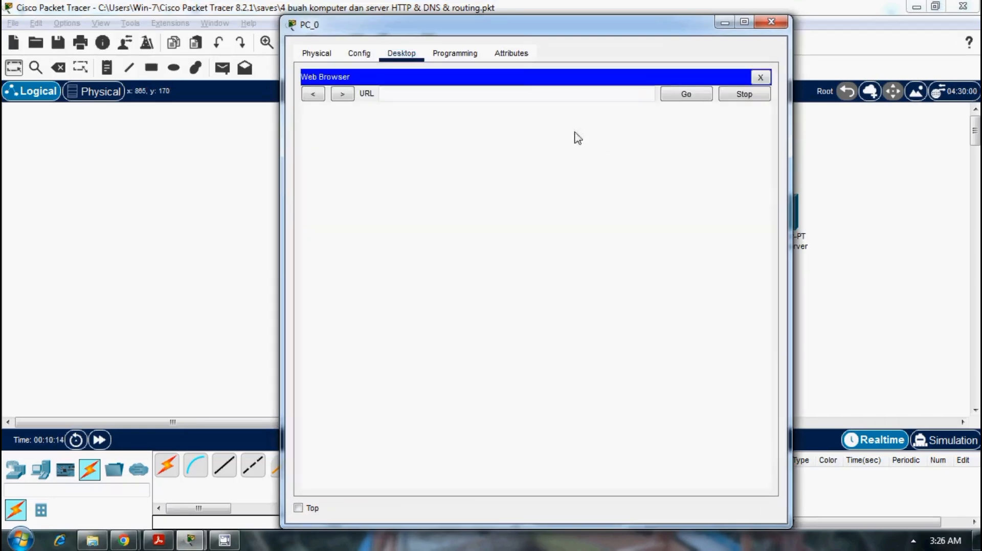
pyautogui.click(527, 94)
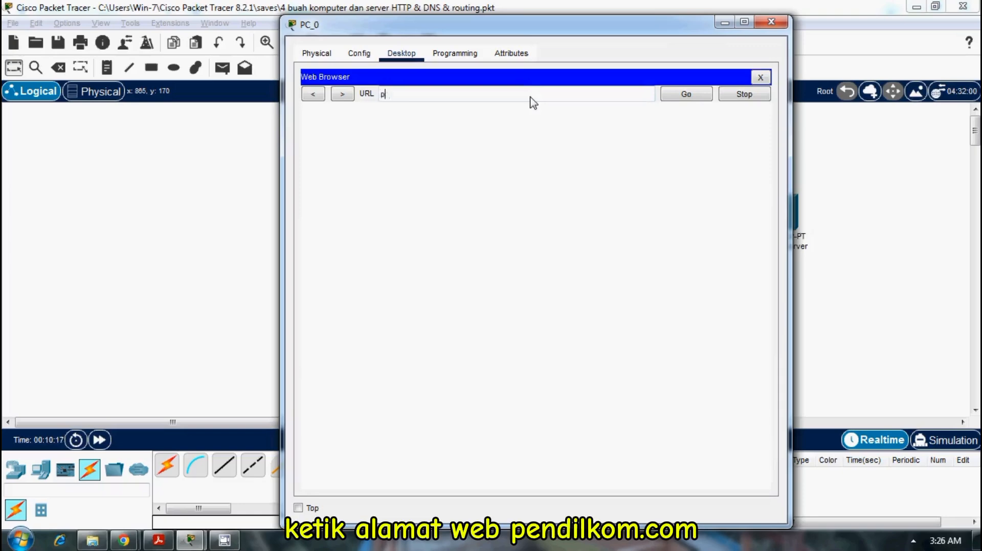
pyautogui.write('endilko')
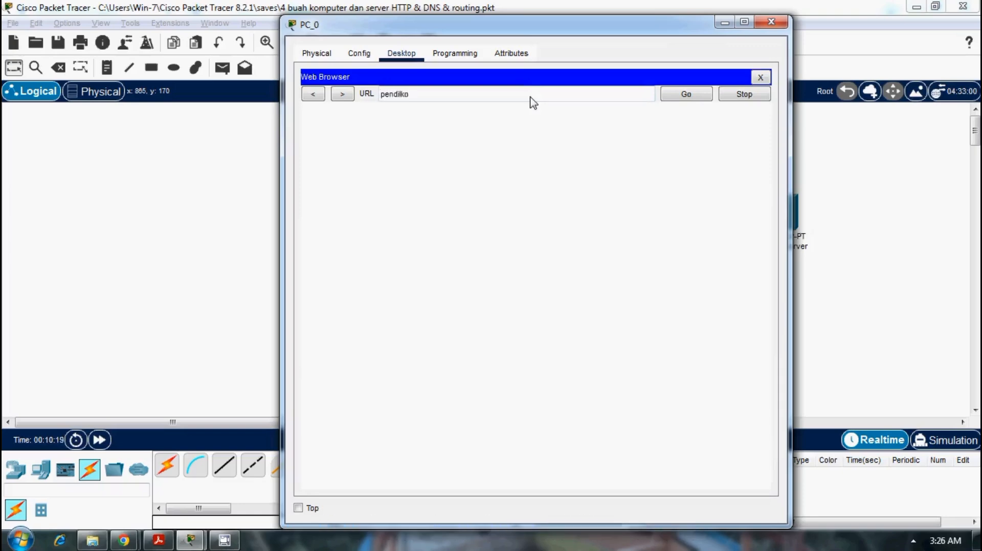
pyautogui.press('BackSpace')
pyautogui.write('om.com')
pyautogui.press('Return')
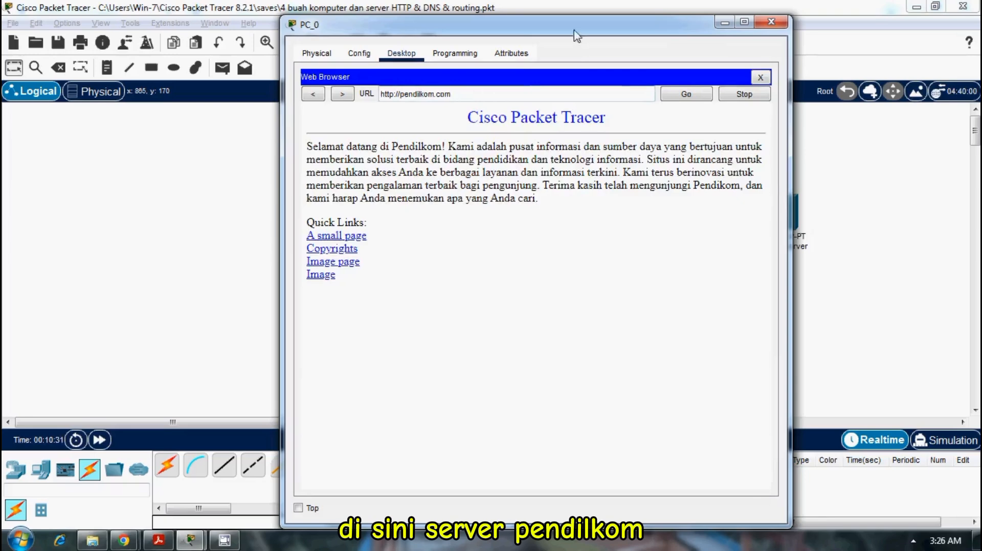
pyautogui.moveTo(564, 31); pyautogui.dragTo(481, 34)
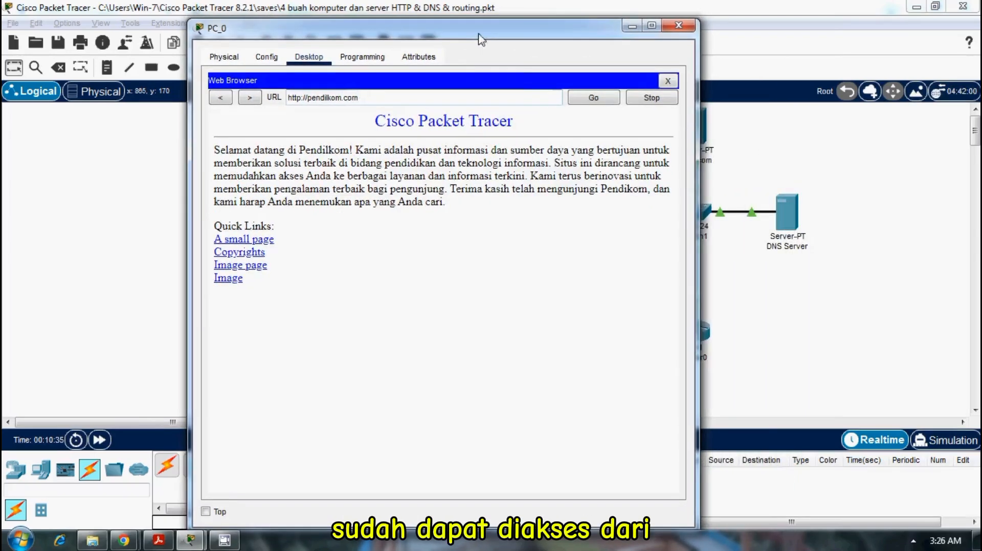
pyautogui.moveTo(480, 32); pyautogui.dragTo(776, 54)
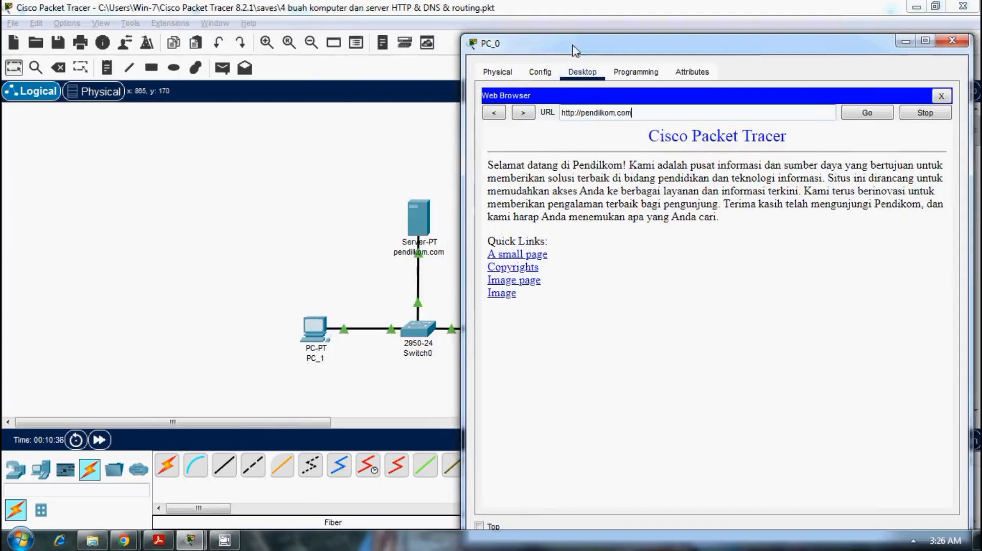
pyautogui.click(950, 43)
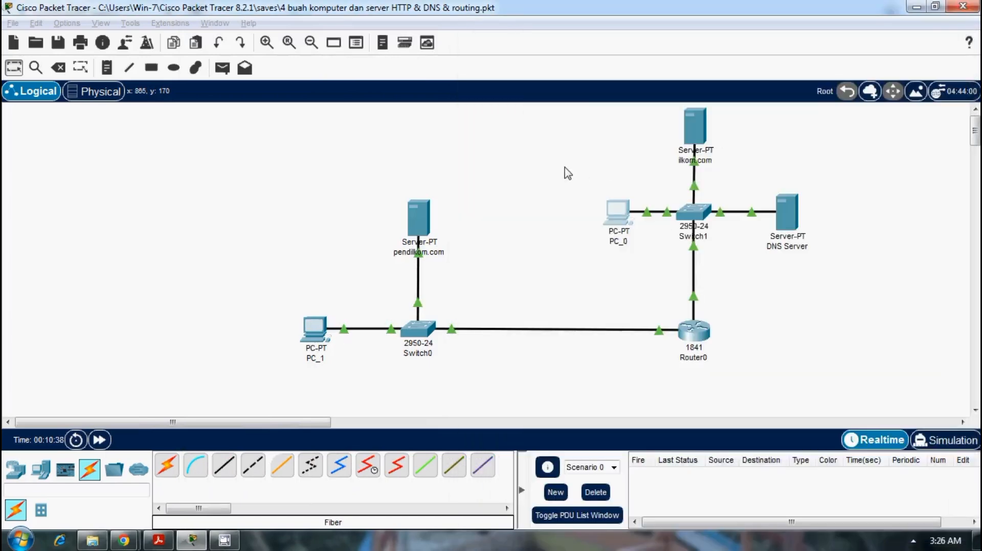